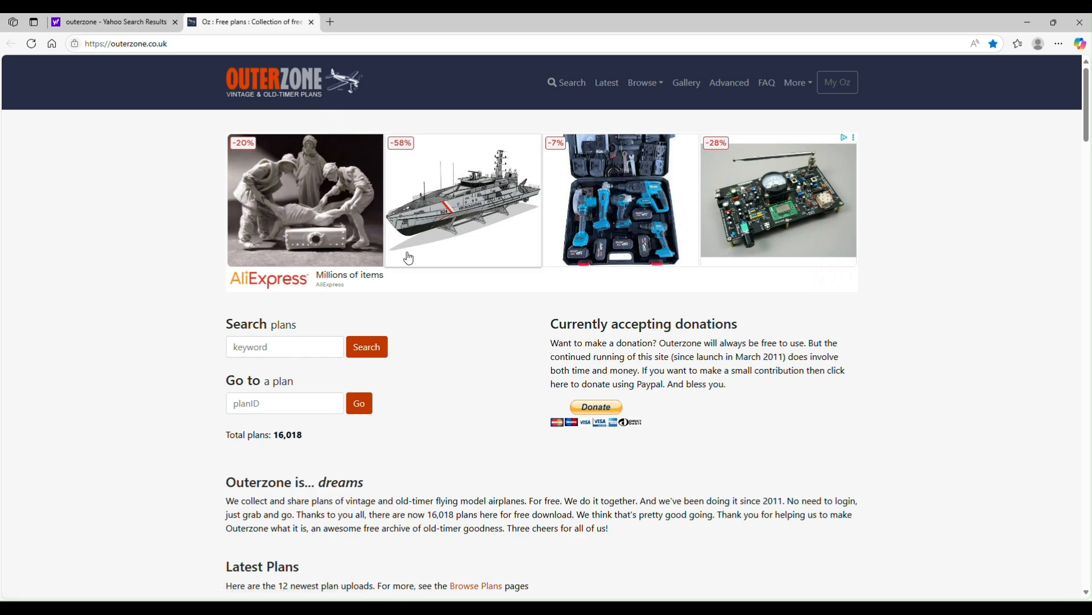
# - Search the plans for DLG and open the details of the BugX DLG plan
pyautogui.click(253, 345)
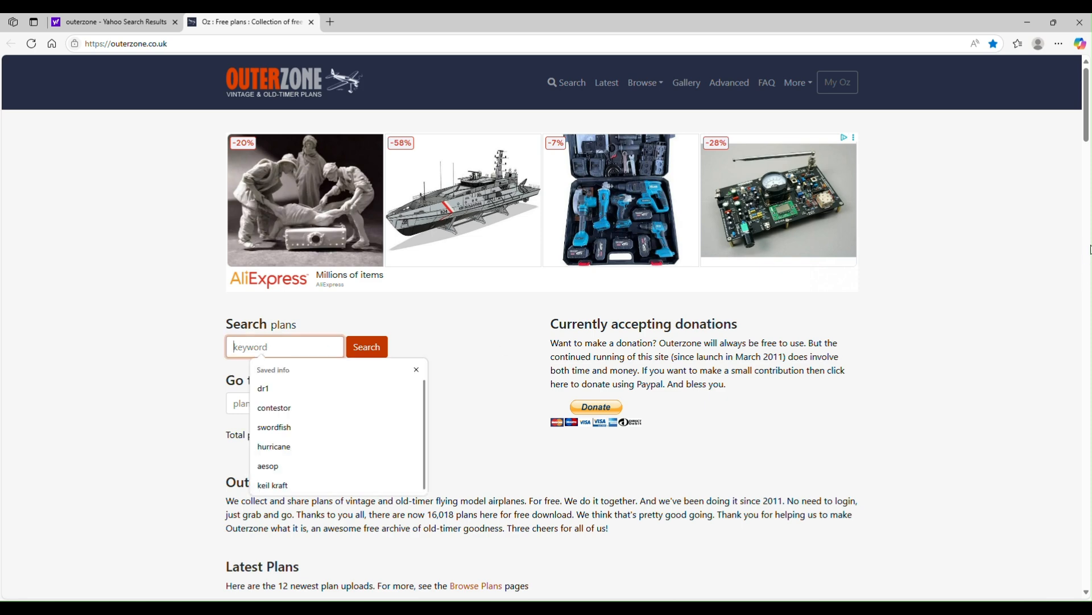
pyautogui.write('DLG')
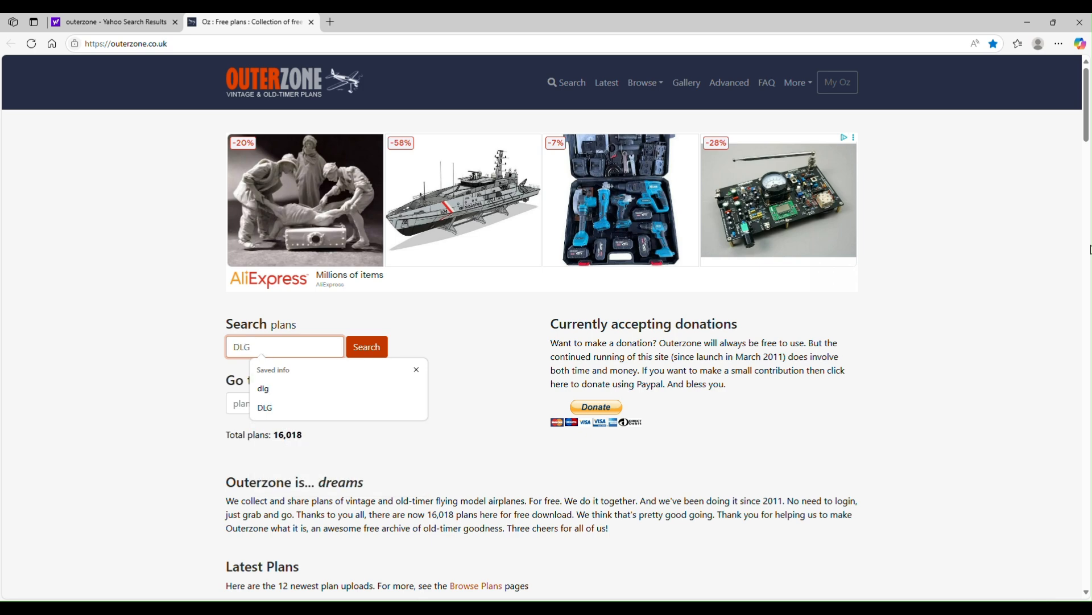
pyautogui.click(368, 348)
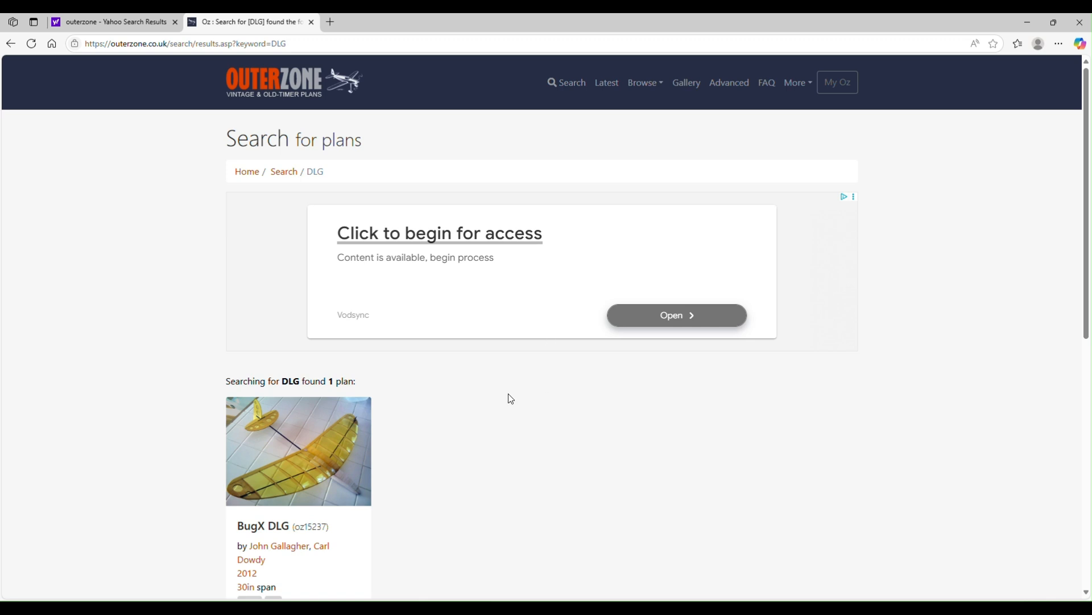
pyautogui.scroll(-4, 508, 394)
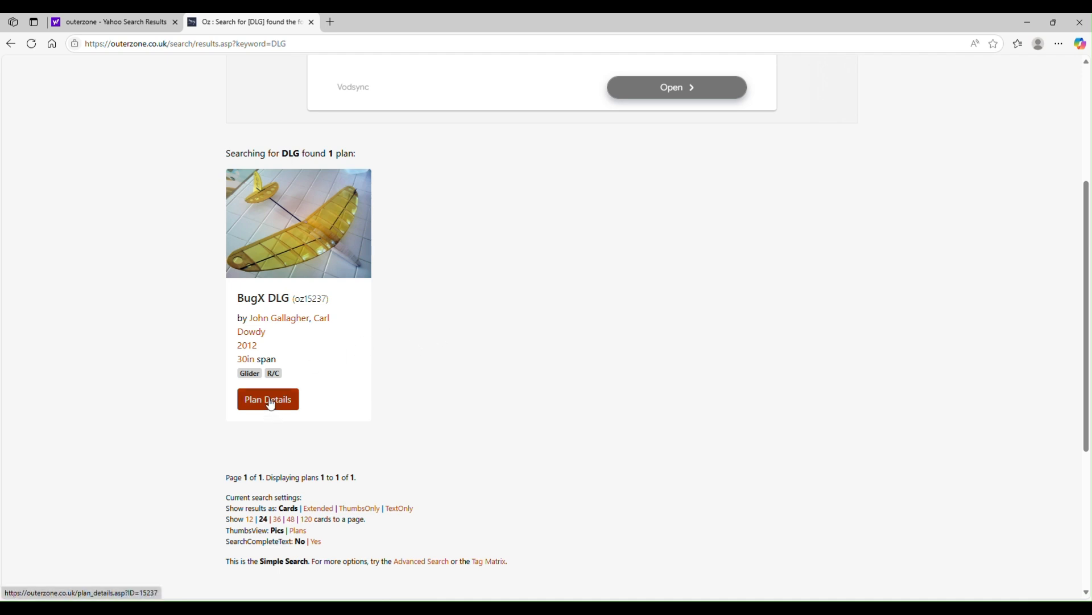
pyautogui.click(272, 215)
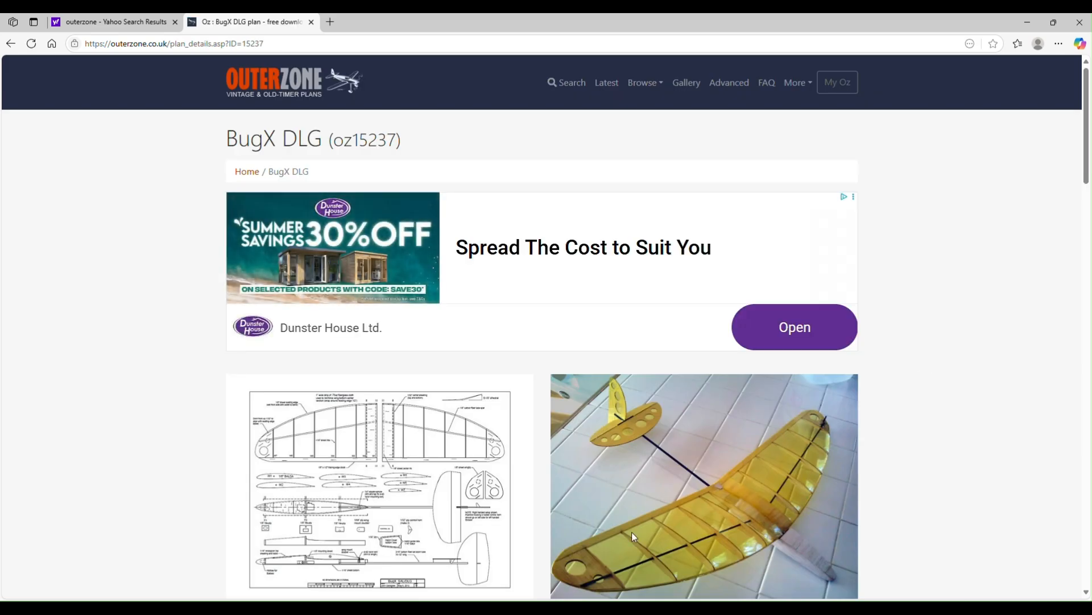
# - Download the main plan file of the BugX DLG, BugX_DLG_oz15237.pdf
pyautogui.scroll(-3, 893, 410)
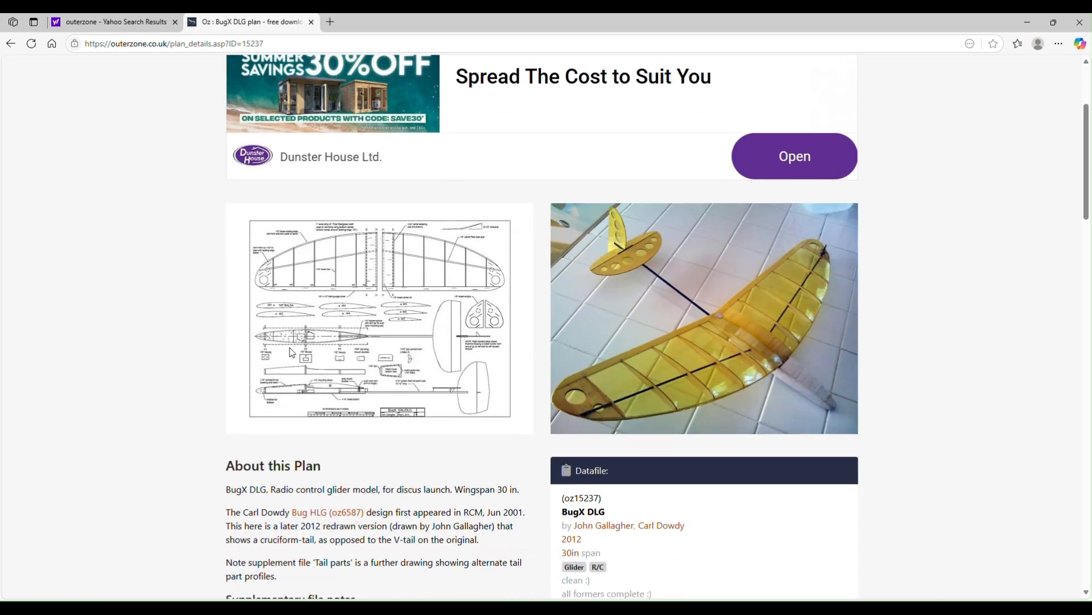
pyautogui.scroll(-5, 905, 364)
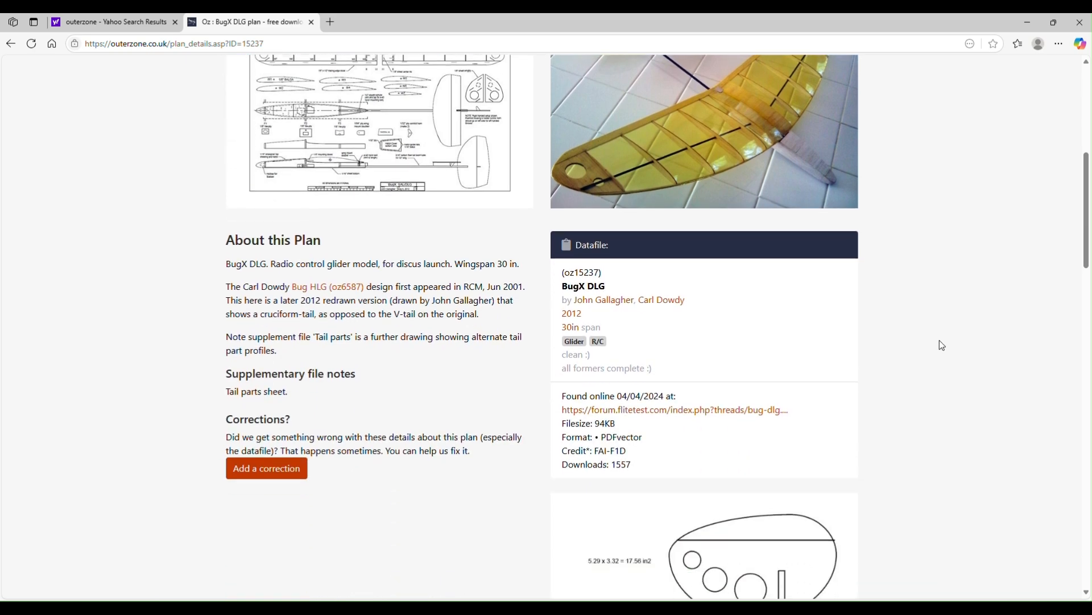
pyautogui.scroll(-9, 936, 341)
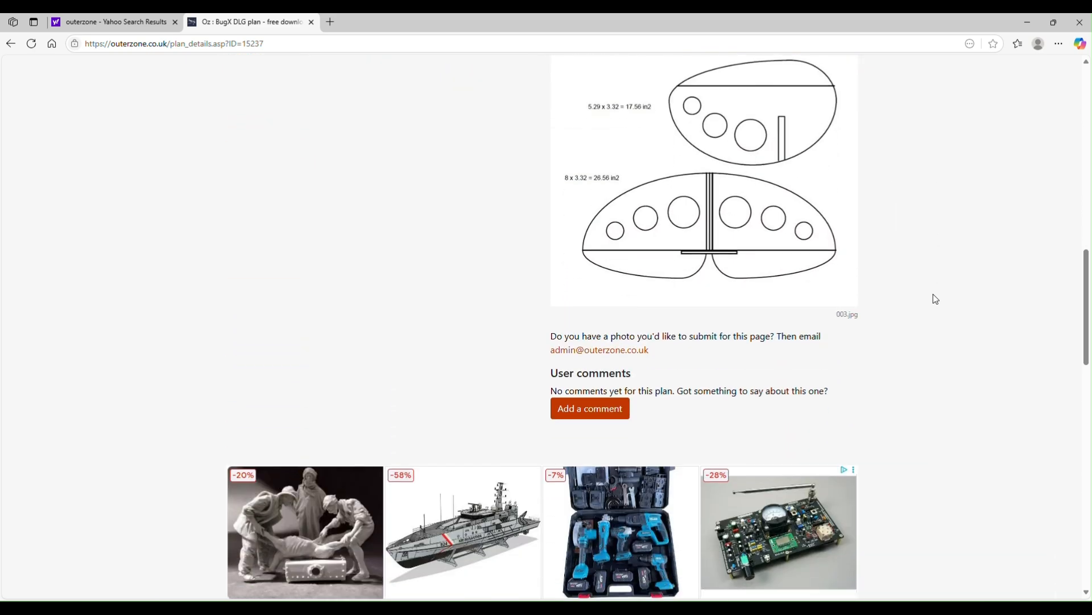
pyautogui.scroll(-5, 933, 296)
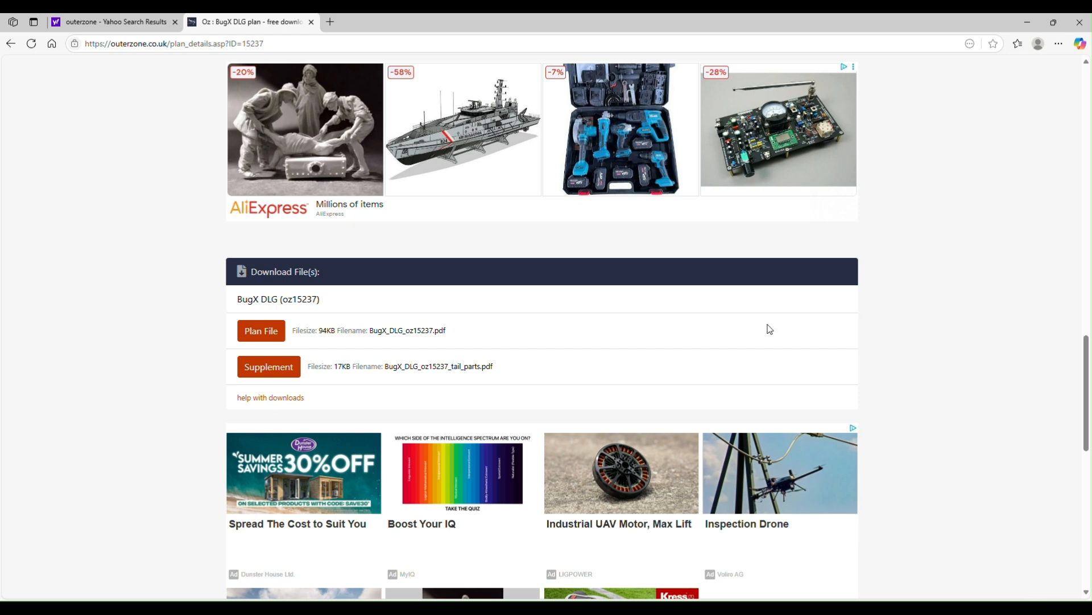
pyautogui.click(259, 337)
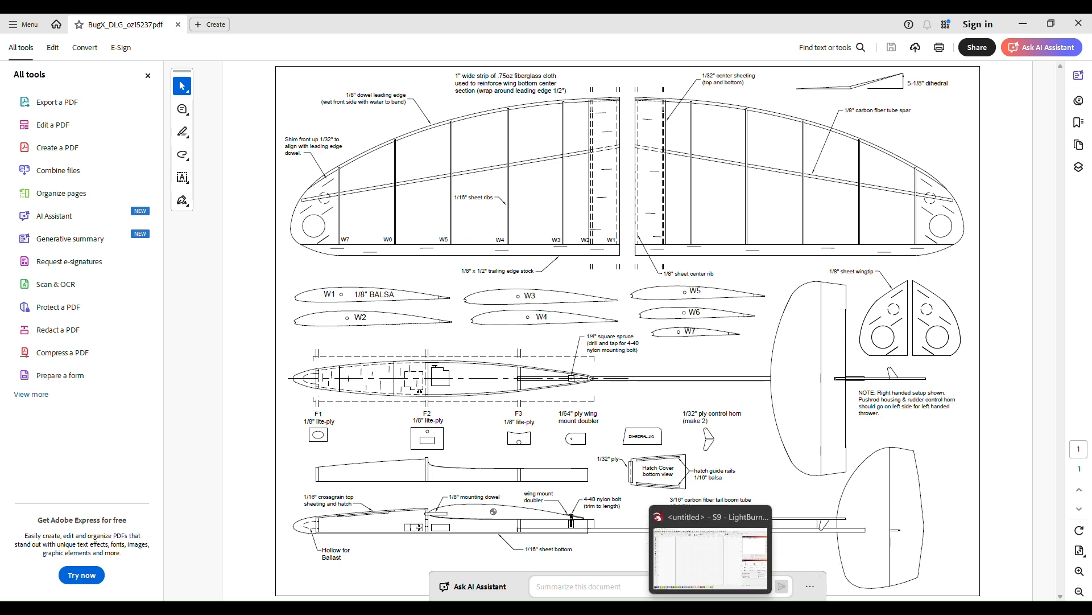
# - Switch to LightBurn and import BugX_DLG_oz15237 from the DLG folder in Airoplane clips and Videos
pyautogui.click(711, 608)
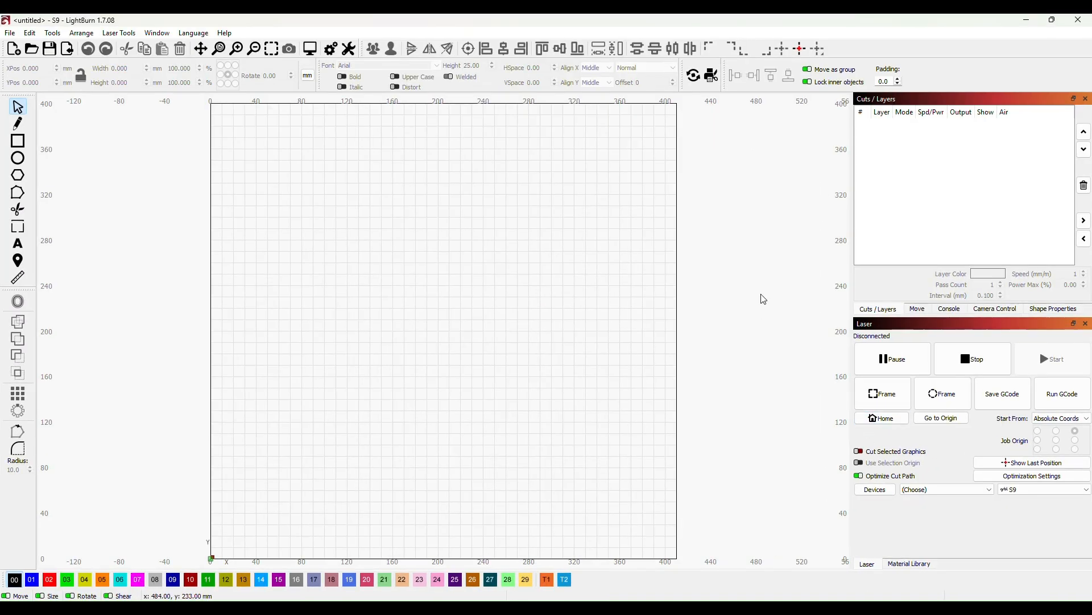
pyautogui.click(10, 34)
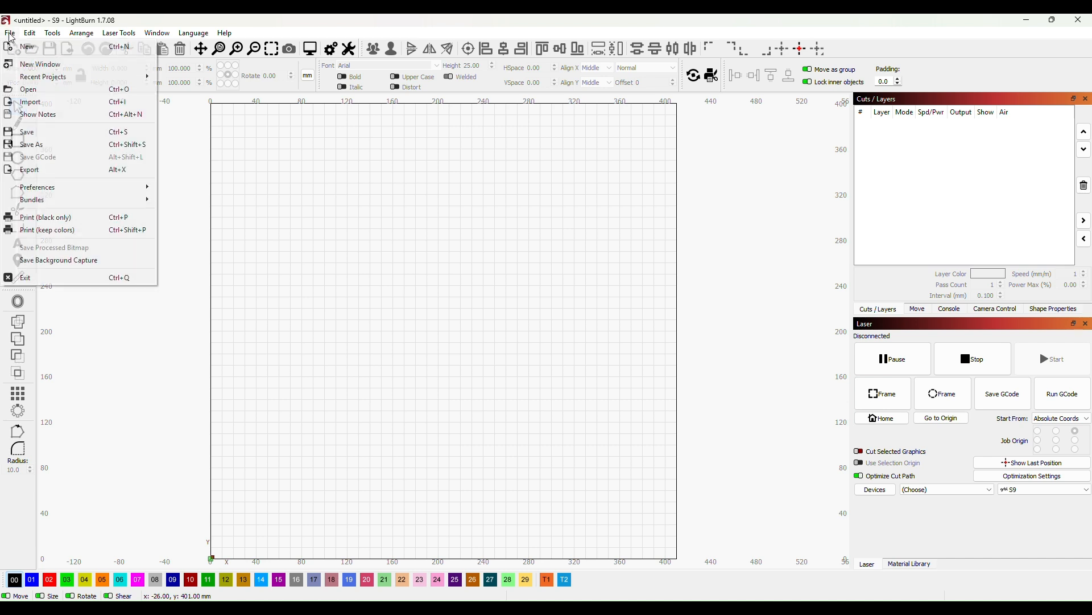
pyautogui.click(51, 107)
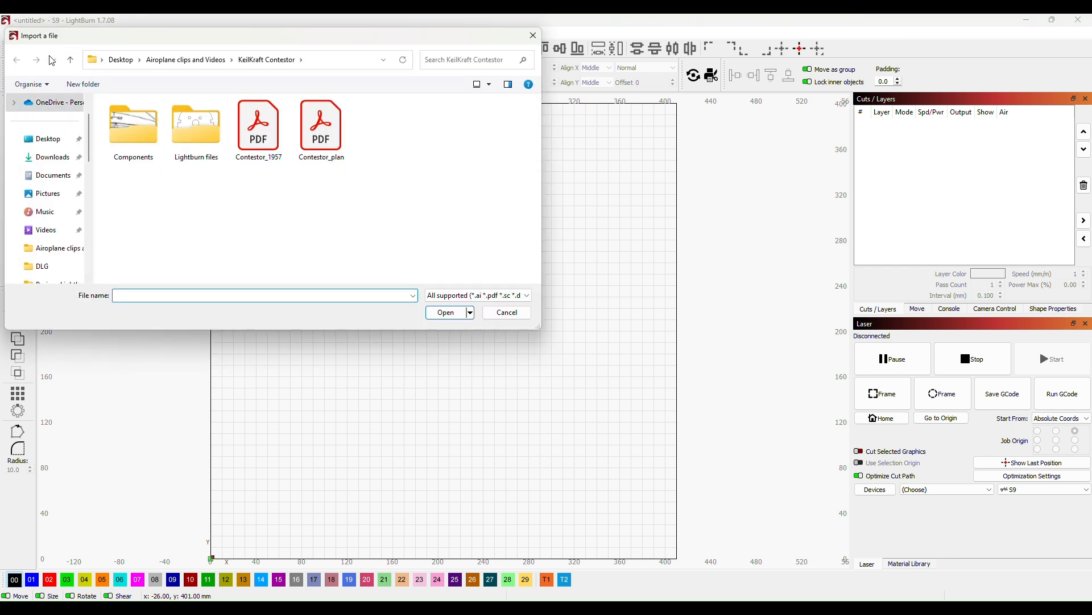
pyautogui.click(70, 59)
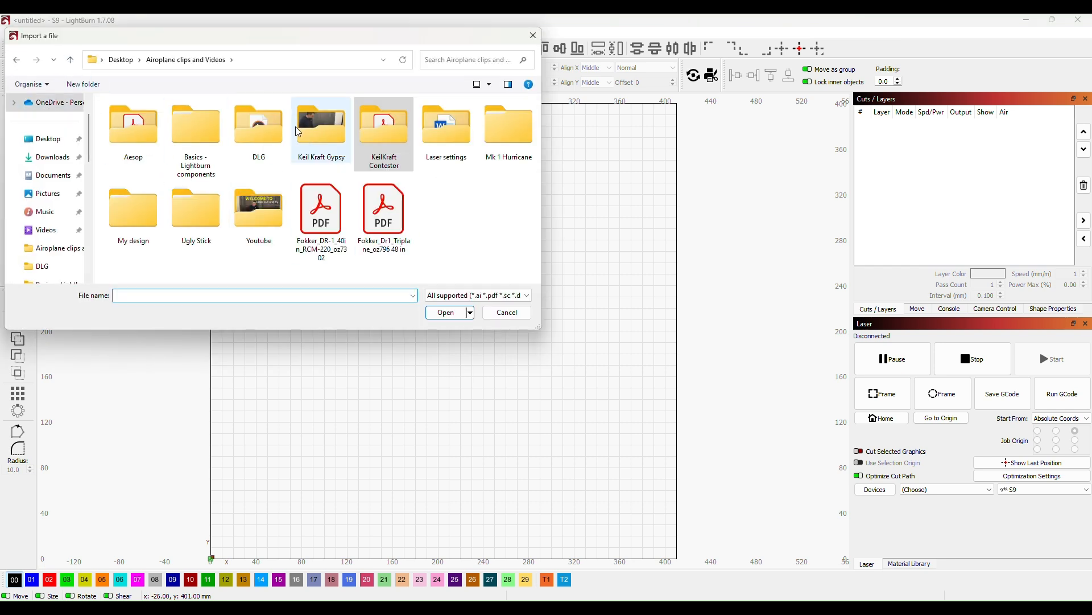
pyautogui.doubleClick(263, 130)
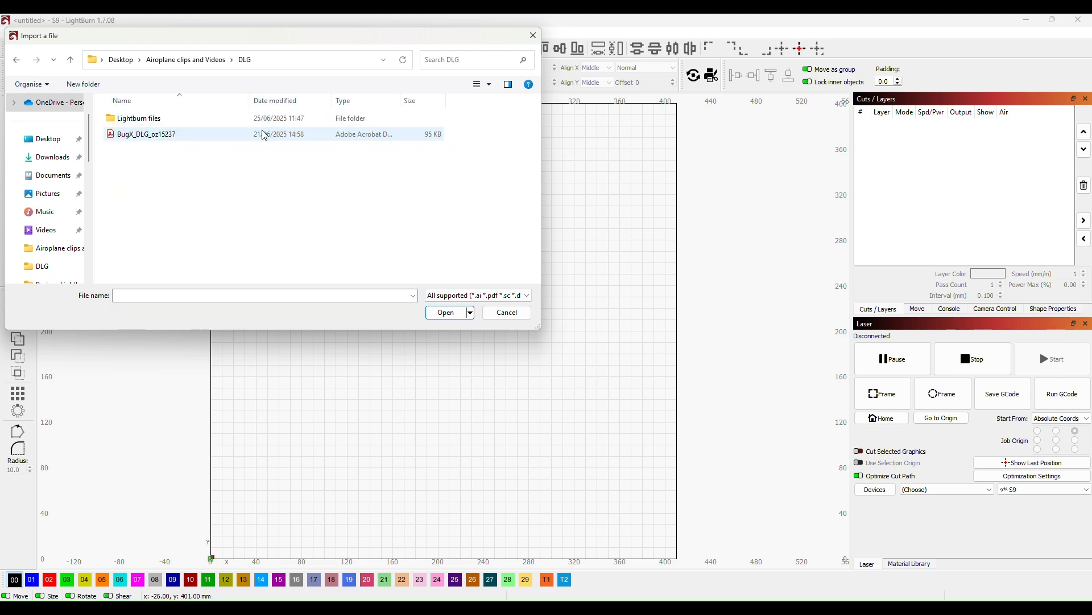
pyautogui.doubleClick(119, 137)
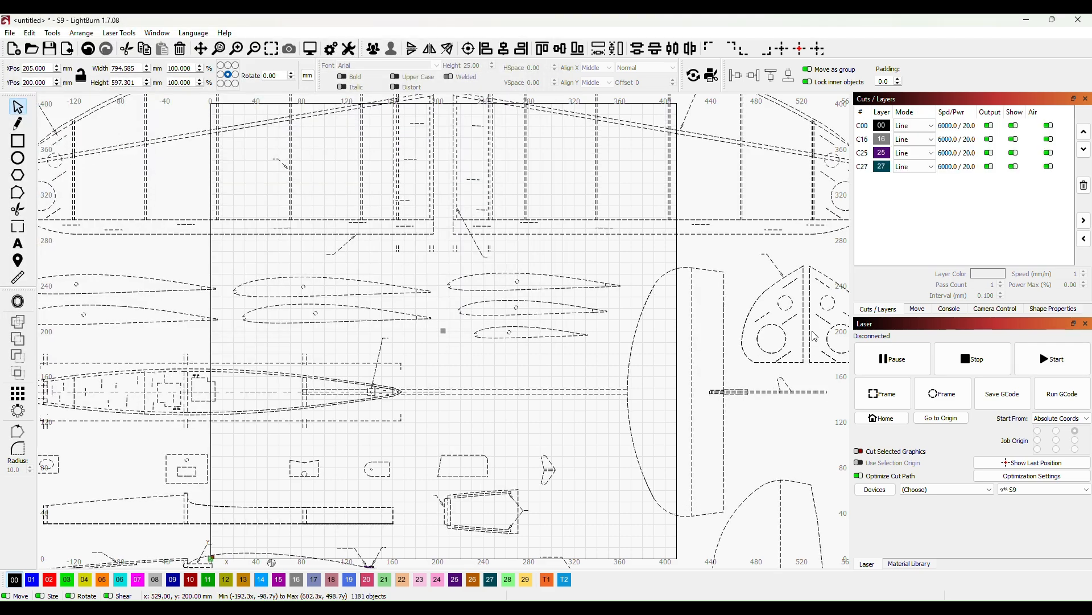
# - Move the whole imported plan off the work area to about X 833, Y 187 mm and deselect it
pyautogui.scroll(-5, 733, 427)
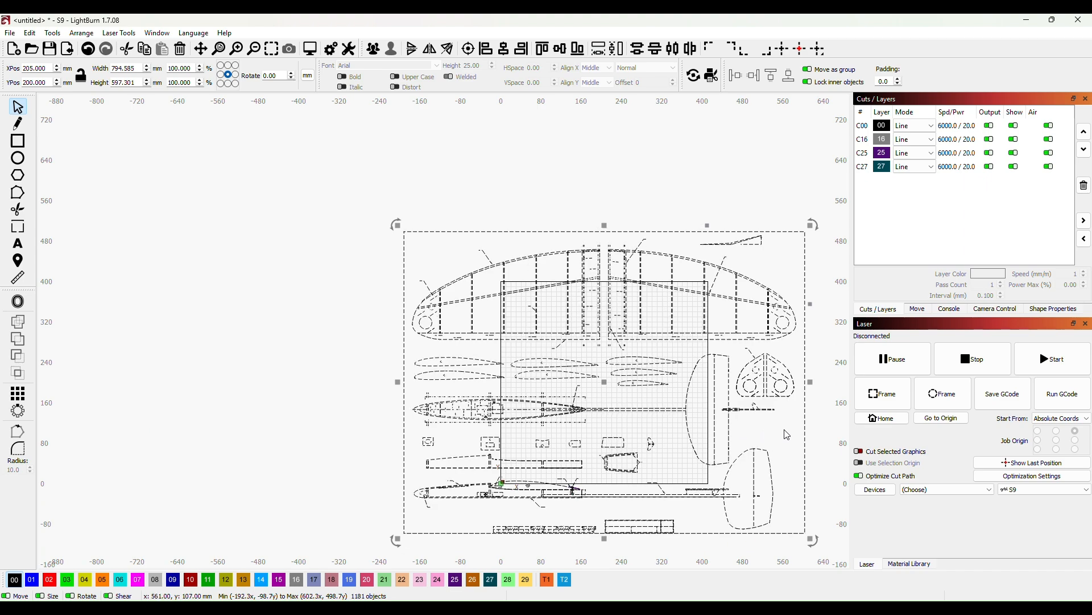
pyautogui.scroll(-3, 672, 334)
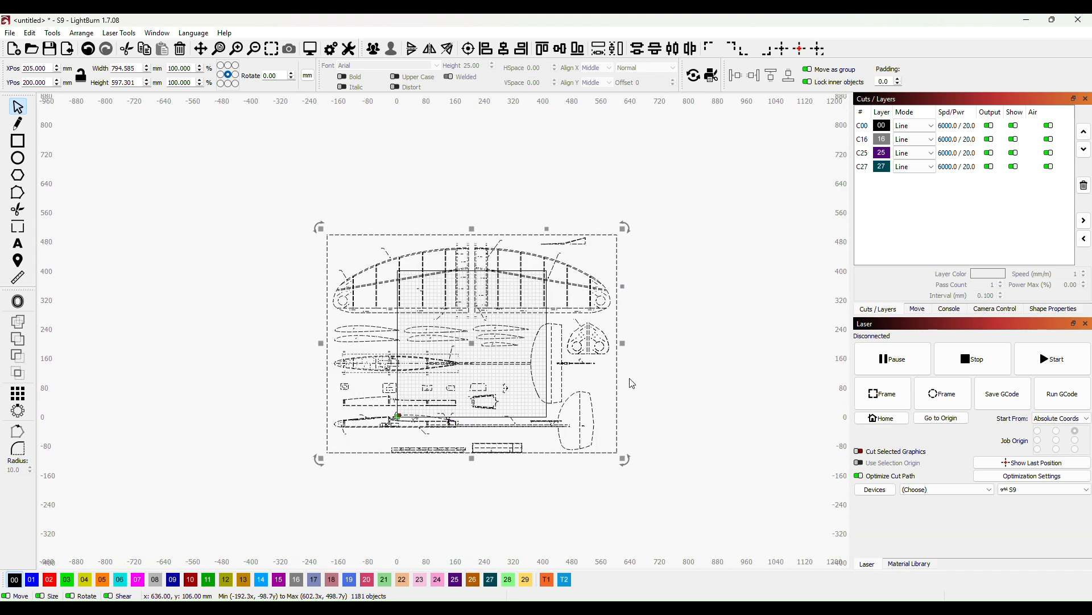
pyautogui.moveTo(655, 345)
pyautogui.mouseDown()
pyautogui.moveTo(663, 341)
pyautogui.moveTo(520, 310)
pyautogui.mouseUp()
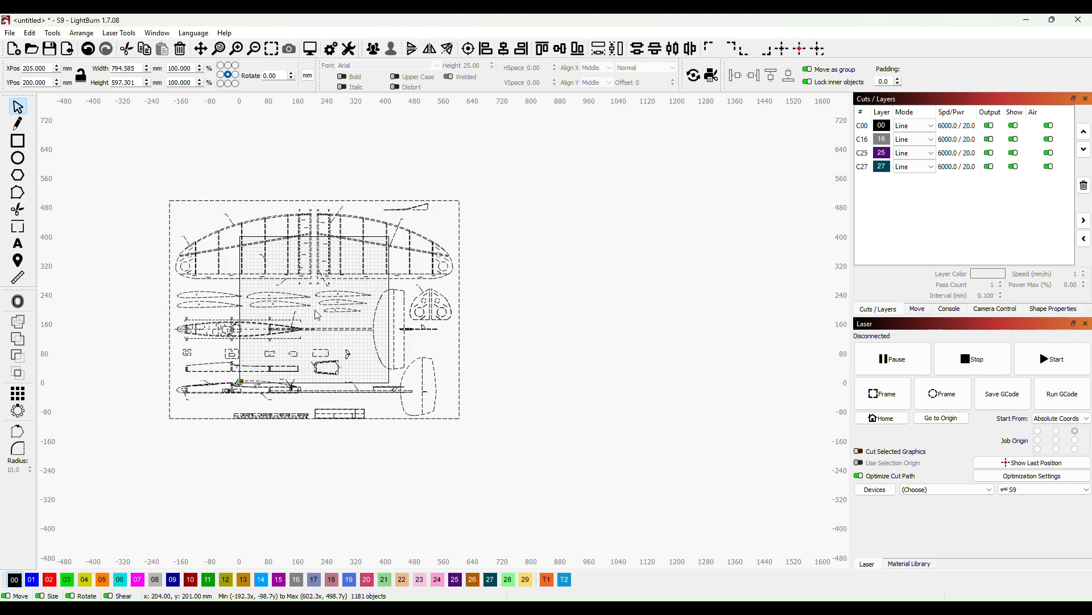
pyautogui.moveTo(324, 316)
pyautogui.mouseDown()
pyautogui.moveTo(520, 347)
pyautogui.moveTo(546, 319)
pyautogui.mouseUp()
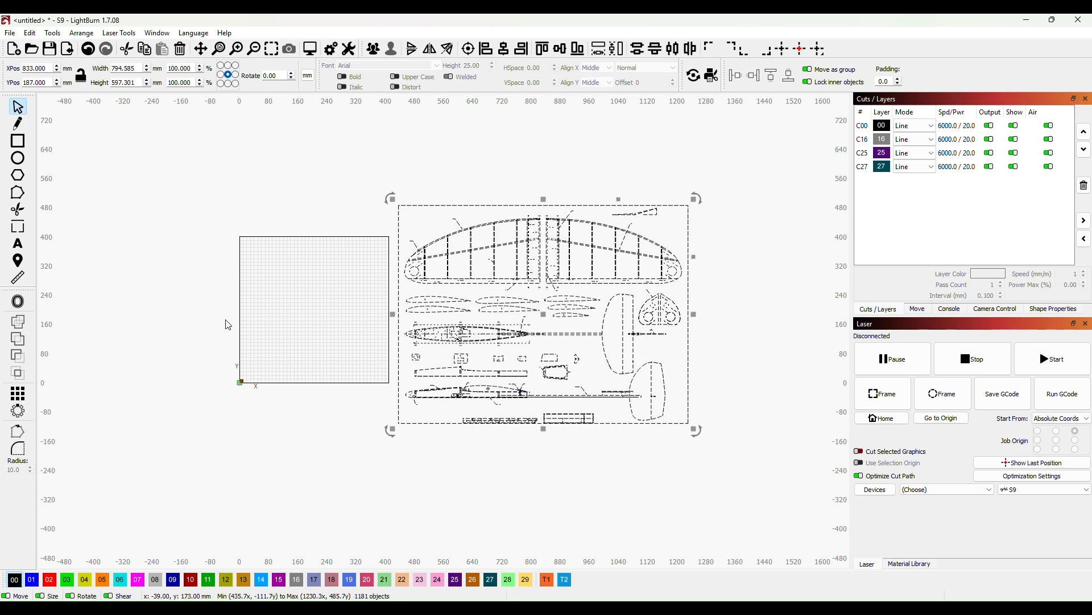
pyautogui.click(415, 442)
pyautogui.scroll(3, 507, 443)
pyautogui.moveTo(508, 444); pyautogui.dragTo(471, 523)
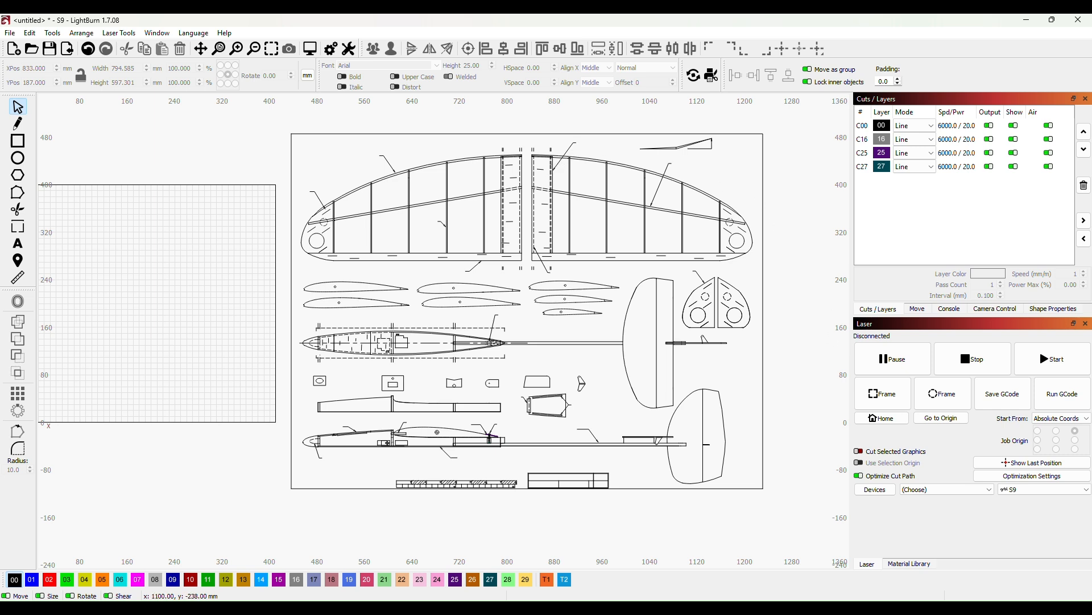
# - Switch to the PDF plan in Acrobat, examine the carbon fiber tube spar note, and return to LightBurn
pyautogui.moveTo(761, 608)
pyautogui.click(692, 561)
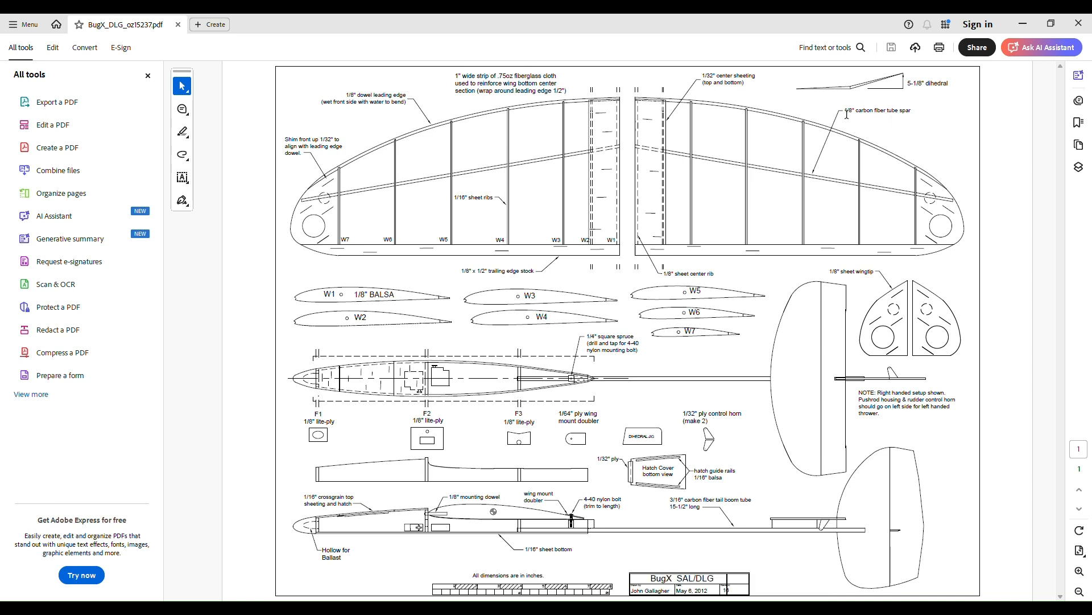
pyautogui.moveTo(851, 110); pyautogui.dragTo(913, 112)
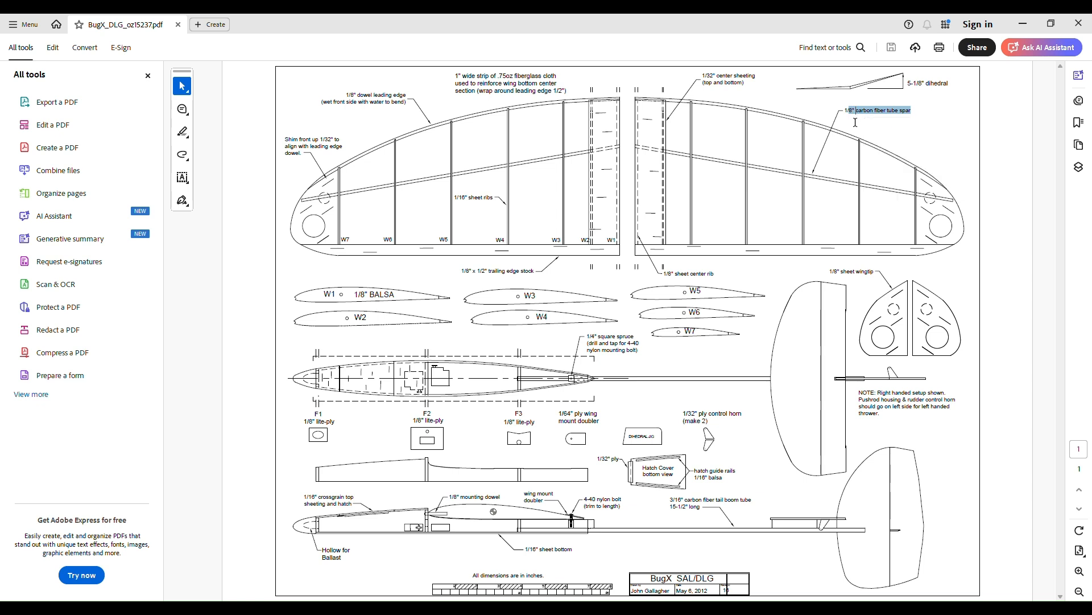
pyautogui.click(812, 171)
pyautogui.moveTo(710, 584)
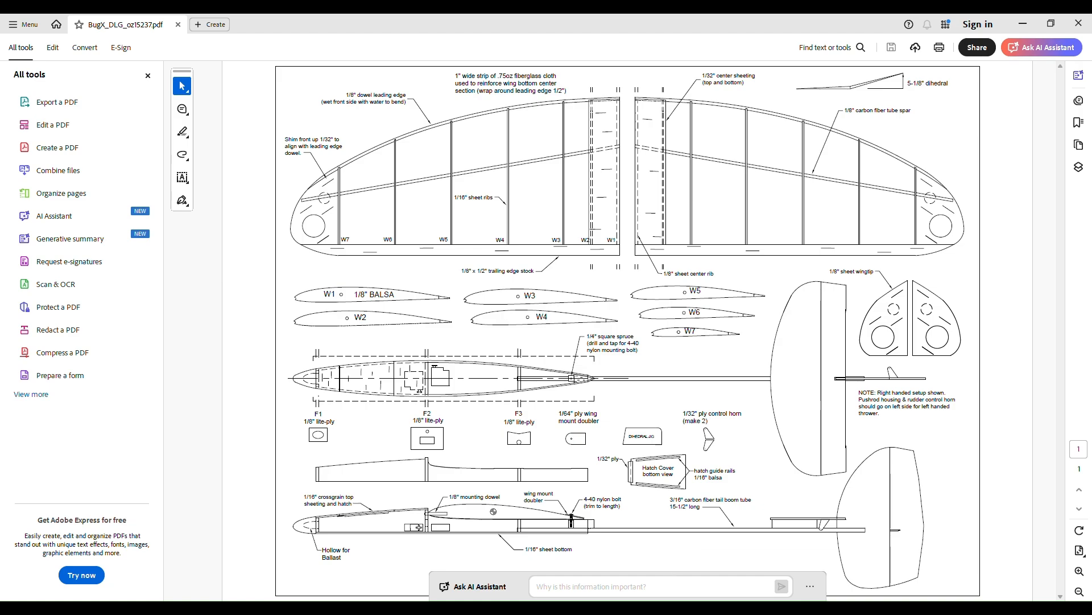
pyautogui.moveTo(686, 609)
pyautogui.click(686, 557)
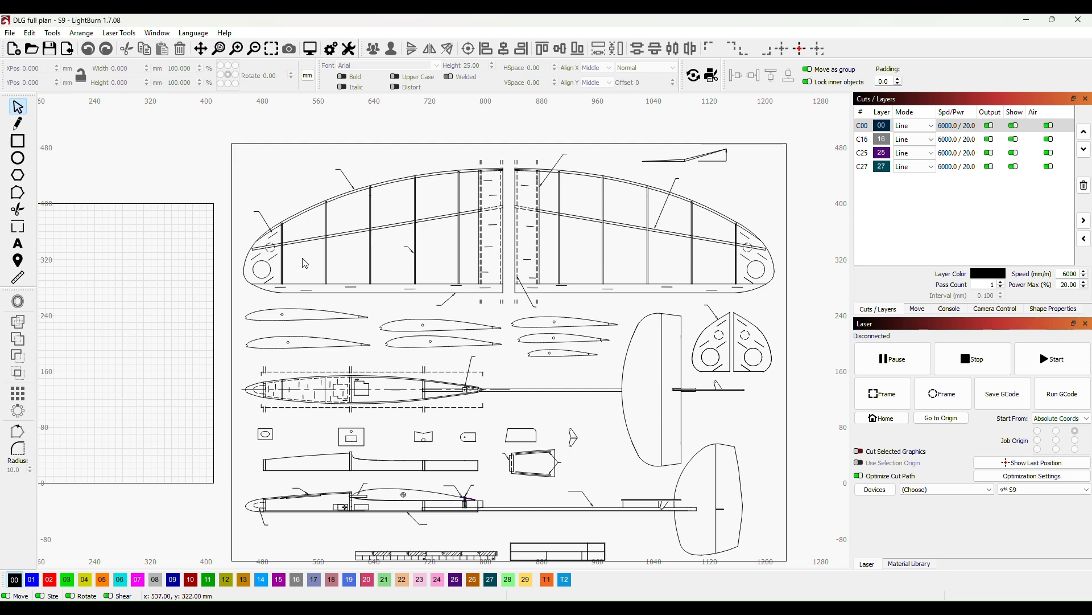
# - Pull the bottom line and the upper rear line segments of the W2 rib away from its outline
pyautogui.scroll(-1, 302, 259)
pyautogui.moveTo(311, 263); pyautogui.dragTo(555, 210)
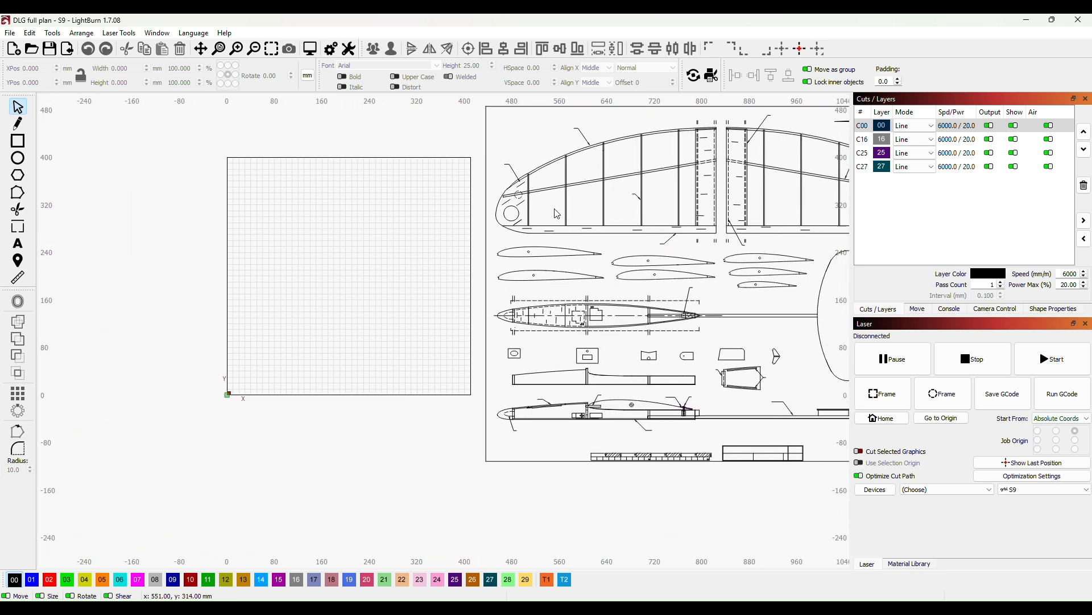
pyautogui.scroll(6, 529, 246)
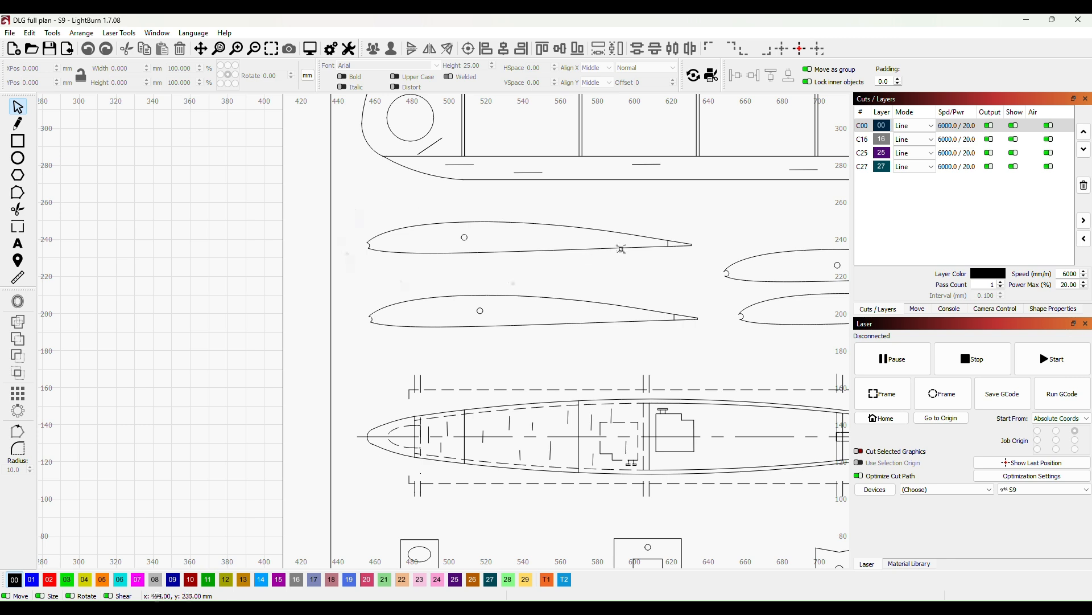
pyautogui.scroll(-1, 143, 380)
pyautogui.moveTo(236, 310); pyautogui.dragTo(450, 265)
pyautogui.moveTo(574, 325); pyautogui.dragTo(365, 353)
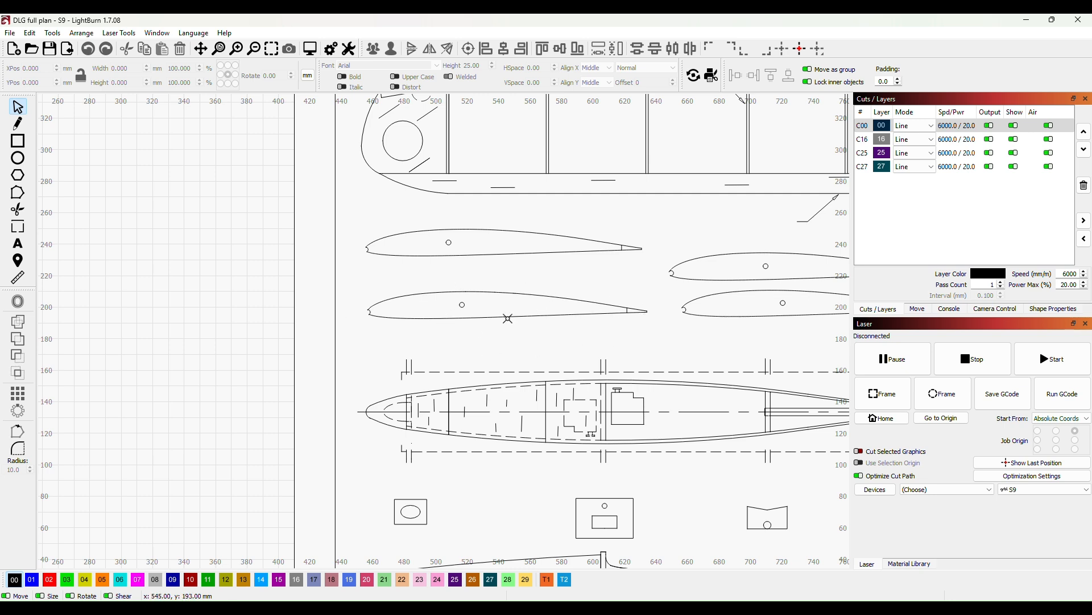
pyautogui.moveTo(508, 317); pyautogui.dragTo(495, 337)
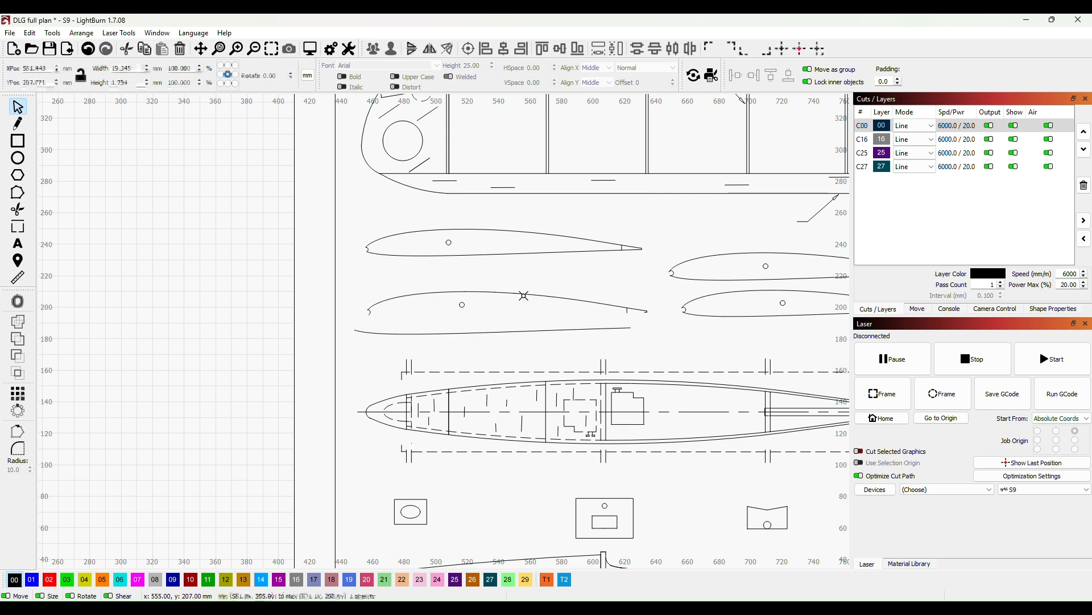
pyautogui.moveTo(521, 294); pyautogui.dragTo(594, 282)
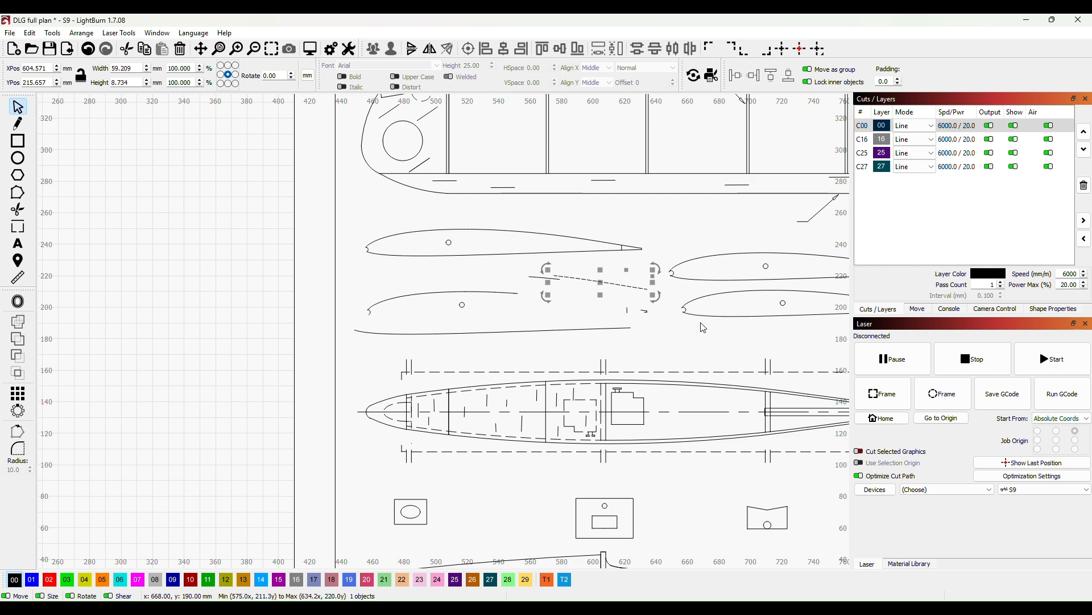
# - Undo the moves of the W2 rib's separate line segments
pyautogui.hotkey('ctrl', 'z')
pyautogui.hotkey('ctrl', 'z')
pyautogui.hotkey('ctrl', 'z')
pyautogui.hotkey('ctrl', 'z')
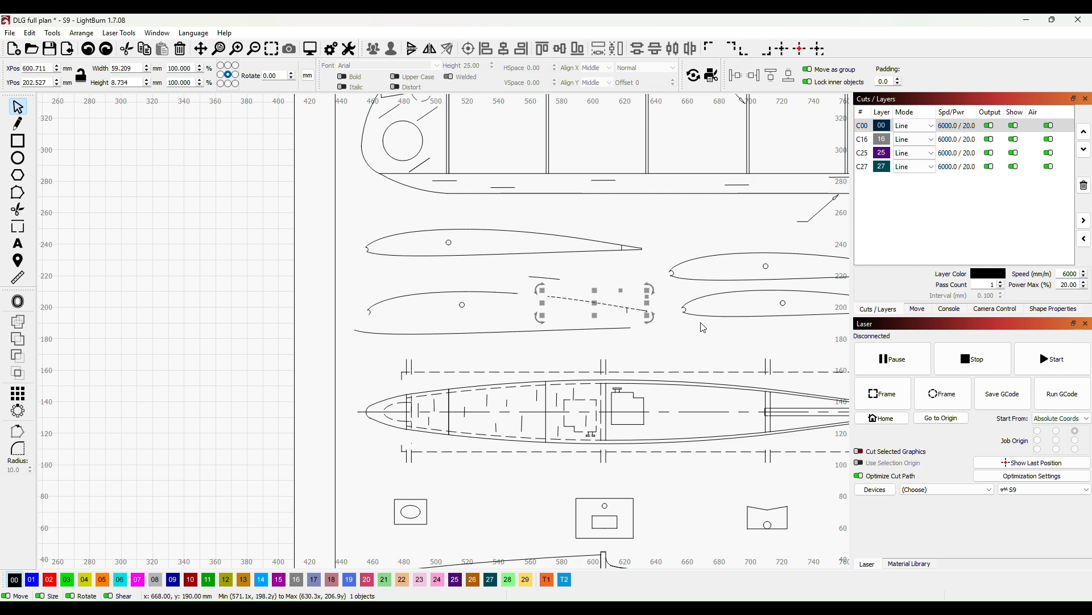
pyautogui.hotkey('ctrl', 'z')
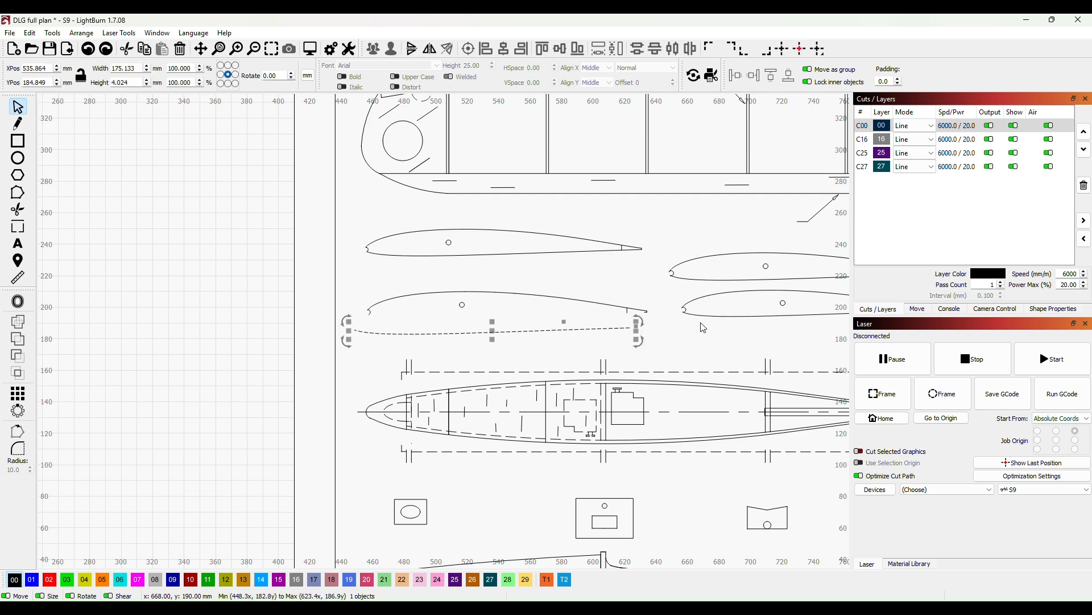
pyautogui.hotkey('ctrl', 'z')
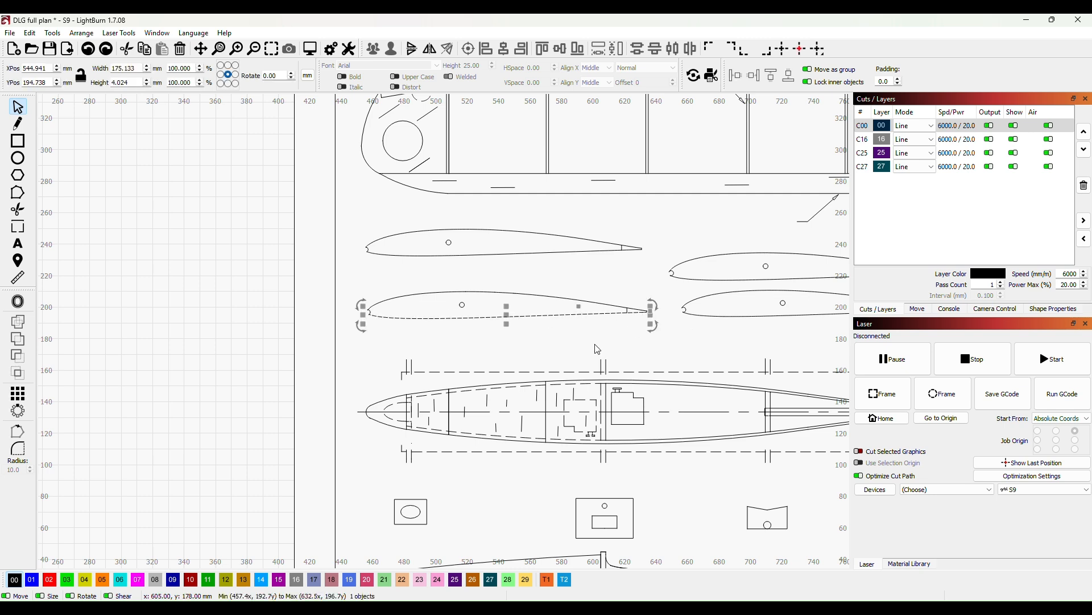
# - Select all parts of the W2 rib together and move the rib onto the empty work area
pyautogui.click(570, 357)
pyautogui.moveTo(354, 278); pyautogui.dragTo(666, 362)
pyautogui.moveTo(261, 345); pyautogui.dragTo(511, 376)
pyautogui.moveTo(758, 335); pyautogui.dragTo(335, 346)
pyautogui.moveTo(353, 405); pyautogui.dragTo(378, 309)
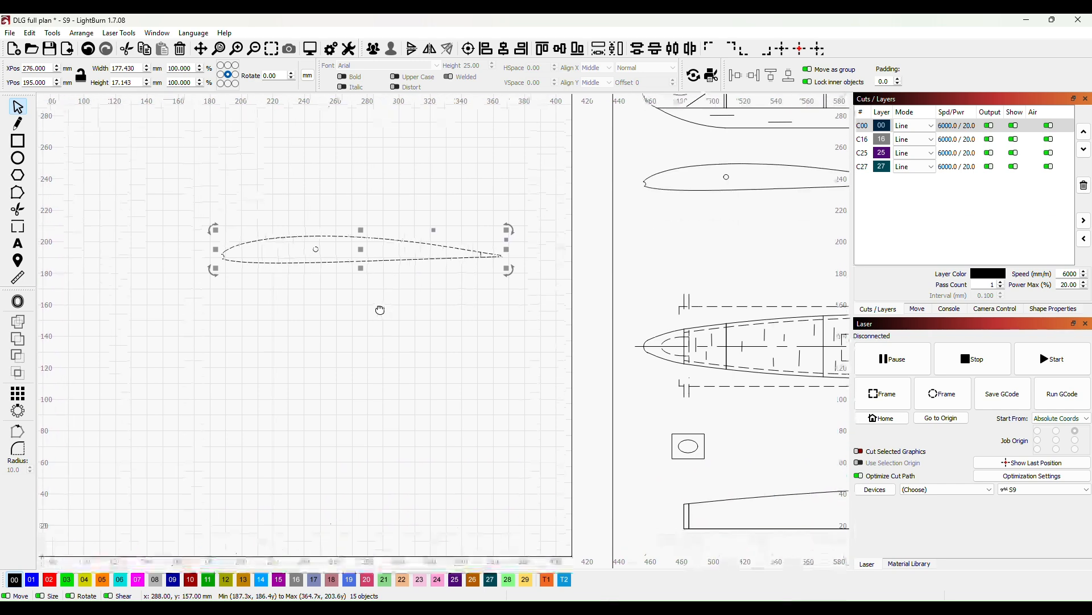
pyautogui.scroll(-1, 335, 344)
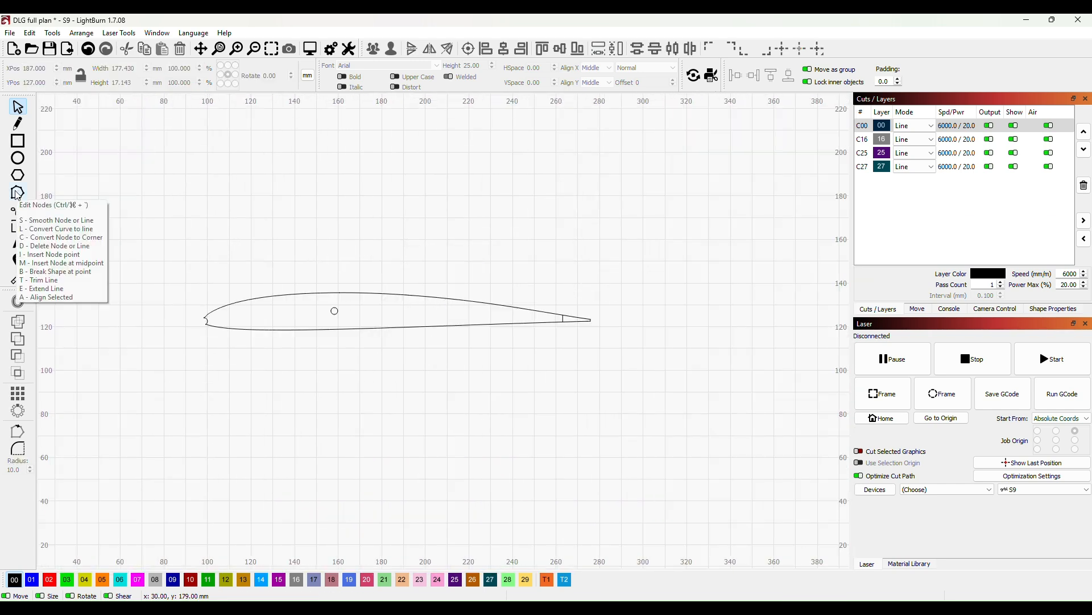
# - Delete the nodes of the W2 rib's upper and lower lines that extend behind the vertical trailing-edge line
pyautogui.click(17, 193)
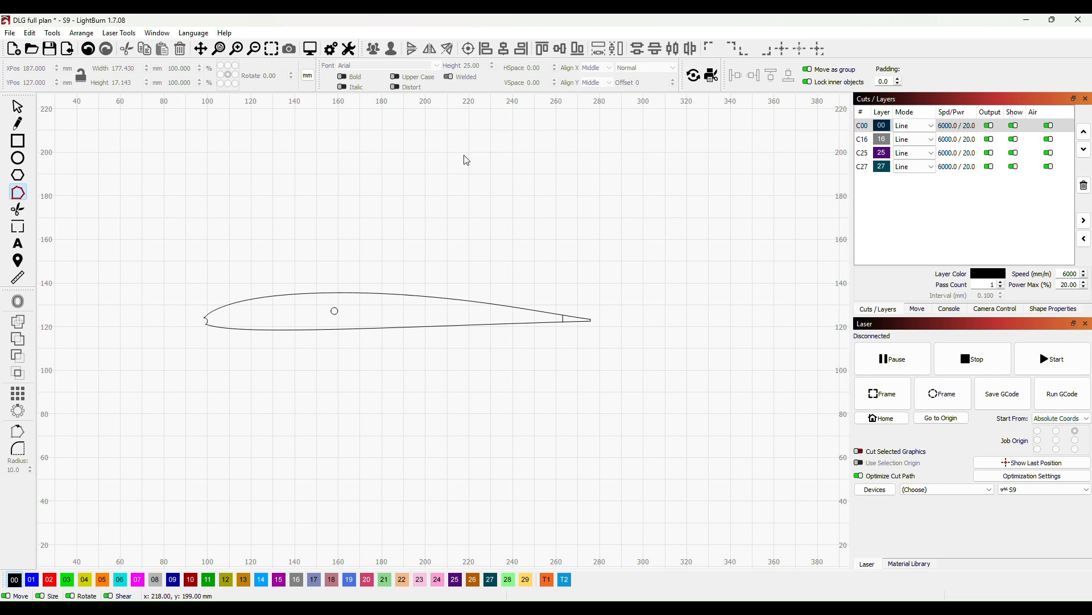
pyautogui.click(546, 311)
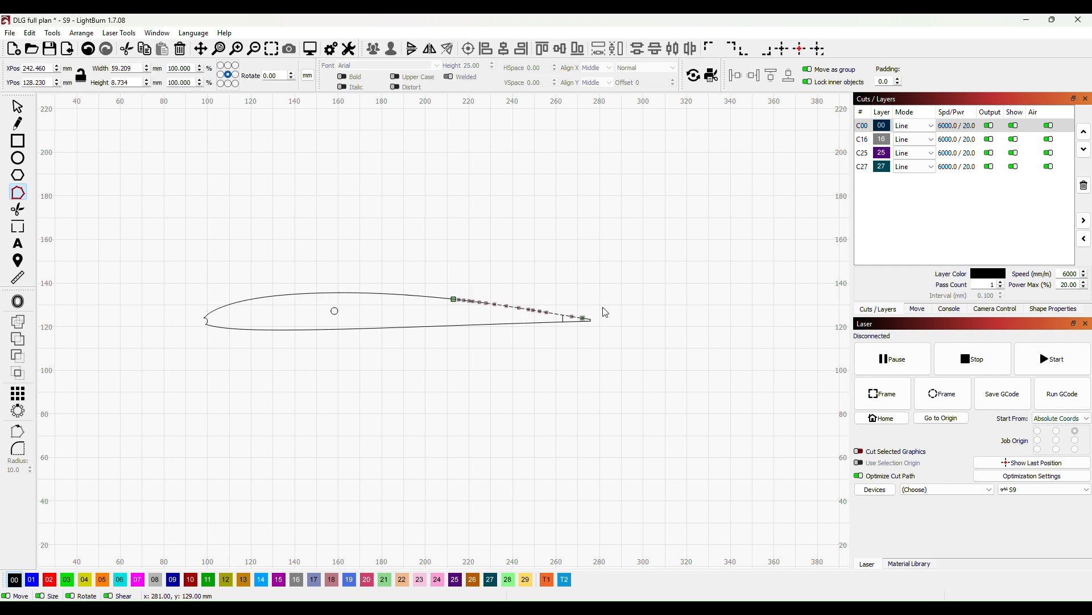
pyautogui.scroll(5, 600, 324)
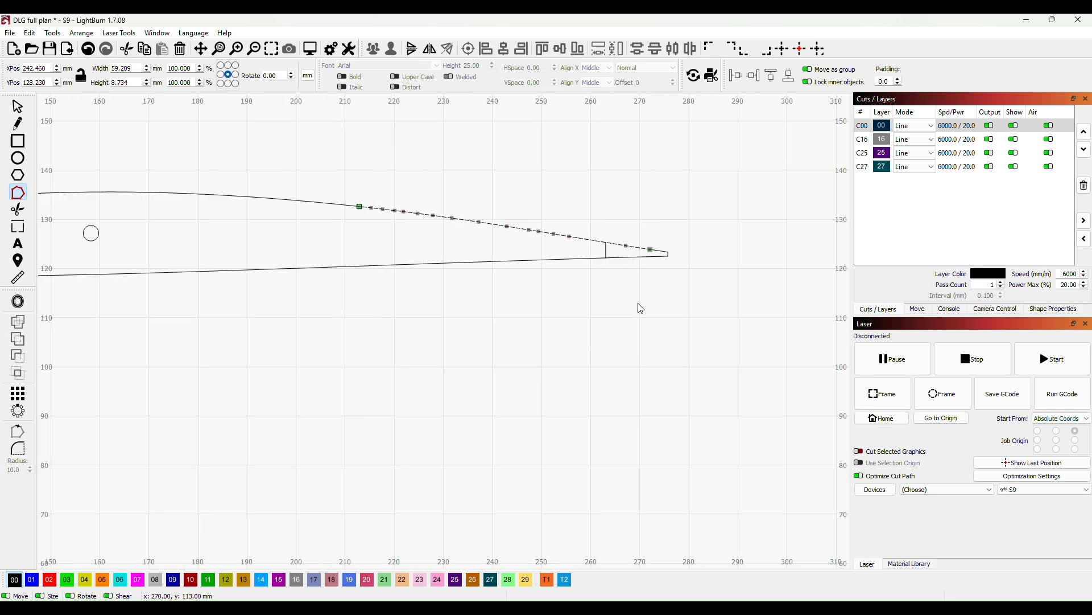
pyautogui.moveTo(589, 312); pyautogui.dragTo(606, 409)
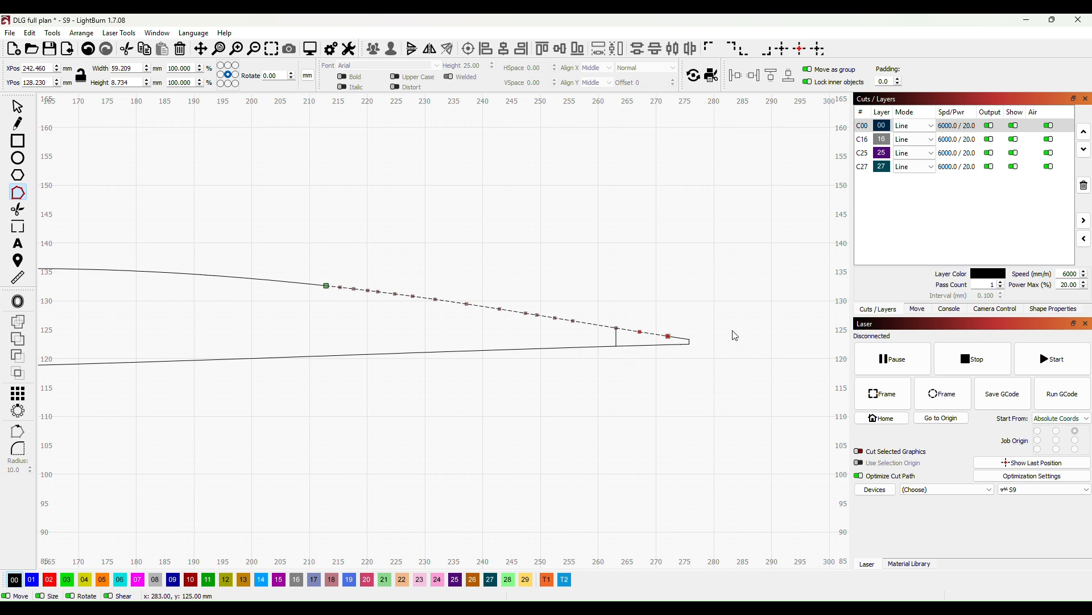
pyautogui.press('Delete')
pyautogui.click(590, 348)
pyautogui.moveTo(626, 328); pyautogui.dragTo(700, 386)
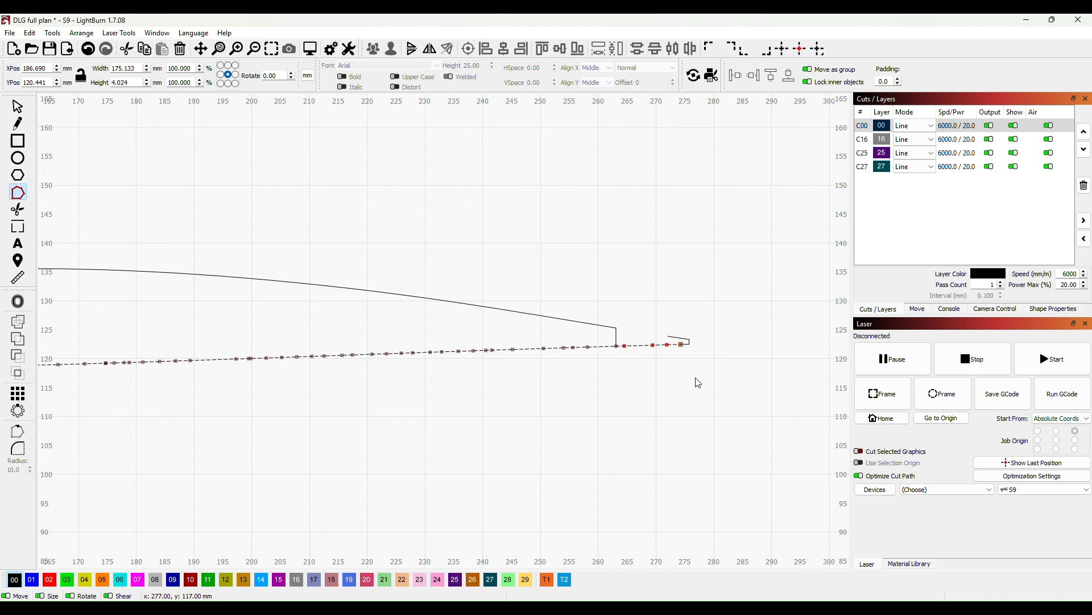
pyautogui.press('Delete')
# - Select the leftover line fragments behind the W2 rib's trailing edge and delete them
pyautogui.click(18, 107)
pyautogui.click(554, 442)
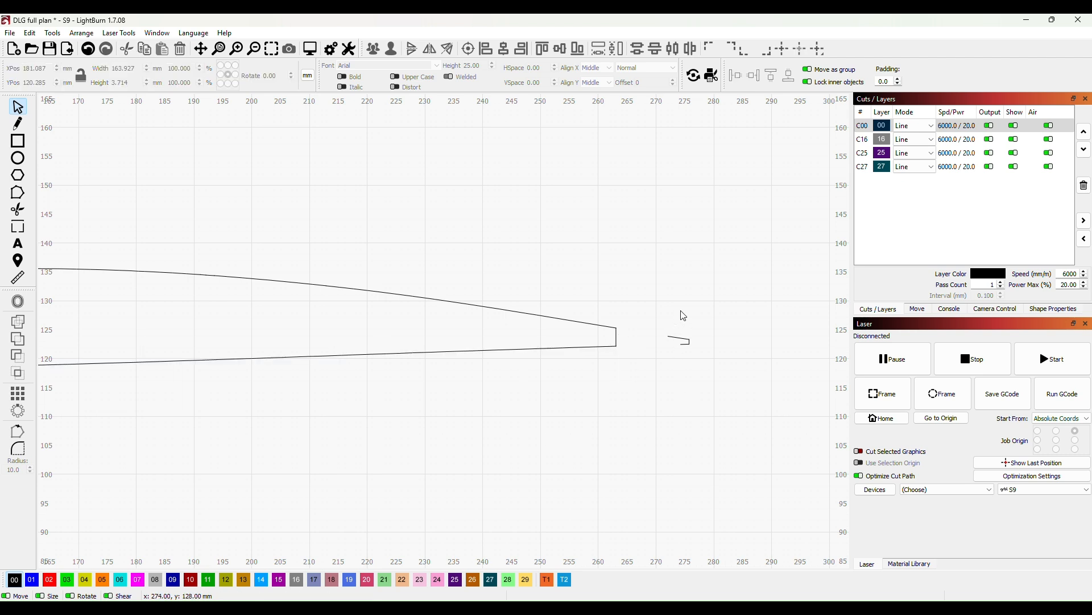
pyautogui.moveTo(666, 304); pyautogui.dragTo(769, 429)
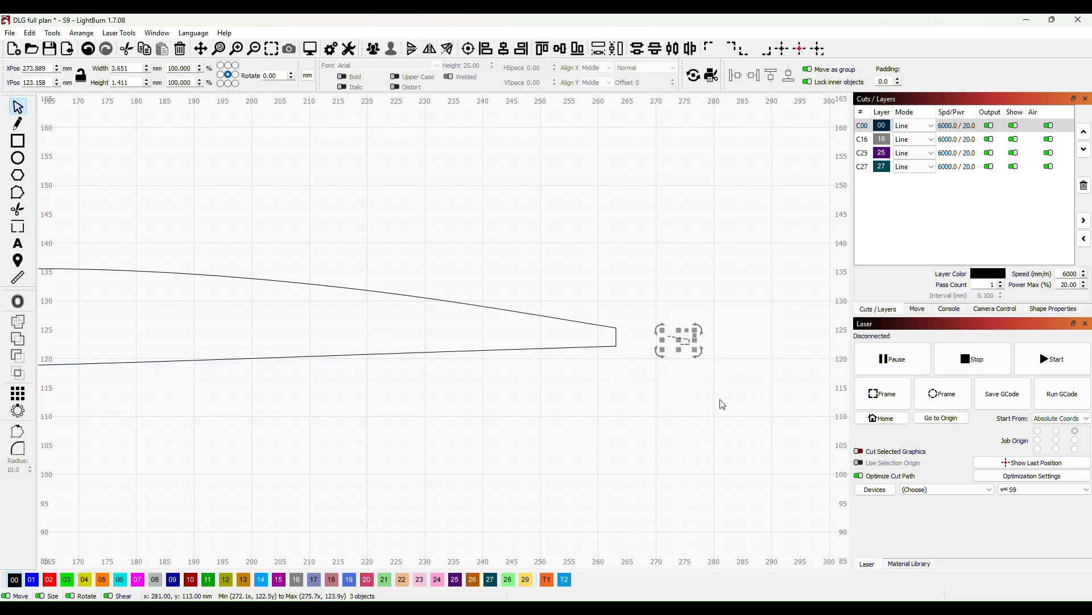
pyautogui.press('Delete')
# - Select the whole trimmed W2 rib, including its spar hole, and group its parts into one object
pyautogui.scroll(-4, 569, 449)
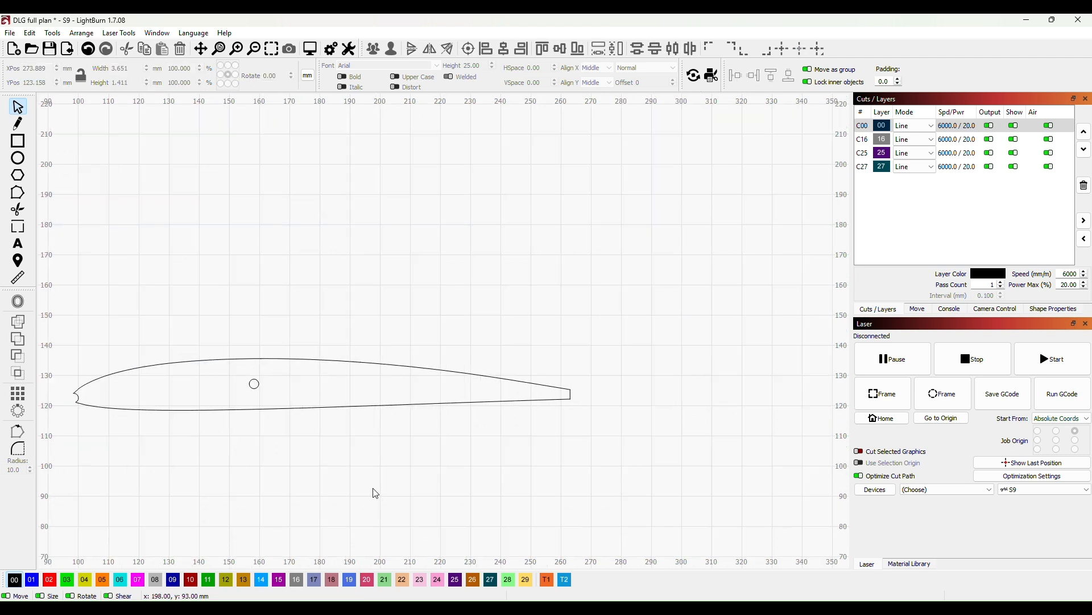
pyautogui.moveTo(375, 490); pyautogui.dragTo(537, 450)
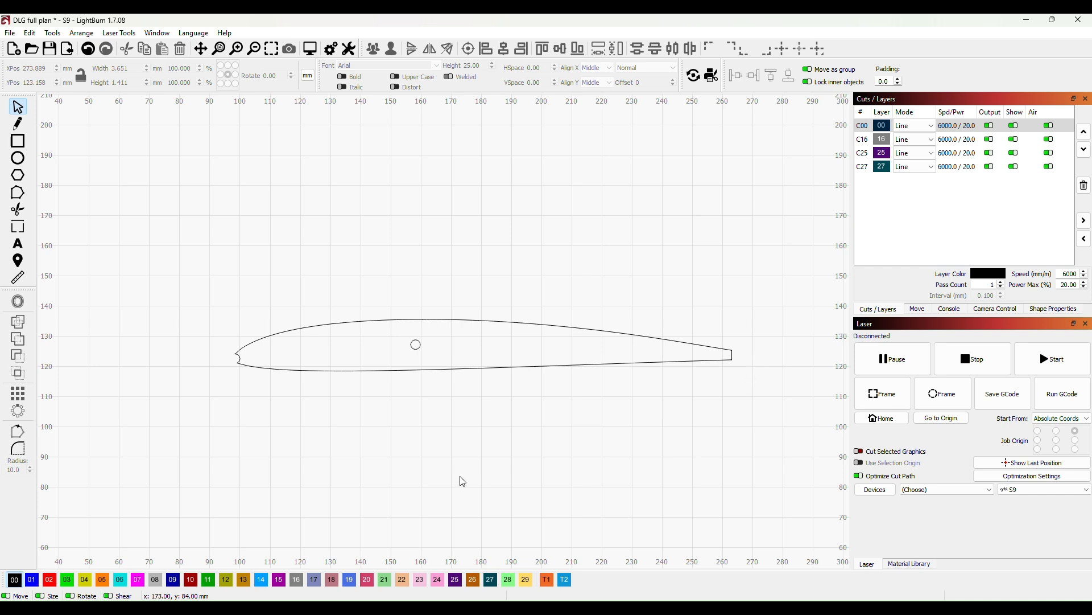
pyautogui.moveTo(190, 277); pyautogui.dragTo(762, 446)
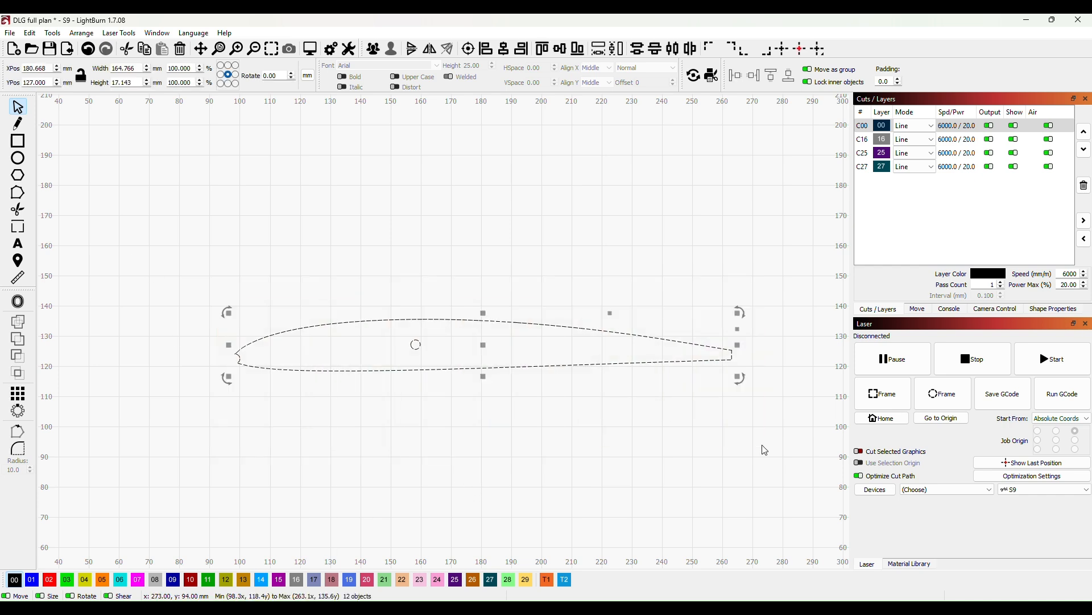
pyautogui.rightClick(527, 369)
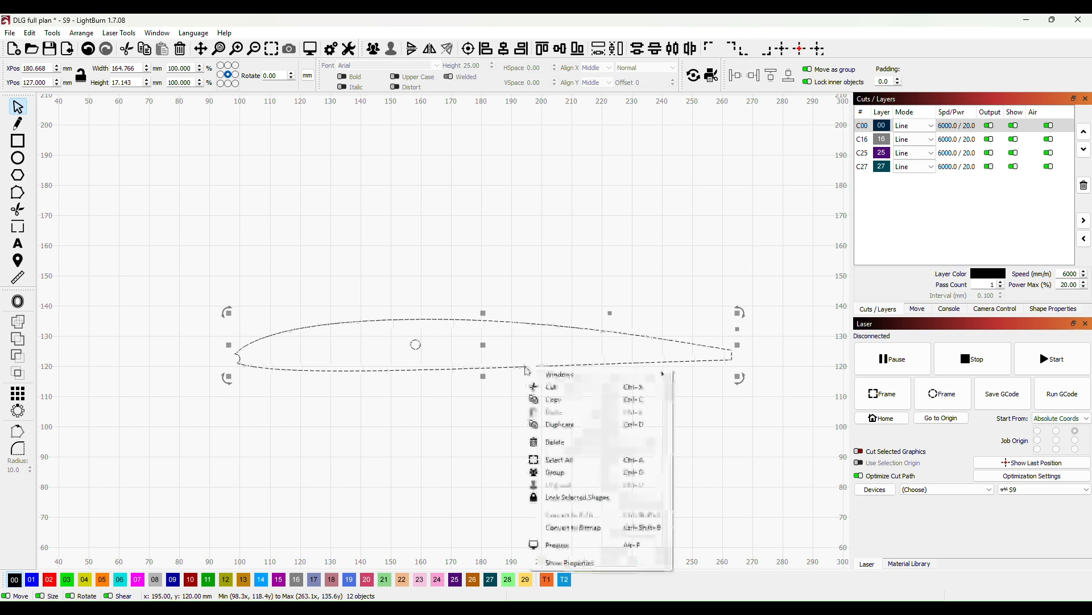
pyautogui.click(582, 473)
pyautogui.click(563, 452)
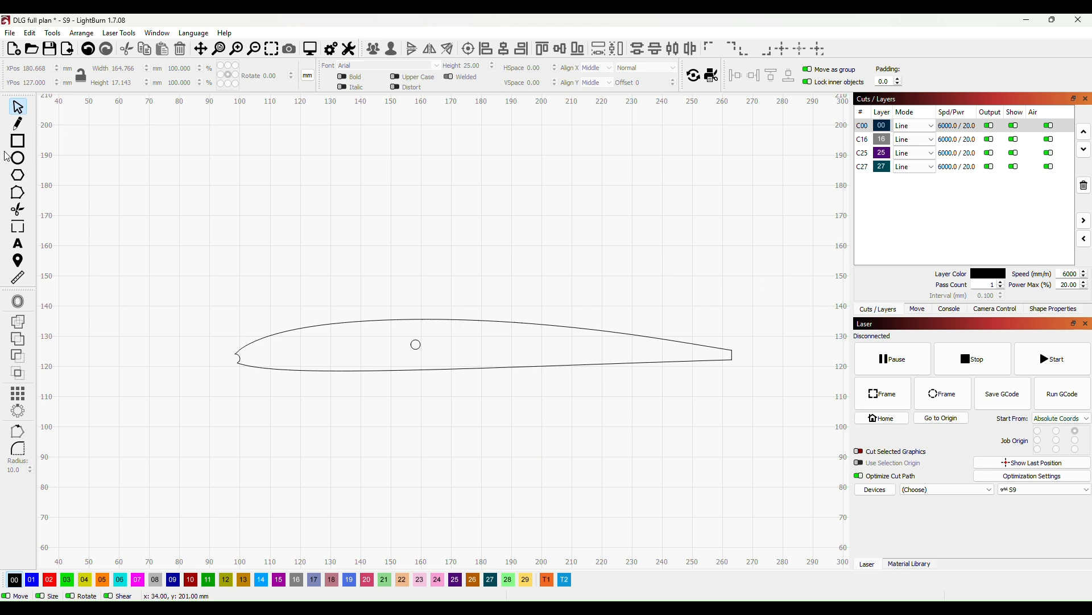
# - Measure the line segments at the trimmed rear end of the W2 rib
pyautogui.click(18, 278)
pyautogui.moveTo(732, 355)
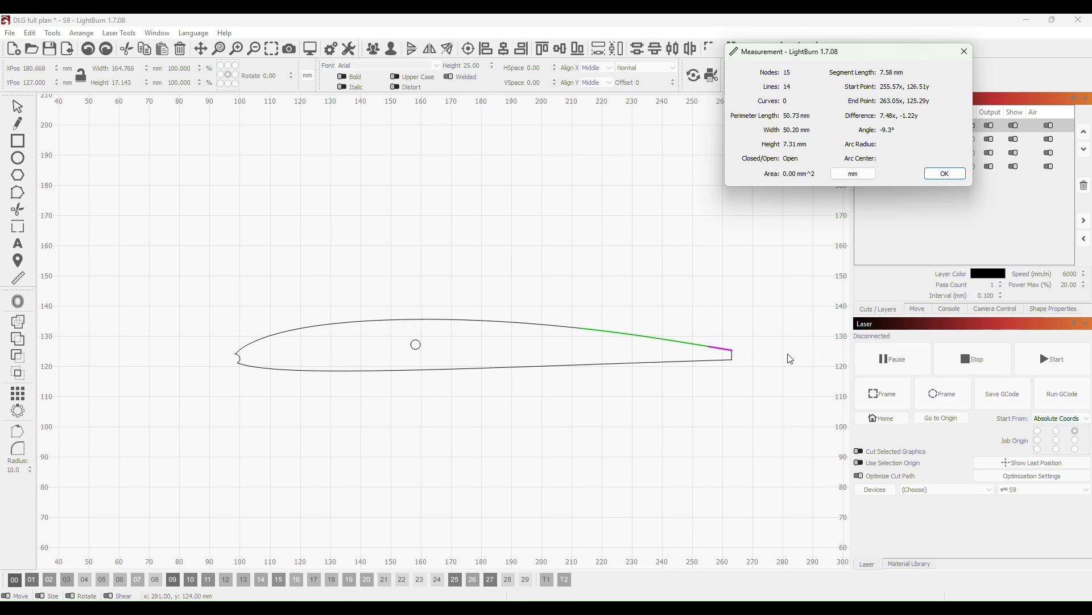
pyautogui.click(945, 173)
# - Switch to the PDF plan in Acrobat, check the rib's label, and return to LightBurn
pyautogui.scroll(-3, 606, 254)
pyautogui.scroll(-5, 606, 254)
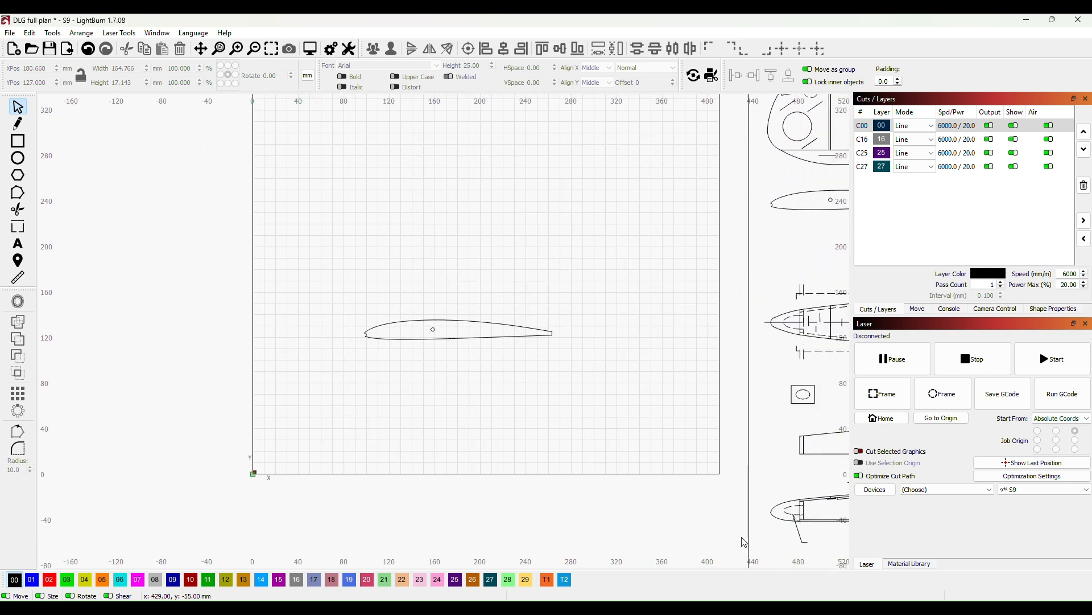
pyautogui.moveTo(710, 607)
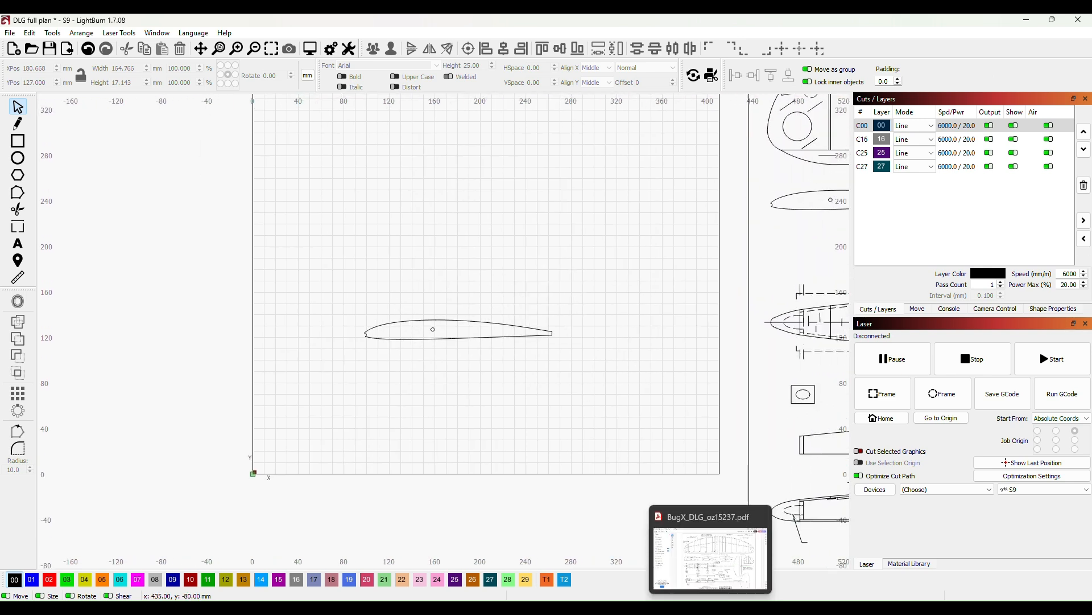
pyautogui.click(710, 608)
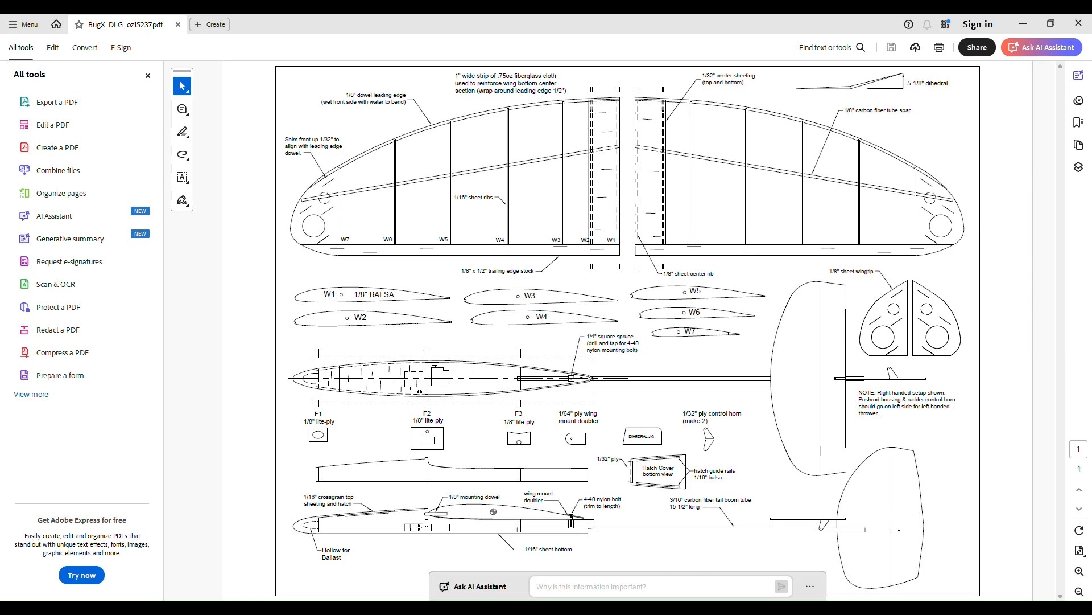
pyautogui.click(692, 563)
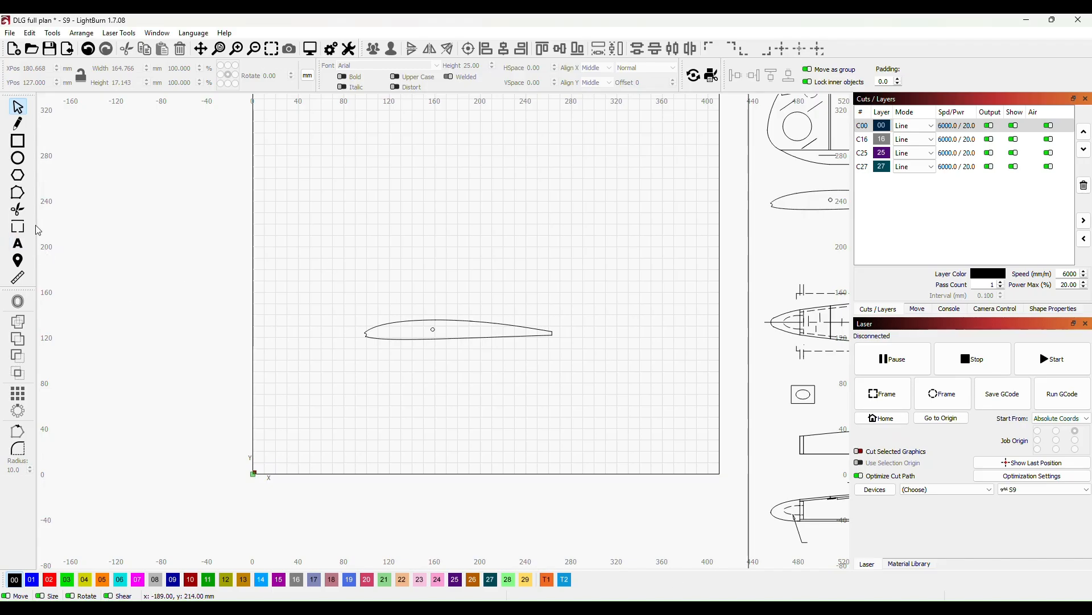
# - Add a "W2" text label with a height of 4 mm in front of the rib's spar hole and assign it to layer 01
pyautogui.click(18, 243)
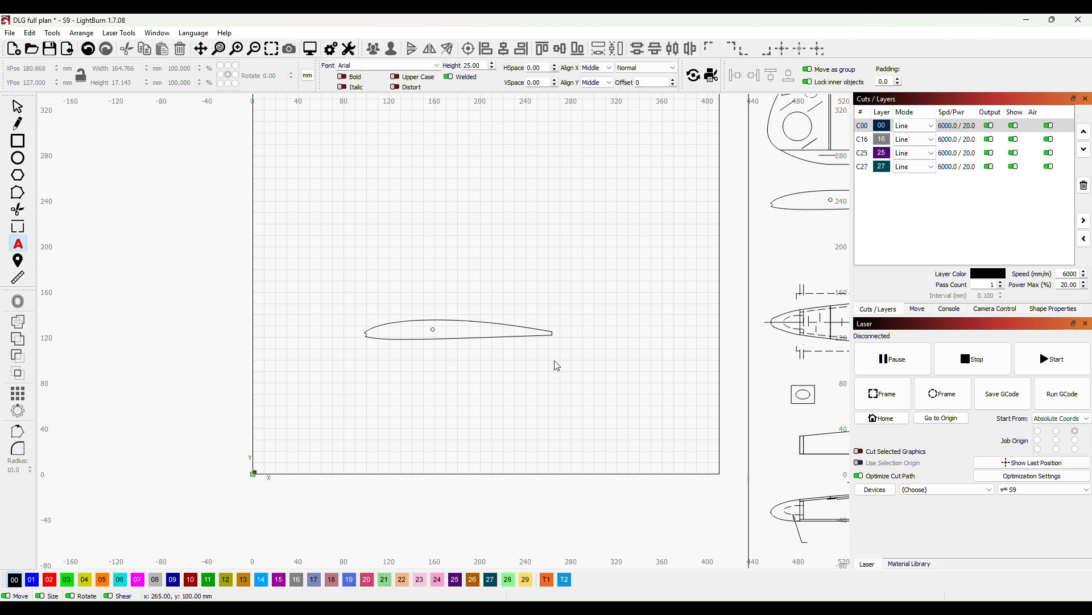
pyautogui.click(405, 328)
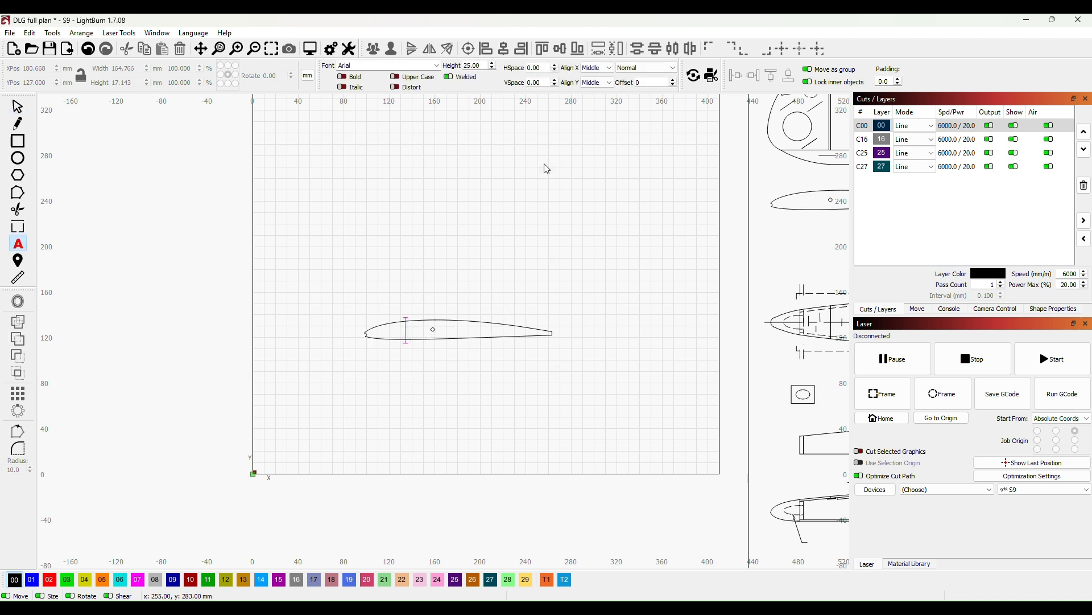
pyautogui.doubleClick(483, 64)
pyautogui.write('4')
pyautogui.press('Return')
pyautogui.click(18, 107)
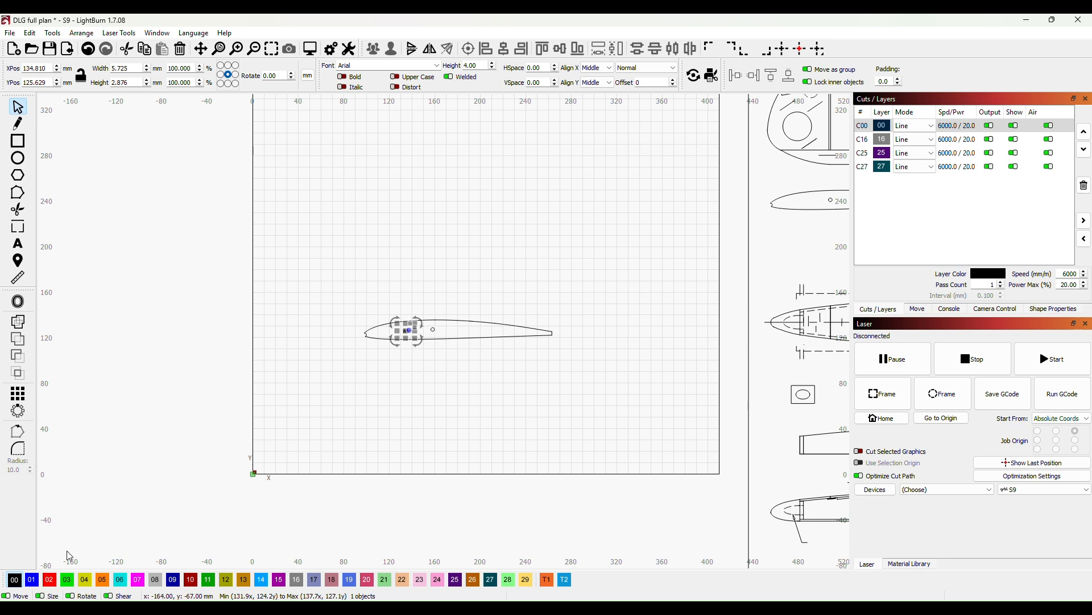
pyautogui.click(32, 580)
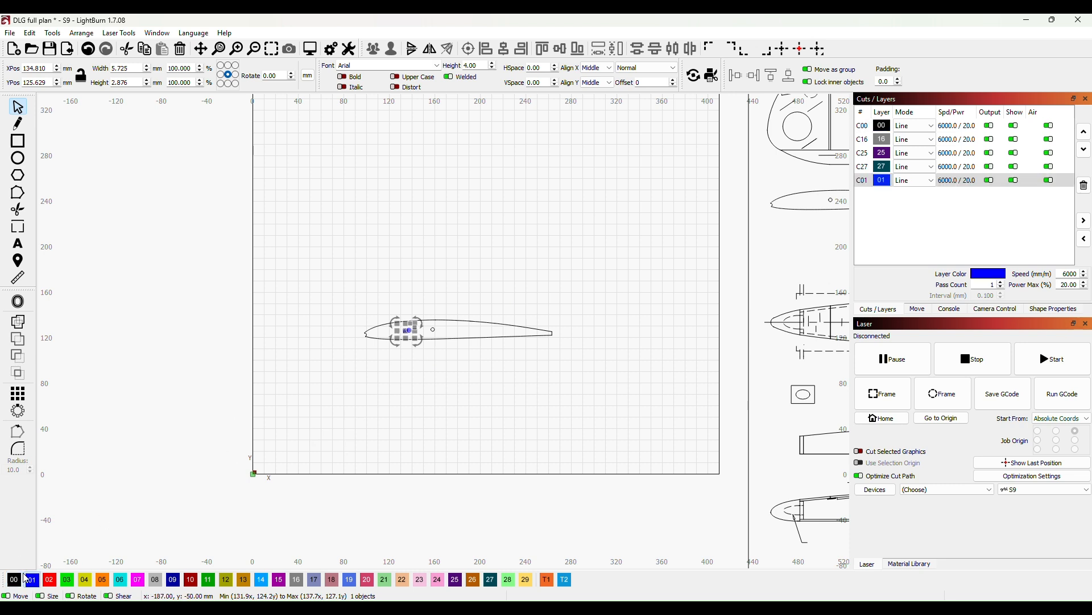
pyautogui.click(427, 373)
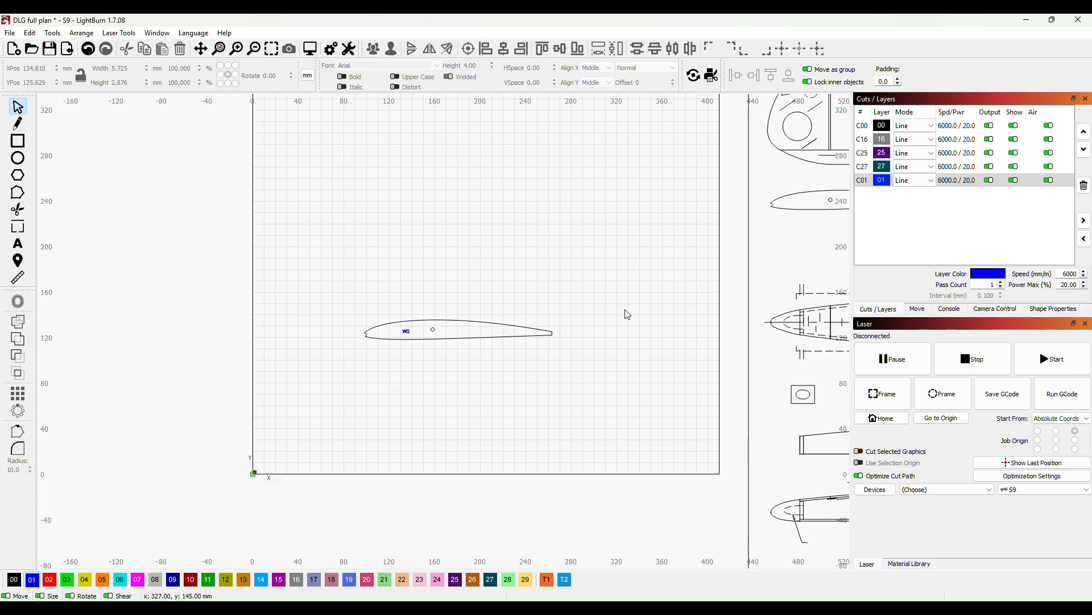
# - Group the W2 label with the rib and move the rib to the work area's origin corner, at about X 86, Y 13 mm
pyautogui.scroll(-2, 591, 287)
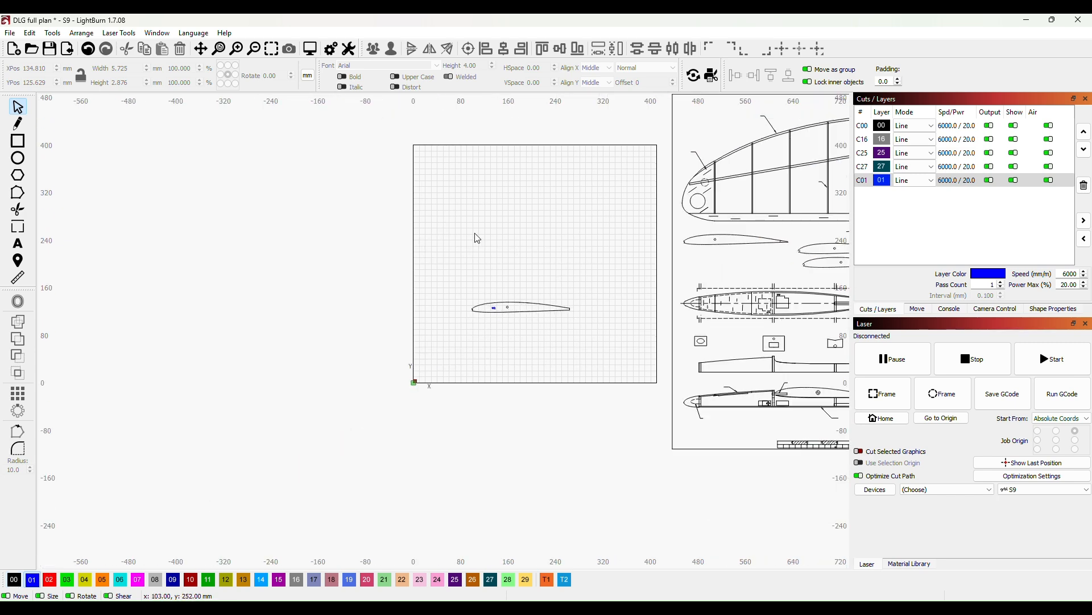
pyautogui.moveTo(449, 286); pyautogui.dragTo(582, 345)
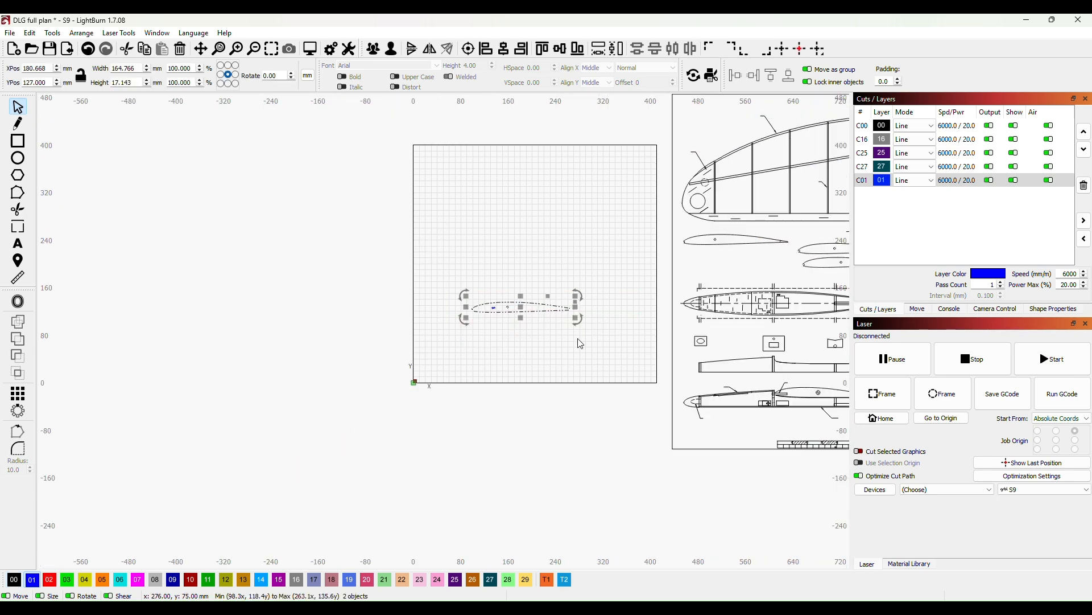
pyautogui.rightClick(528, 313)
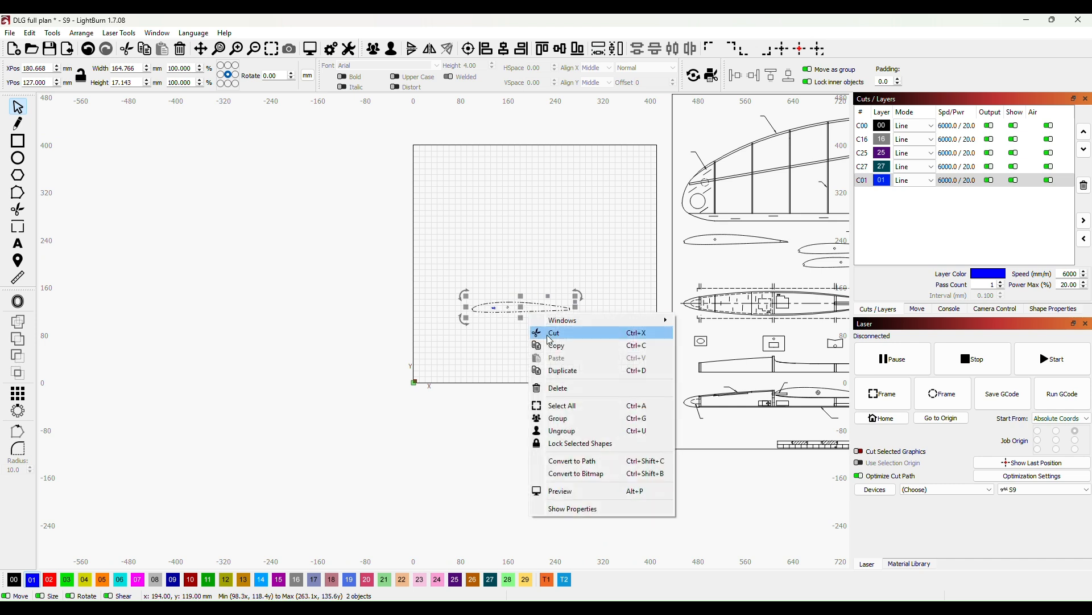
pyautogui.click(566, 421)
pyautogui.click(615, 253)
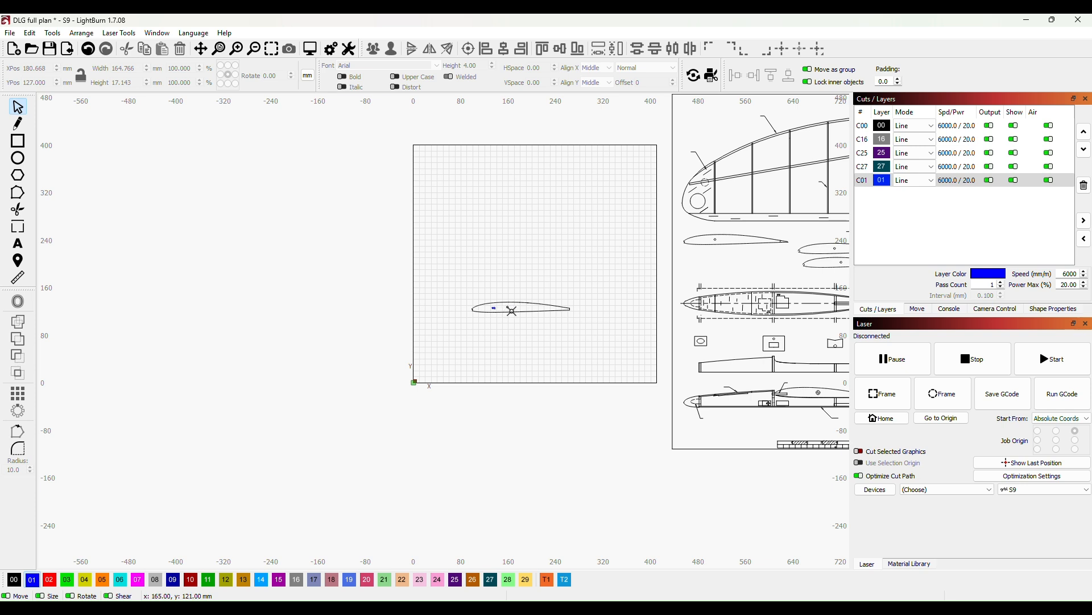
pyautogui.moveTo(512, 311); pyautogui.dragTo(460, 385)
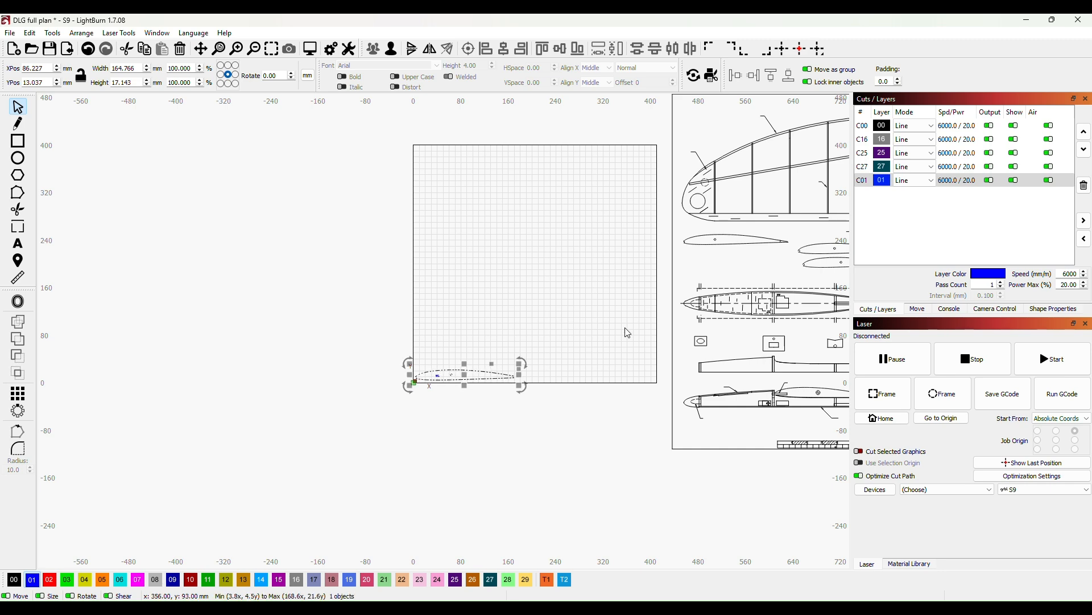
pyautogui.click(628, 332)
# - Make a copy of the labelled W2 rib and place it just above the original, at X 88, Y 38 mm
pyautogui.scroll(-3, 644, 326)
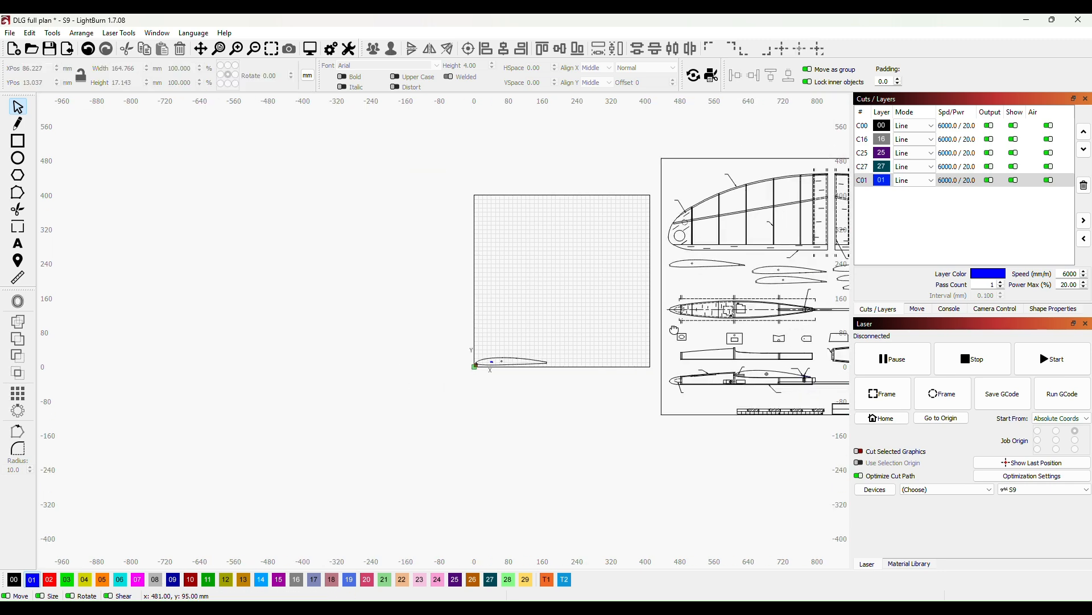
pyautogui.moveTo(685, 329); pyautogui.dragTo(461, 362)
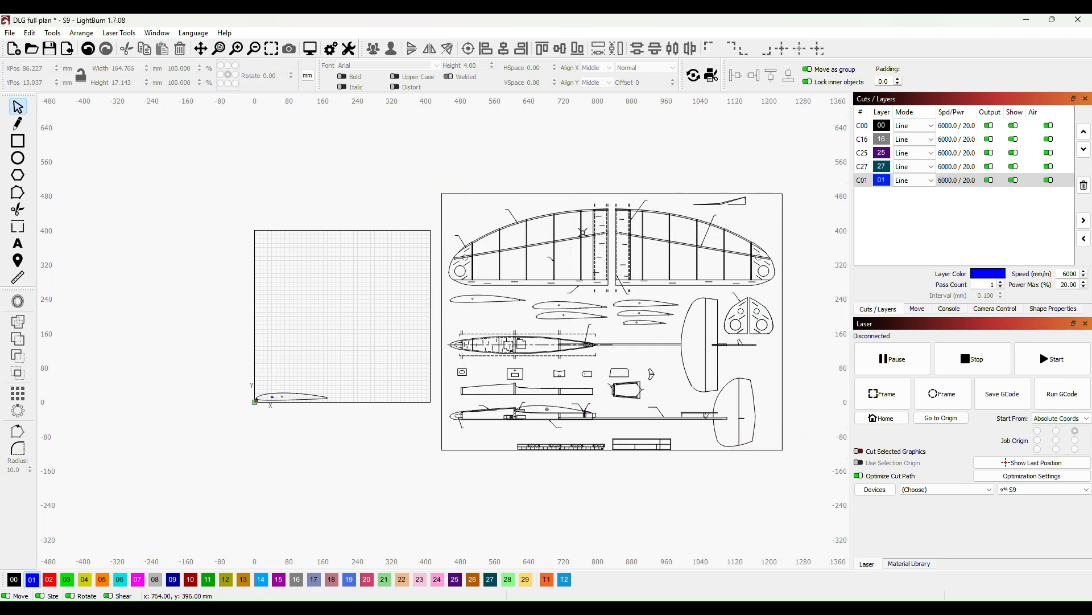
pyautogui.scroll(3, 596, 247)
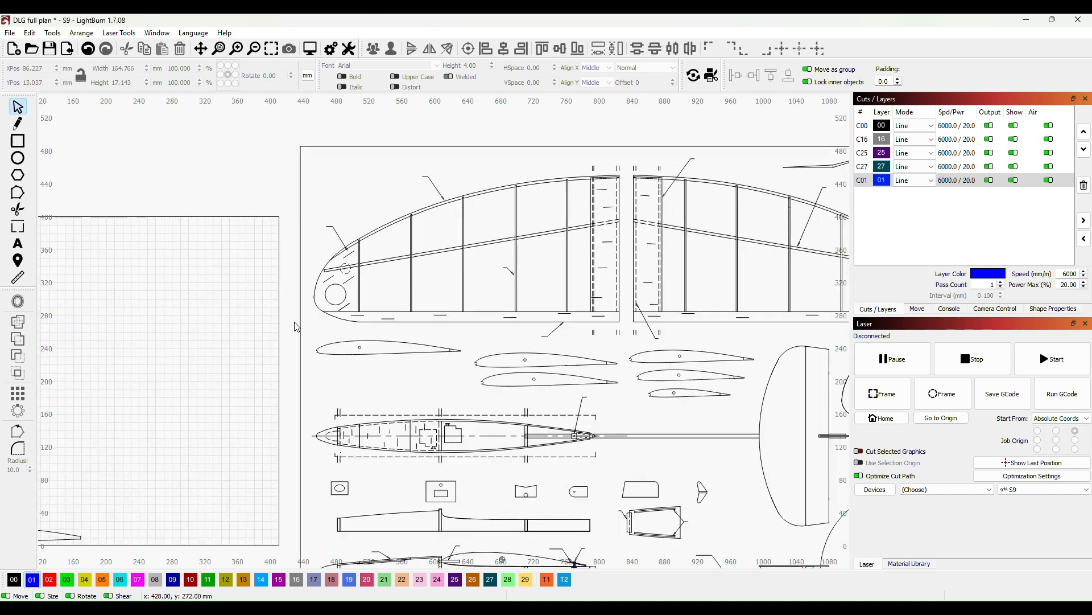
pyautogui.scroll(-2, 297, 327)
pyautogui.moveTo(227, 345); pyautogui.dragTo(469, 224)
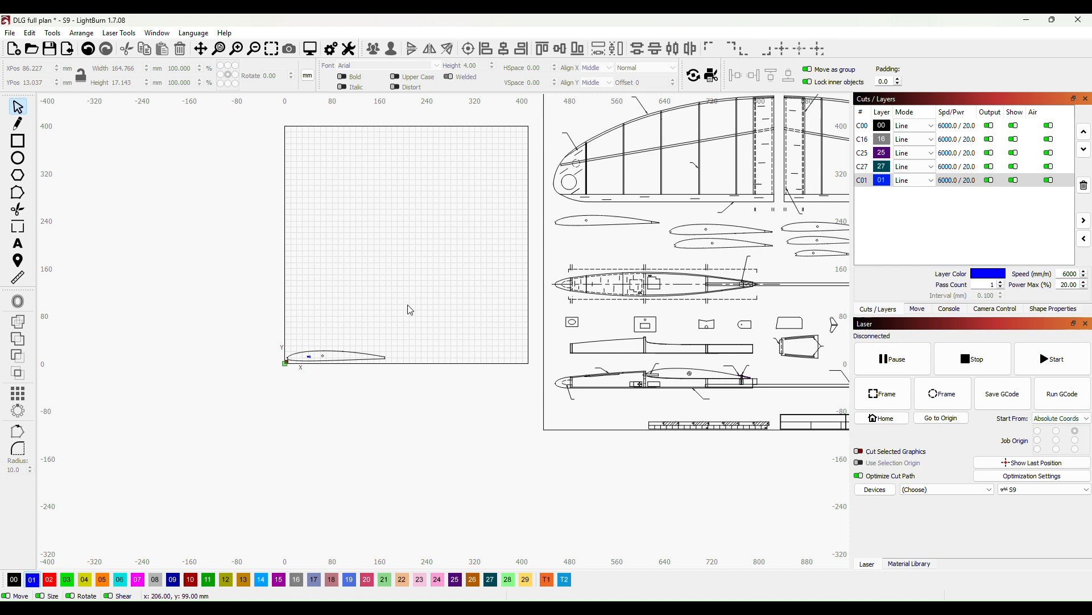
pyautogui.click(339, 353)
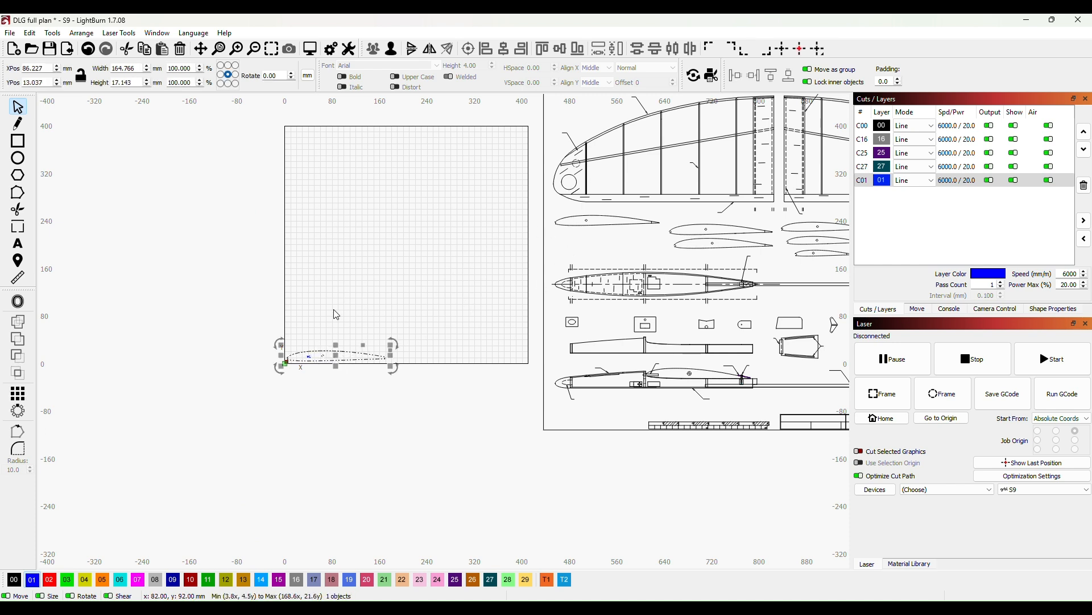
pyautogui.hotkey('ctrl', 'v')
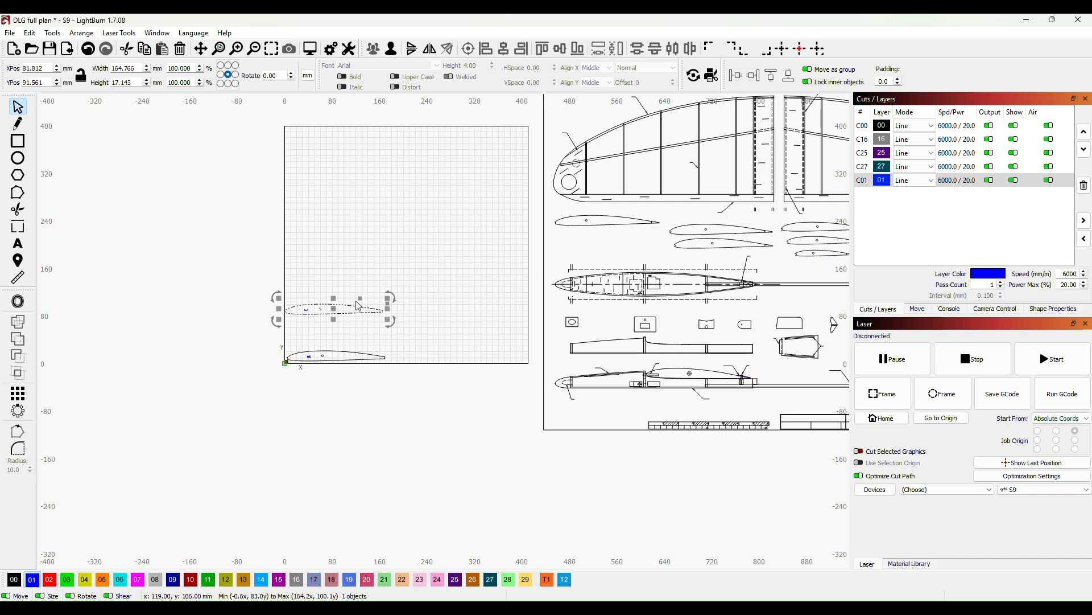
pyautogui.moveTo(336, 314); pyautogui.dragTo(339, 345)
pyautogui.moveTo(338, 346); pyautogui.dragTo(339, 346)
pyautogui.click(296, 432)
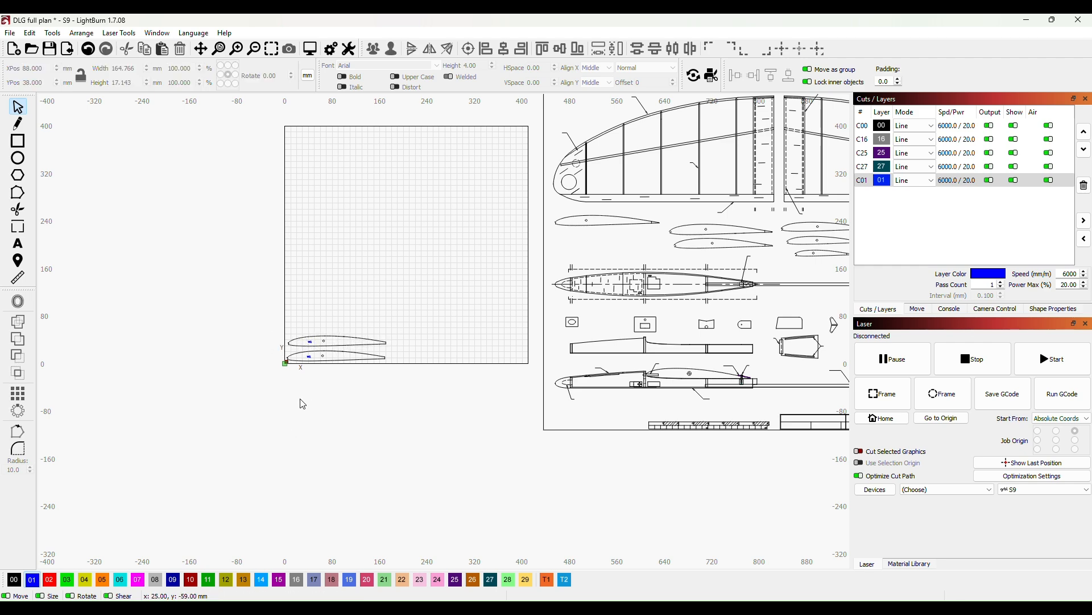
pyautogui.scroll(4, 454, 383)
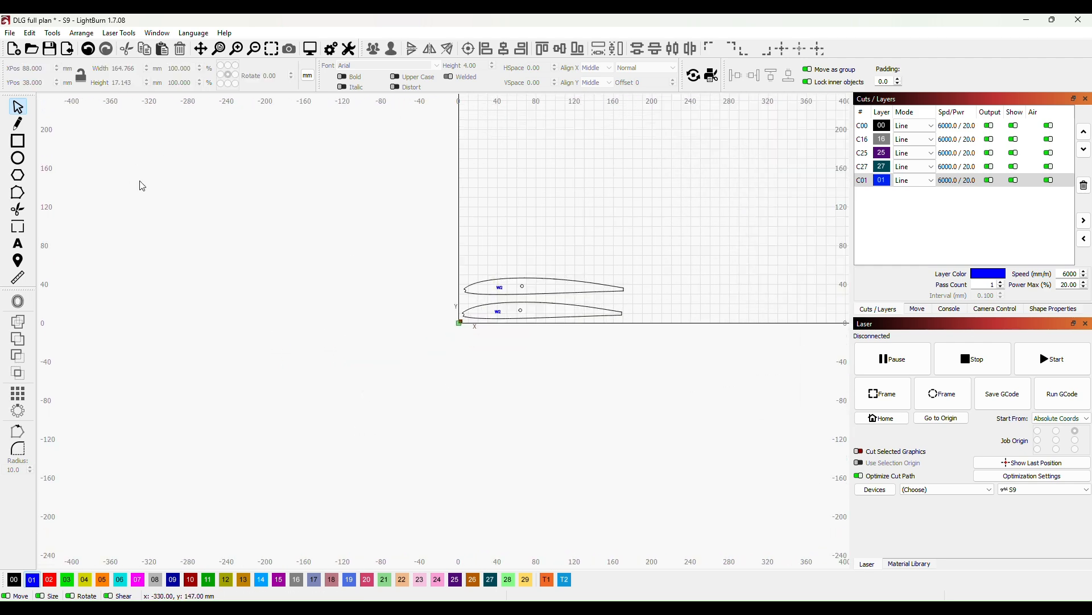
# - Add holding tabs to the upper and lower edges of both W2 ribs behind their spar holes, and save the project
pyautogui.click(16, 227)
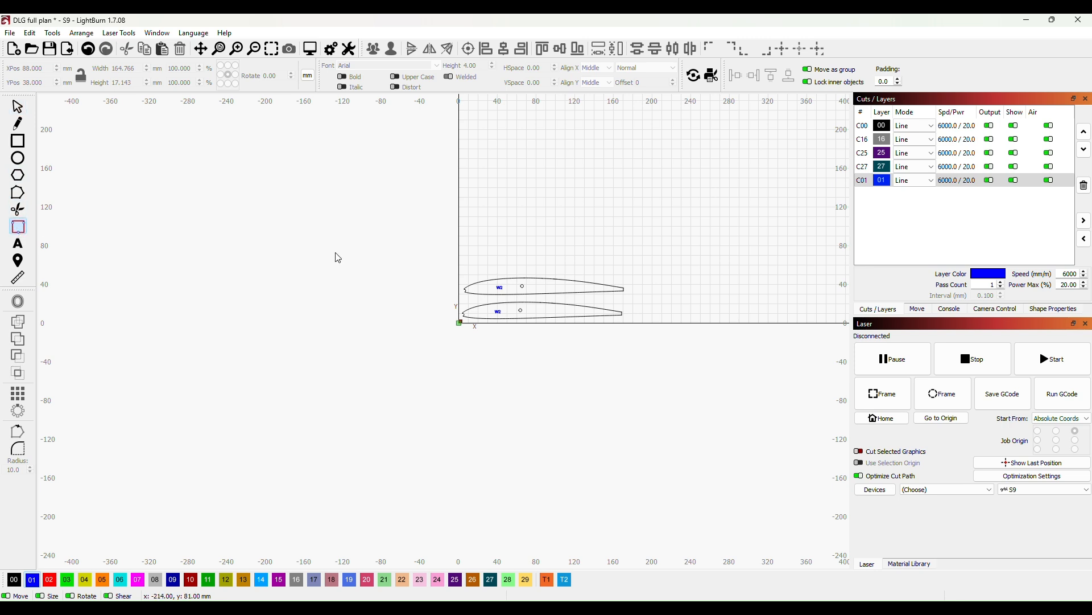
pyautogui.click(547, 279)
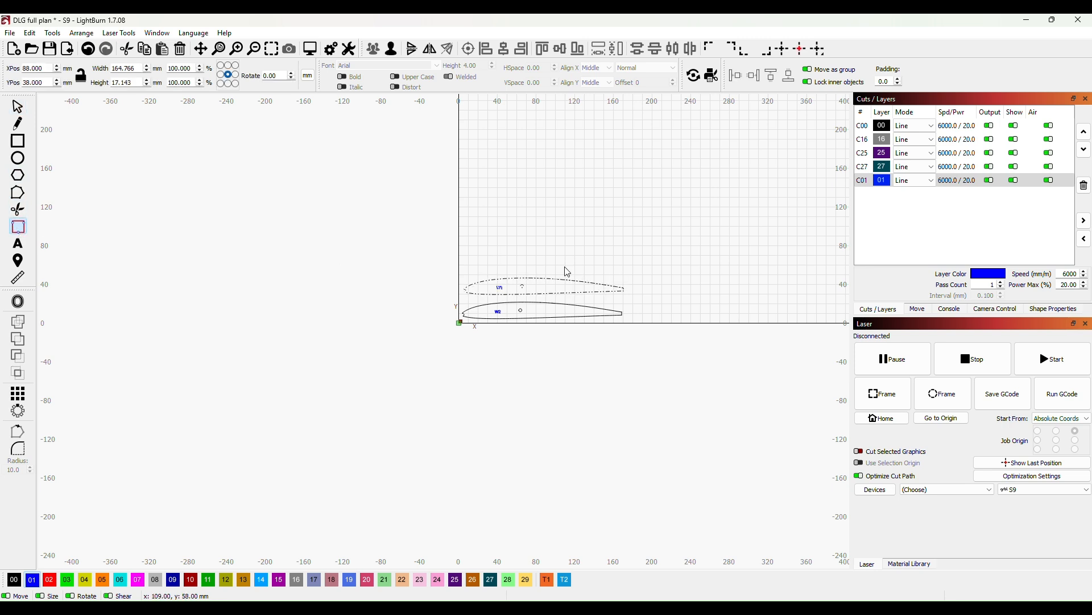
pyautogui.hotkey('ctrl', 's')
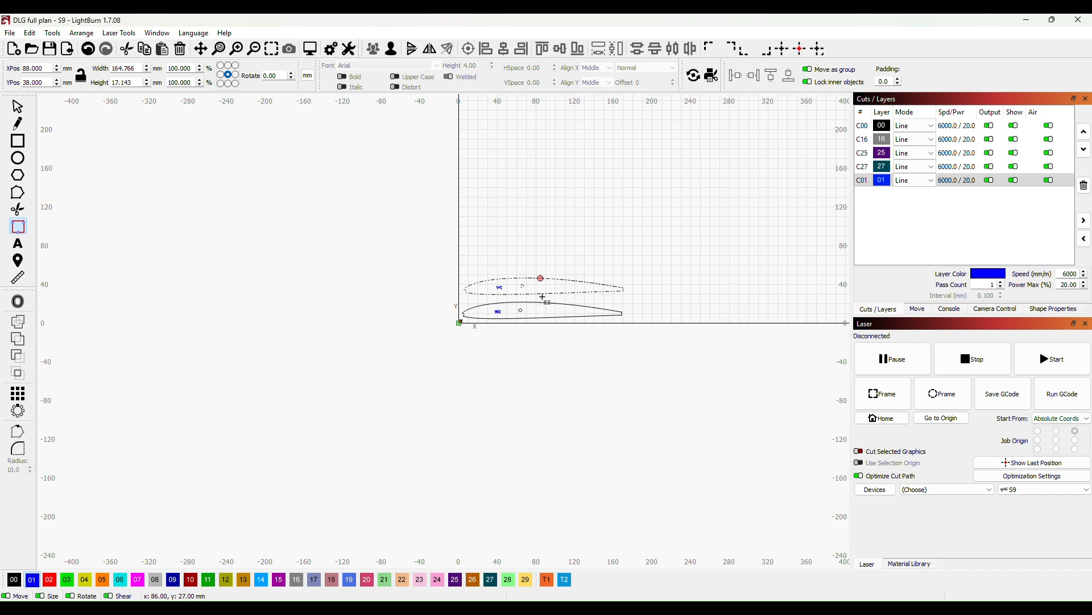
pyautogui.click(538, 294)
pyautogui.click(542, 302)
pyautogui.click(531, 302)
pyautogui.click(530, 318)
pyautogui.press('Escape')
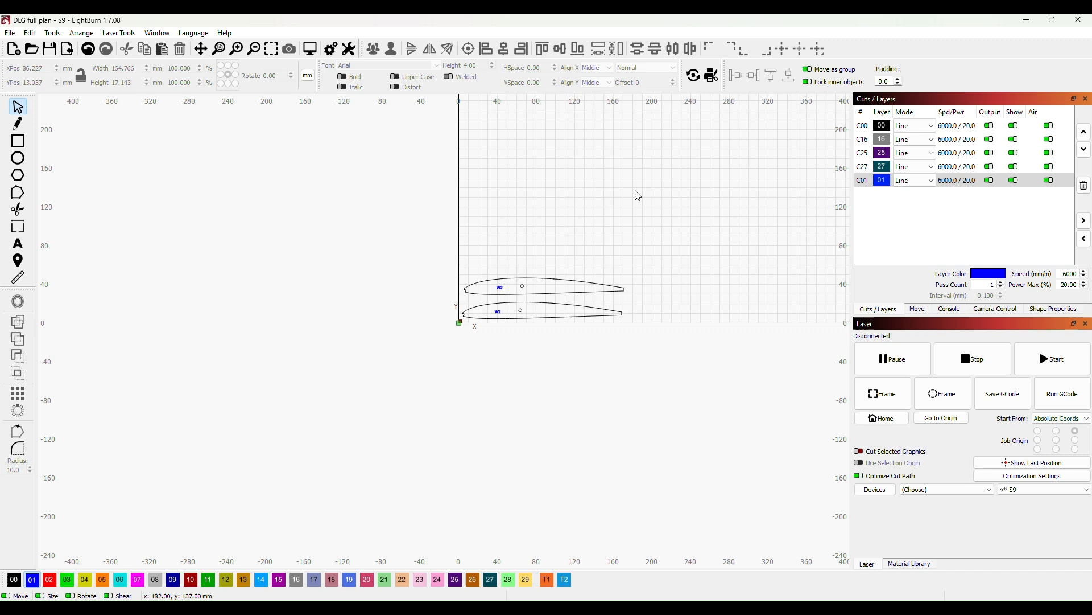
# - Preview the laser cut and inspect the tab gaps in the outlines of both W2 ribs
pyautogui.click(290, 52)
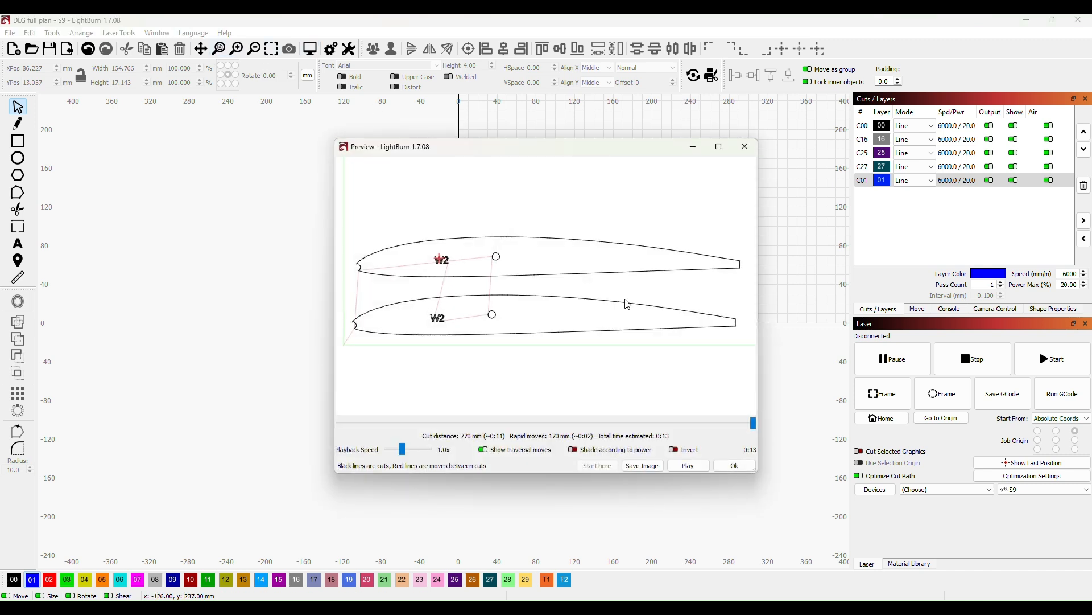
pyautogui.scroll(6, 538, 272)
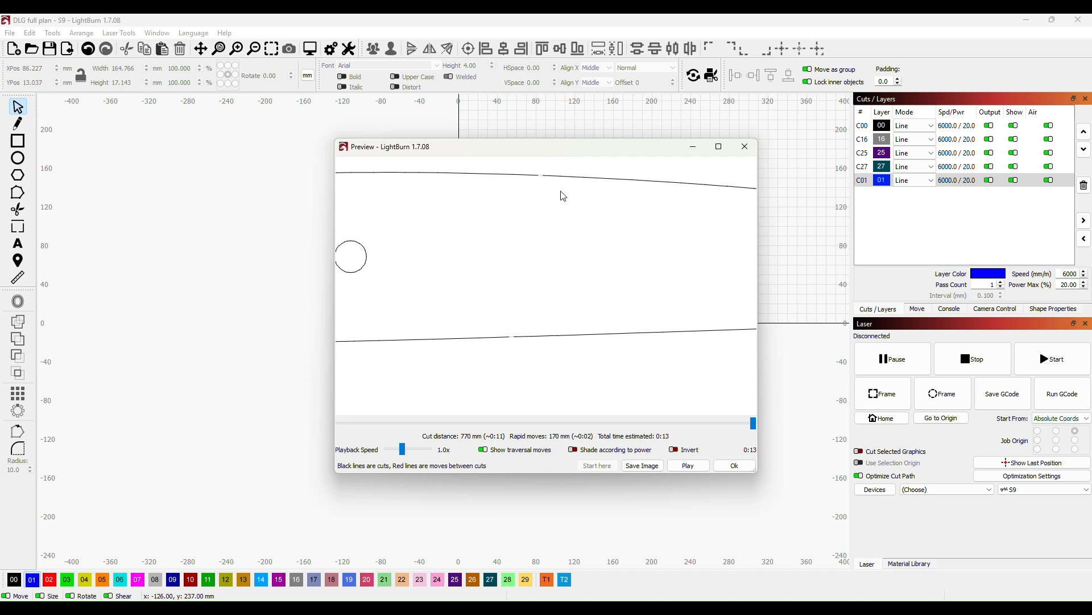
pyautogui.scroll(-5, 514, 341)
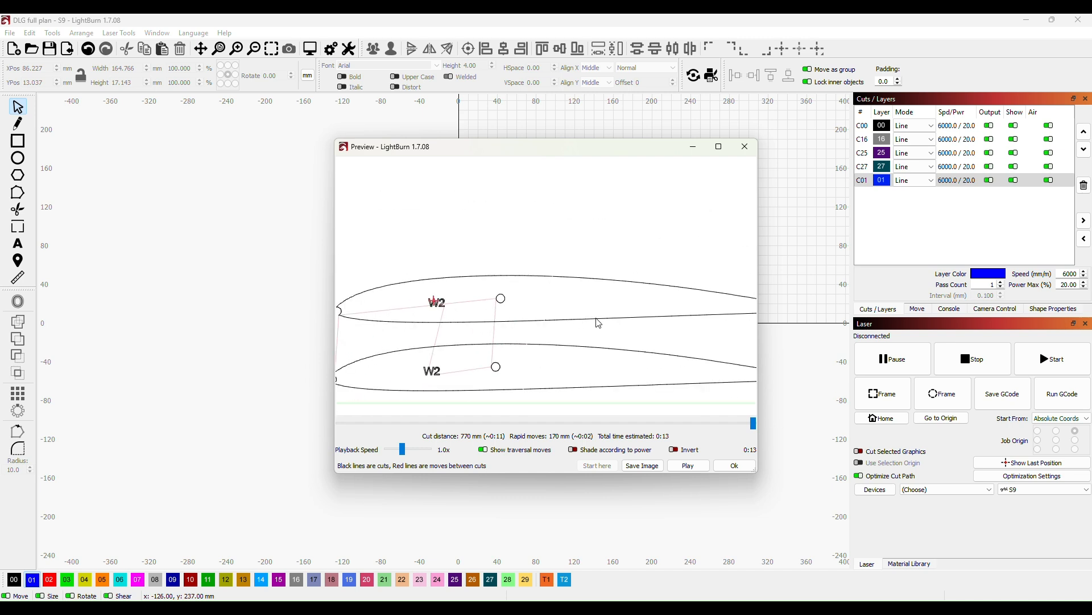
pyautogui.scroll(2, 602, 247)
pyautogui.scroll(-2, 483, 360)
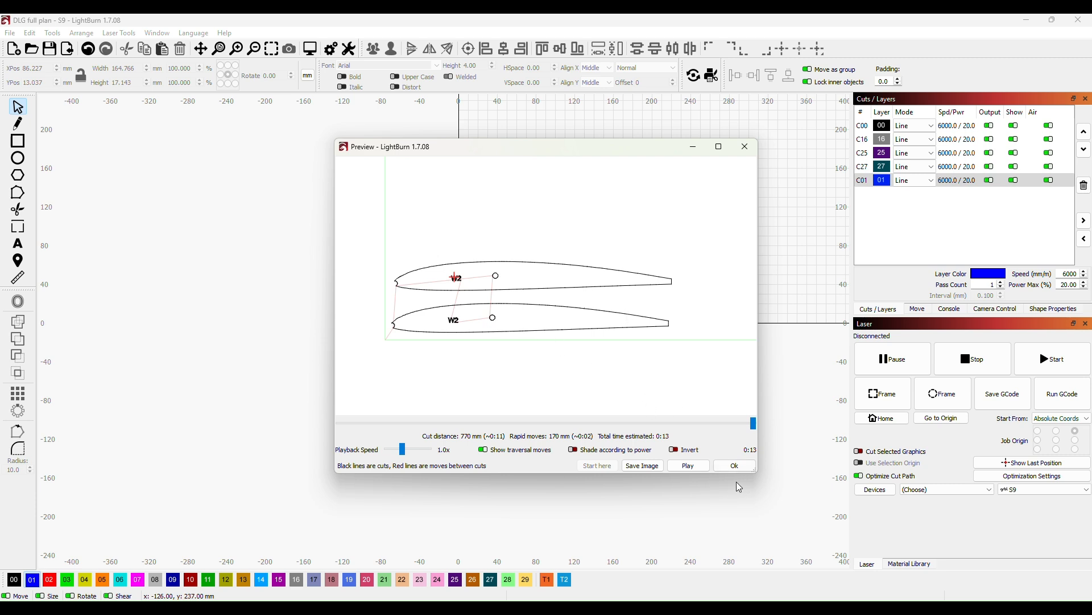
pyautogui.click(735, 465)
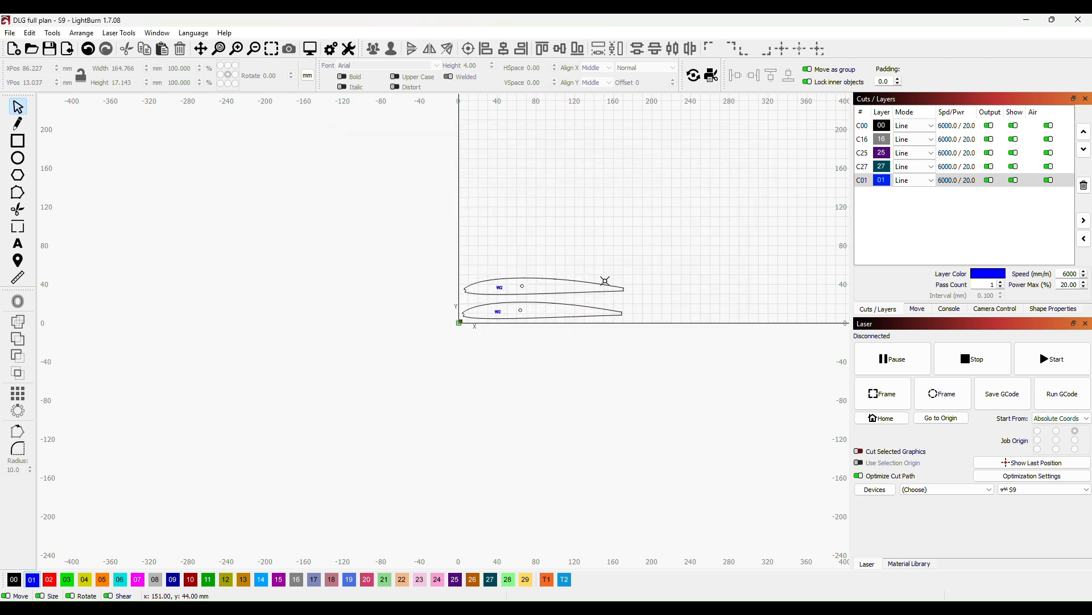
# - Move the copied W2 rib to about X 103, Y 46 mm and the W1 rib just above it at about X 104, Y 74 mm
pyautogui.moveTo(698, 239); pyautogui.dragTo(388, 239)
pyautogui.scroll(-3, 453, 269)
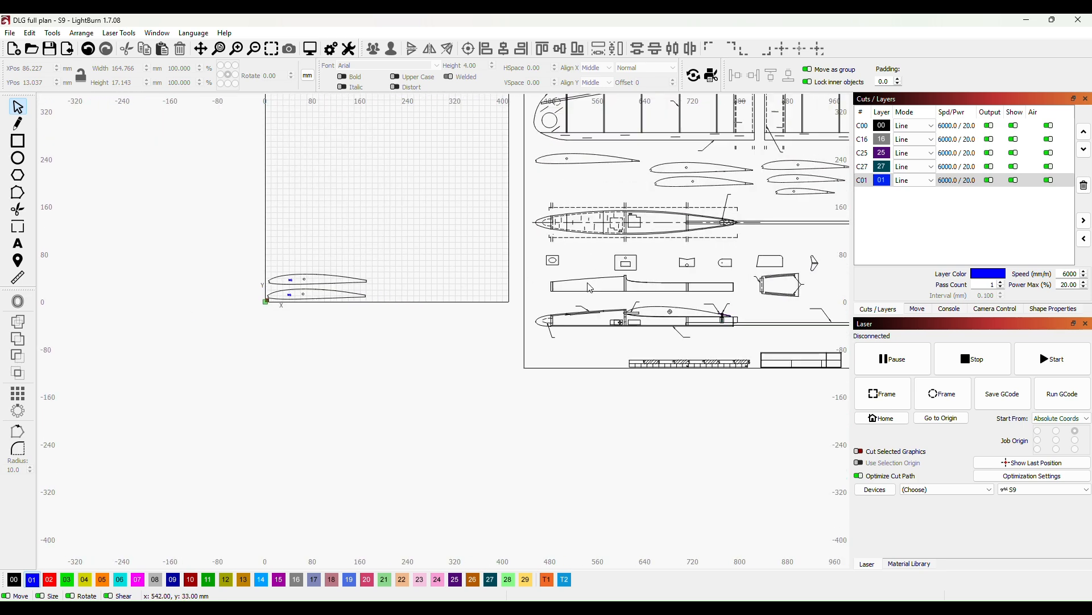
pyautogui.moveTo(590, 288); pyautogui.dragTo(408, 360)
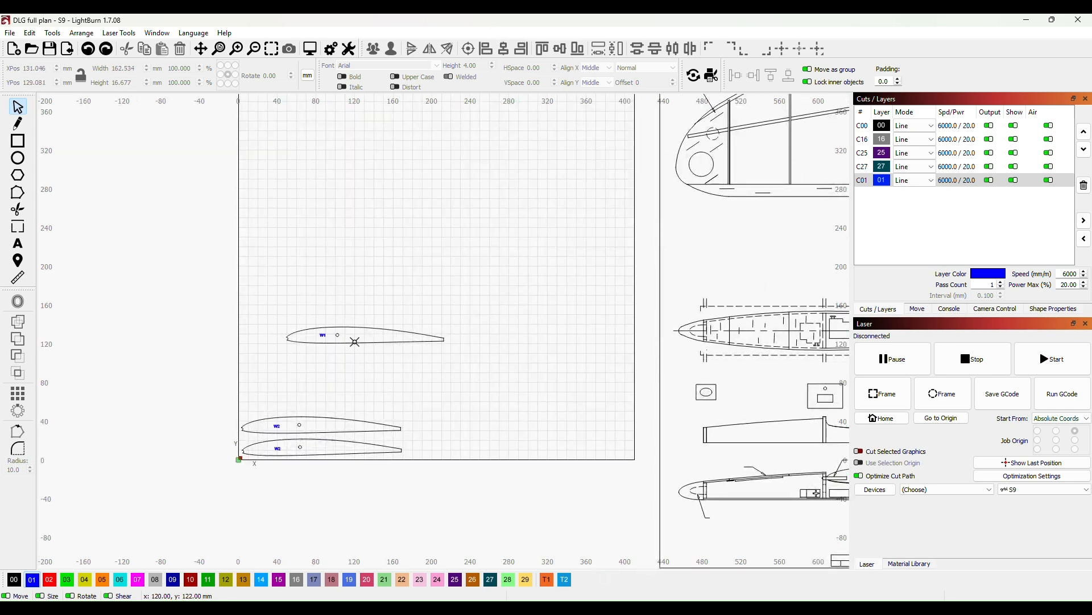
pyautogui.moveTo(354, 341); pyautogui.dragTo(357, 366)
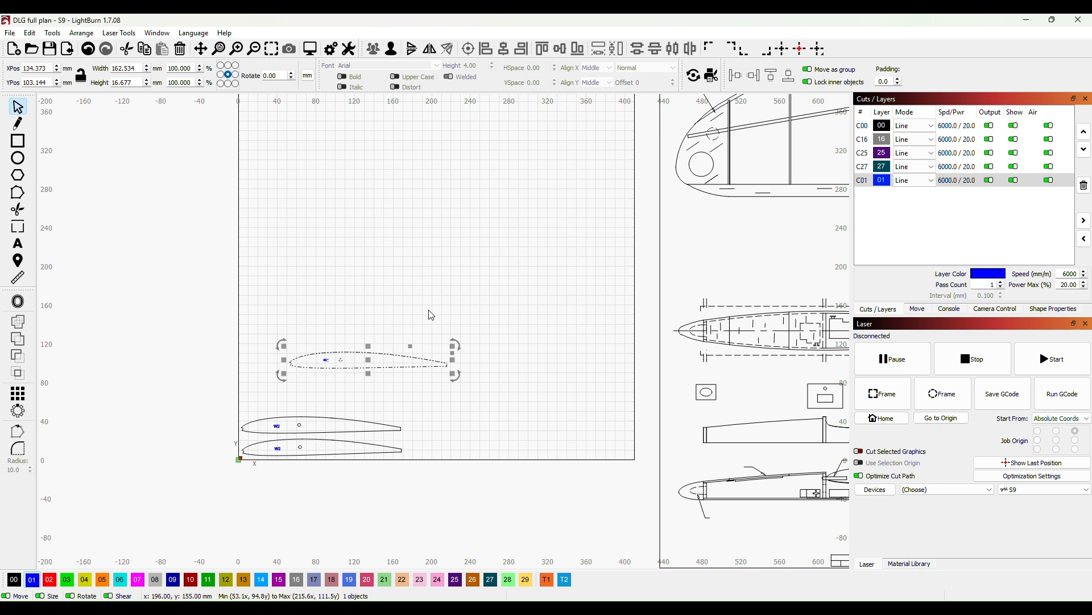
pyautogui.click(396, 300)
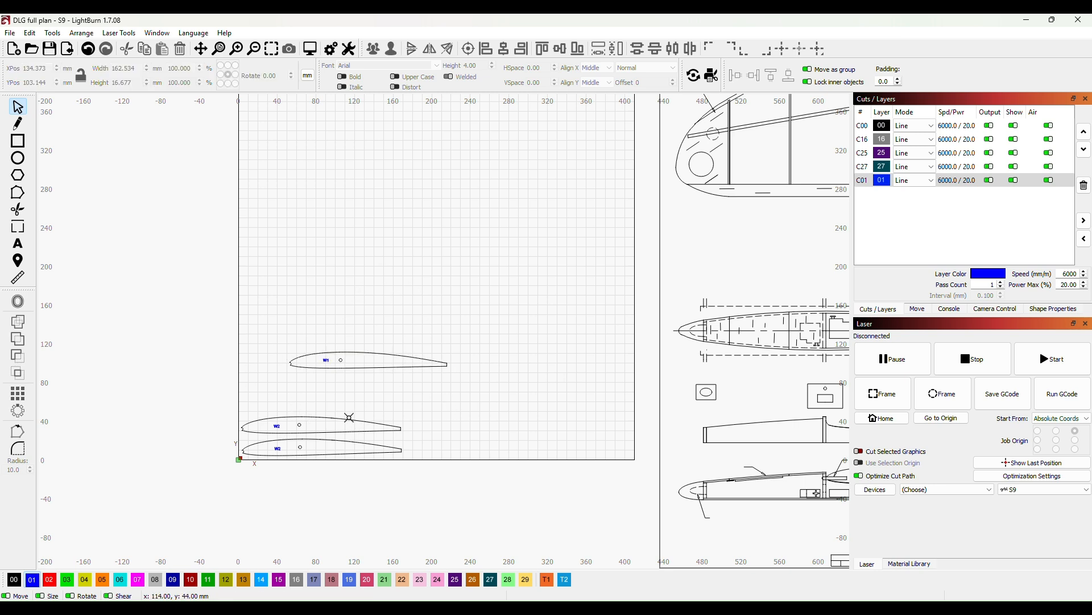
pyautogui.moveTo(349, 418); pyautogui.dragTo(366, 408)
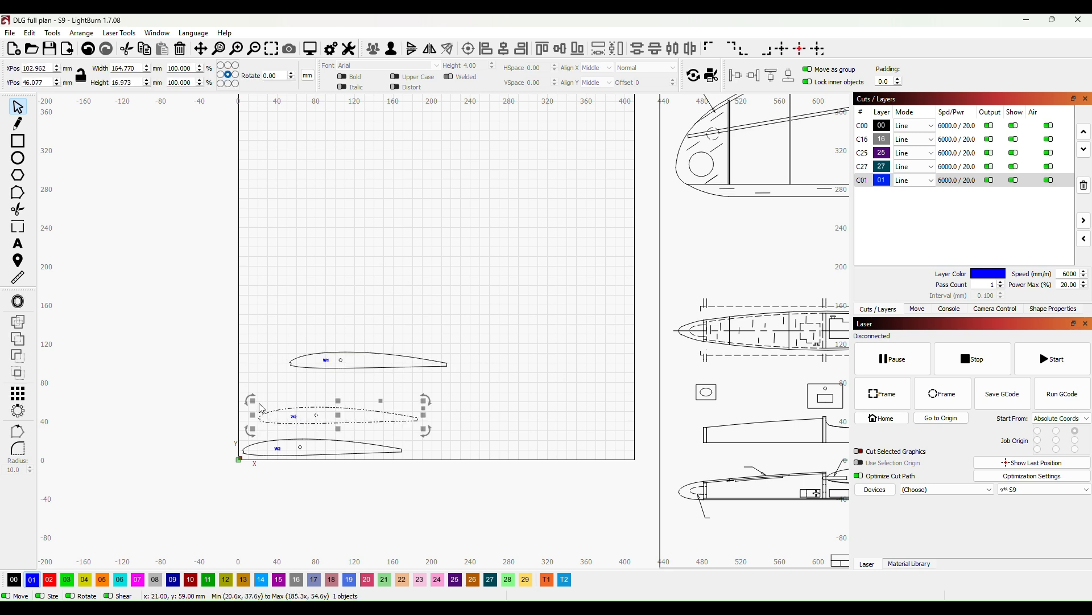
pyautogui.click(490, 413)
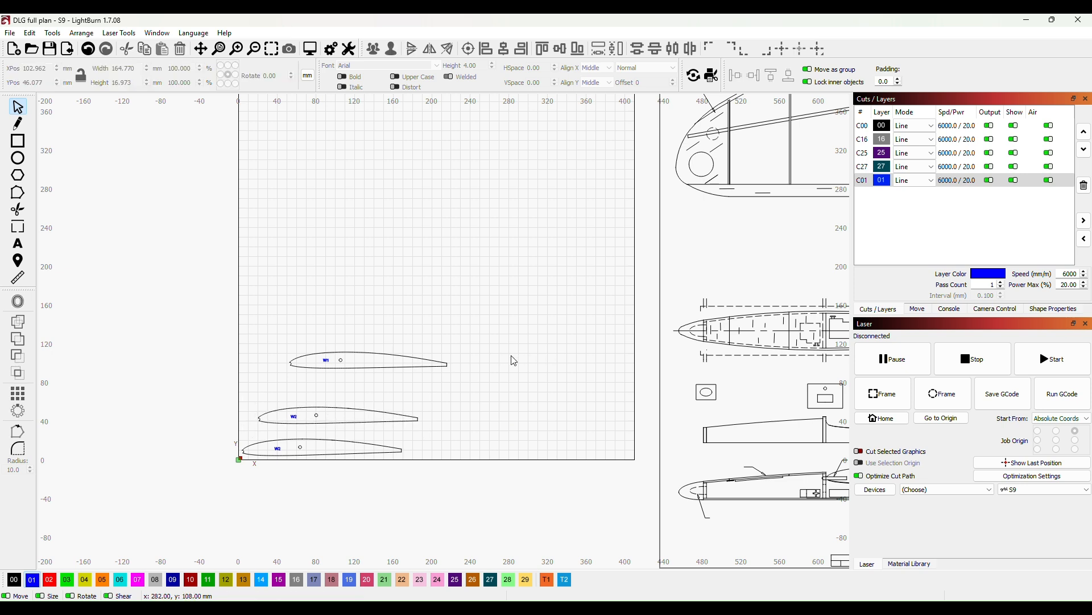
pyautogui.moveTo(398, 367); pyautogui.dragTo(370, 400)
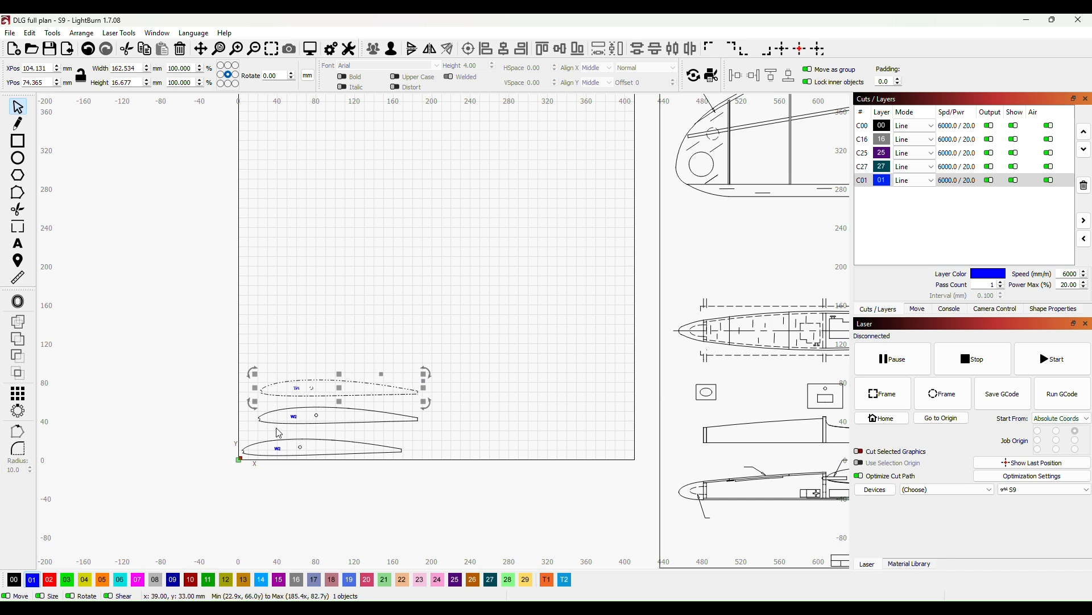
pyautogui.click(520, 373)
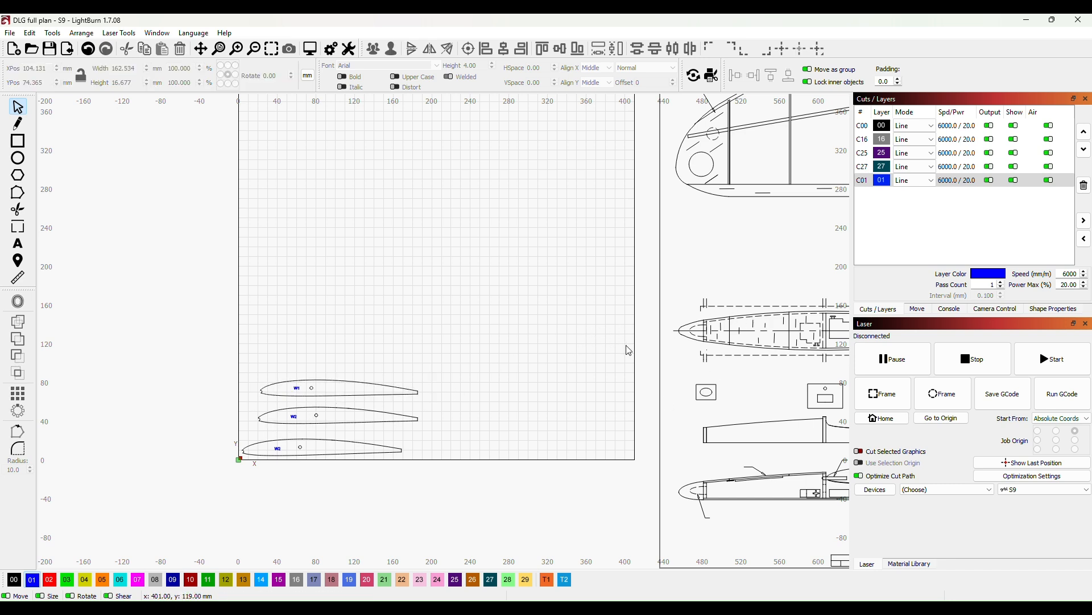
# - Switch to the PDF plan in Acrobat, check where ribs W1 and W2 sit in the wing, and return to LightBurn
pyautogui.moveTo(710, 610)
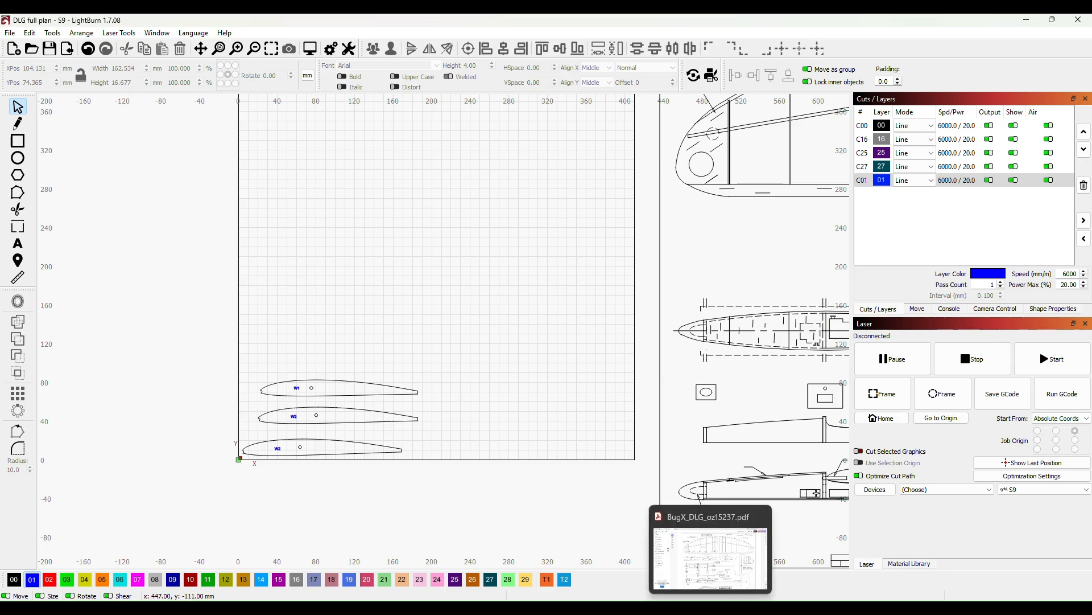
pyautogui.click(710, 558)
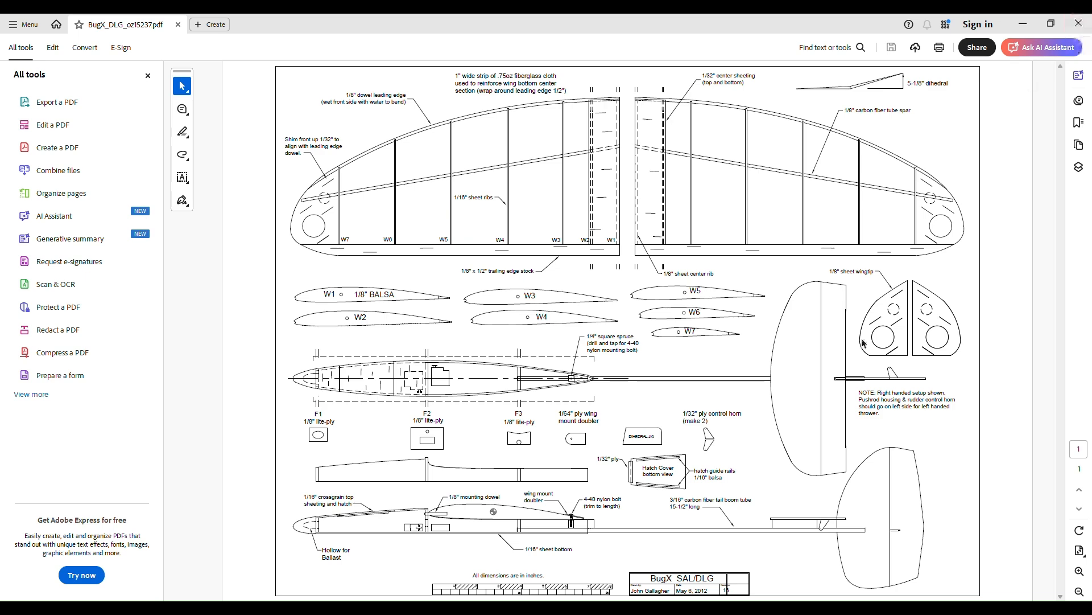
pyautogui.click(685, 608)
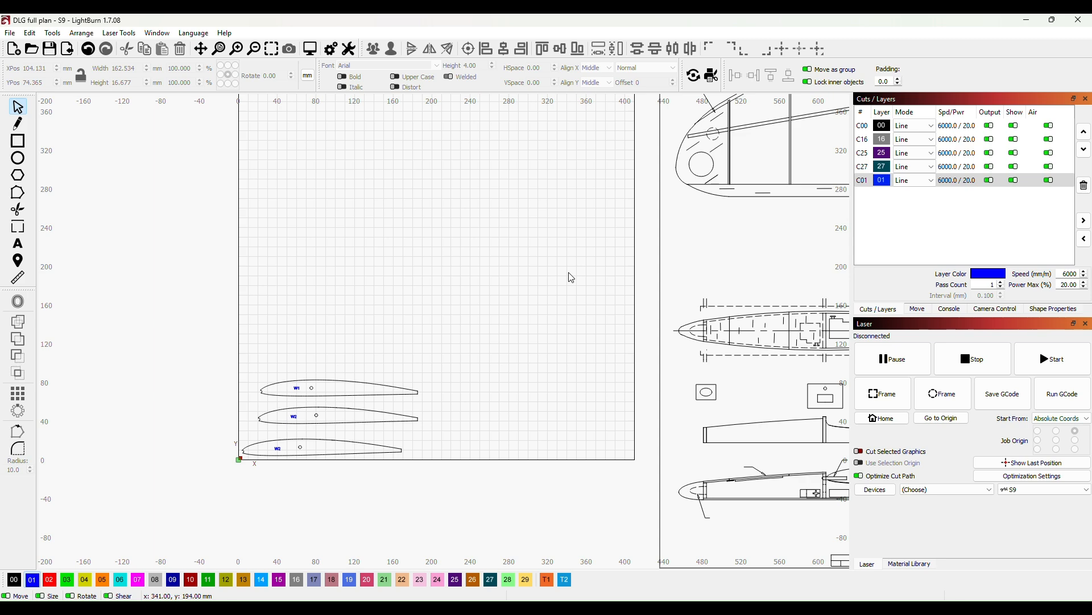
# - Move the W1 rib onto the wing plan and rotate it upright at the left panel's root, at about X 824, Y 368 mm
pyautogui.moveTo(568, 276); pyautogui.dragTo(487, 348)
pyautogui.scroll(-4, 486, 348)
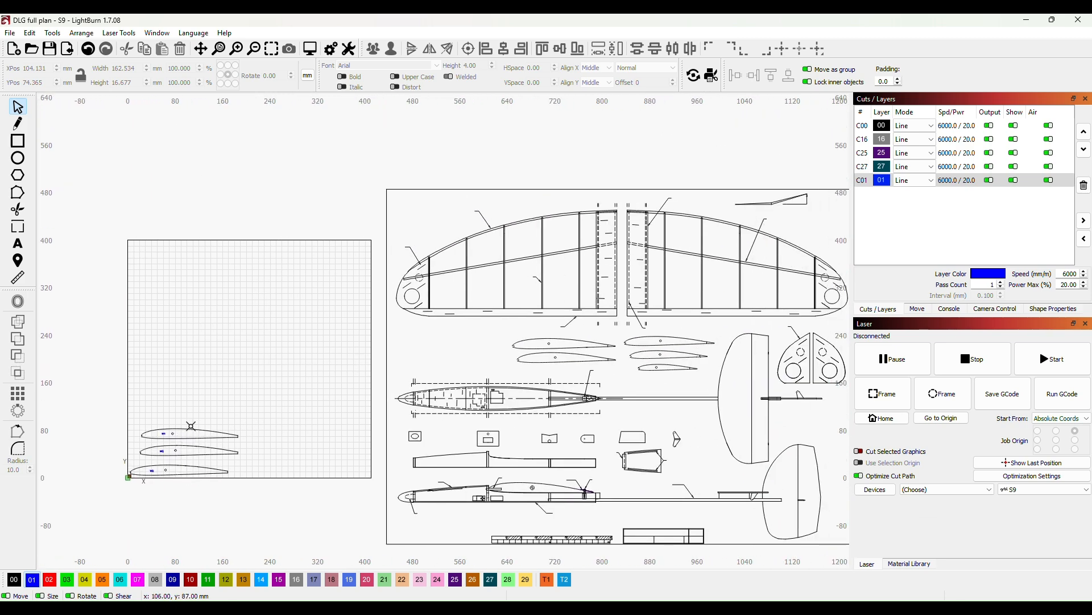
pyautogui.moveTo(190, 429); pyautogui.dragTo(653, 202)
pyautogui.moveTo(659, 154); pyautogui.dragTo(616, 260)
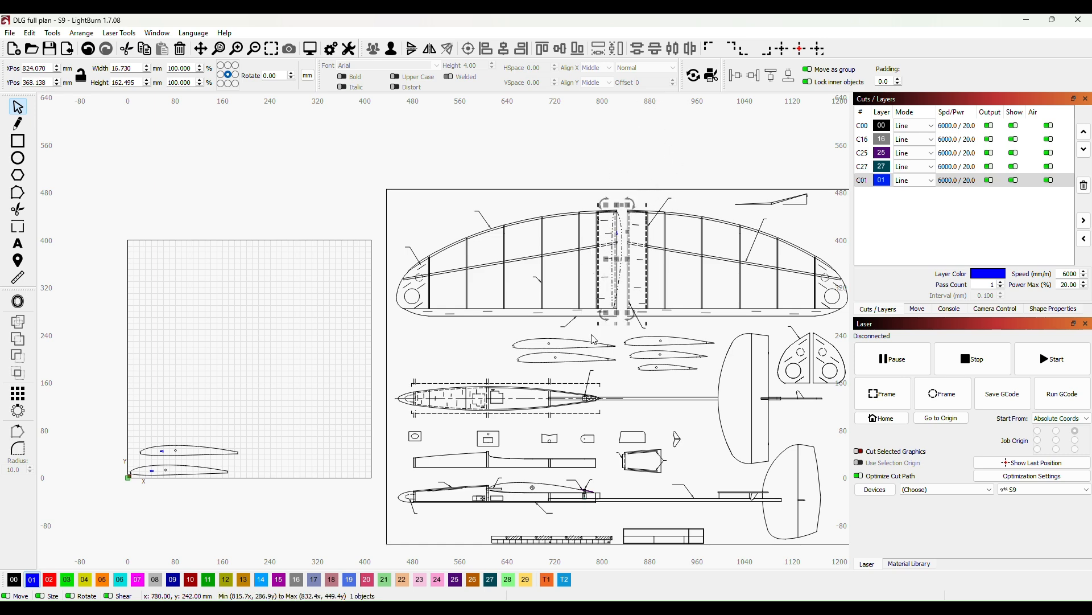
# - Align the W1 rib with the left wing panel's root rib at about X 828, Y 366 mm, rotating it slightly to fit
pyautogui.scroll(6, 593, 340)
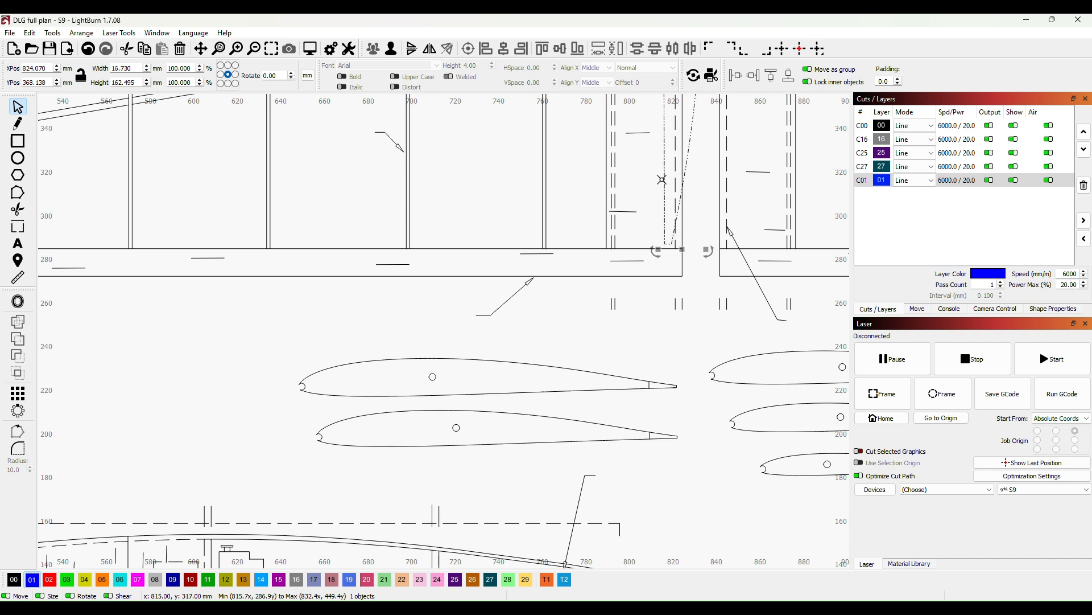
pyautogui.moveTo(664, 181); pyautogui.dragTo(673, 185)
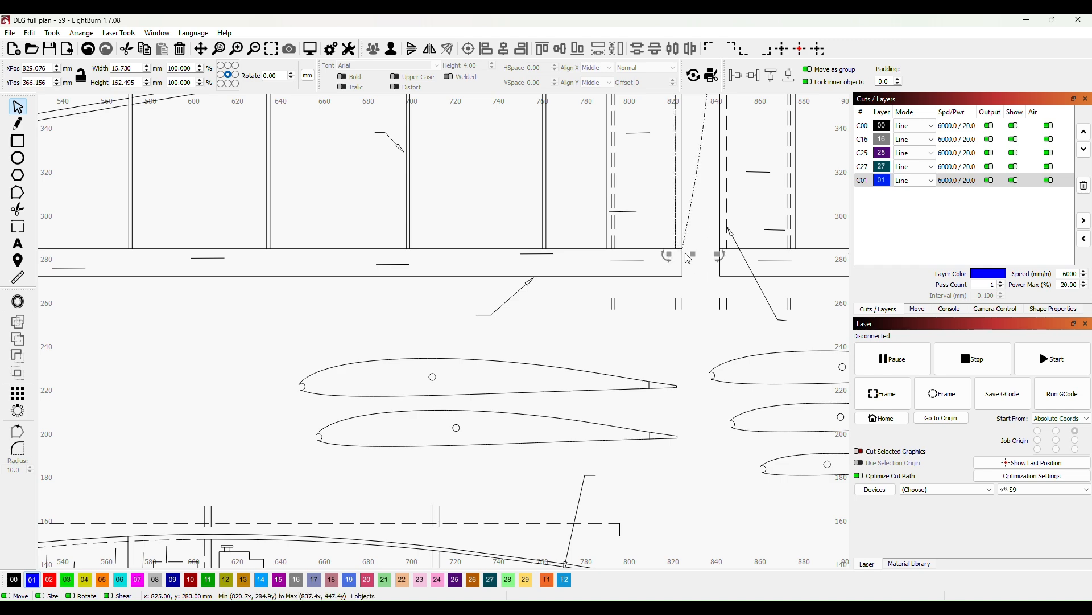
pyautogui.scroll(-5, 736, 185)
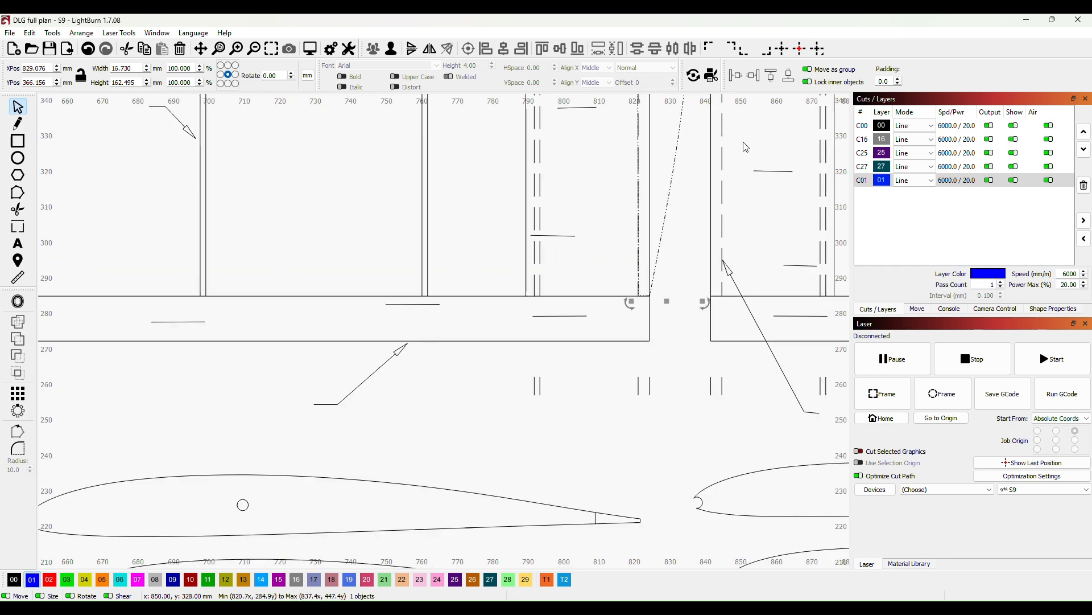
pyautogui.scroll(8, 758, 318)
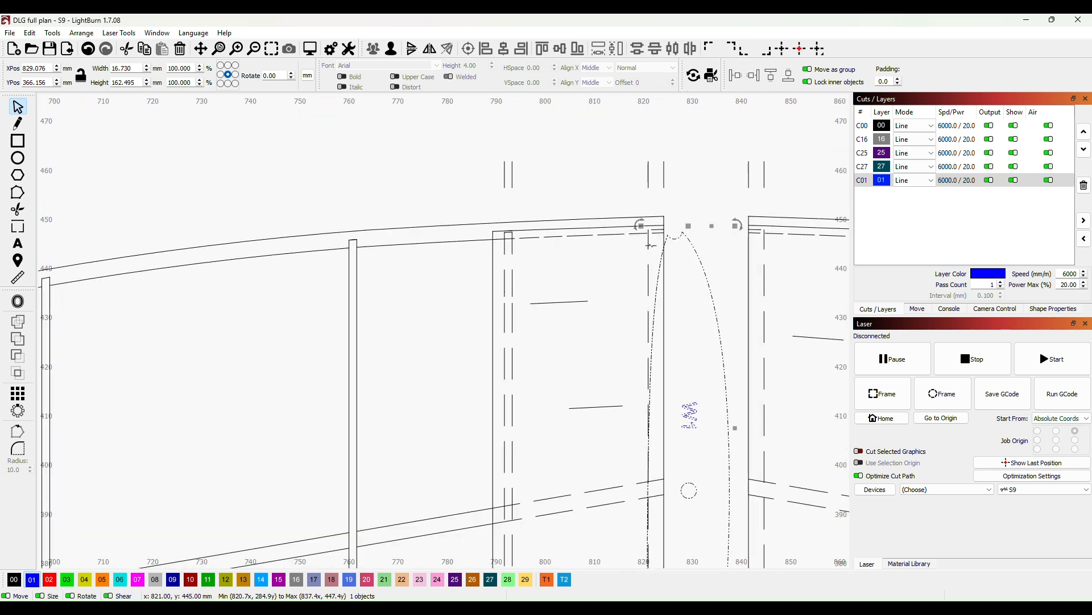
pyautogui.moveTo(739, 223); pyautogui.dragTo(723, 221)
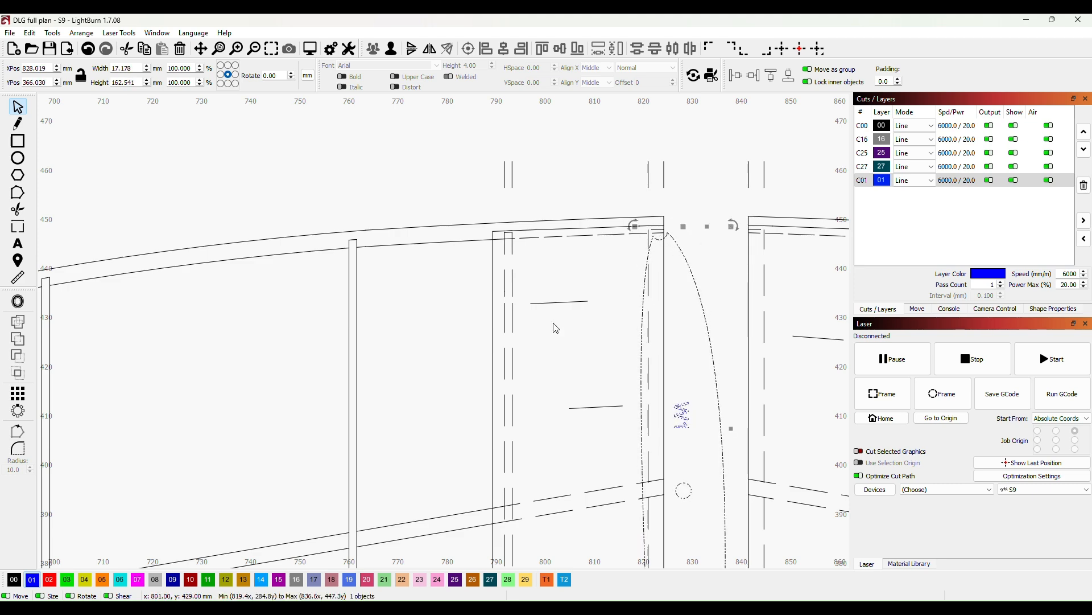
# - Rotate the copied W2 rib upright and move it onto the wing plan's W2 rib position, at about X 793, Y 364 mm
pyautogui.scroll(-5, 549, 342)
pyautogui.moveTo(545, 460); pyautogui.dragTo(557, 370)
pyautogui.scroll(-1, 556, 370)
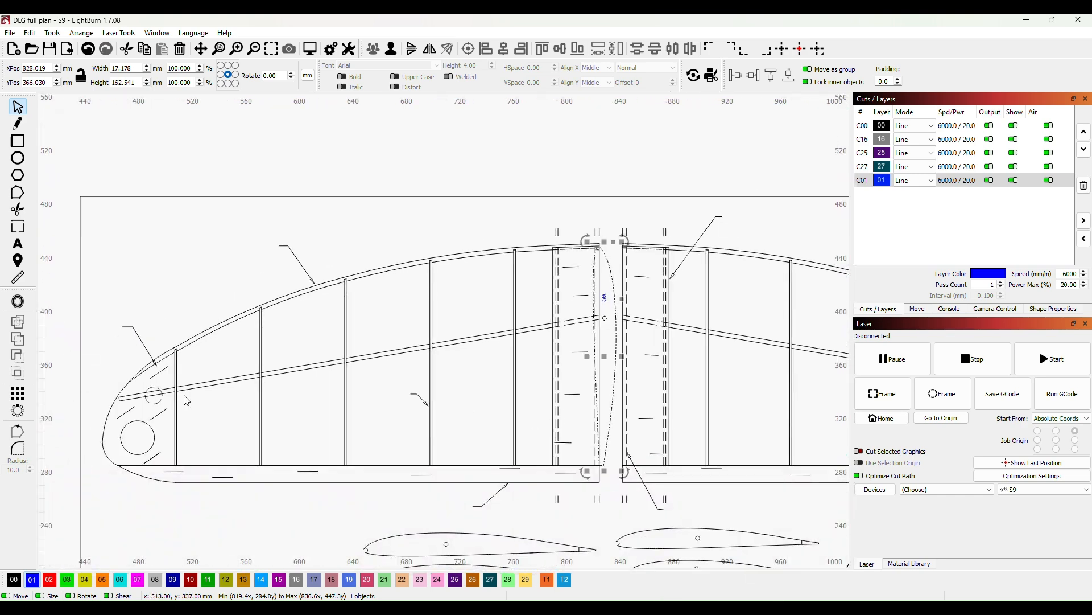
pyautogui.scroll(-2, 182, 394)
pyautogui.moveTo(168, 392); pyautogui.dragTo(460, 280)
pyautogui.scroll(-4, 391, 337)
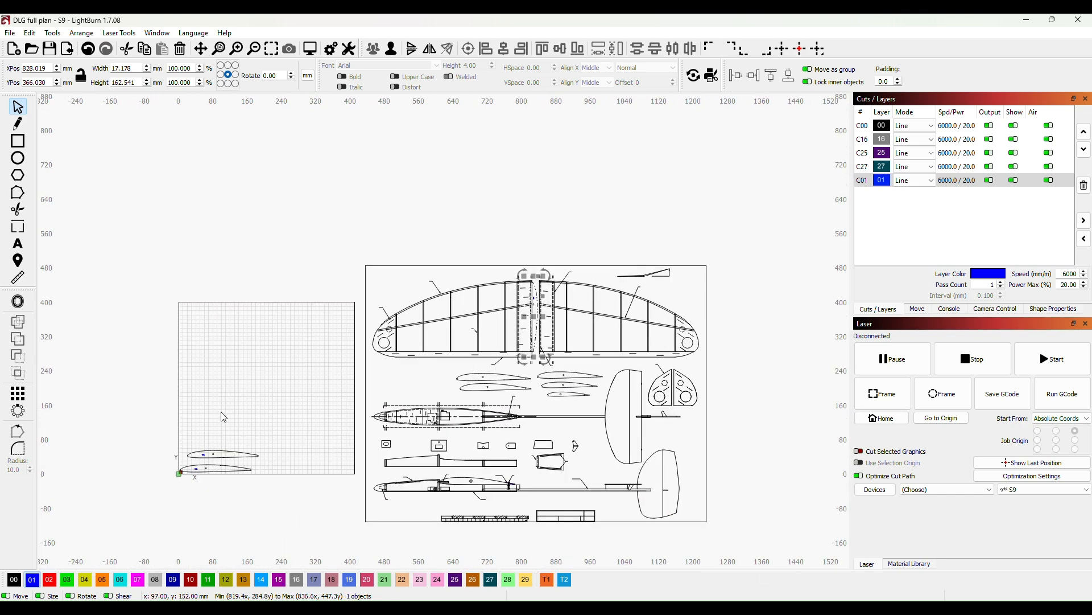
pyautogui.moveTo(247, 451); pyautogui.dragTo(455, 288)
pyautogui.click(476, 230)
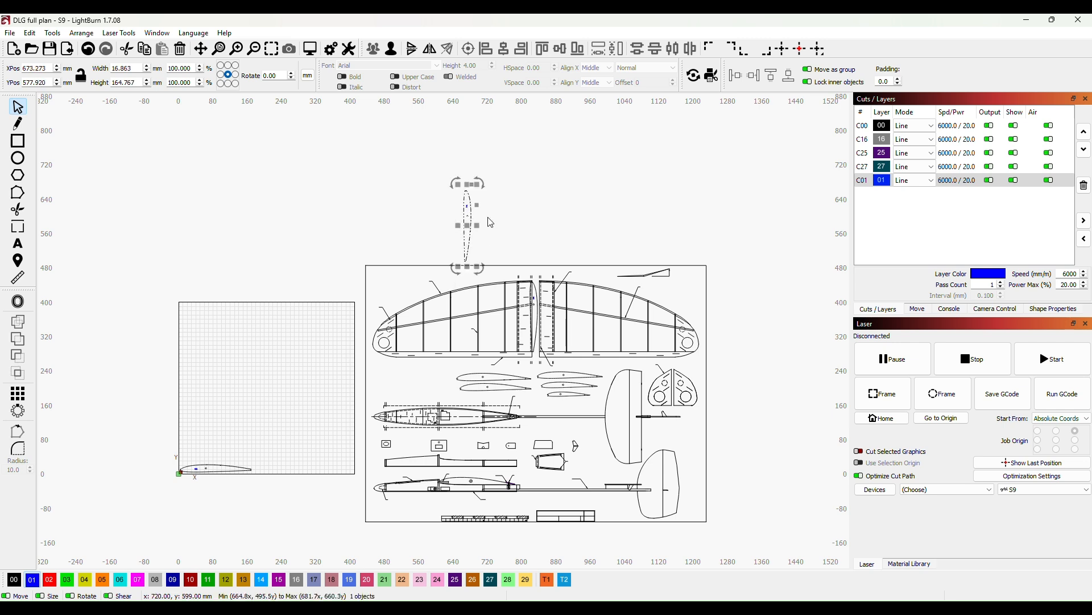
pyautogui.moveTo(464, 225); pyautogui.dragTo(520, 316)
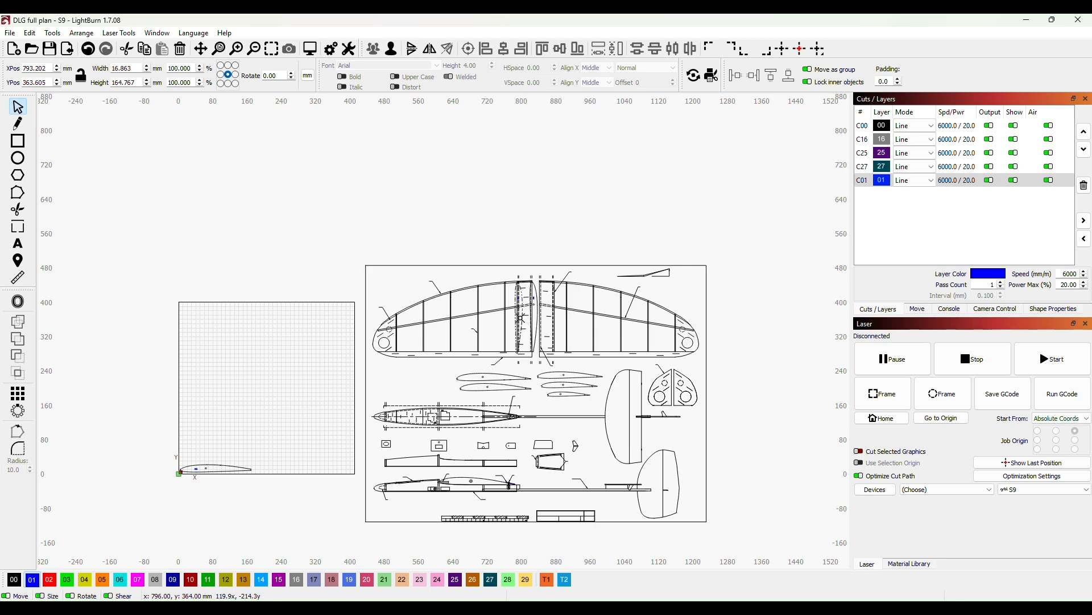
# - Fine-align the W2 rib with its rib line on the left wing panel at X 796, Y 367.2 mm and check its leading edge
pyautogui.scroll(5, 520, 316)
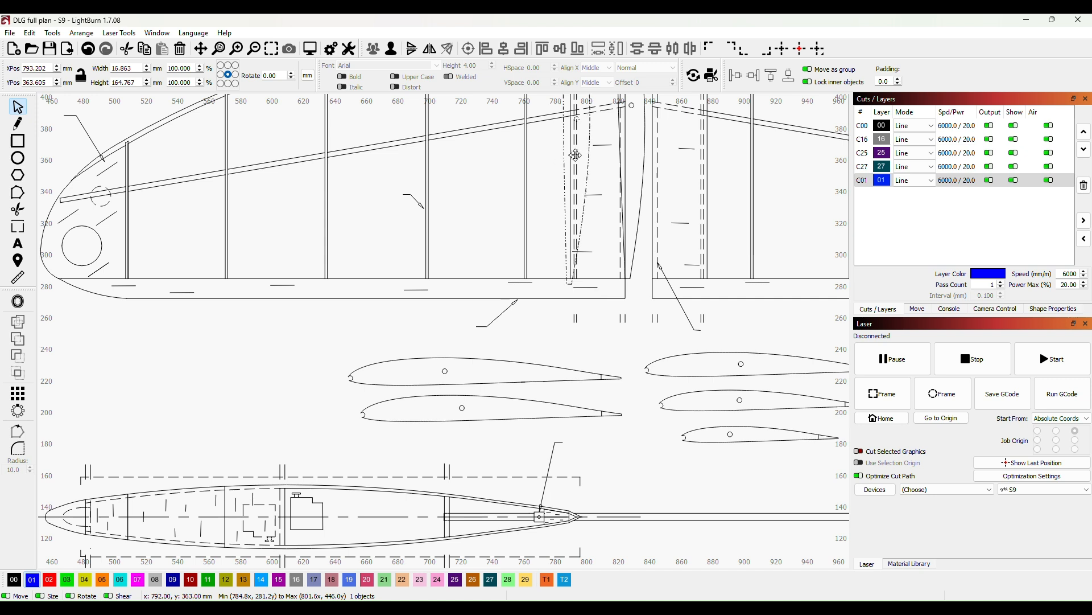
pyautogui.moveTo(576, 154); pyautogui.dragTo(584, 153)
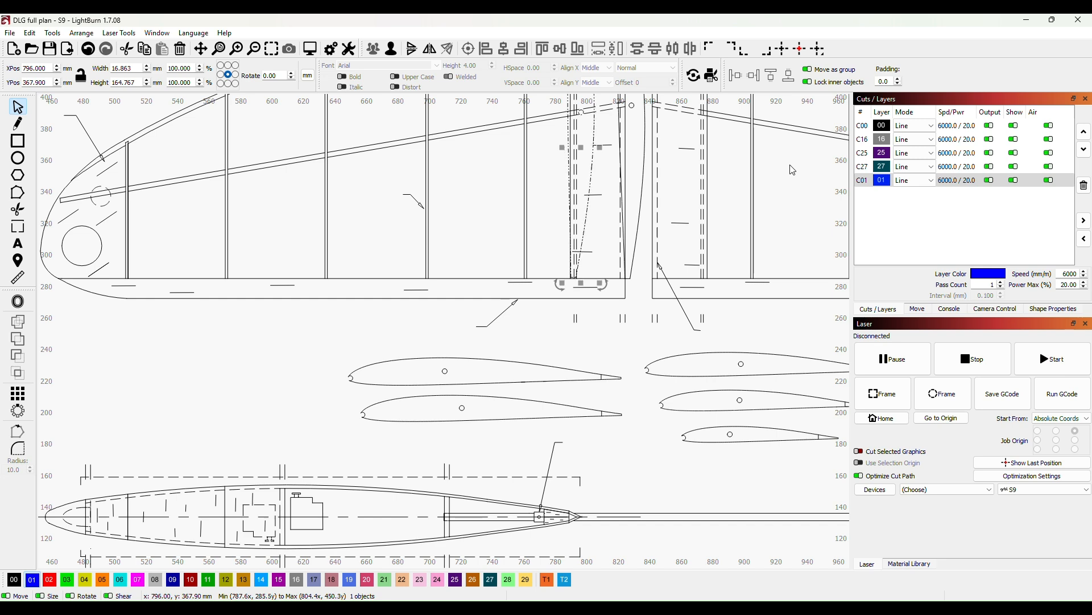
pyautogui.press('Down')
pyautogui.press('Down')
pyautogui.press('Down')
pyautogui.scroll(-4, 575, 275)
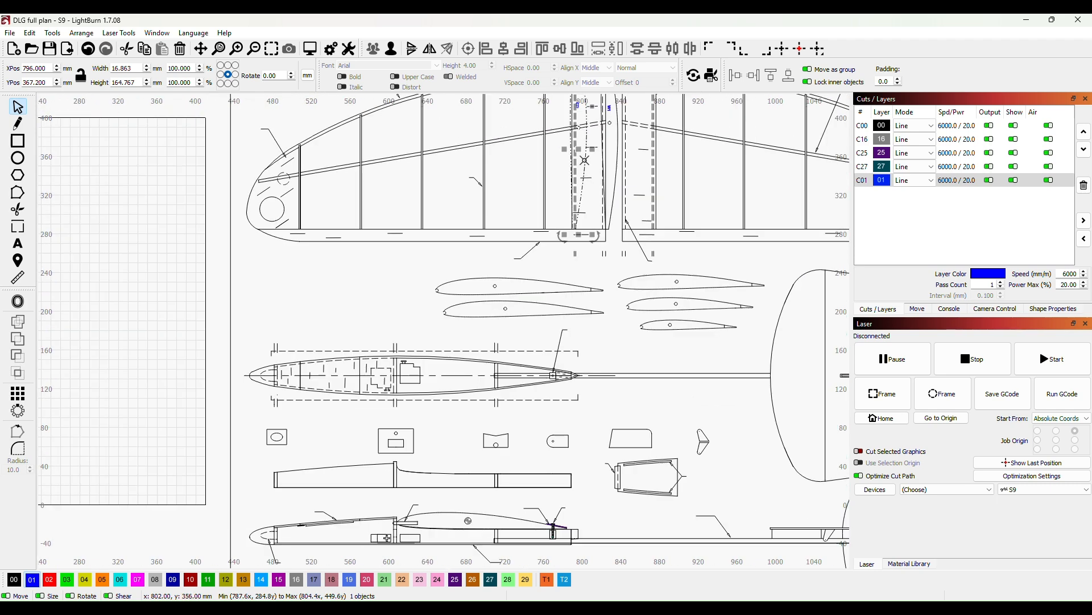
pyautogui.scroll(5, 575, 279)
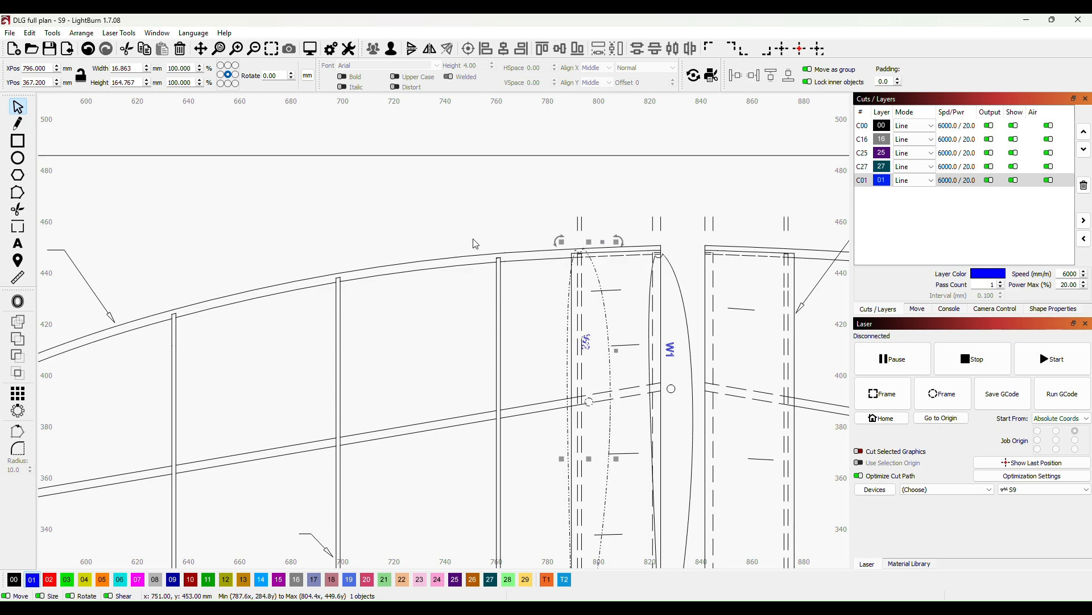
# - Move the W2 rib off the wing plan, rotate it horizontal, and place it above the rib on the laser bed, at X 89, Y 39 mm
pyautogui.scroll(-10, 645, 257)
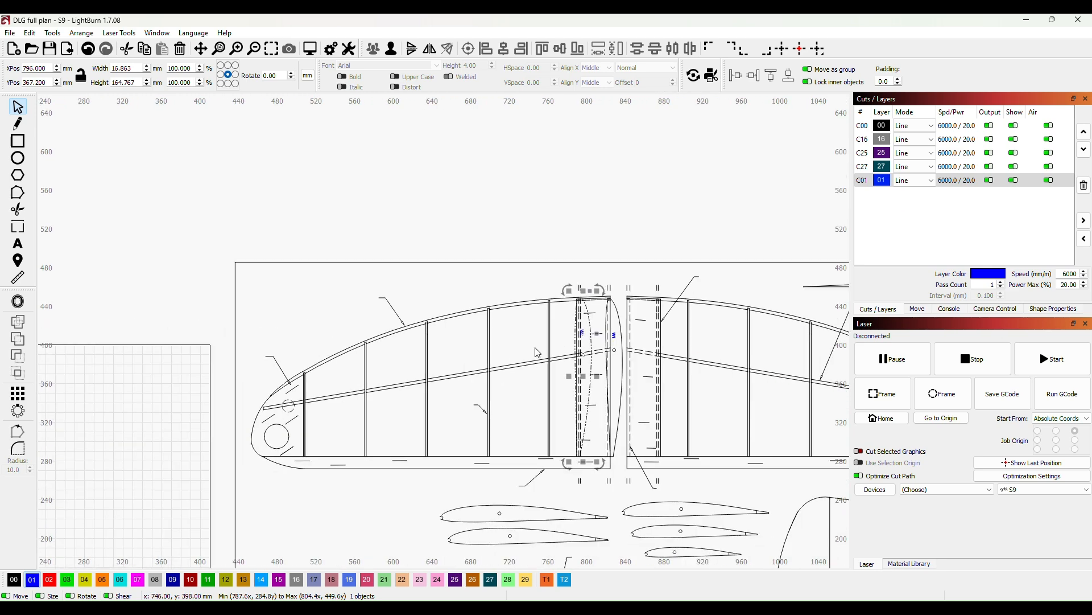
pyautogui.scroll(-2, 506, 355)
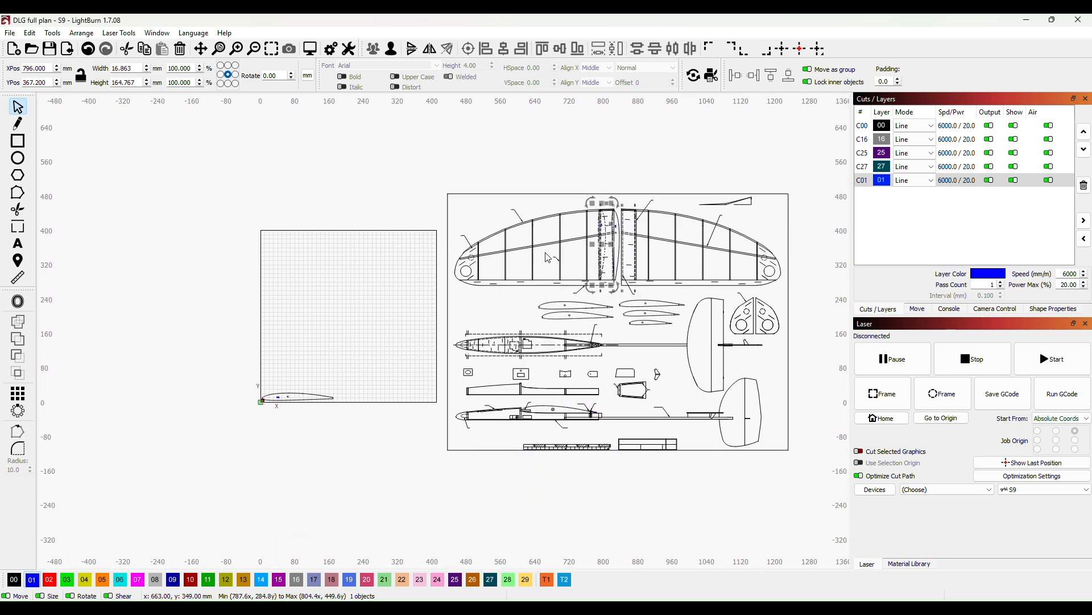
pyautogui.moveTo(601, 248); pyautogui.dragTo(351, 324)
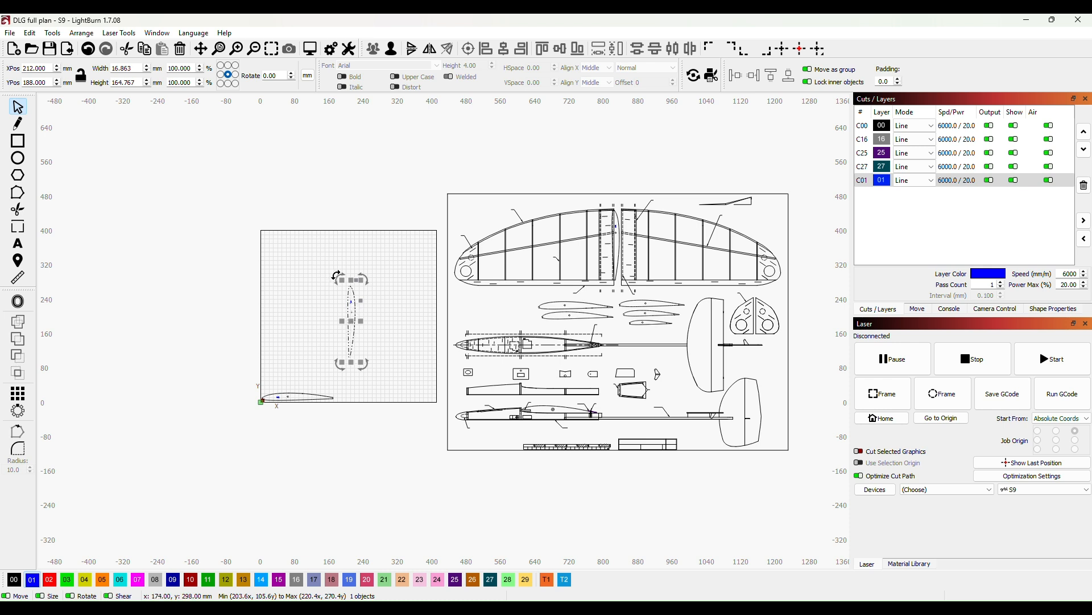
pyautogui.moveTo(340, 279); pyautogui.dragTo(284, 344)
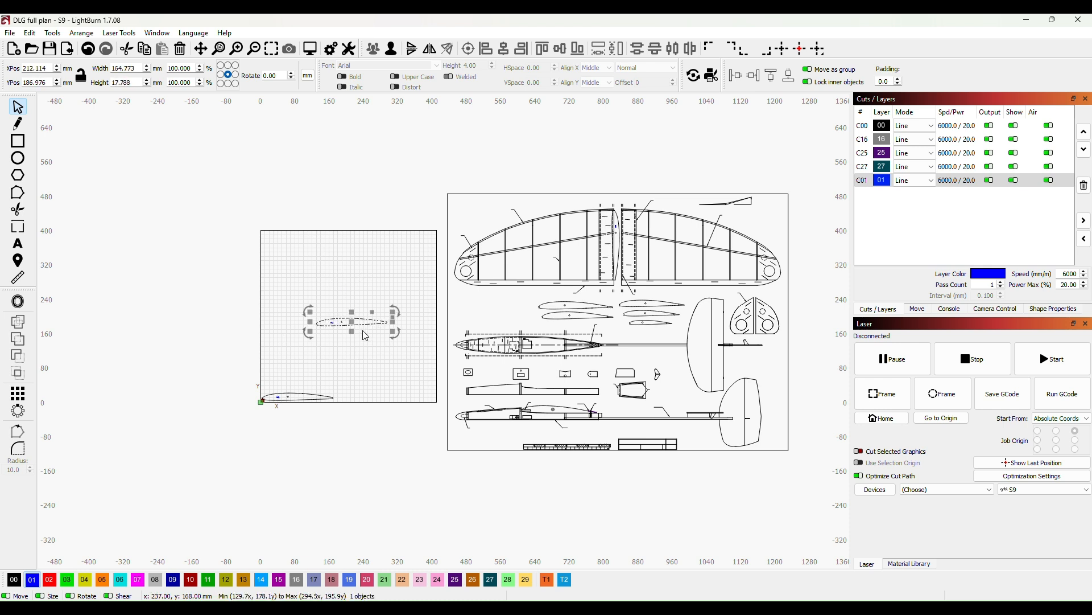
pyautogui.moveTo(351, 323); pyautogui.dragTo(300, 388)
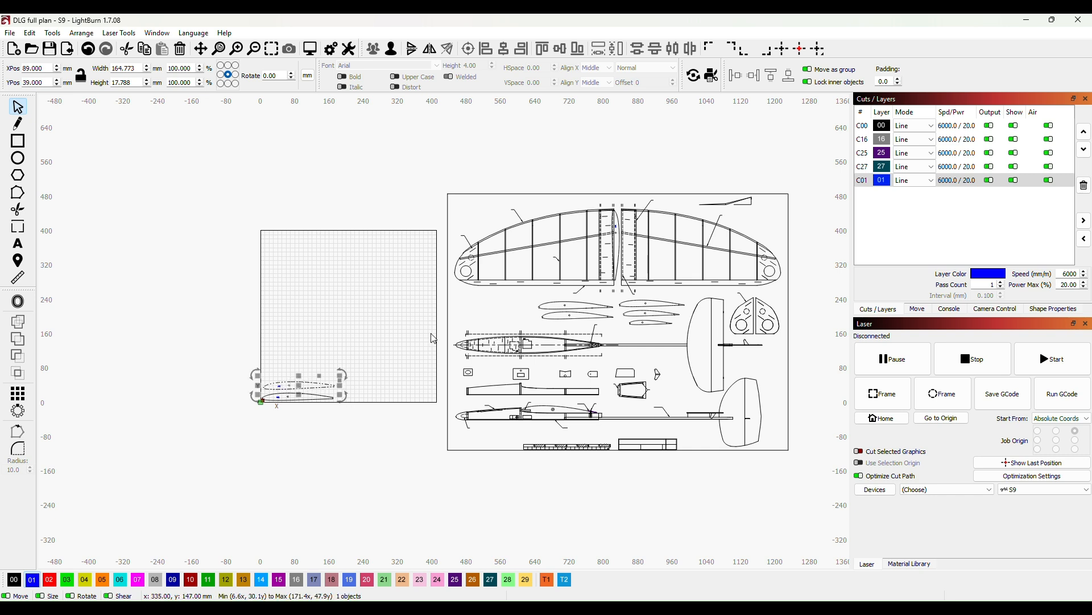
# - Move the W1 rib from the wing plan to the middle of the laser bed and rotate it roughly horizontal at about X 180, Y 172 mm
pyautogui.click(621, 241)
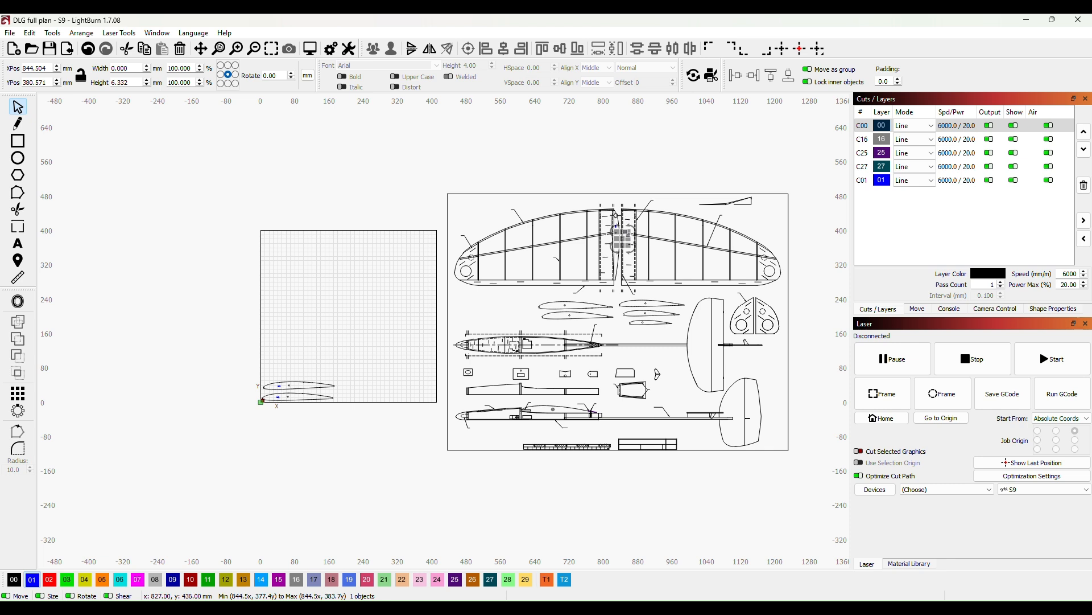
pyautogui.click(618, 240)
pyautogui.moveTo(542, 242); pyautogui.dragTo(338, 328)
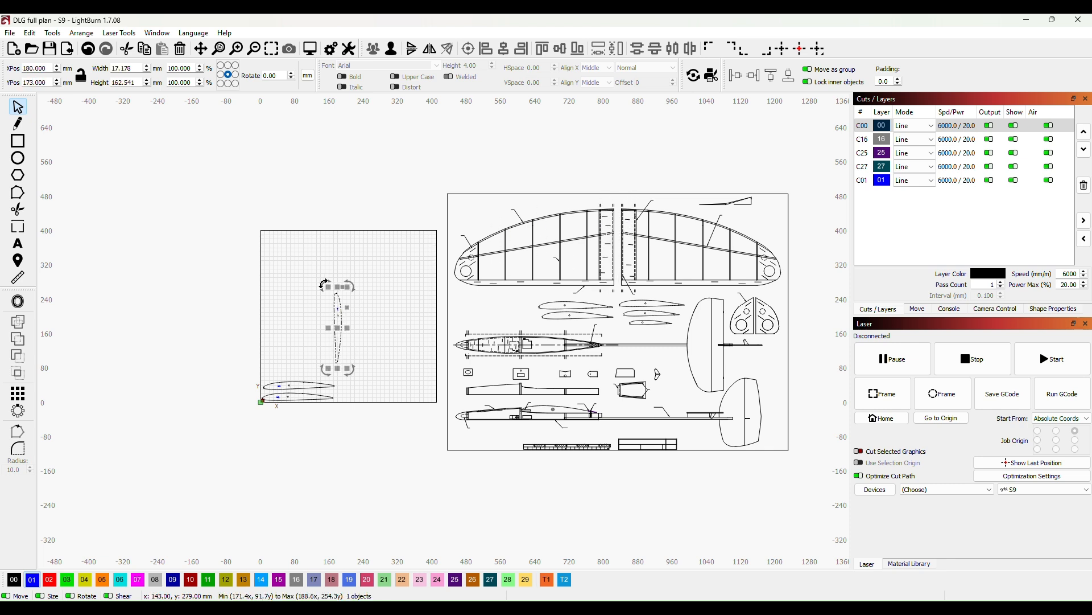
pyautogui.moveTo(326, 284); pyautogui.dragTo(287, 346)
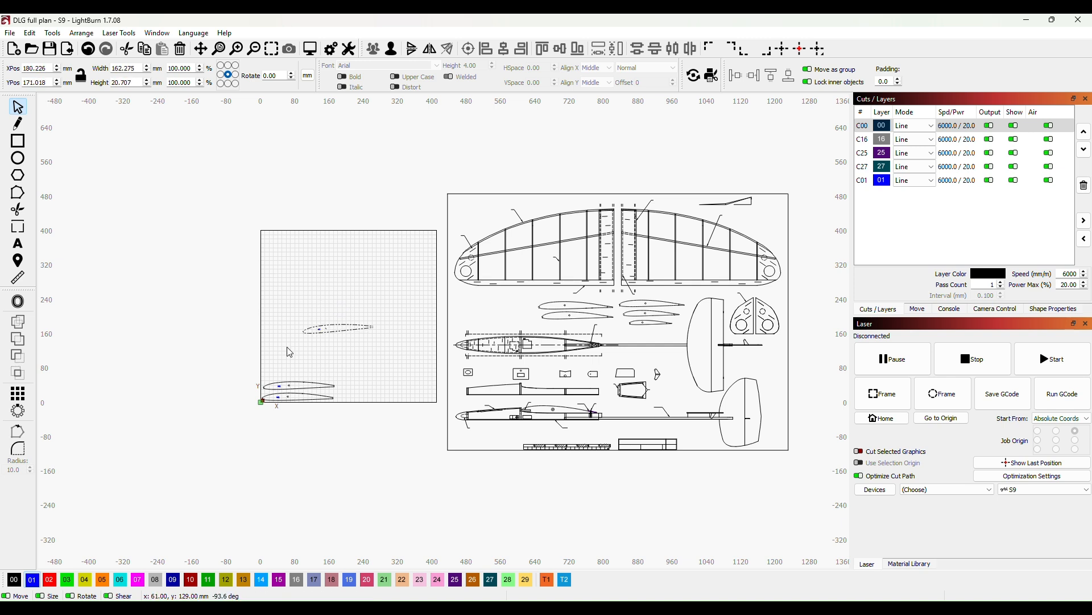
pyautogui.moveTo(383, 340); pyautogui.dragTo(380, 345)
pyautogui.click(393, 292)
# - Rotate the W1 rib slightly on the laser bed so that it lies level
pyautogui.scroll(-2, 398, 293)
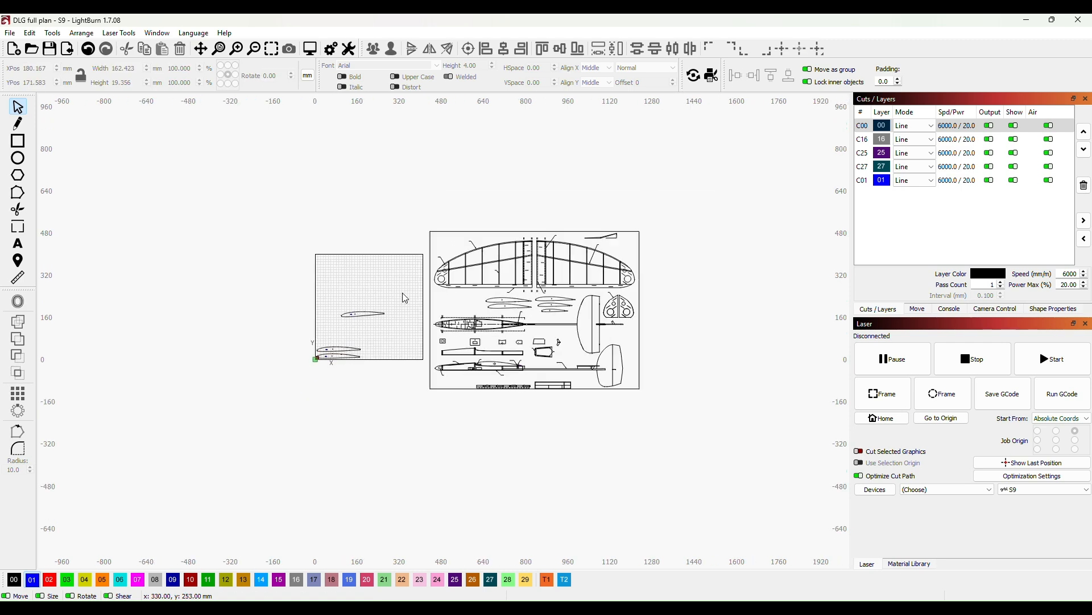
pyautogui.scroll(5, 401, 292)
pyautogui.scroll(3, 294, 286)
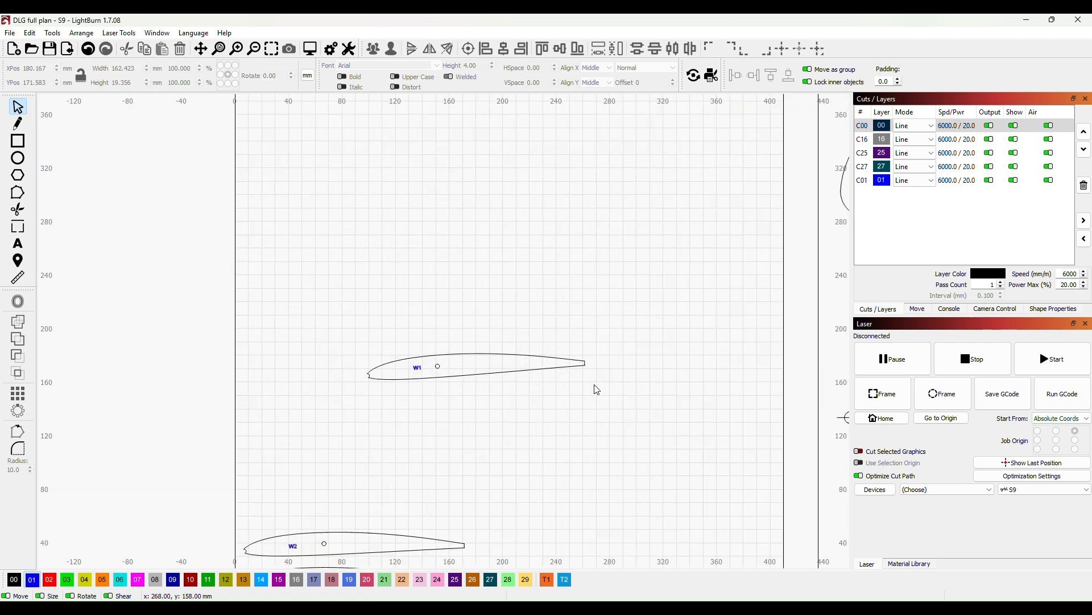
pyautogui.click(585, 362)
pyautogui.moveTo(592, 388); pyautogui.dragTo(595, 391)
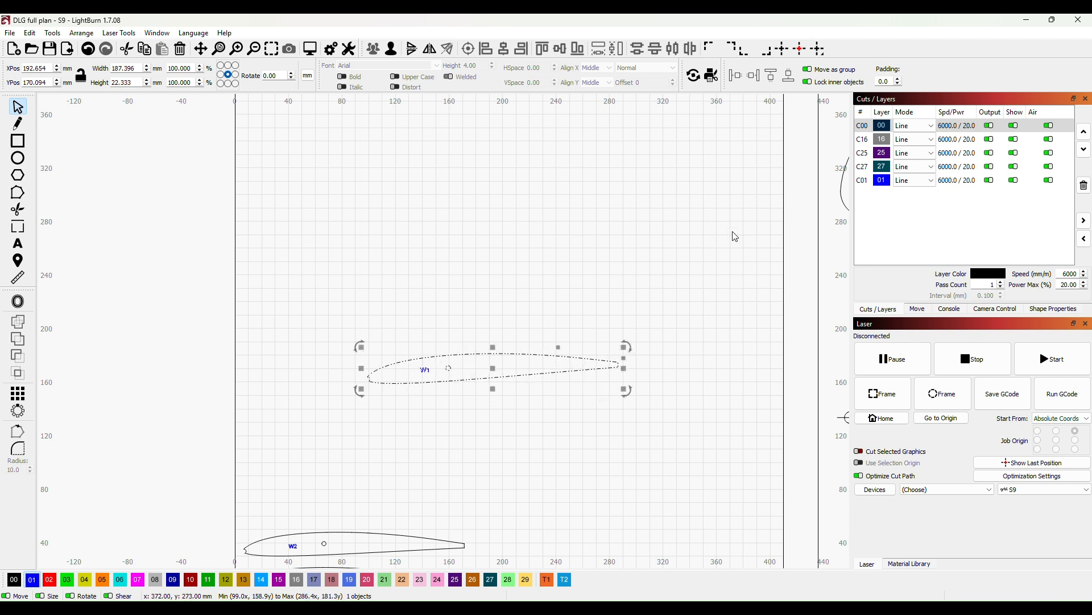
pyautogui.hotkey('ctrl', 'z')
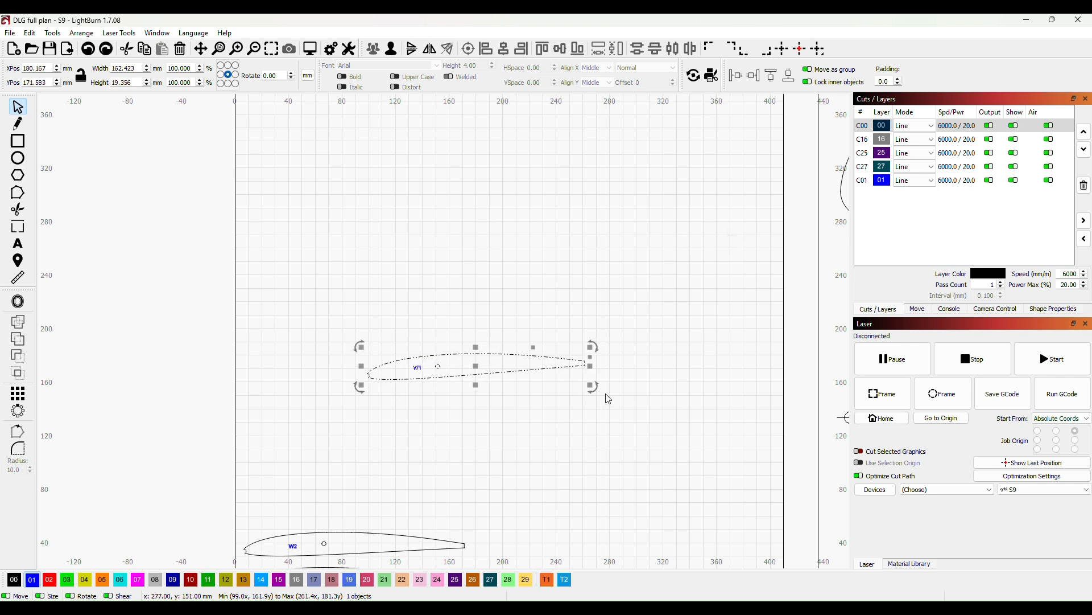
pyautogui.moveTo(593, 388); pyautogui.dragTo(592, 390)
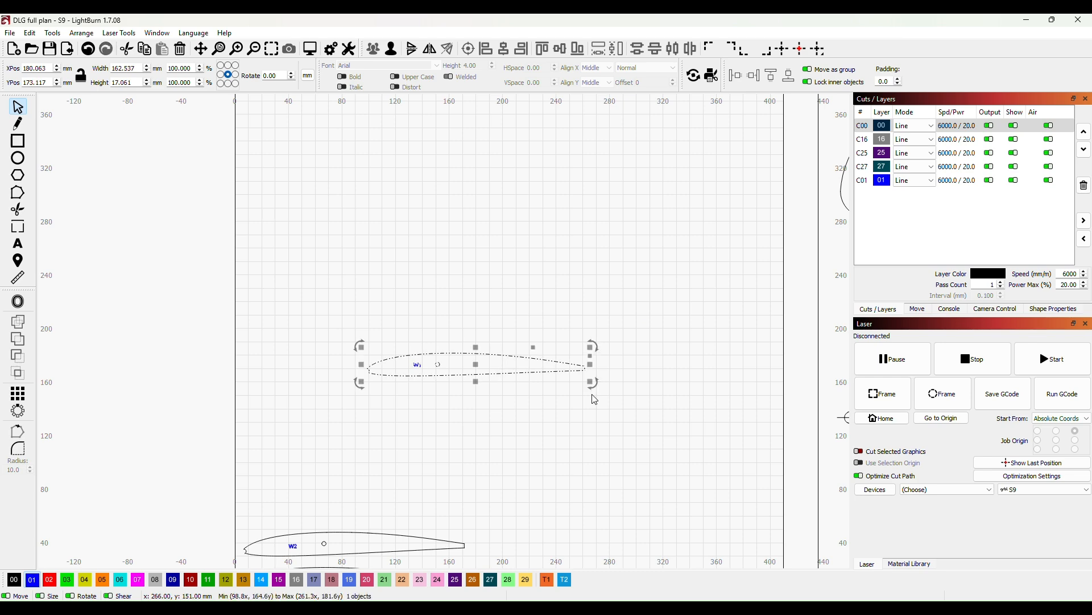
pyautogui.click(638, 278)
pyautogui.scroll(2, 342, 288)
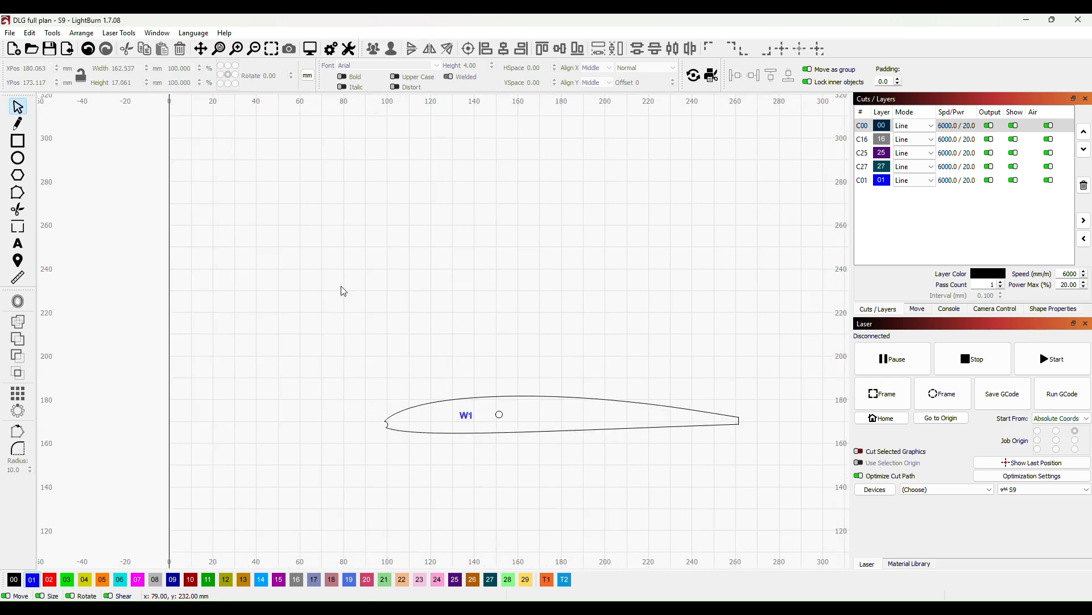
# - Ungroup the W1 rib into its separate outline pieces, spar hole and label
pyautogui.moveTo(568, 313); pyautogui.dragTo(439, 232)
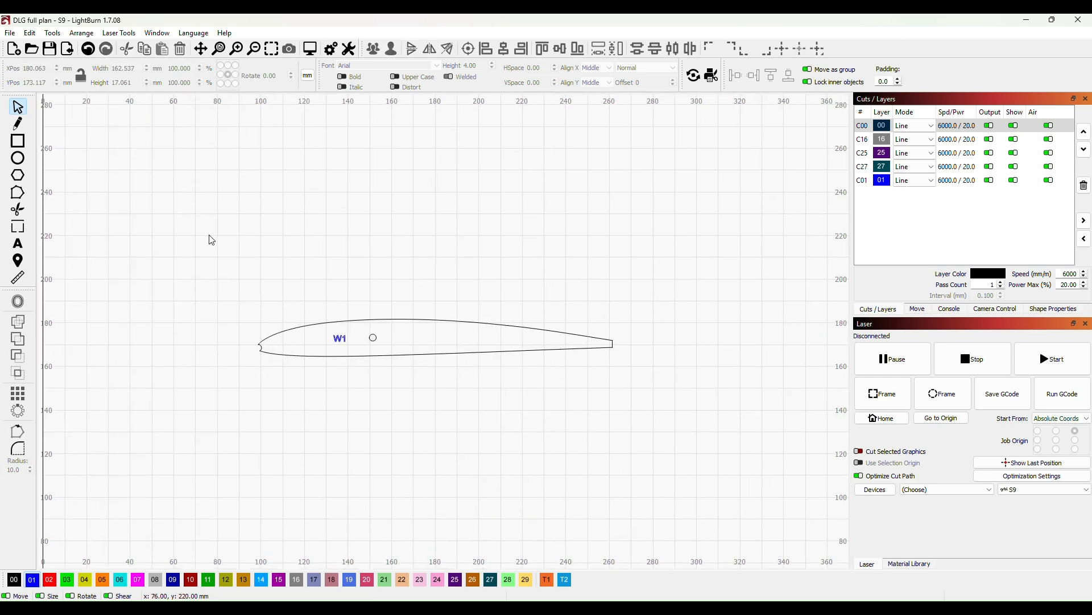
pyautogui.rightClick(483, 351)
pyautogui.click(538, 470)
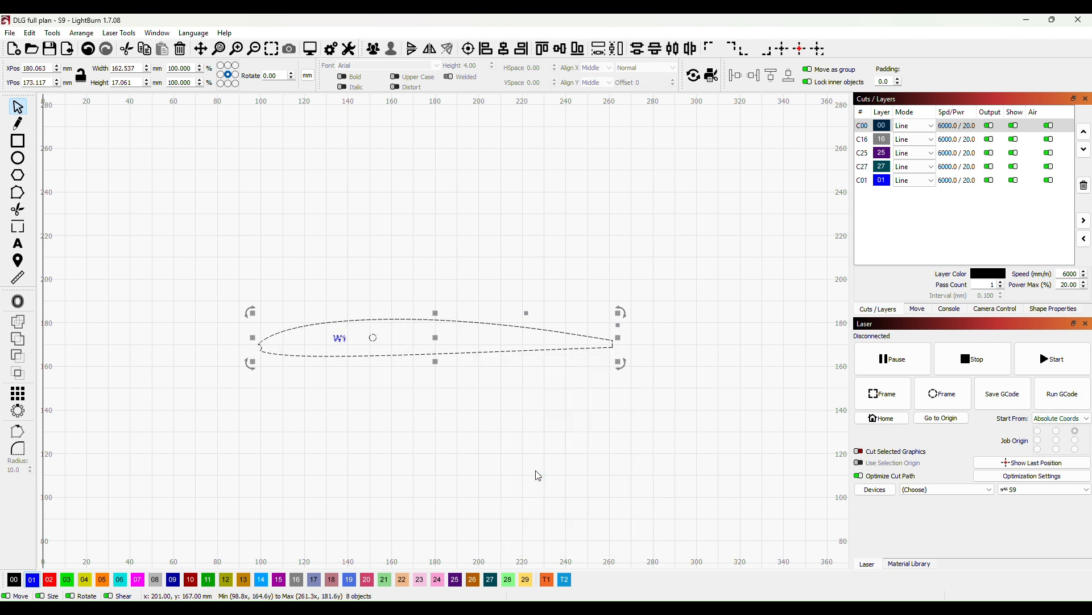
pyautogui.rightClick(513, 352)
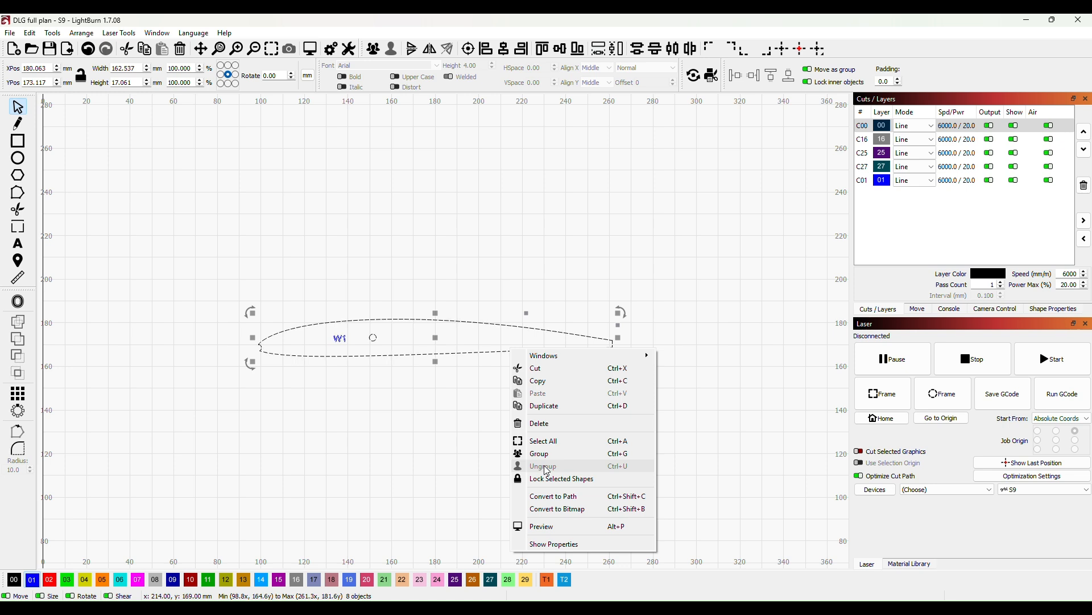
pyautogui.click(265, 471)
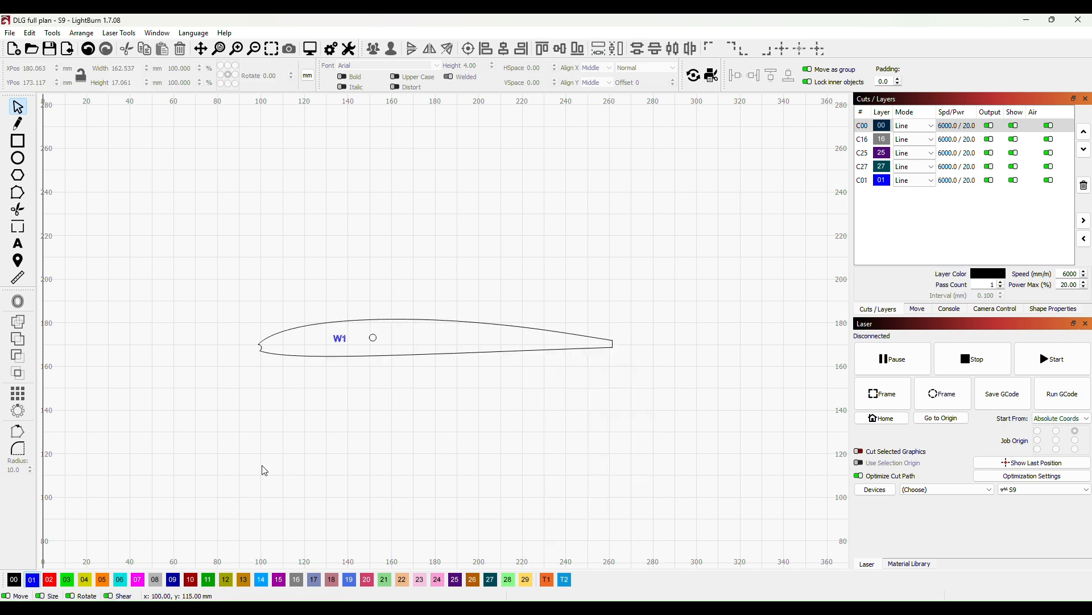
pyautogui.click(480, 351)
pyautogui.moveTo(480, 352); pyautogui.dragTo(481, 362)
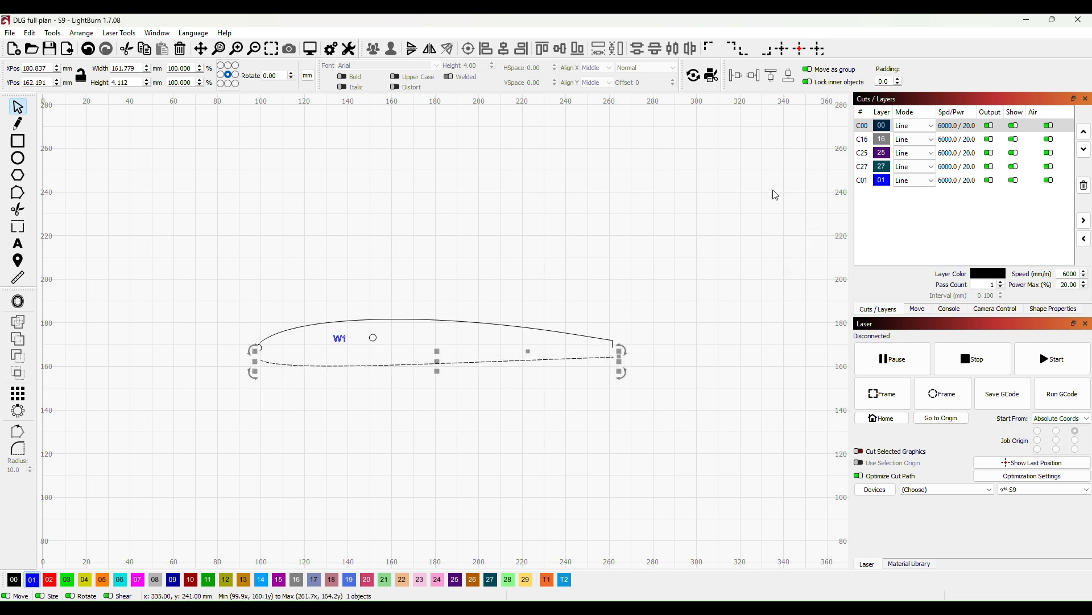
pyautogui.hotkey('ctrl', 'z')
pyautogui.click(394, 461)
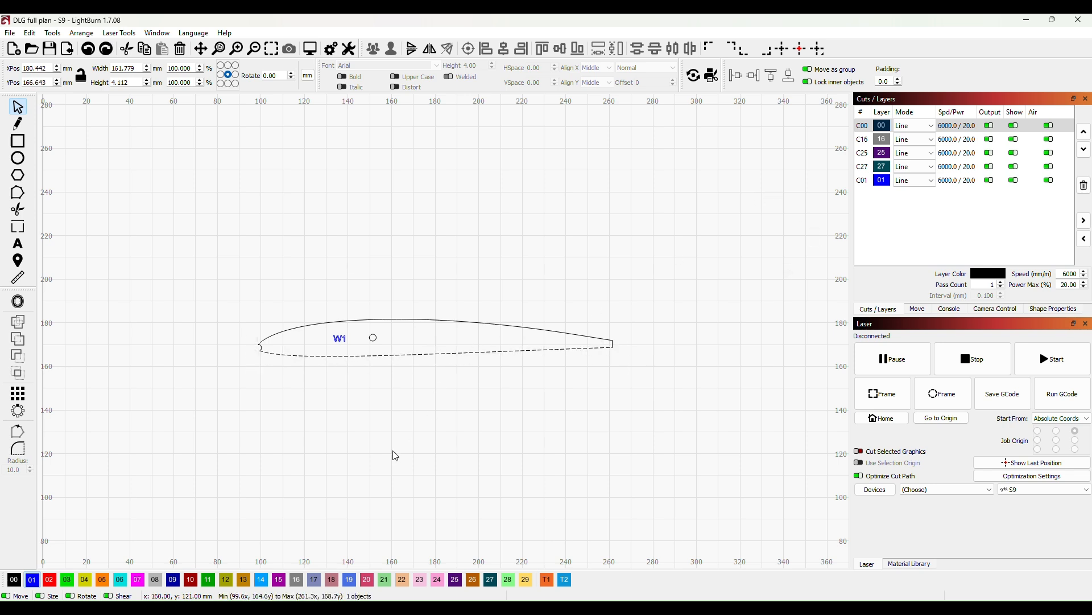
# - Delete the W1 label and move the spar hole circle out above the rib, to about X 200, Y 220 mm
pyautogui.click(341, 339)
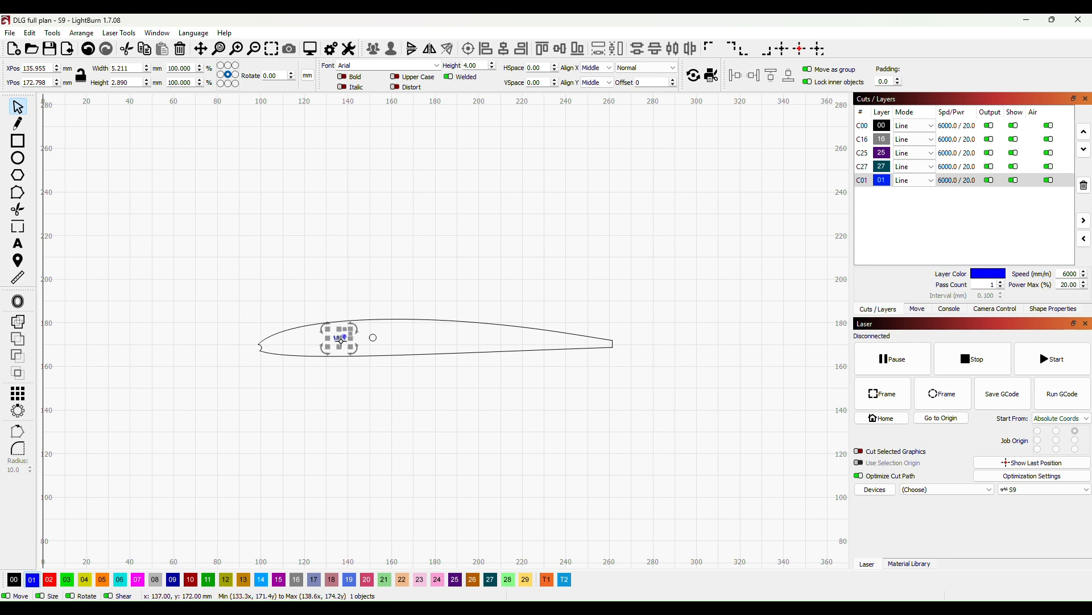
pyautogui.press('Delete')
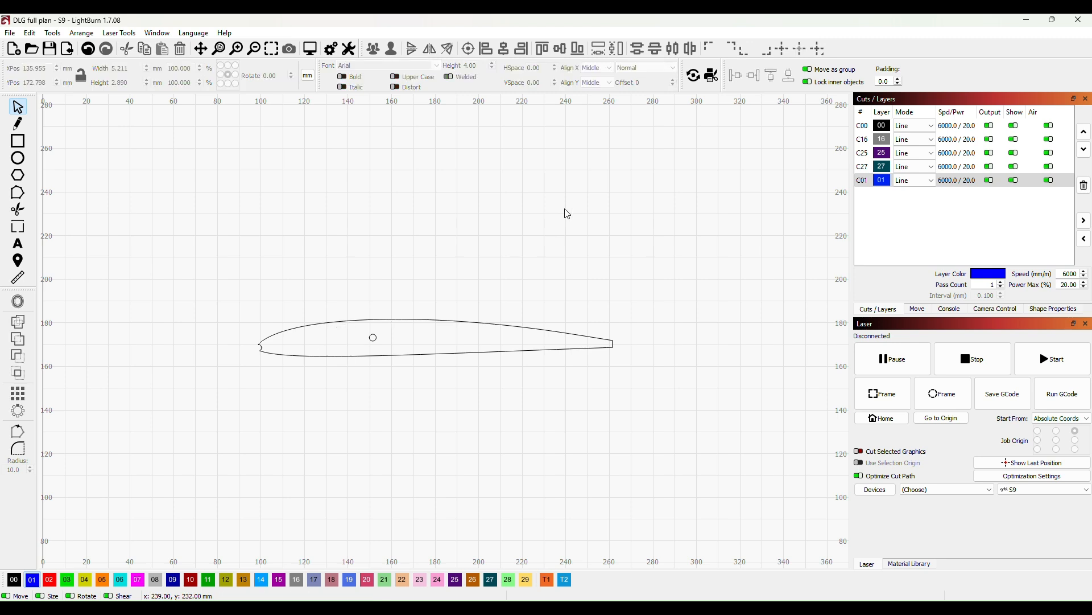
pyautogui.click(374, 337)
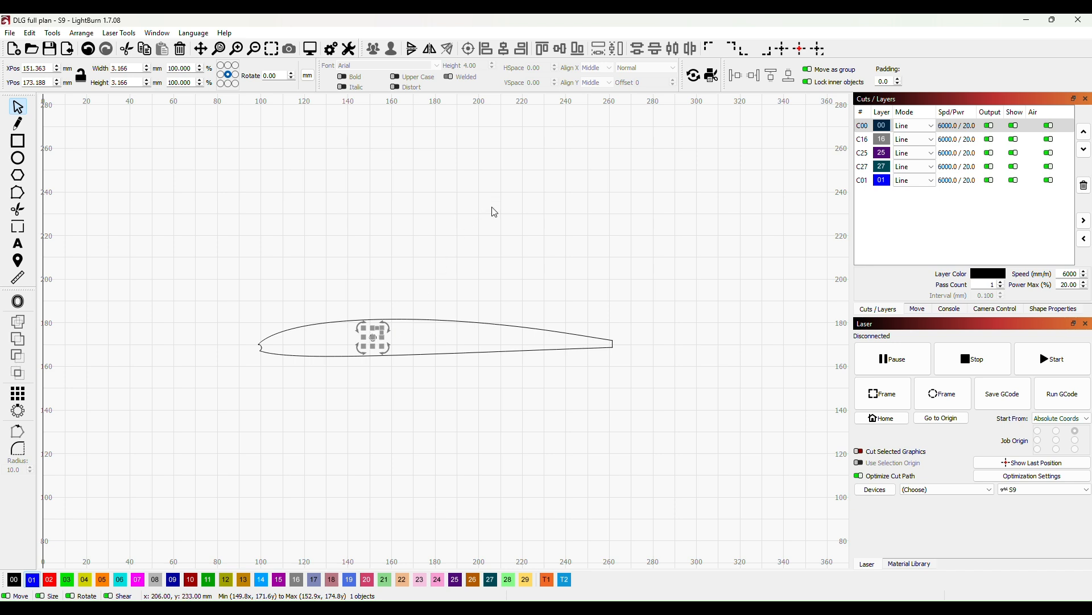
pyautogui.moveTo(376, 337); pyautogui.dragTo(480, 238)
# - Group all pieces of the W1 rib outline into one object, leaving out the spar hole circle
pyautogui.moveTo(181, 291); pyautogui.dragTo(651, 425)
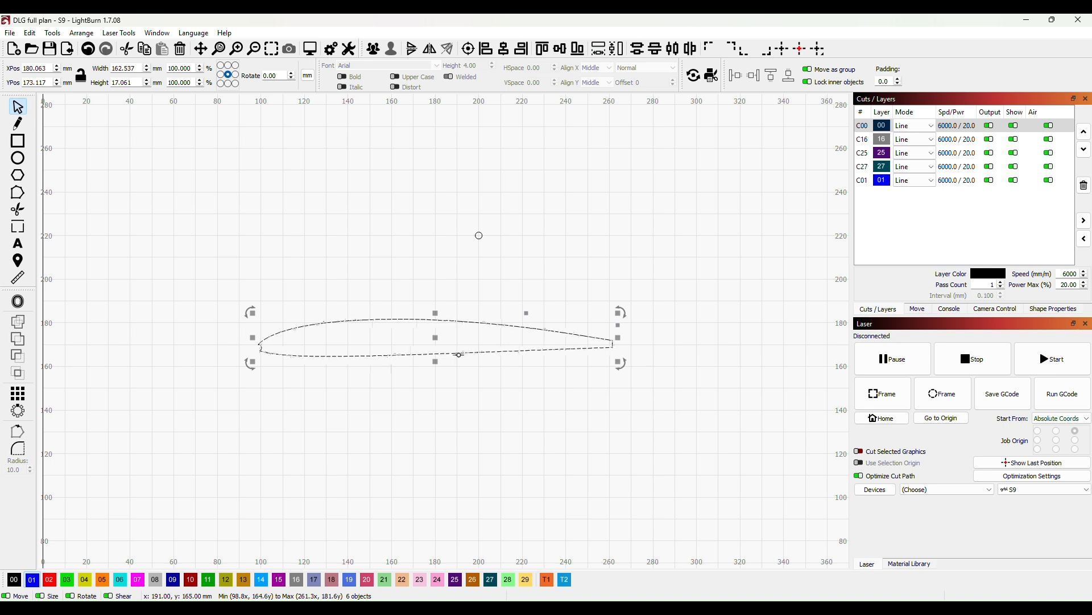
pyautogui.rightClick(459, 355)
pyautogui.click(497, 465)
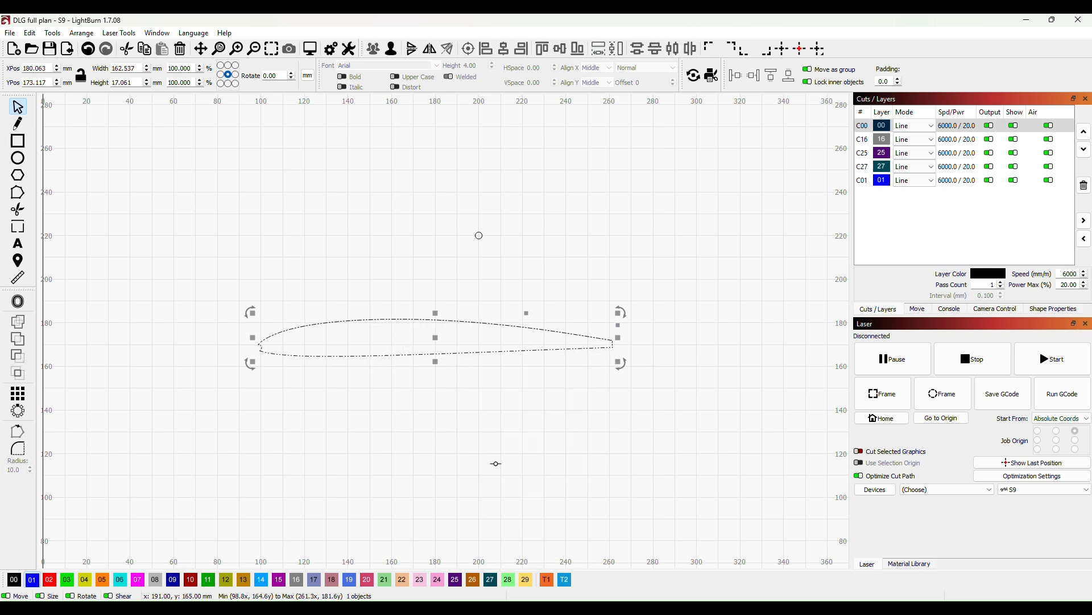
# - Rotate the grouped rib outline upright and move it onto the wing plan at the left panel's root, at X 826, Y 366 mm
pyautogui.moveTo(622, 365); pyautogui.dragTo(415, 480)
pyautogui.moveTo(706, 299); pyautogui.dragTo(512, 354)
pyautogui.moveTo(242, 393); pyautogui.dragTo(757, 301)
pyautogui.moveTo(829, 324); pyautogui.dragTo(397, 446)
pyautogui.scroll(-1, 543, 391)
pyautogui.scroll(-3, 560, 393)
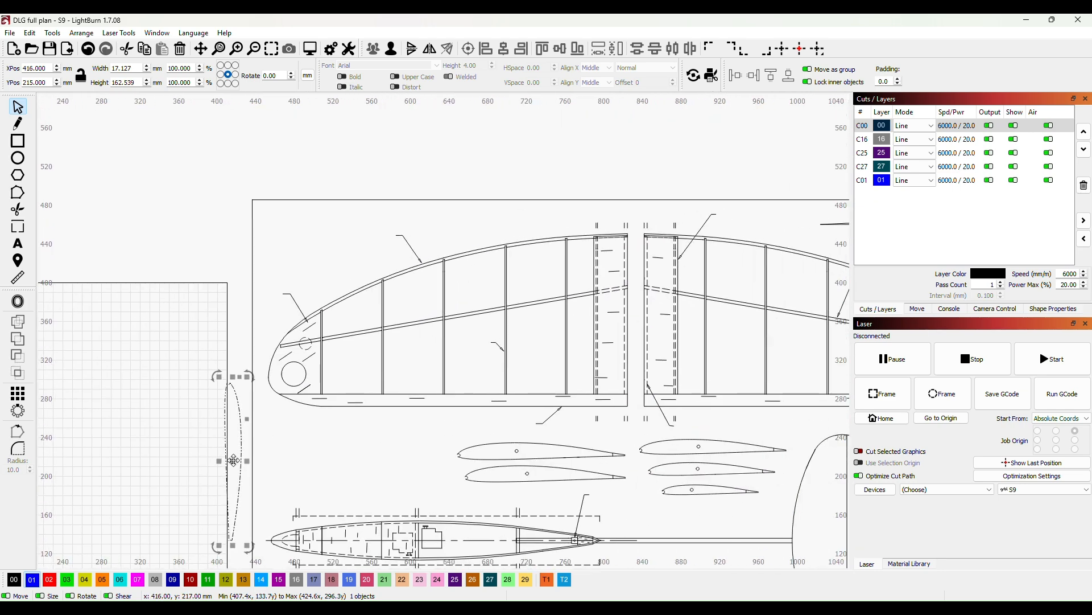
pyautogui.moveTo(238, 455); pyautogui.dragTo(632, 321)
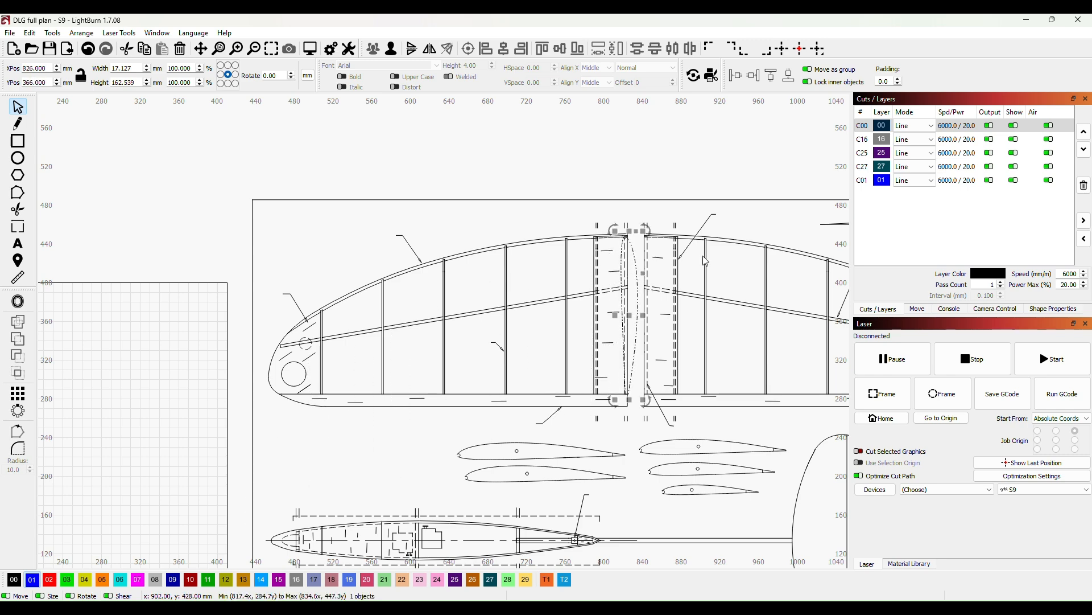
# - Nudge the rib outline to X 825.6, Y 366.1 mm so its trailing edge aligns with the left panel's root rib lines
pyautogui.scroll(2, 580, 424)
pyautogui.scroll(2, 683, 398)
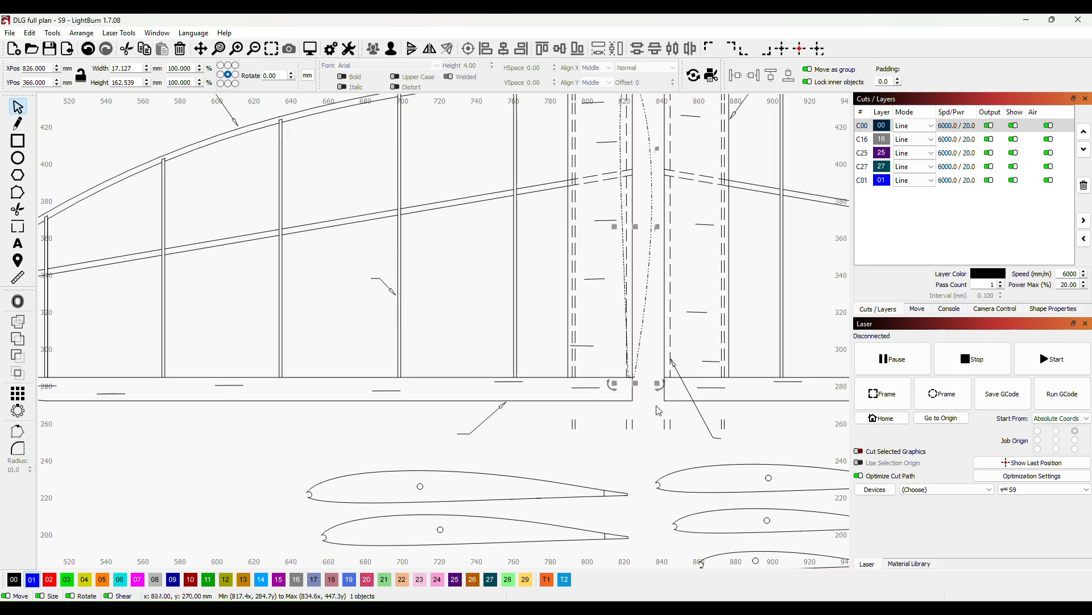
pyautogui.scroll(1, 658, 409)
pyautogui.scroll(1, 659, 410)
pyautogui.scroll(3, 614, 321)
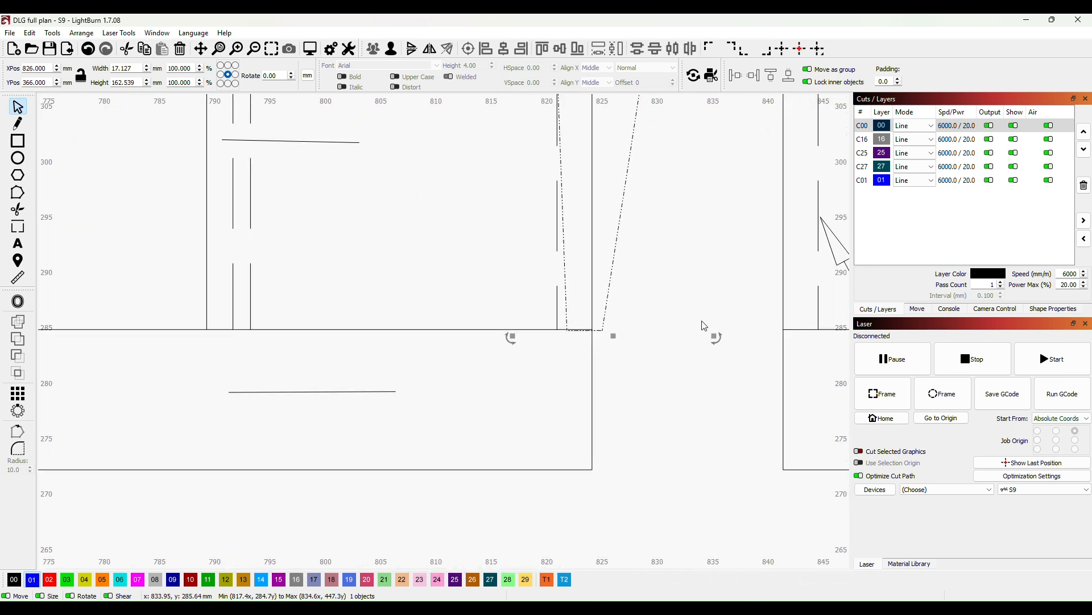
pyautogui.press('Up')
pyautogui.press('Left')
pyautogui.press('Left')
pyautogui.press('Left')
pyautogui.press('Left')
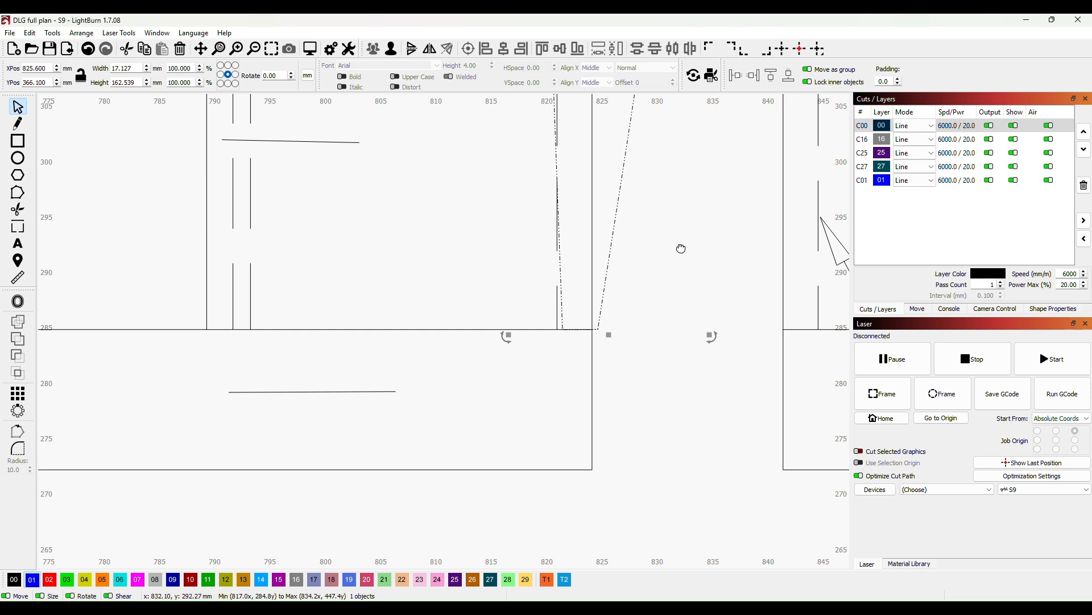
# - Check the rib outline against the plan's leading edge and rotate it slightly so its nose fits between the root rib lines
pyautogui.scroll(5, 681, 247)
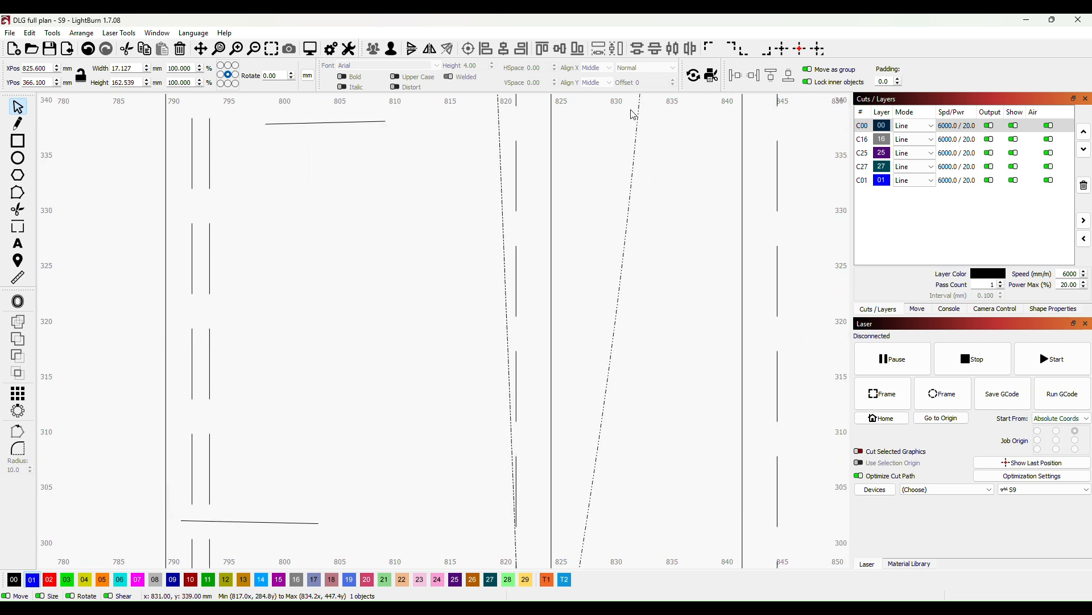
pyautogui.scroll(-5, 633, 115)
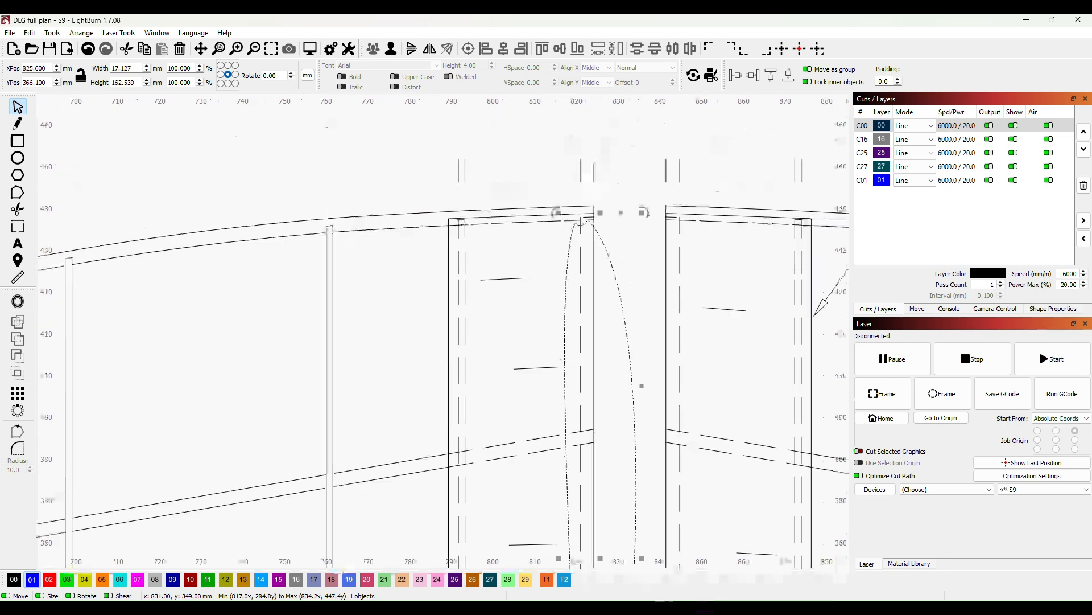
pyautogui.scroll(4, 618, 227)
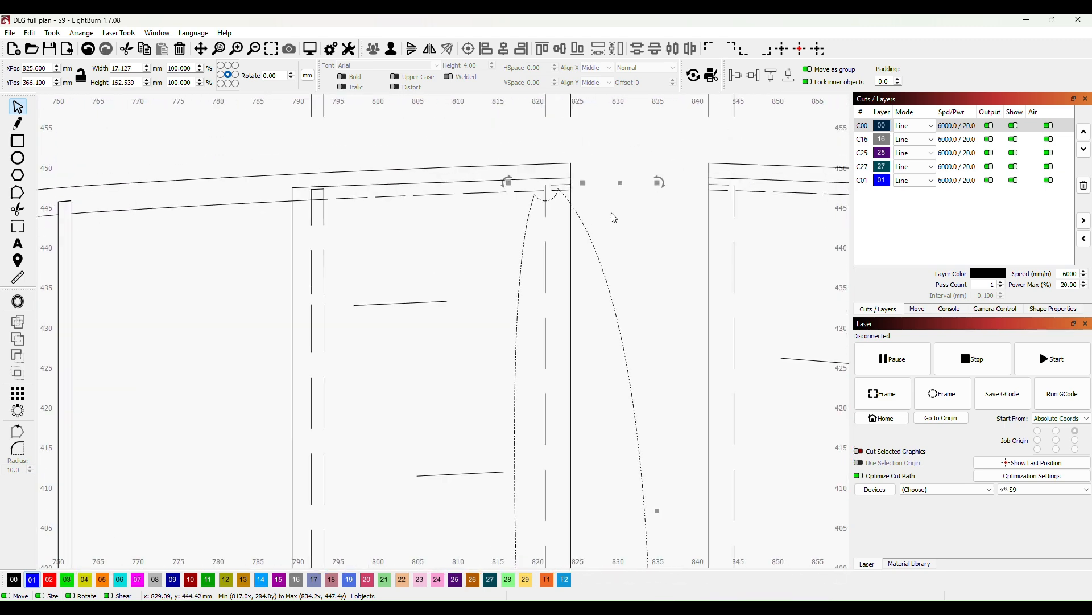
pyautogui.scroll(1, 613, 218)
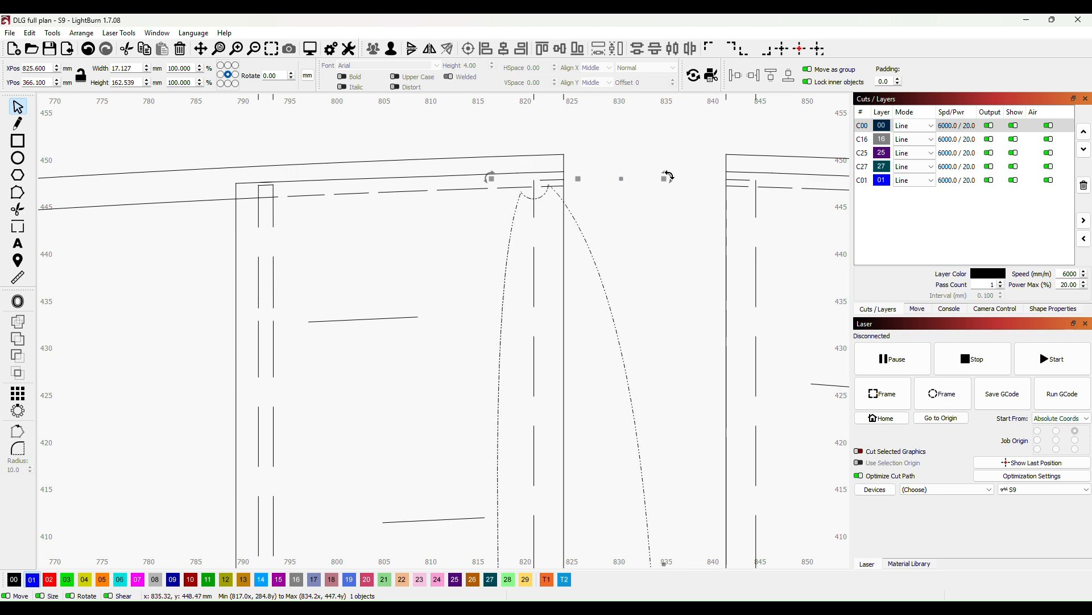
pyautogui.moveTo(669, 176); pyautogui.dragTo(684, 186)
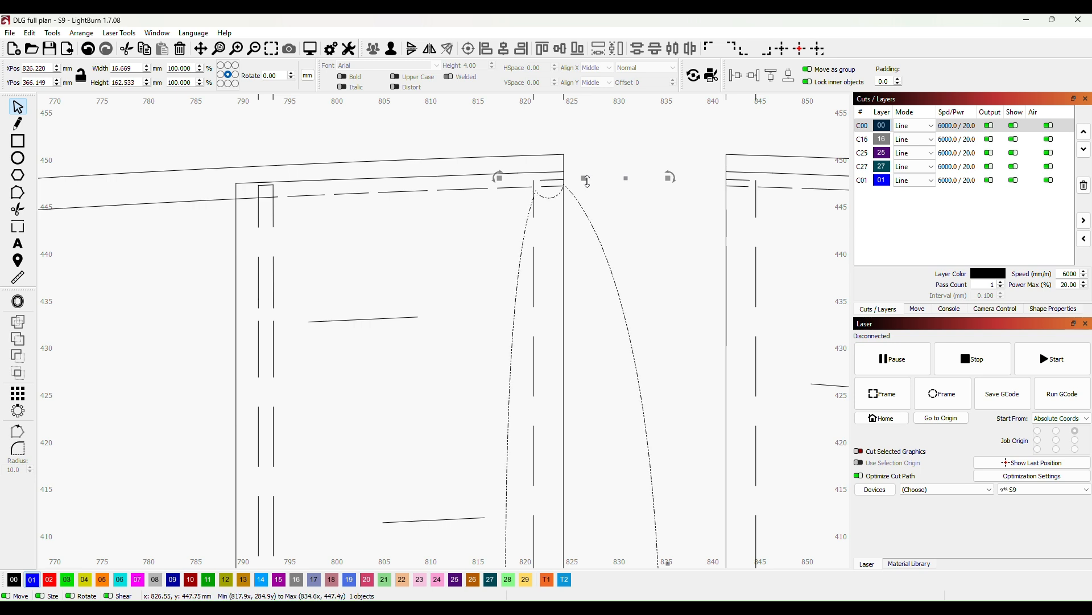
# - Stretch the rib outline lengthwise to a height of about 163.74 mm so its nose reaches the plan's leading edge
pyautogui.moveTo(584, 179); pyautogui.dragTo(588, 175)
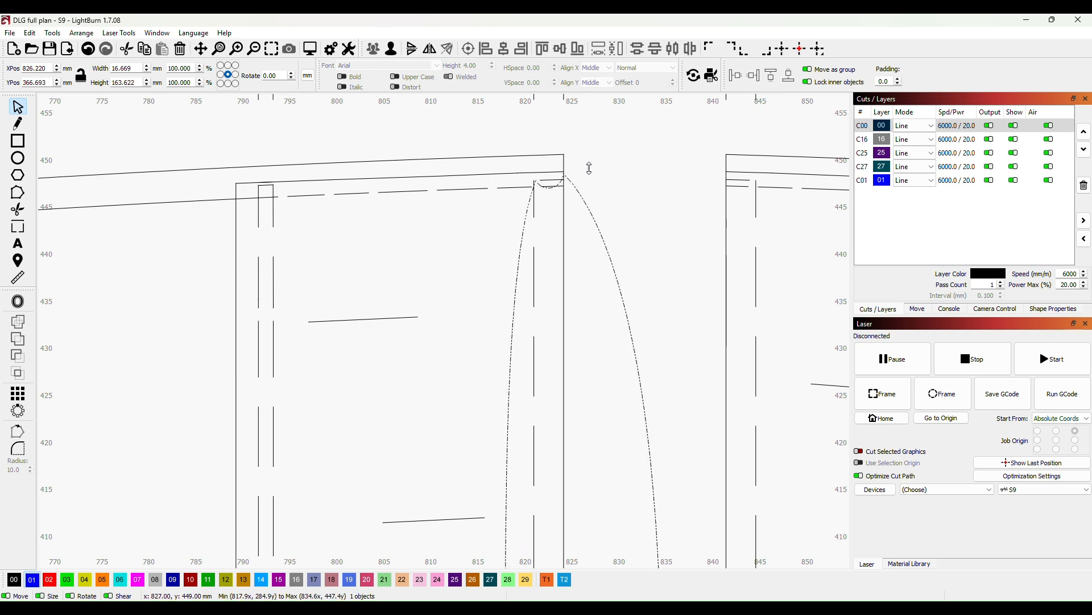
pyautogui.moveTo(590, 168); pyautogui.dragTo(589, 168)
pyautogui.moveTo(585, 166); pyautogui.dragTo(584, 165)
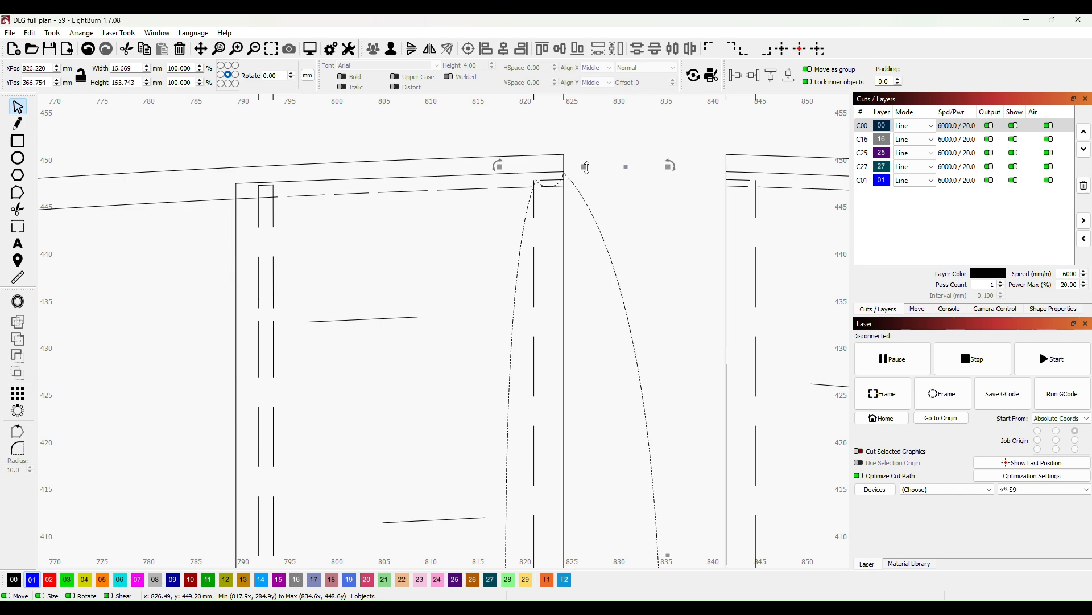
# - Measure the thickness of the rib outline where the spar lines reach the left panel's root
pyautogui.scroll(-7, 640, 239)
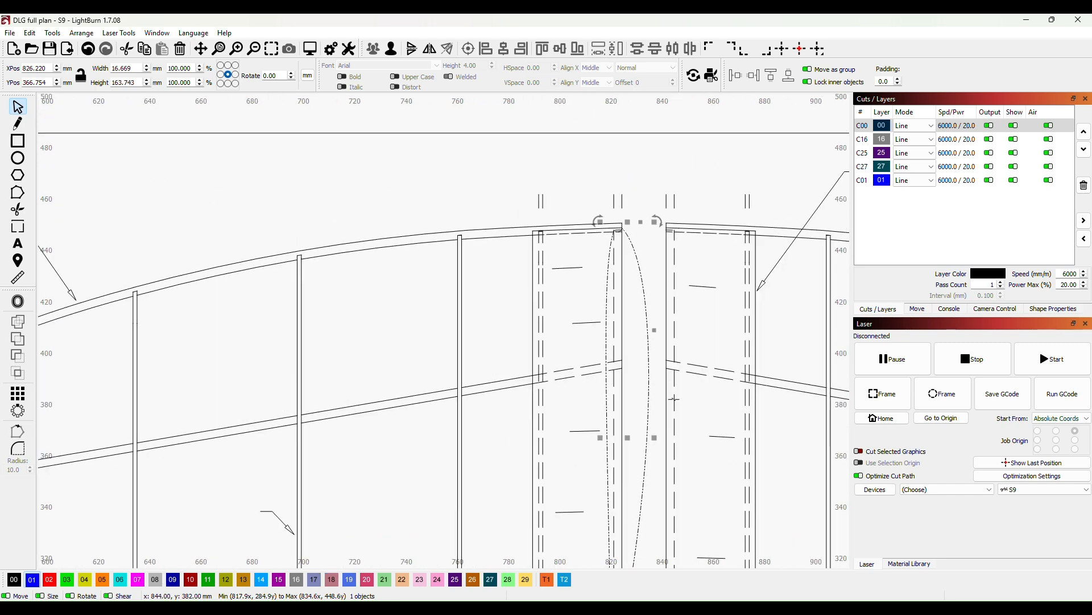
pyautogui.moveTo(665, 388); pyautogui.dragTo(615, 223)
pyautogui.scroll(-2, 611, 234)
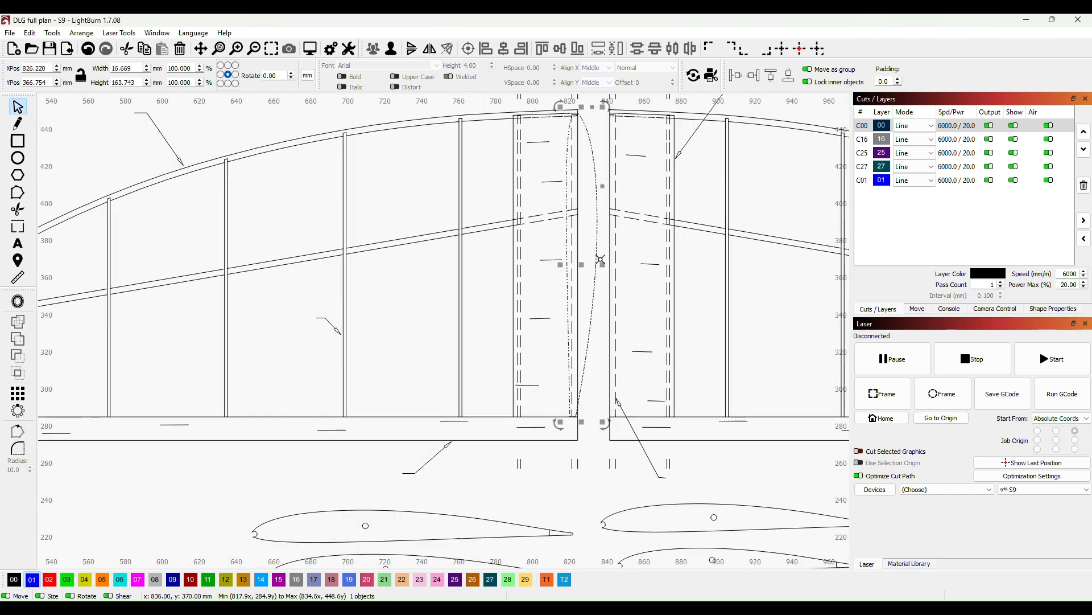
pyautogui.scroll(1, 612, 234)
pyautogui.scroll(-1, 611, 234)
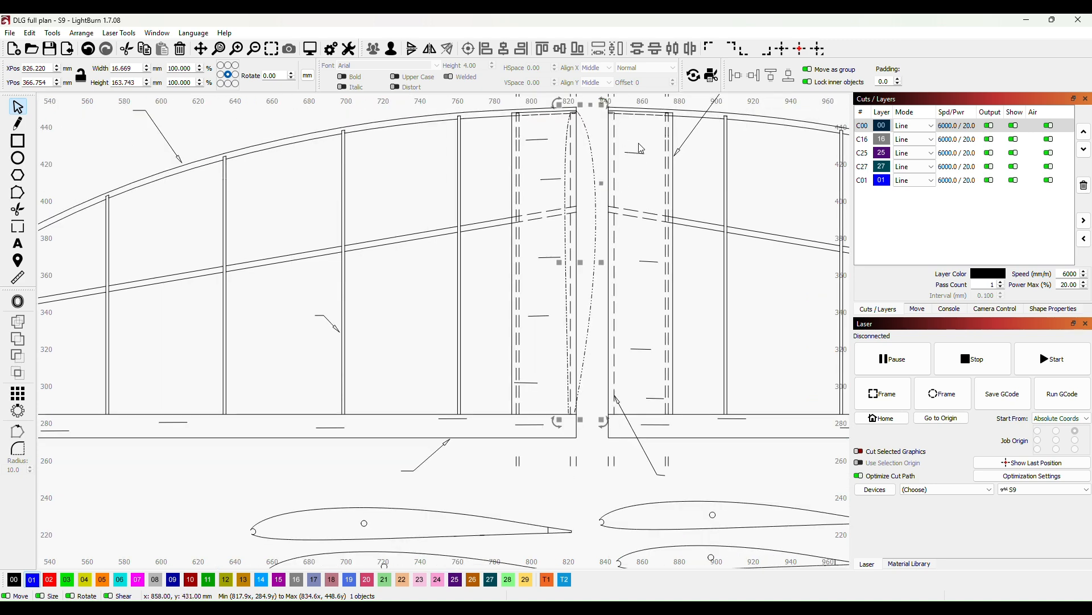
pyautogui.scroll(-4, 268, 283)
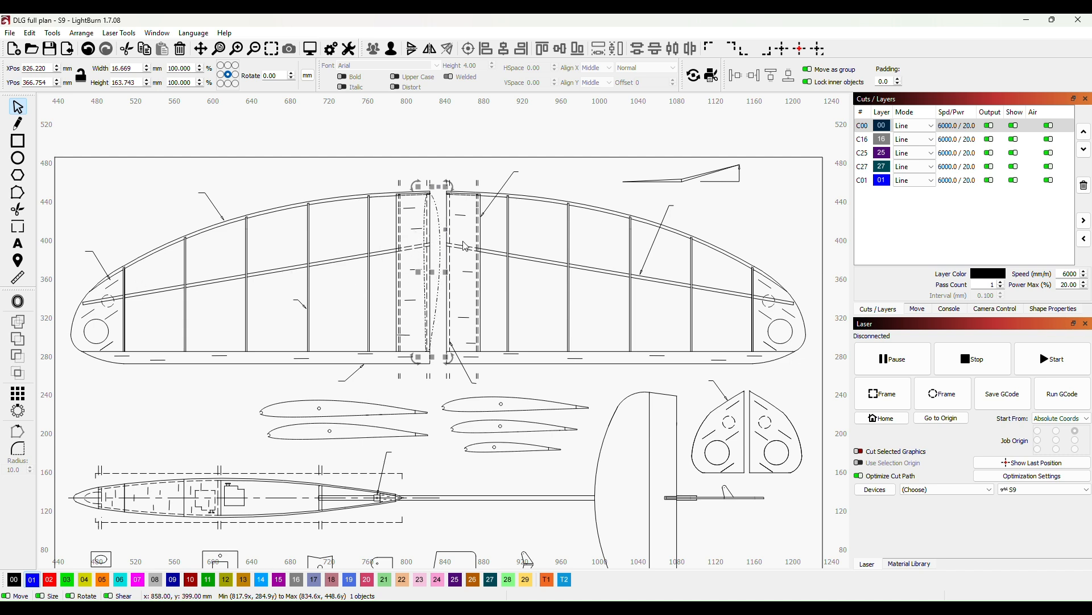
pyautogui.scroll(3, 428, 241)
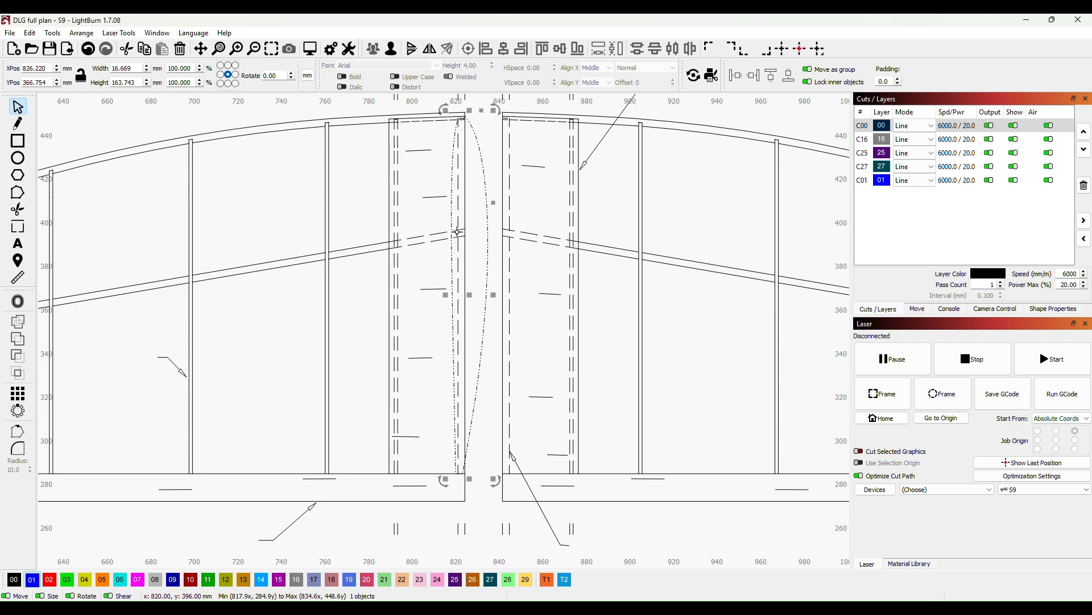
pyautogui.click(351, 180)
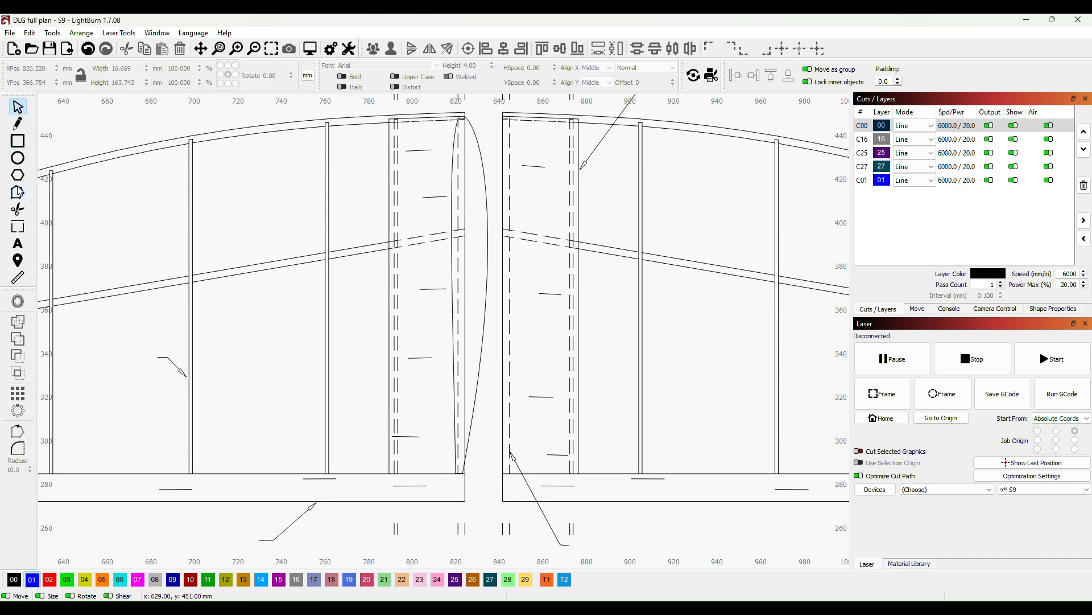
pyautogui.click(17, 277)
pyautogui.click(486, 257)
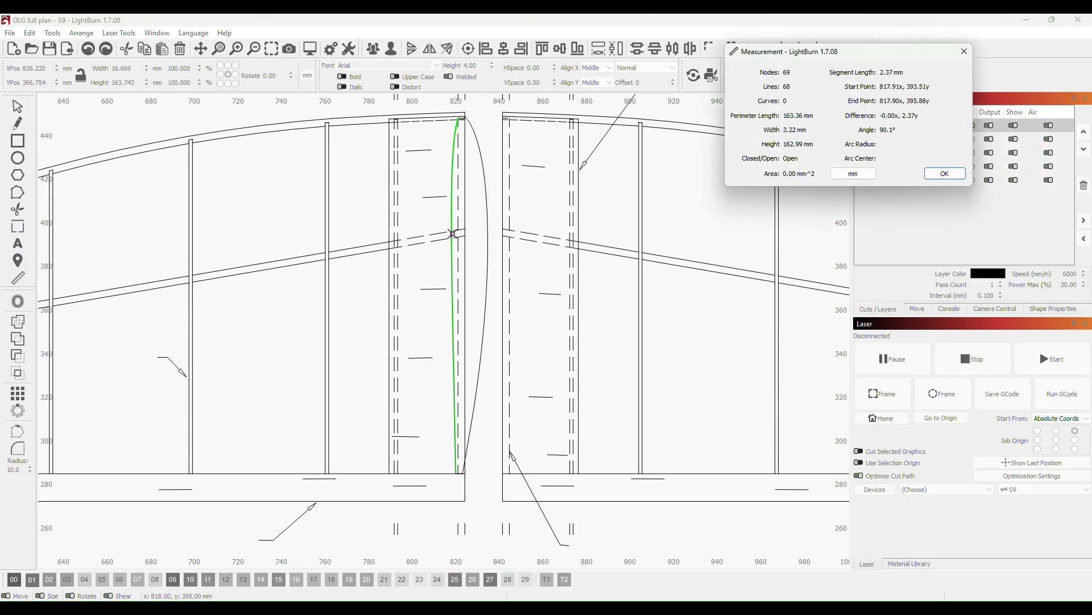
pyautogui.moveTo(453, 234); pyautogui.dragTo(488, 232)
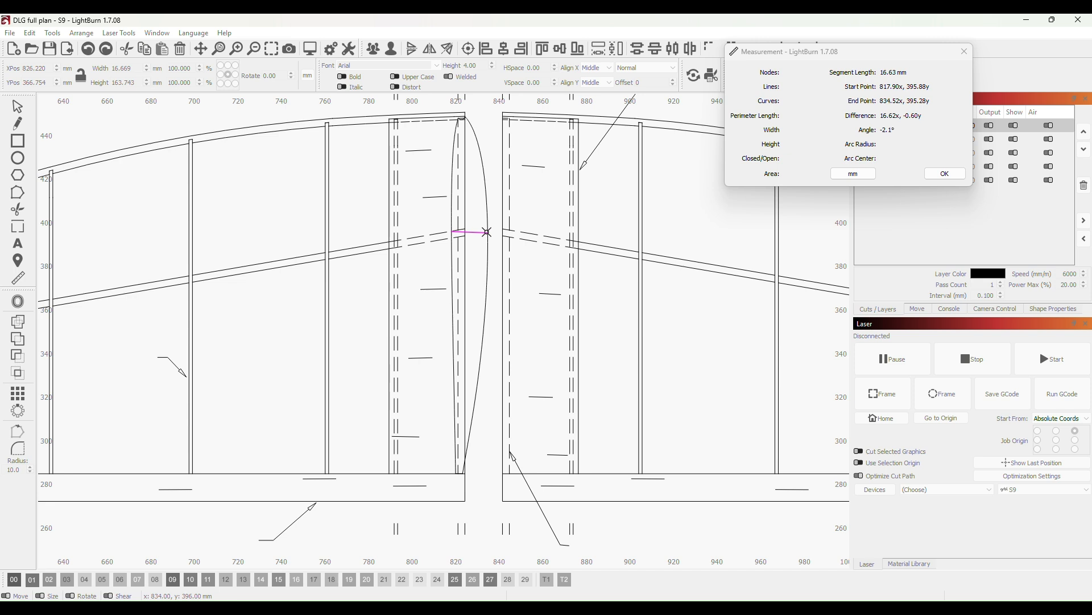
pyautogui.moveTo(486, 233); pyautogui.dragTo(487, 232)
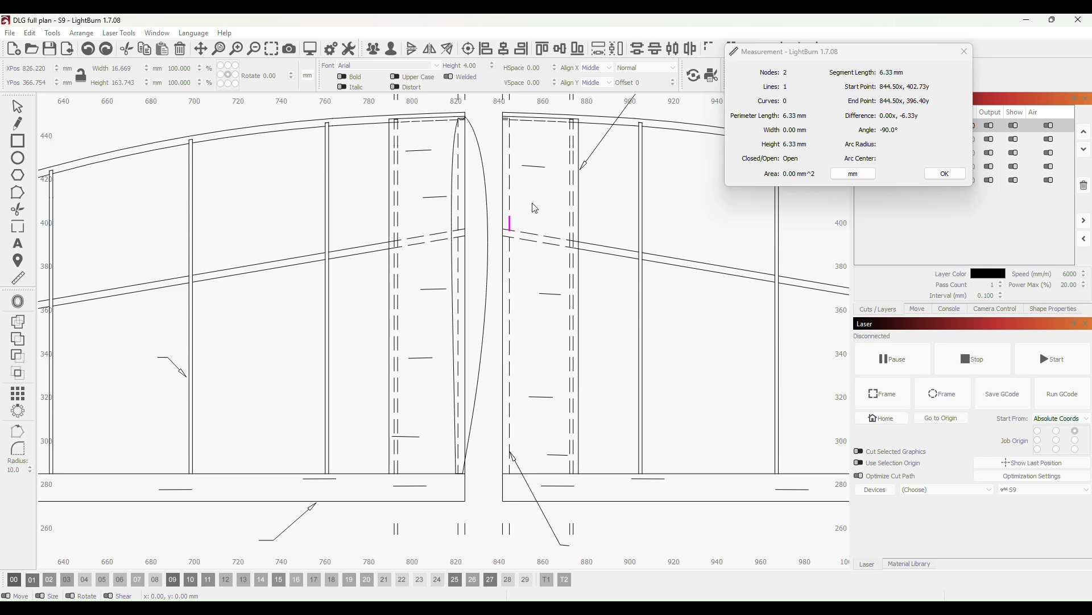
pyautogui.click(960, 175)
pyautogui.click(485, 225)
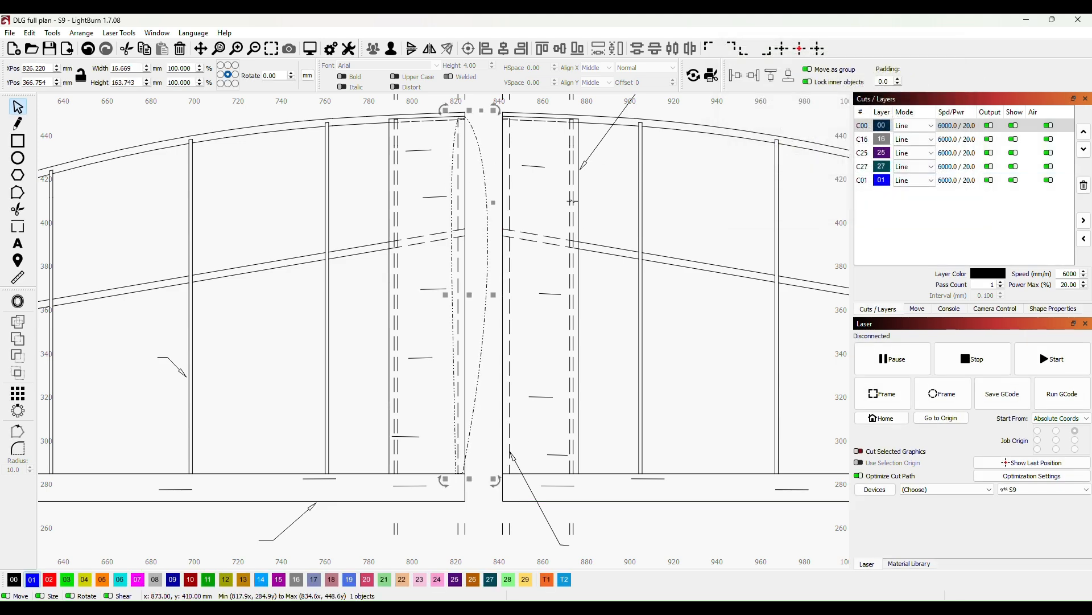
# - Nudge the rib outline sideways to X 824.42 mm to center its thickness on the left panel's root edge
pyautogui.hotkey('ctrl', 'Left')
pyautogui.hotkey('ctrl', 'Left')
pyautogui.hotkey('ctrl', 'Left')
pyautogui.hotkey('ctrl', 'Left')
pyautogui.hotkey('ctrl', 'Left')
pyautogui.hotkey('ctrl', 'Left')
pyautogui.hotkey('ctrl', 'Left')
pyautogui.hotkey('ctrl', 'Left')
pyautogui.hotkey('ctrl', 'Left')
pyautogui.hotkey('ctrl', 'Left')
pyautogui.hotkey('ctrl', 'Left')
pyautogui.hotkey('ctrl', 'Left')
pyautogui.hotkey('ctrl', 'Left')
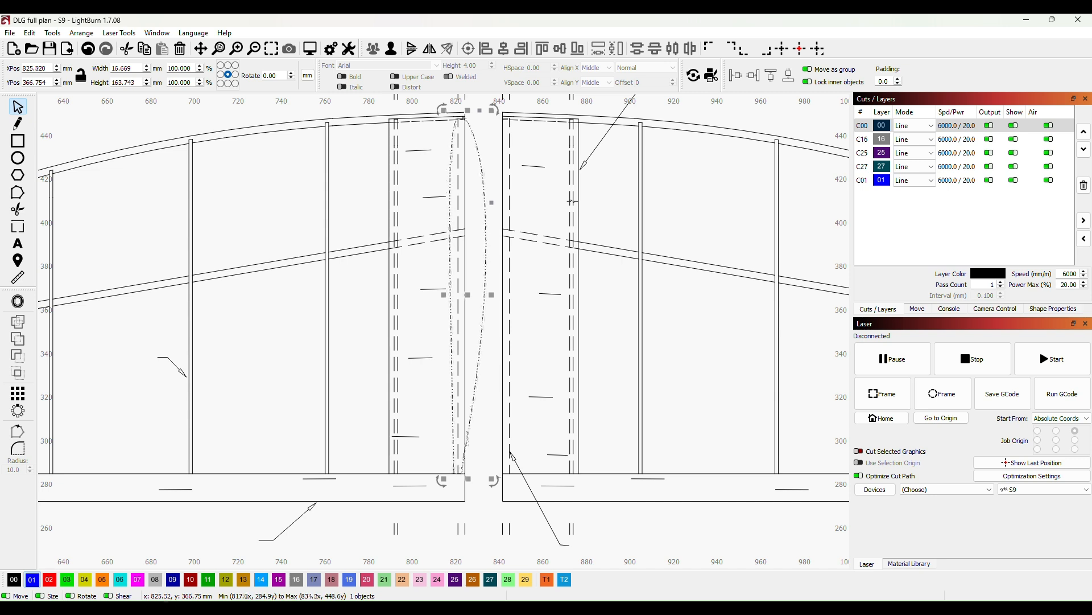
pyautogui.hotkey('ctrl', 'Left')
pyautogui.hotkey('ctrl', 'Left')
pyautogui.hotkey('ctrl', 'Left')
pyautogui.hotkey('ctrl', 'Left')
pyautogui.hotkey('ctrl', 'Left')
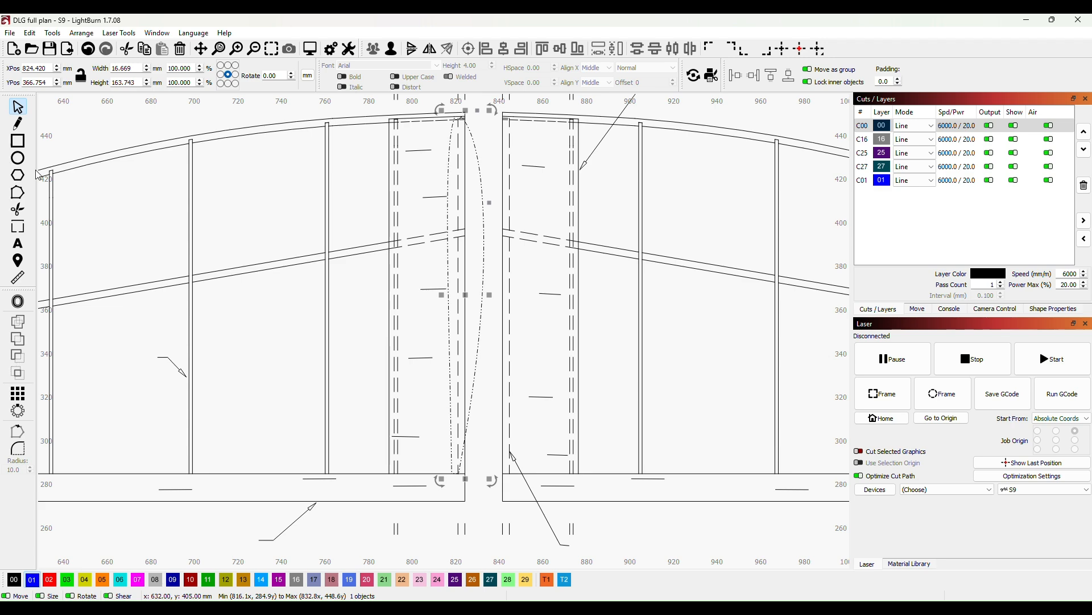
# - Measure from the root edge to the rib's curved side at the spar and nudge the rib to X 824.12 mm
pyautogui.click(20, 279)
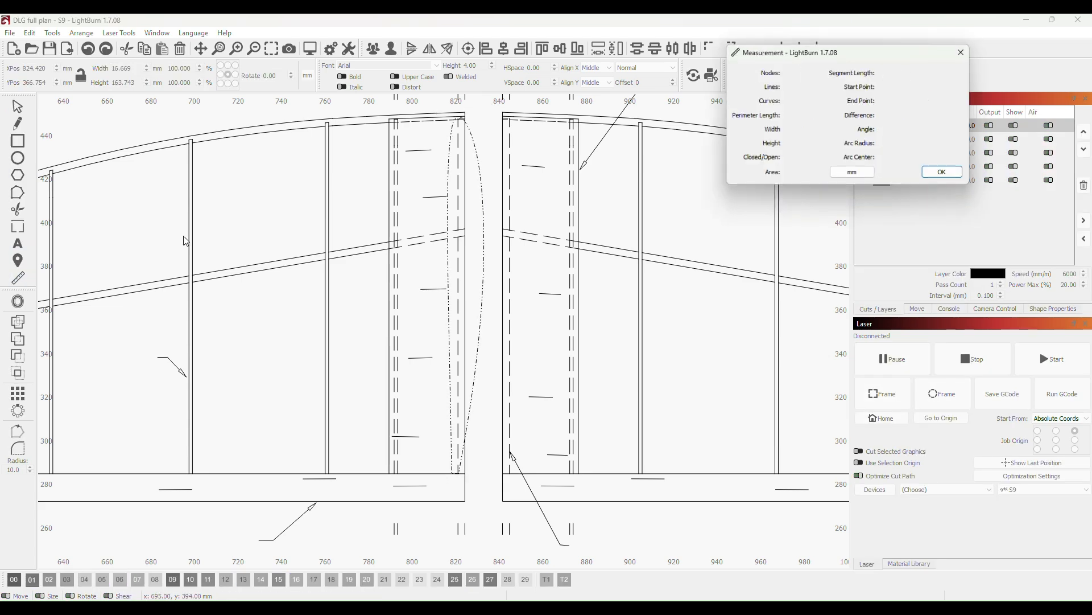
pyautogui.moveTo(467, 232); pyautogui.dragTo(485, 235)
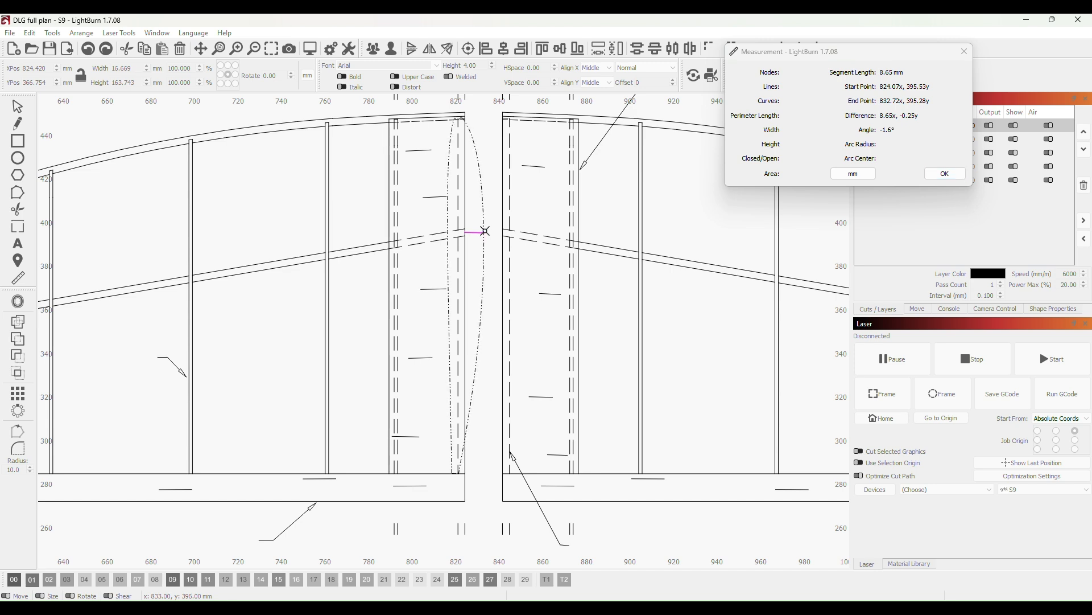
pyautogui.click(642, 285)
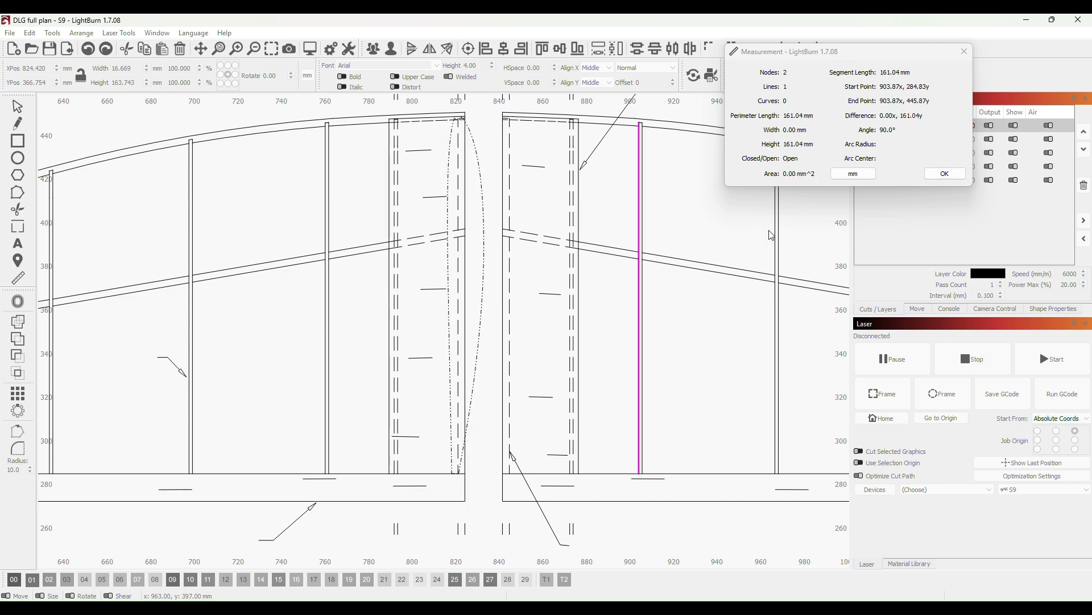
pyautogui.click(946, 174)
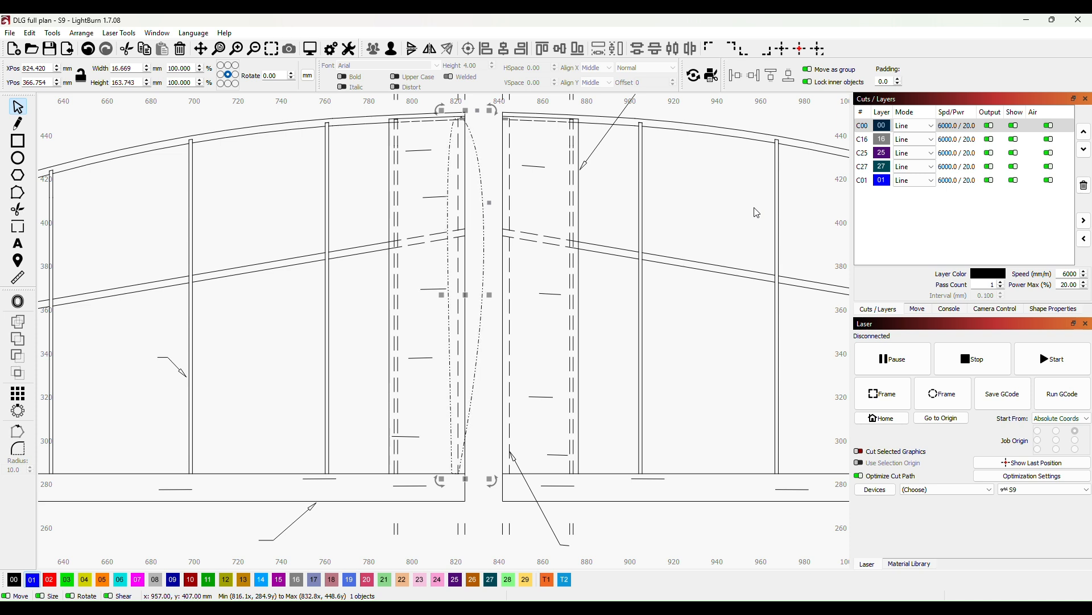
pyautogui.press('Left')
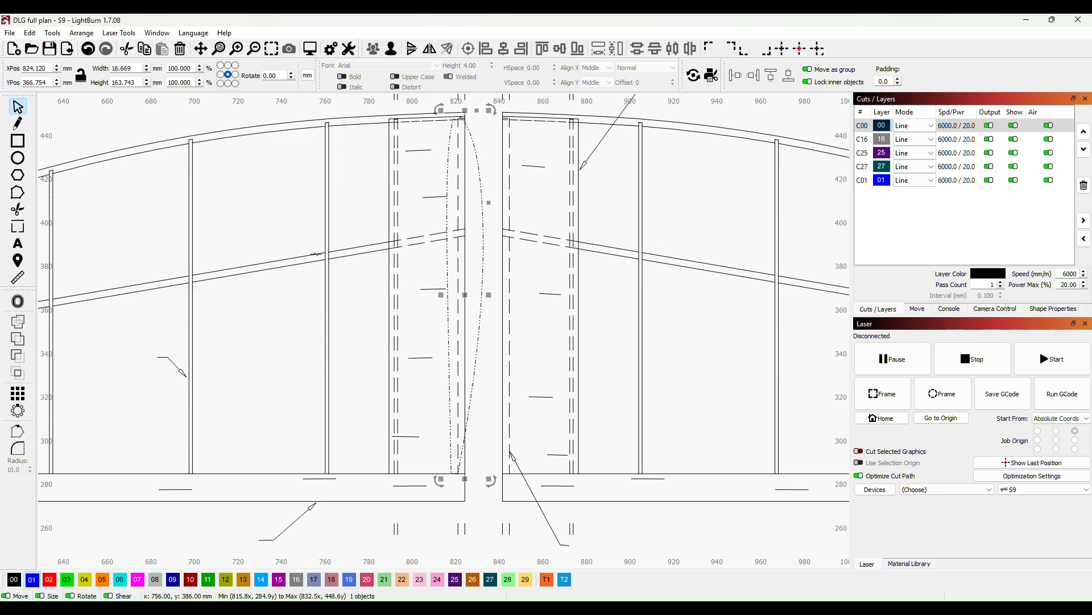
# - Move the spar hole circle from the work area onto the rib where the spar meets the root edge, about X 824.07, Y 395.32 mm
pyautogui.scroll(-5, 316, 298)
pyautogui.moveTo(274, 310); pyautogui.dragTo(487, 305)
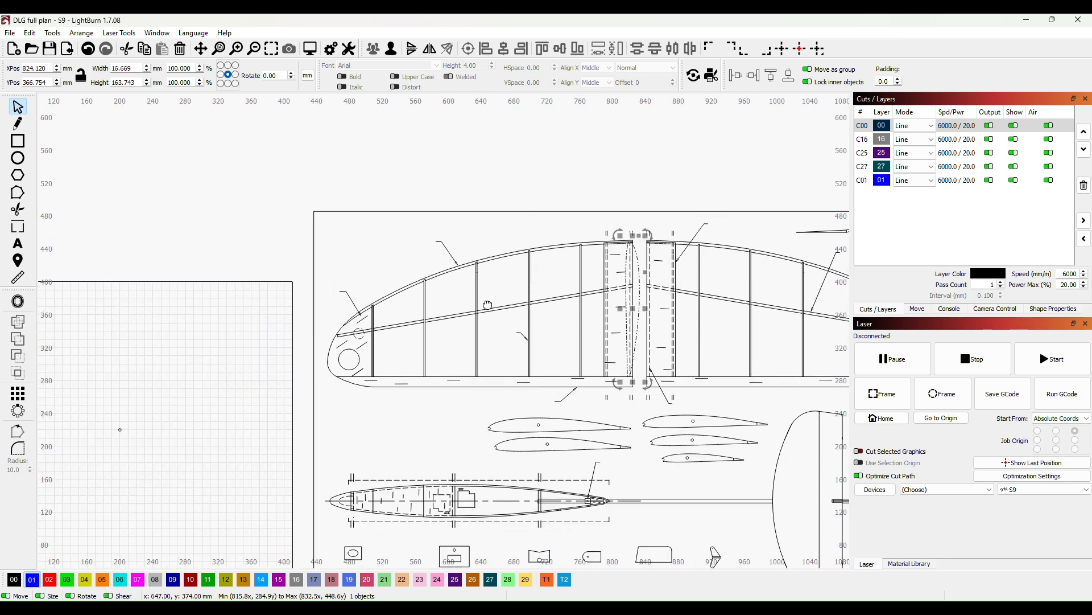
pyautogui.scroll(6, 121, 440)
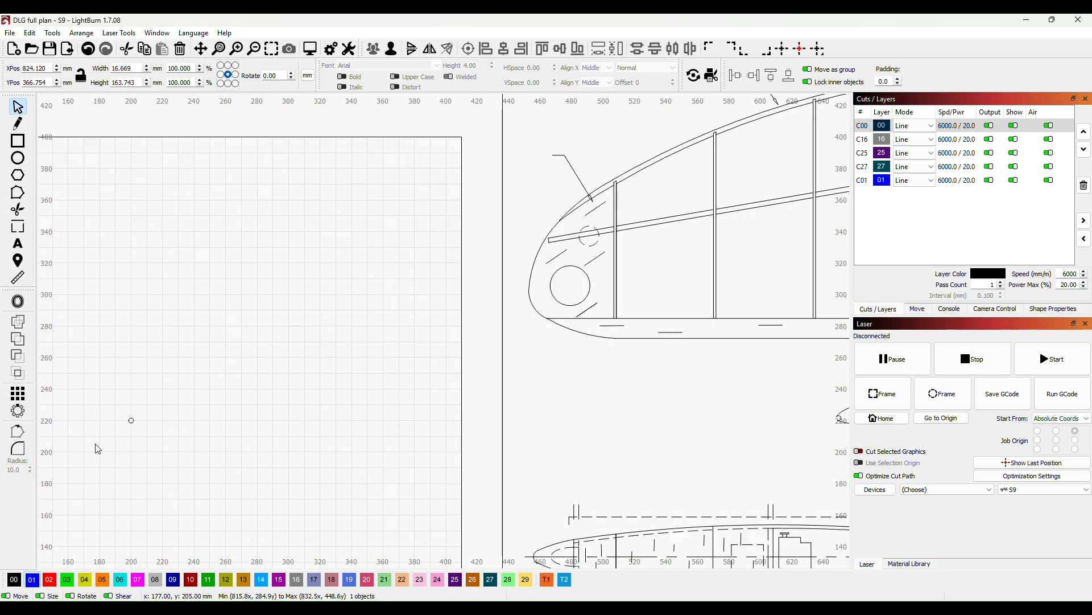
pyautogui.click(150, 408)
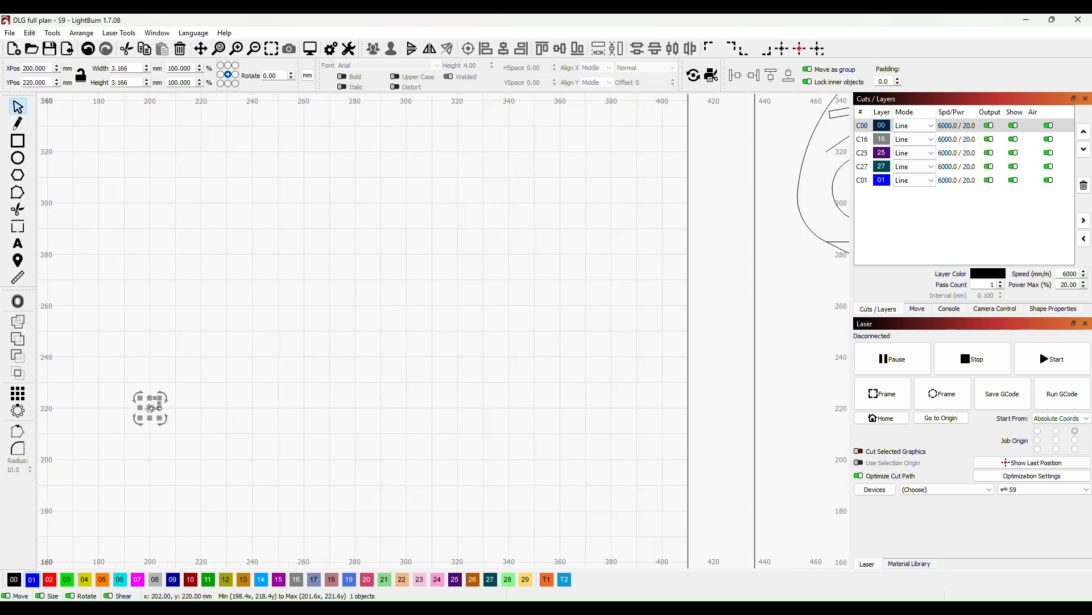
pyautogui.moveTo(150, 408); pyautogui.dragTo(584, 234)
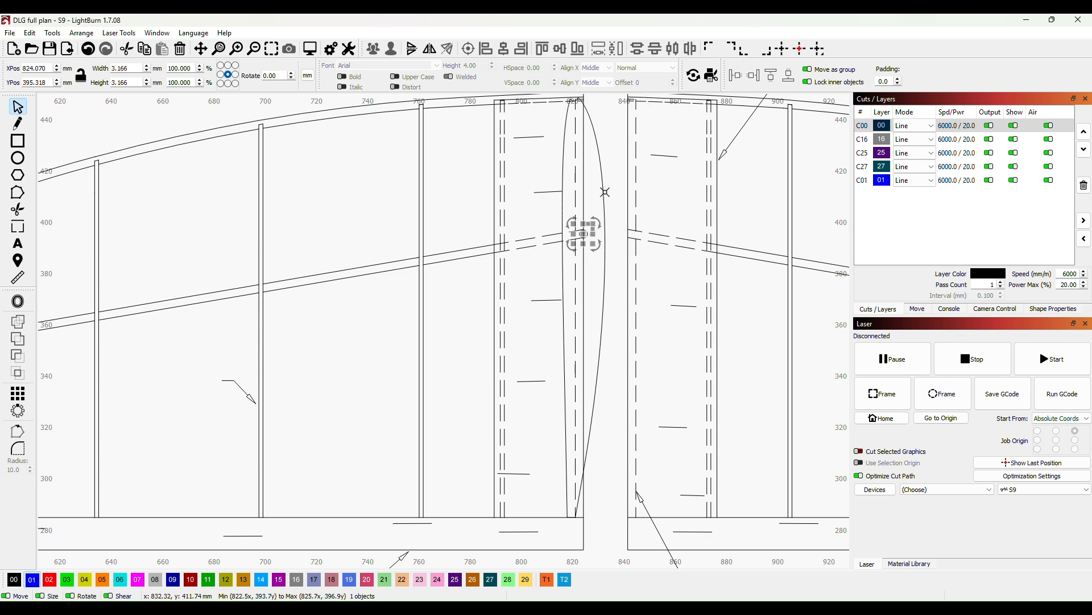
# - Group the spar hole circle with the W1 rib outline
pyautogui.keyDown('shift'); pyautogui.click(605, 195); pyautogui.keyUp('shift')
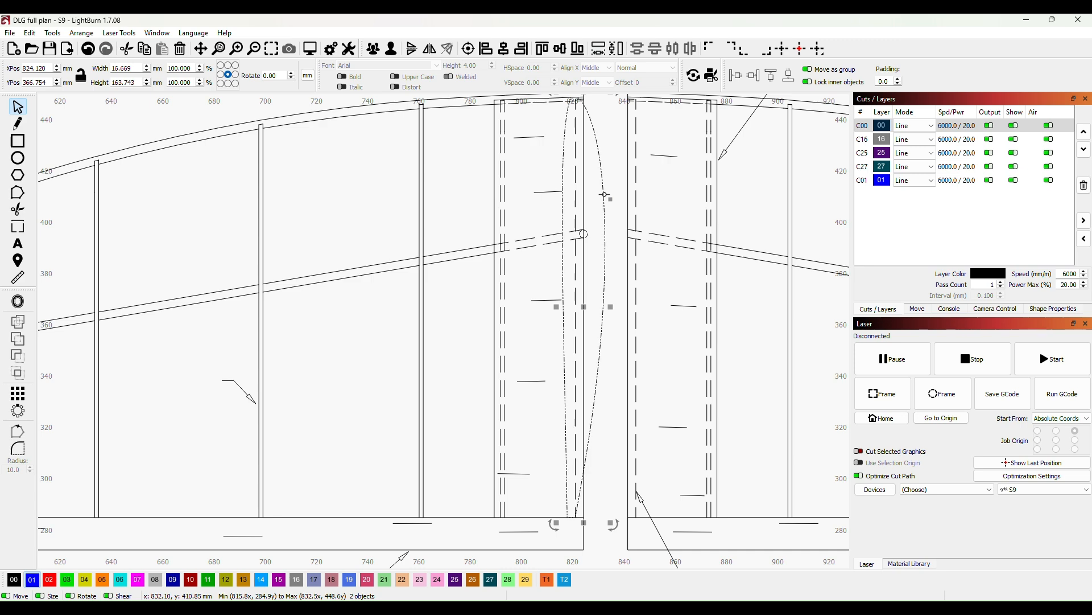
pyautogui.rightClick(606, 196)
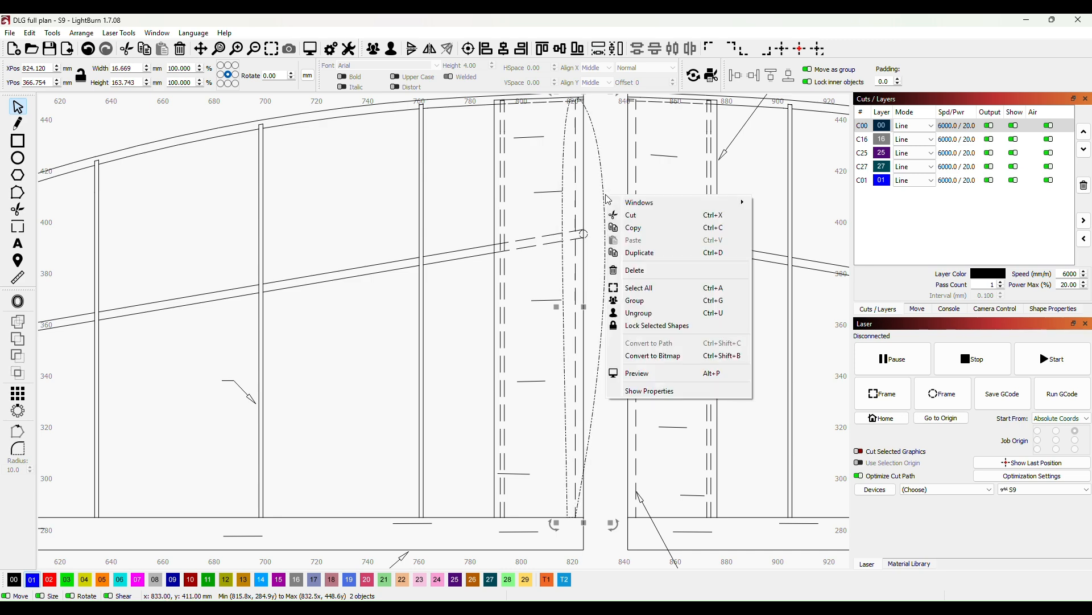
pyautogui.click(635, 300)
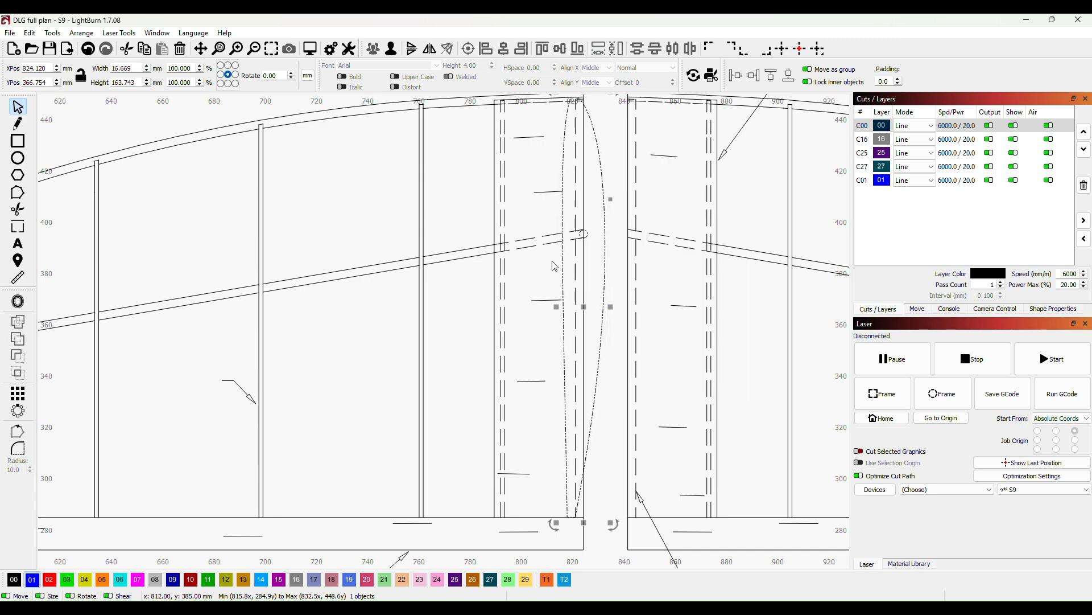
# - Move the grouped rib back onto the work area above the W2 rib and rotate it horizontal, about X 212, Y 173.6 mm
pyautogui.scroll(-2, 490, 273)
pyautogui.scroll(-2, 490, 273)
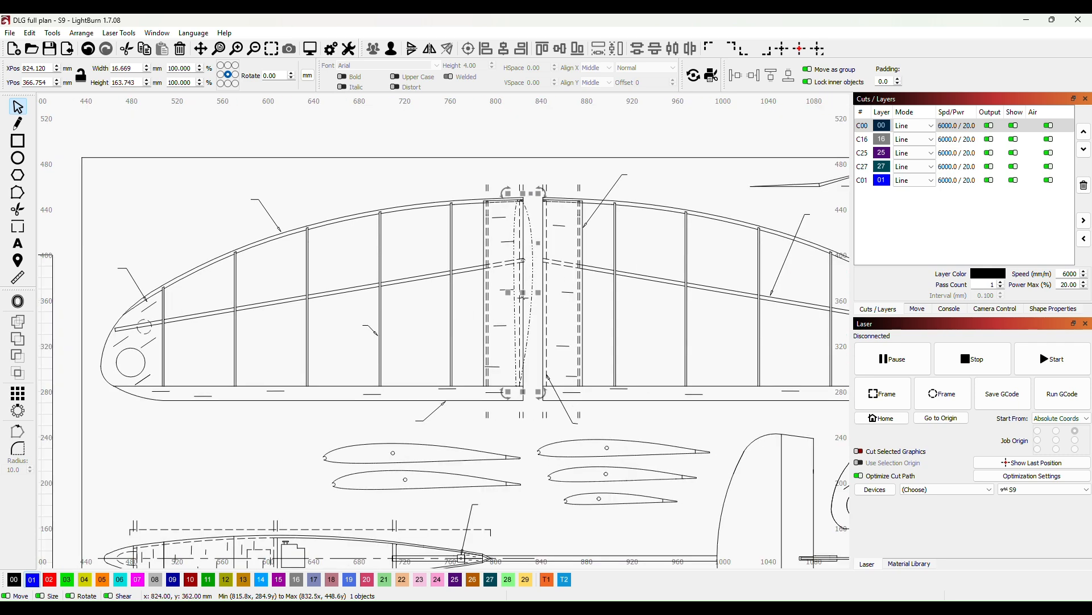
pyautogui.moveTo(526, 293); pyautogui.dragTo(297, 389)
pyautogui.moveTo(312, 485); pyautogui.dragTo(376, 373)
pyautogui.click(425, 319)
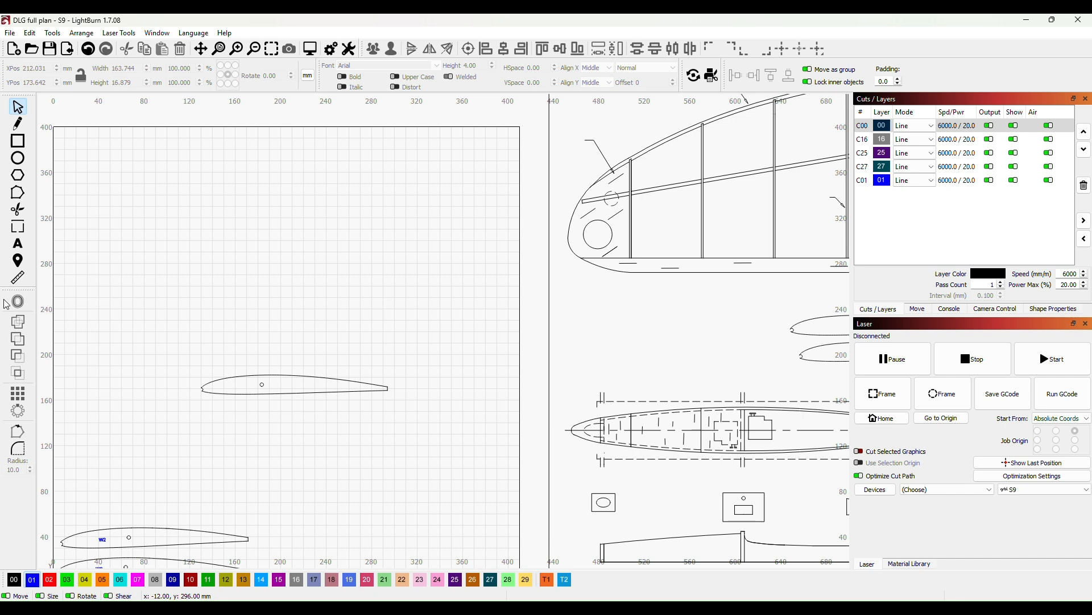
# - Add a 4 mm Arial text label "W1" on layer 01 inside the rib, between its nose and the spar hole
pyautogui.click(18, 244)
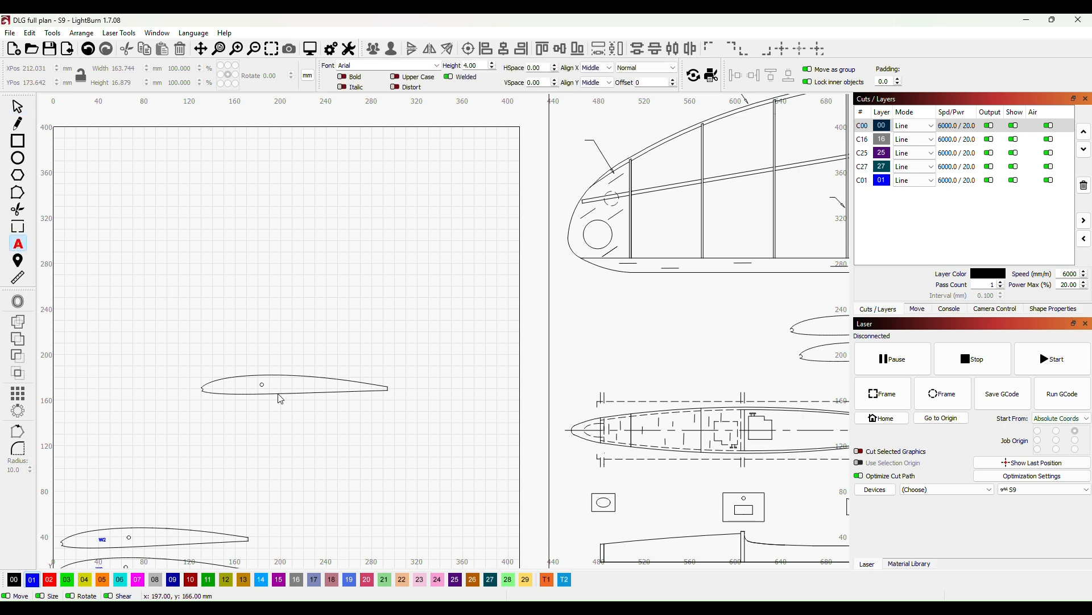
pyautogui.click(273, 387)
pyautogui.click(239, 385)
pyautogui.click(355, 284)
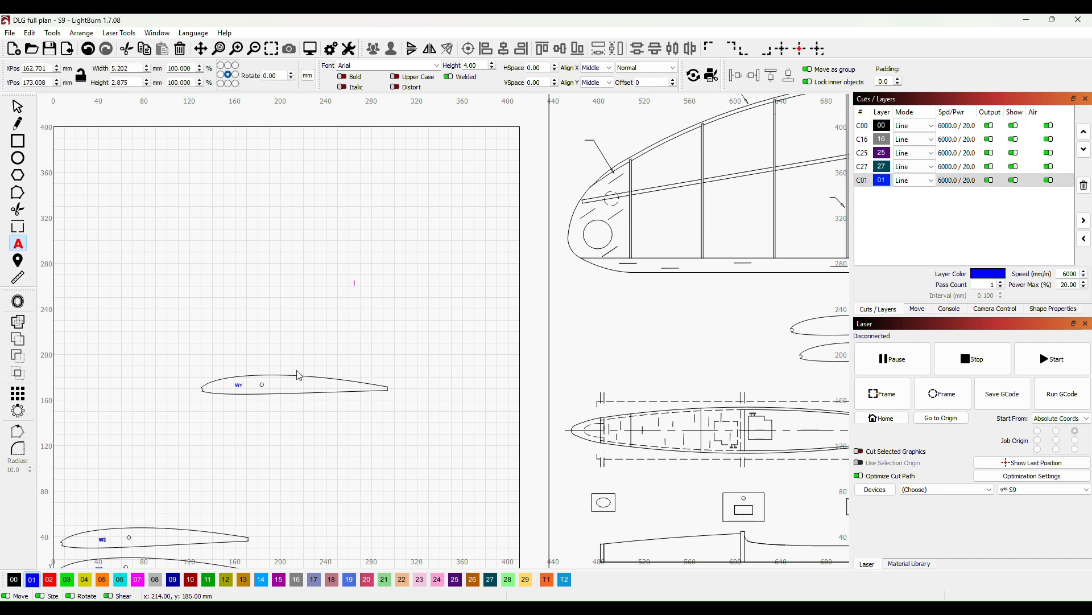
pyautogui.click(18, 106)
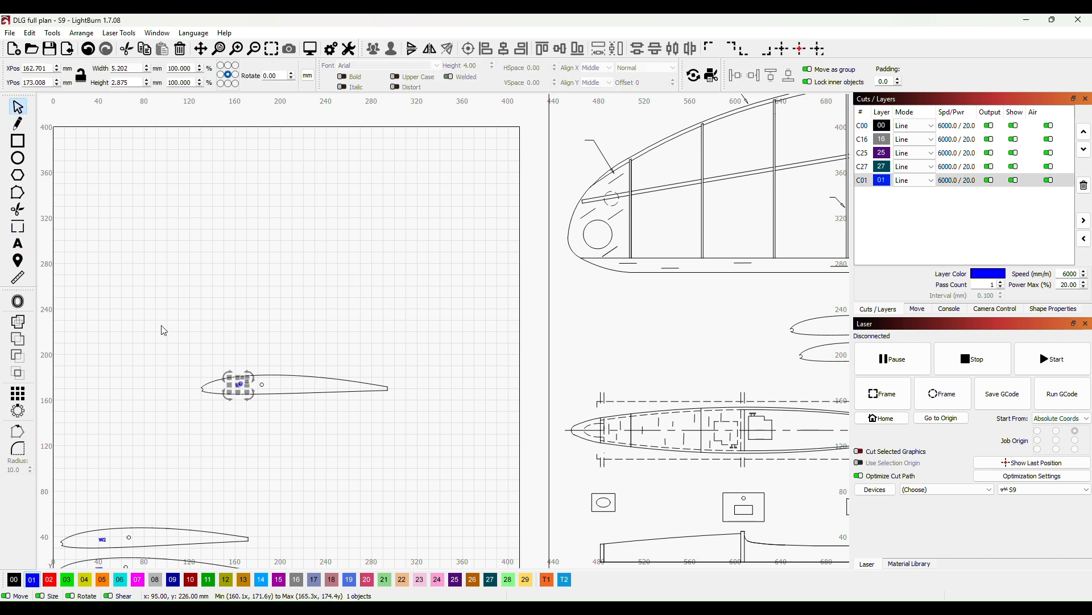
# - Group the W1 label with the rib outline and its spar hole
pyautogui.moveTo(150, 323); pyautogui.dragTo(467, 451)
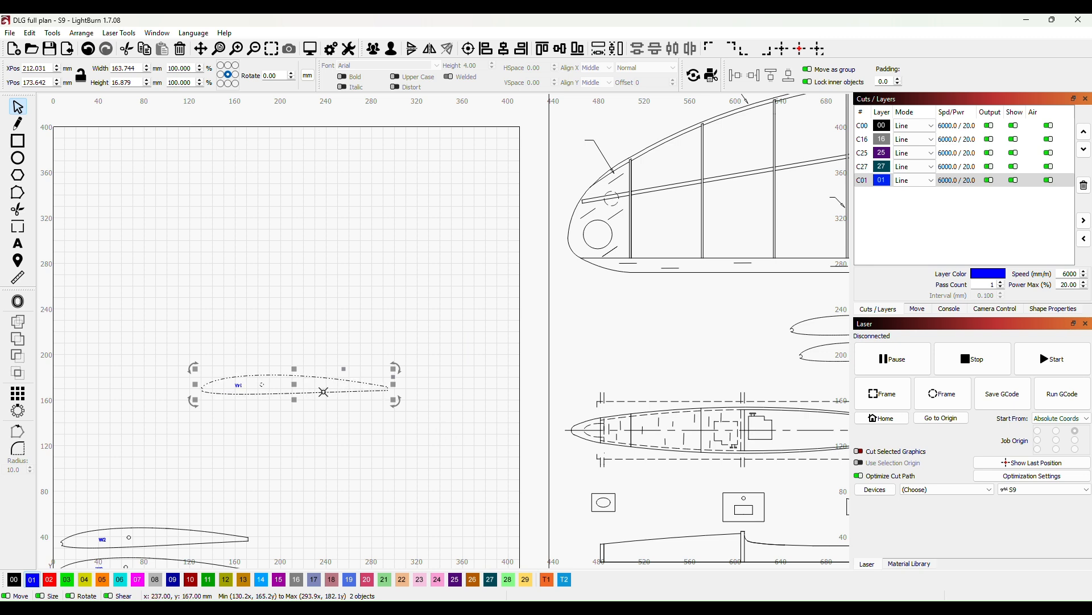
pyautogui.rightClick(324, 392)
pyautogui.click(362, 500)
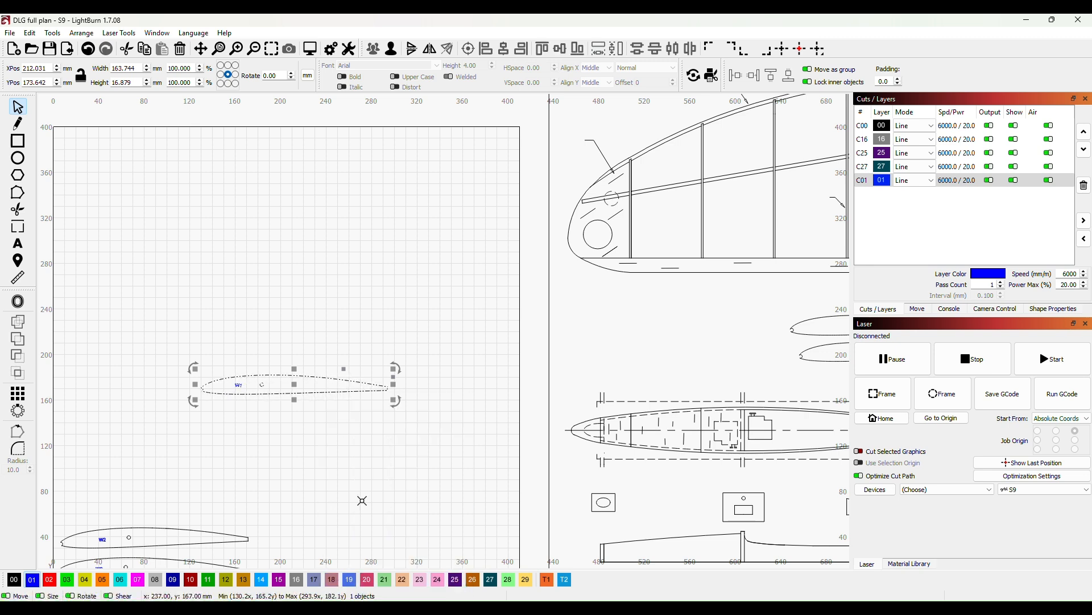
# - Add one holding tab to the upper edge and one to the lower edge of the W1 rib outline
pyautogui.click(21, 229)
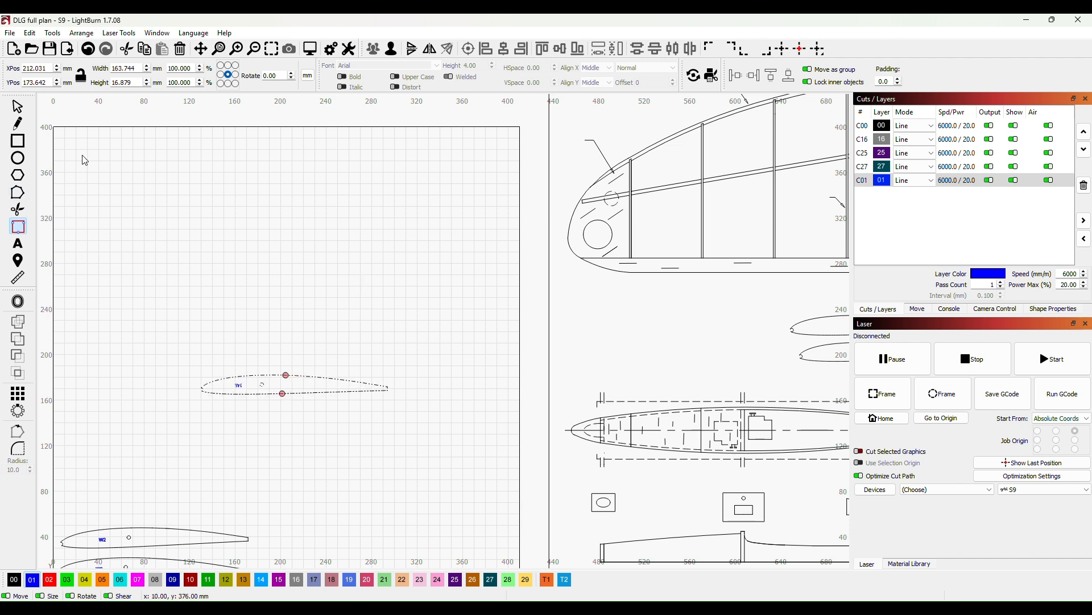
pyautogui.click(18, 108)
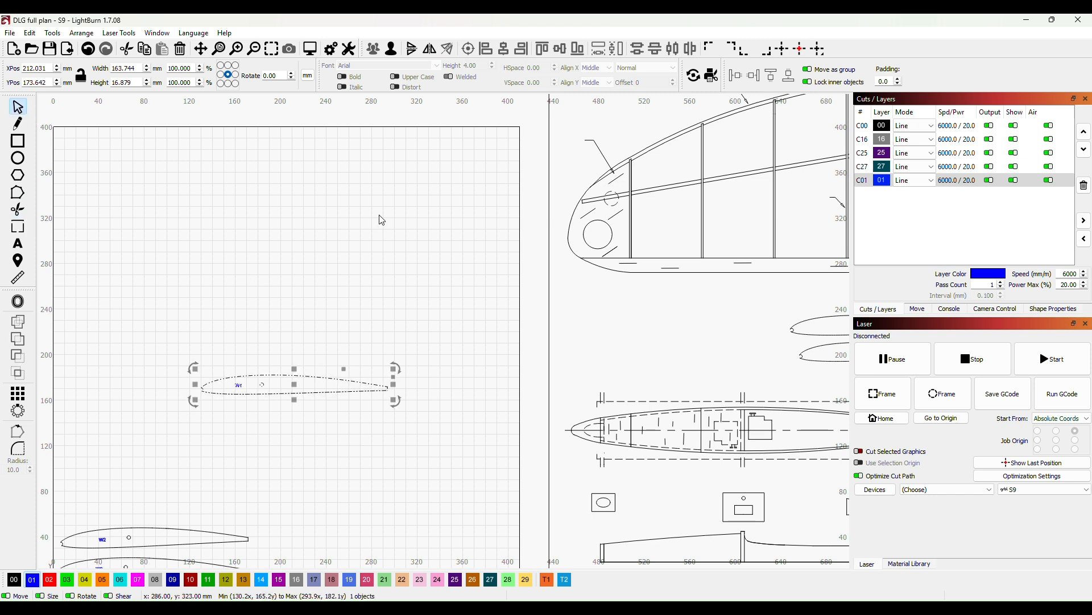
# - Duplicate the grouped W1 rib and move both copies together to about X 106, Y 191 mm, clear of the W2 rib
pyautogui.hotkey('ctrl', 'c')
pyautogui.hotkey('ctrl', 'v')
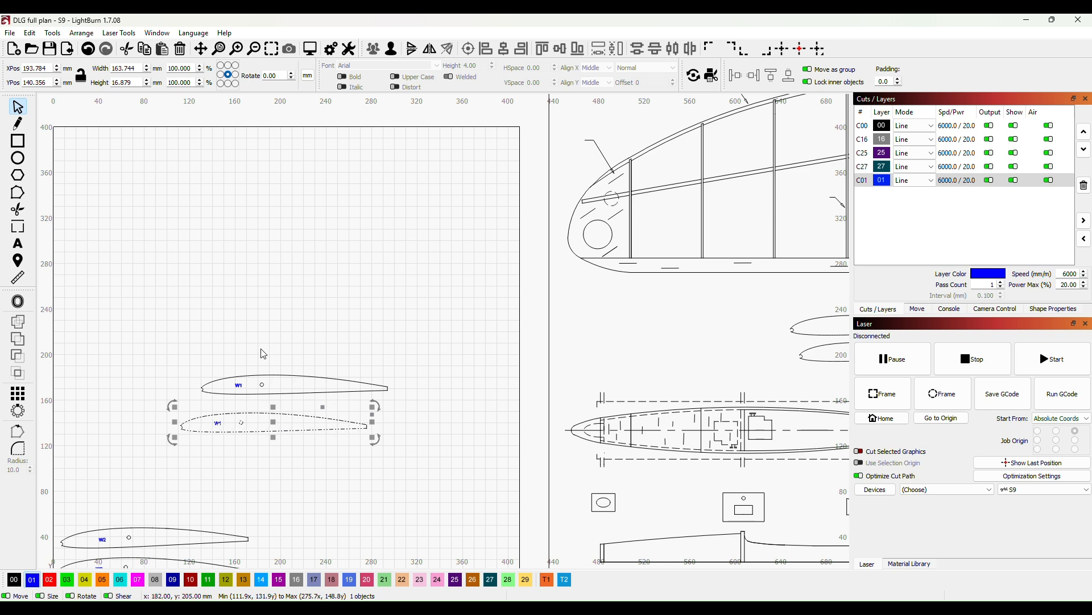
pyautogui.click(285, 319)
pyautogui.moveTo(135, 326); pyautogui.dragTo(485, 471)
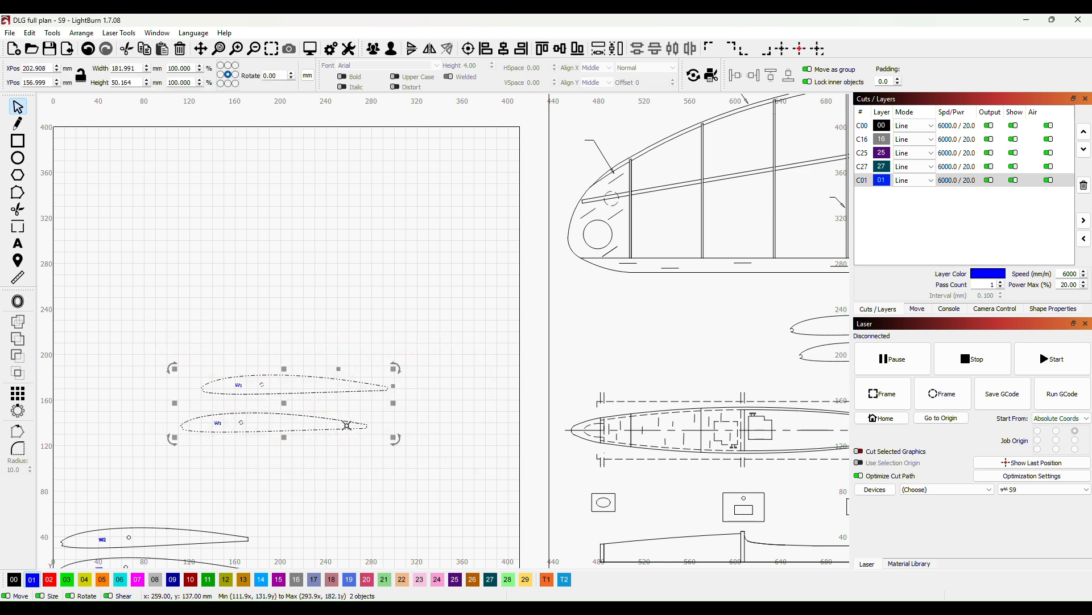
pyautogui.moveTo(283, 402); pyautogui.dragTo(172, 363)
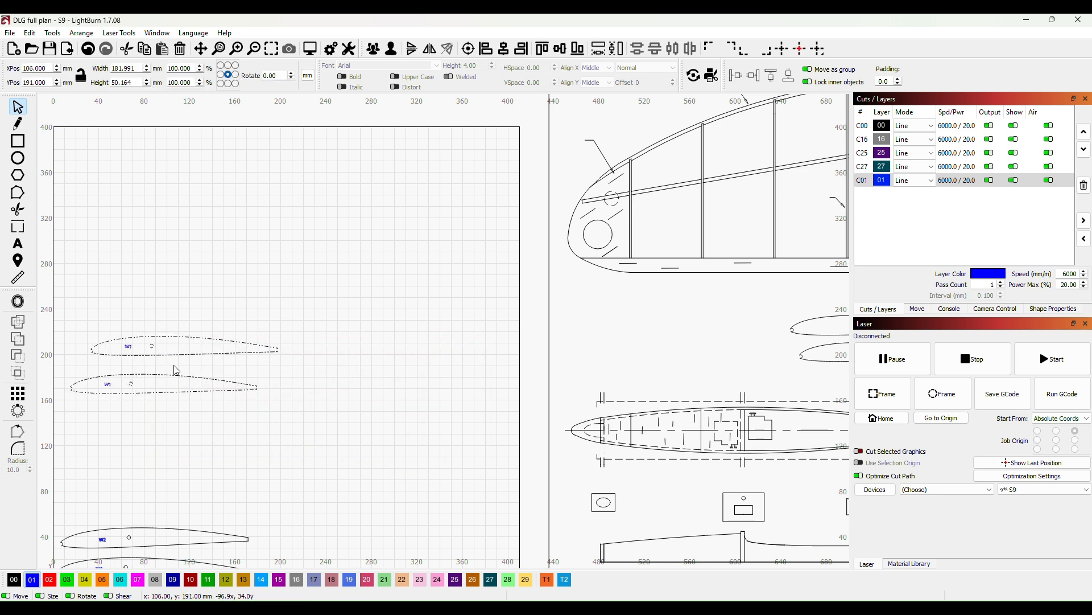
pyautogui.click(302, 475)
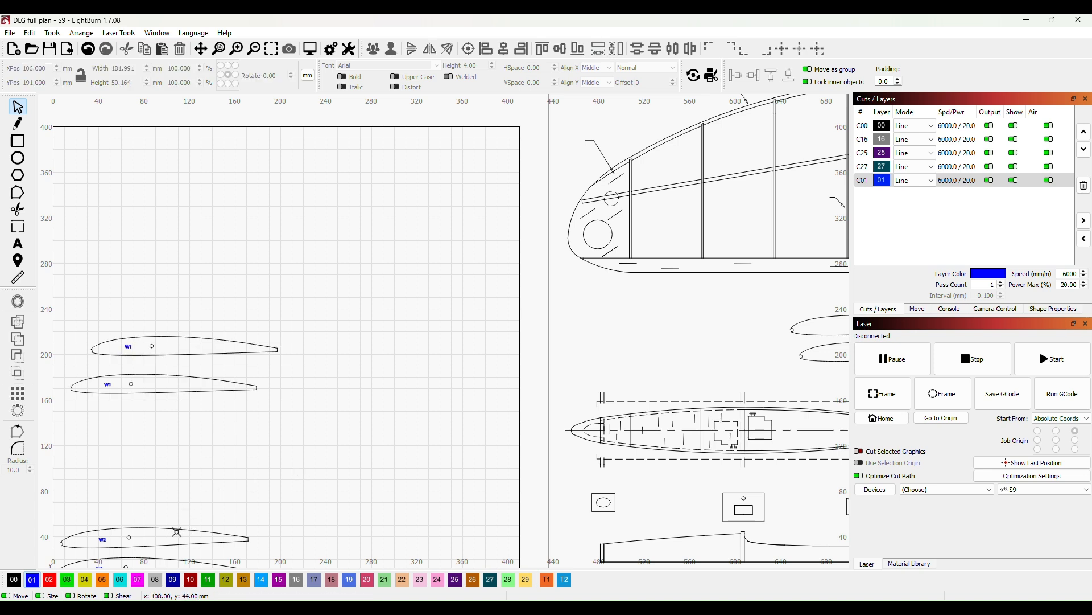
# - Move the upper W2 rib to free space at about X 287, Y 148 mm and ungroup it completely
pyautogui.moveTo(177, 531); pyautogui.dragTo(402, 407)
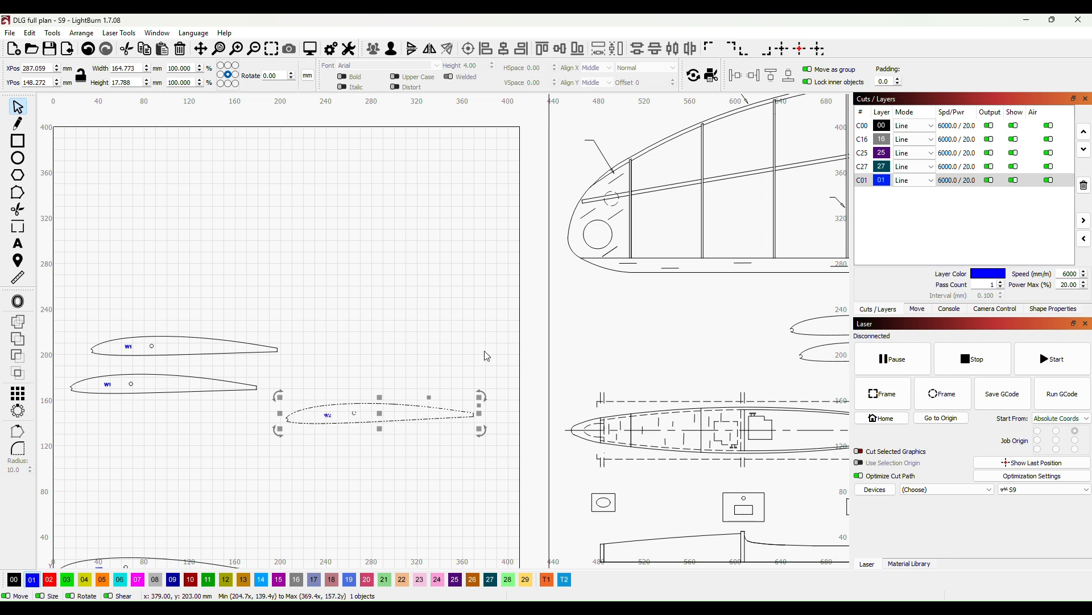
pyautogui.moveTo(765, 355); pyautogui.dragTo(648, 325)
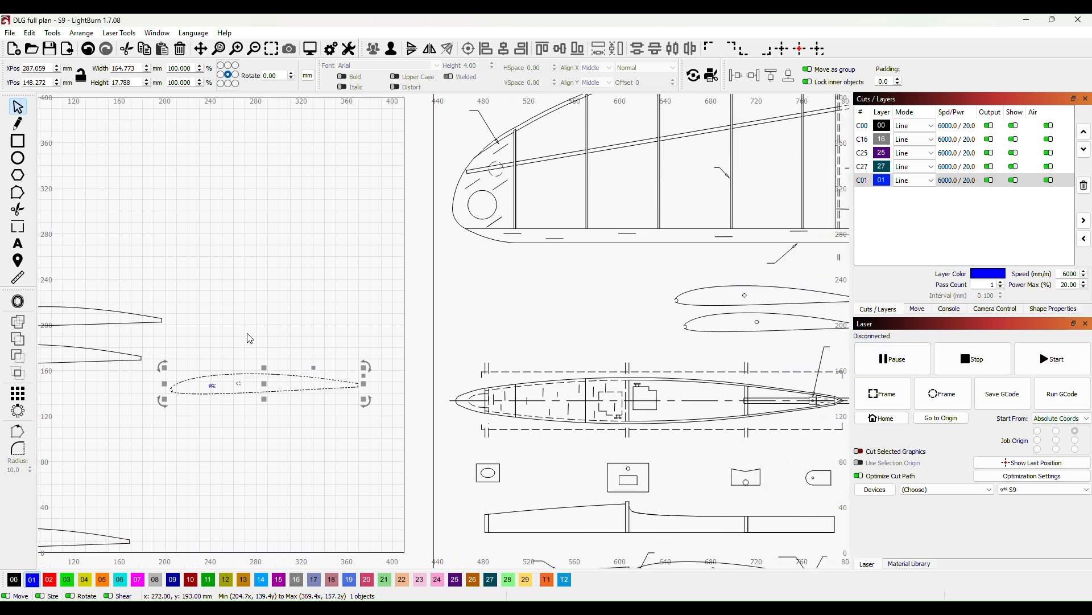
pyautogui.moveTo(288, 343); pyautogui.dragTo(367, 344)
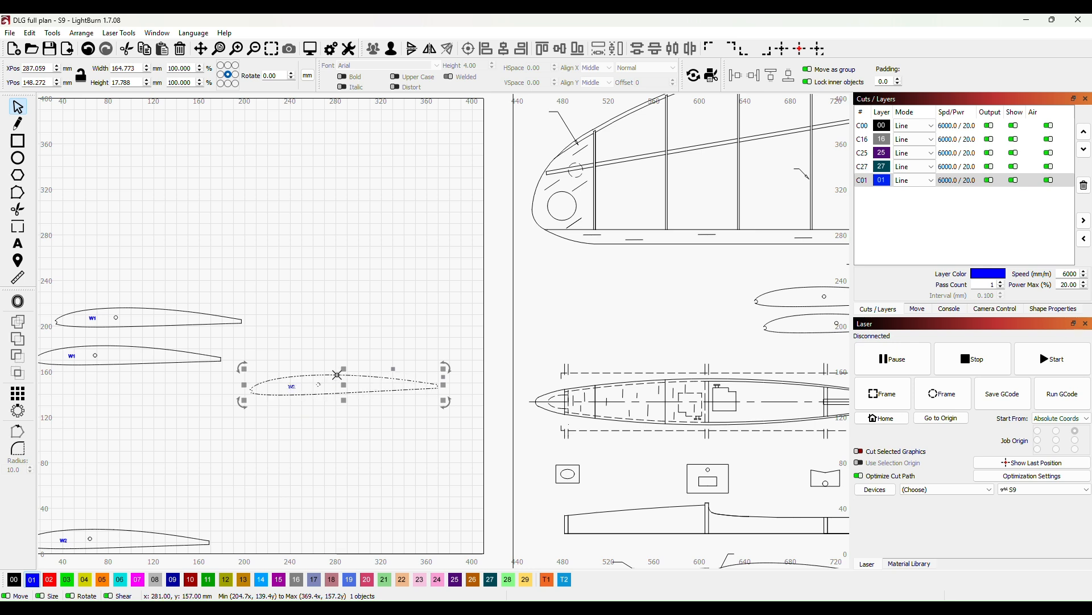
pyautogui.rightClick(337, 376)
pyautogui.click(393, 495)
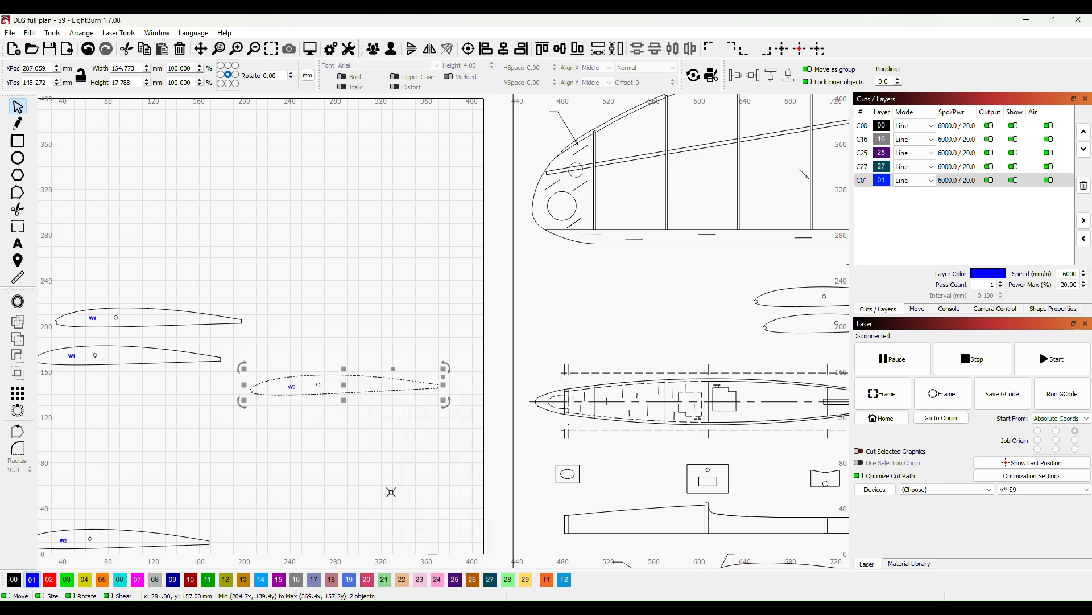
pyautogui.rightClick(354, 394)
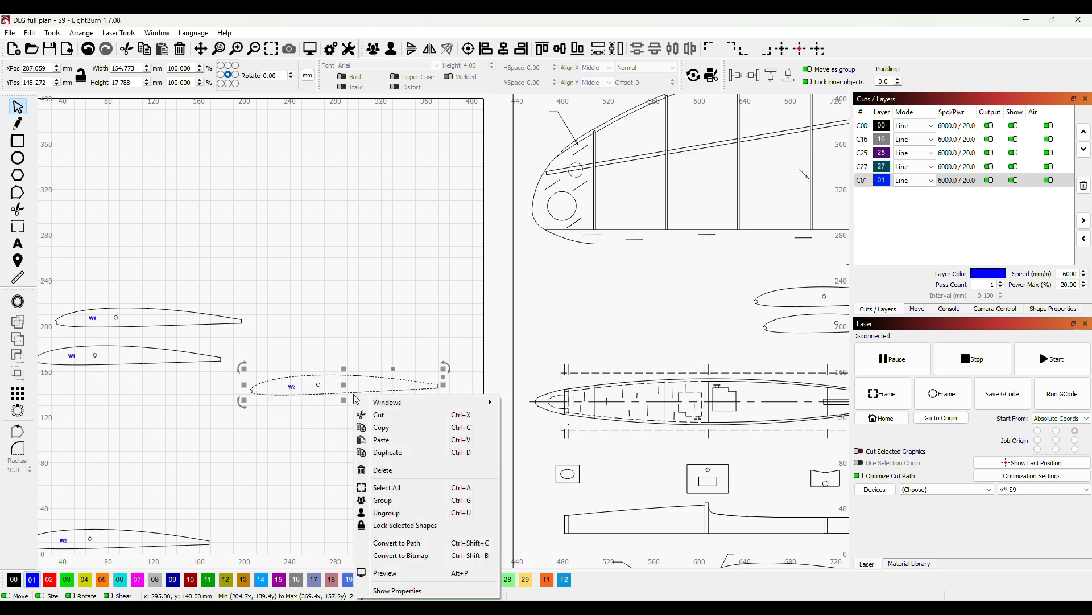
pyautogui.click(386, 514)
pyautogui.click(335, 462)
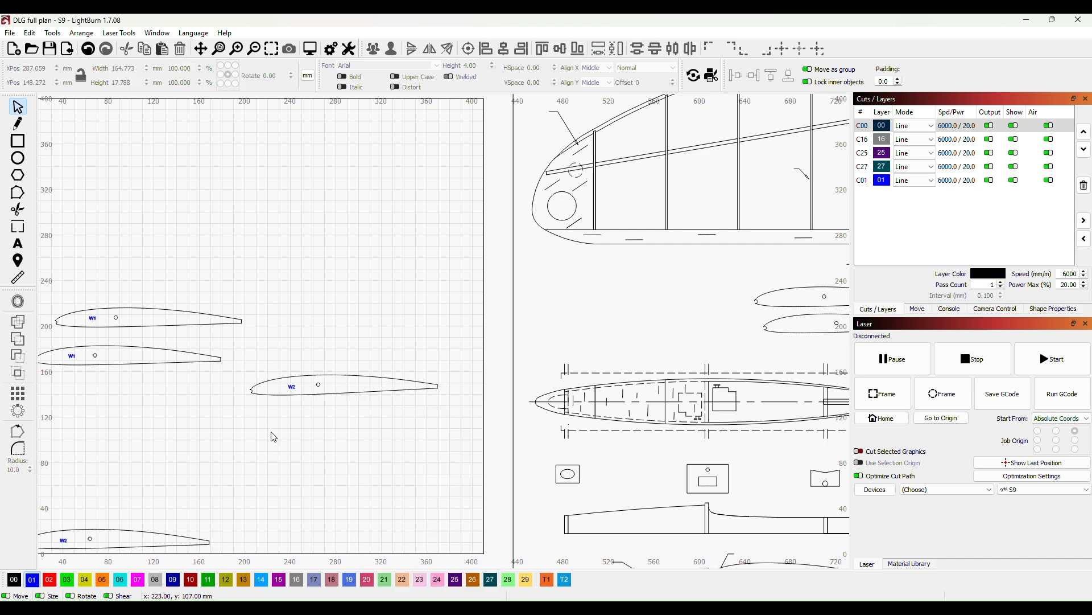
# - Delete the ungrouped rib's W2 label and move its spar hole out above the outline, to about X 305, Y 283 mm
pyautogui.click(293, 387)
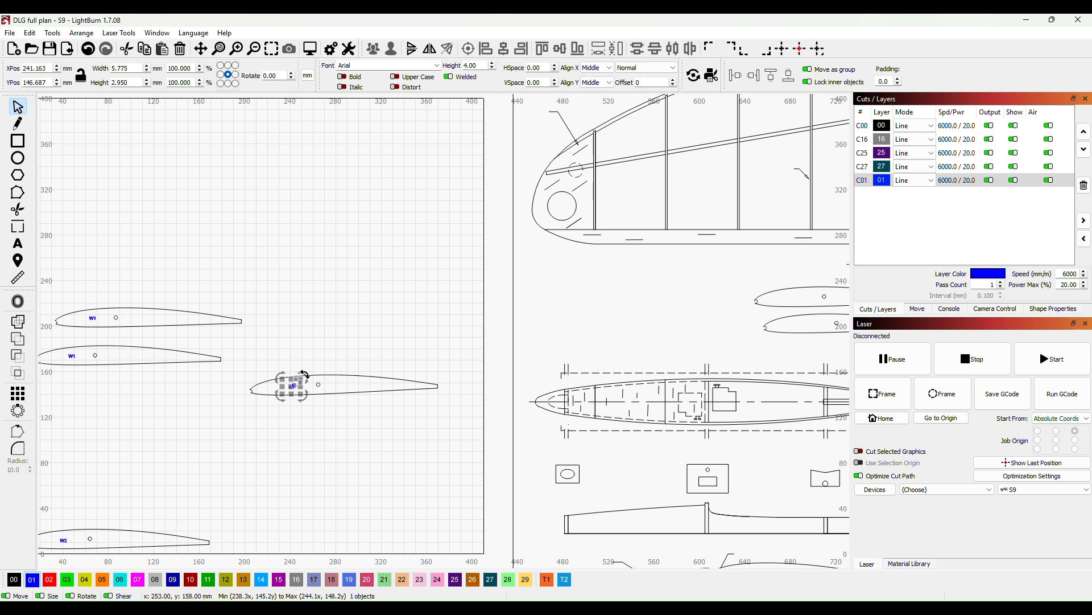
pyautogui.press('Delete')
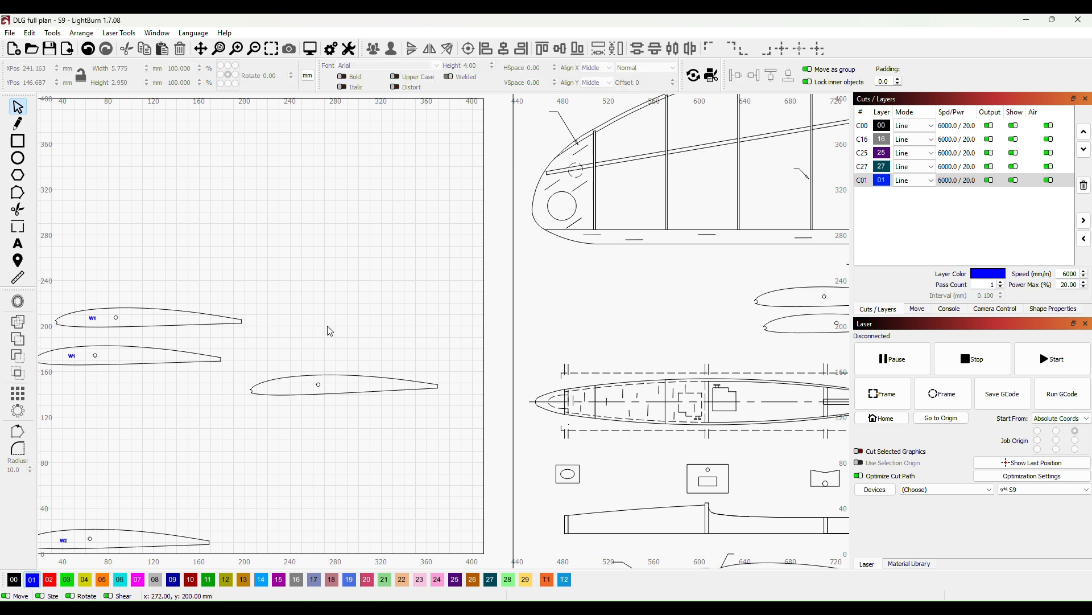
pyautogui.click(320, 385)
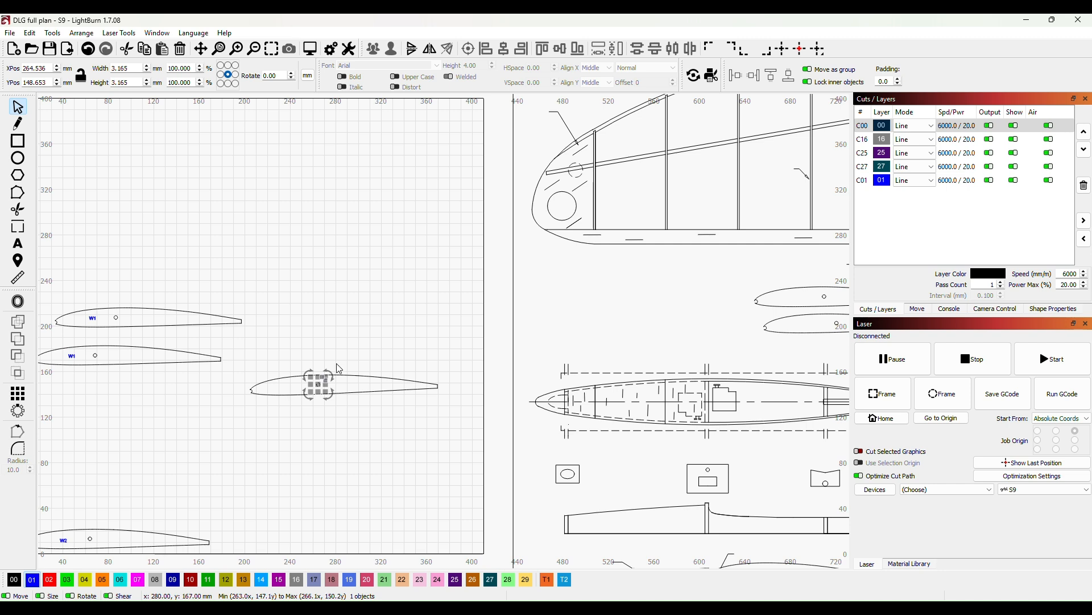
pyautogui.hotkey('ctrl', 'x')
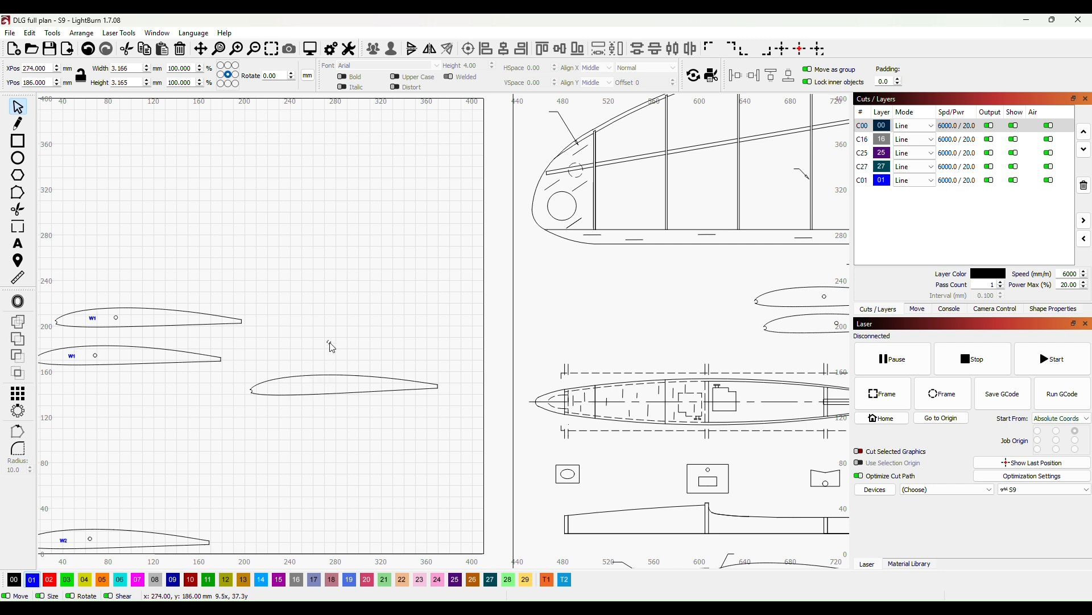
pyautogui.hotkey('ctrl', 'v')
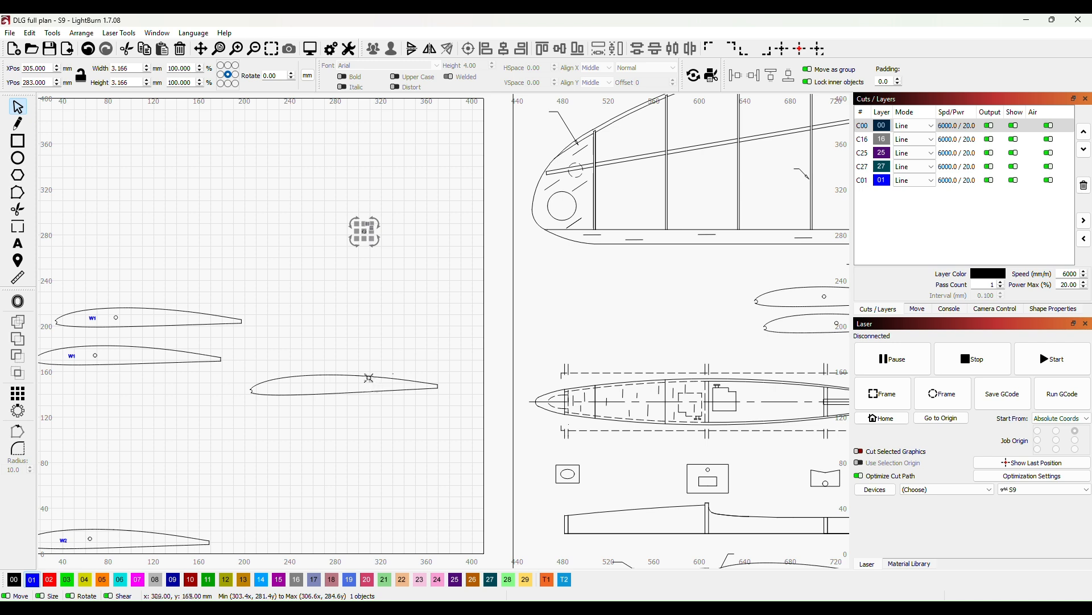
# - Group the segments of the bare rib outline into one object, leaving the spar hole out
pyautogui.moveTo(232, 366); pyautogui.dragTo(479, 438)
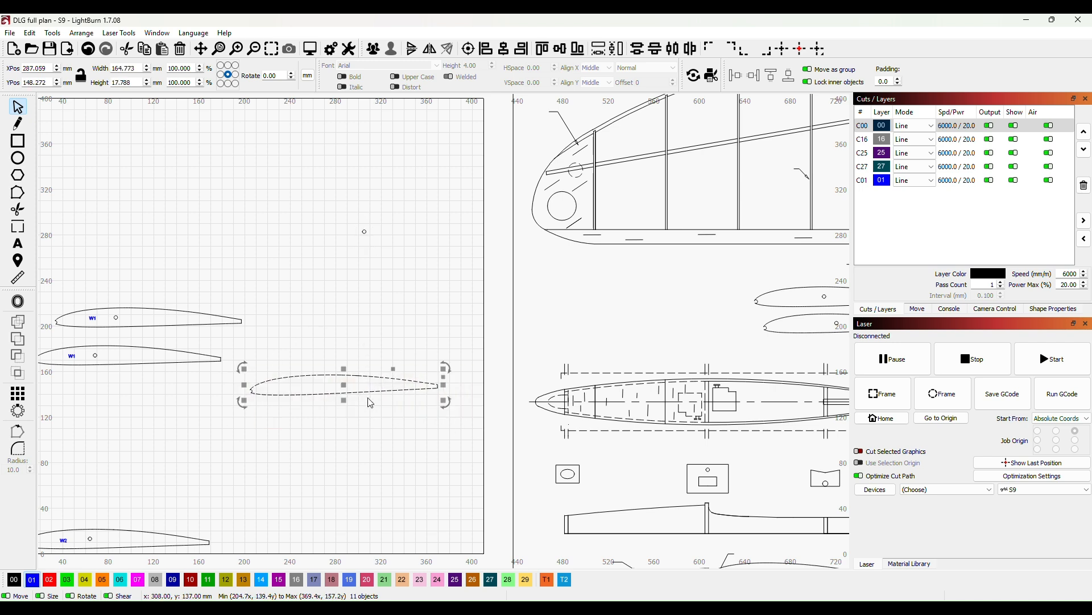
pyautogui.rightClick(368, 391)
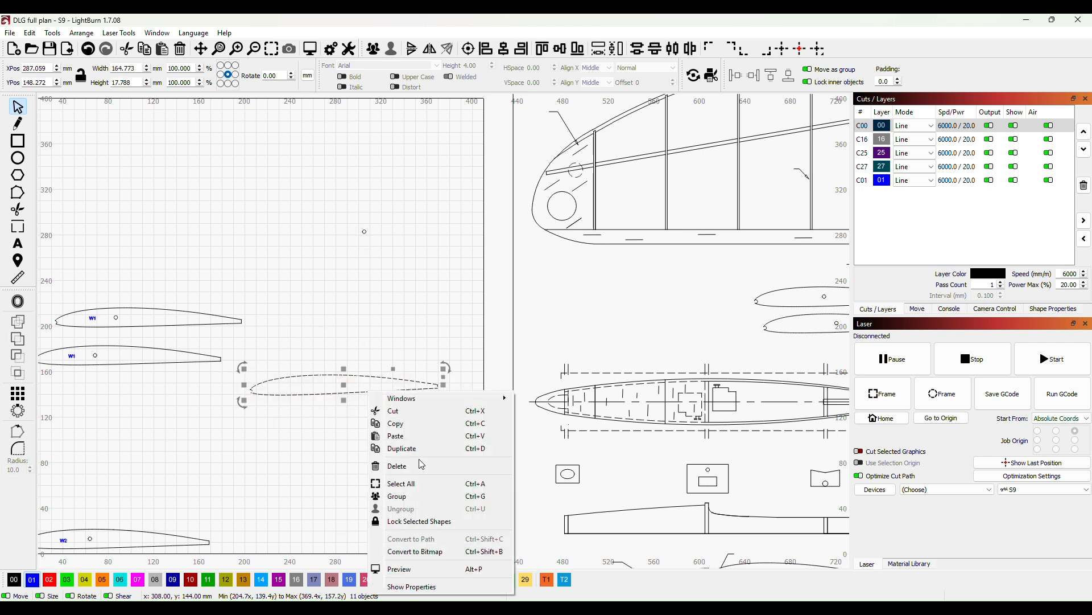
pyautogui.click(414, 504)
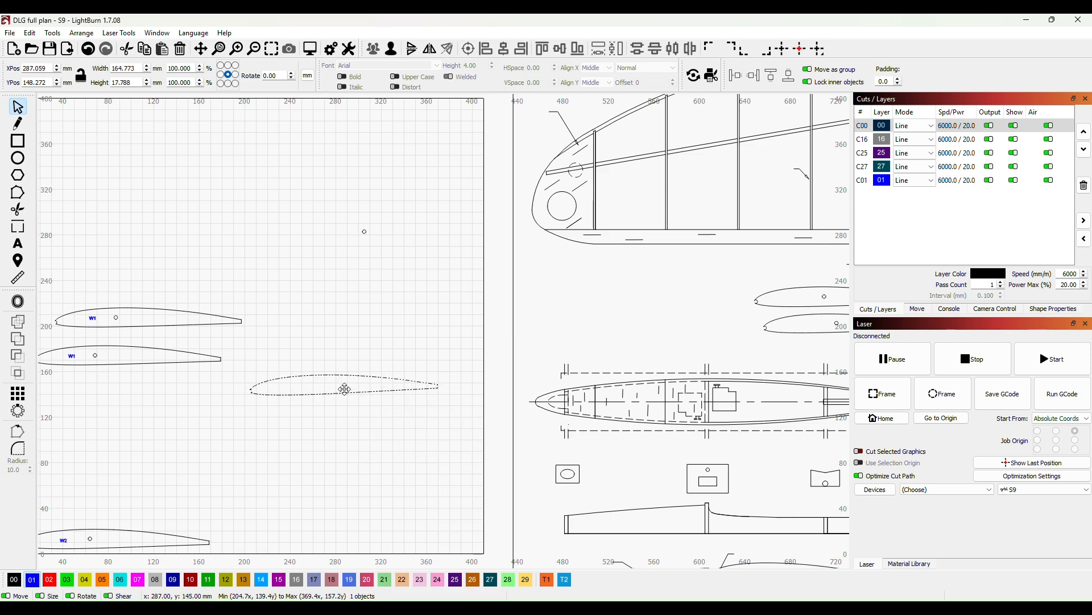
# - Place the grouped outline upright, nose up, over the plan's dashed innermost rib in the left wing half, about X 798, Y 369 mm
pyautogui.moveTo(344, 389); pyautogui.dragTo(759, 266)
pyautogui.moveTo(717, 334); pyautogui.dragTo(237, 502)
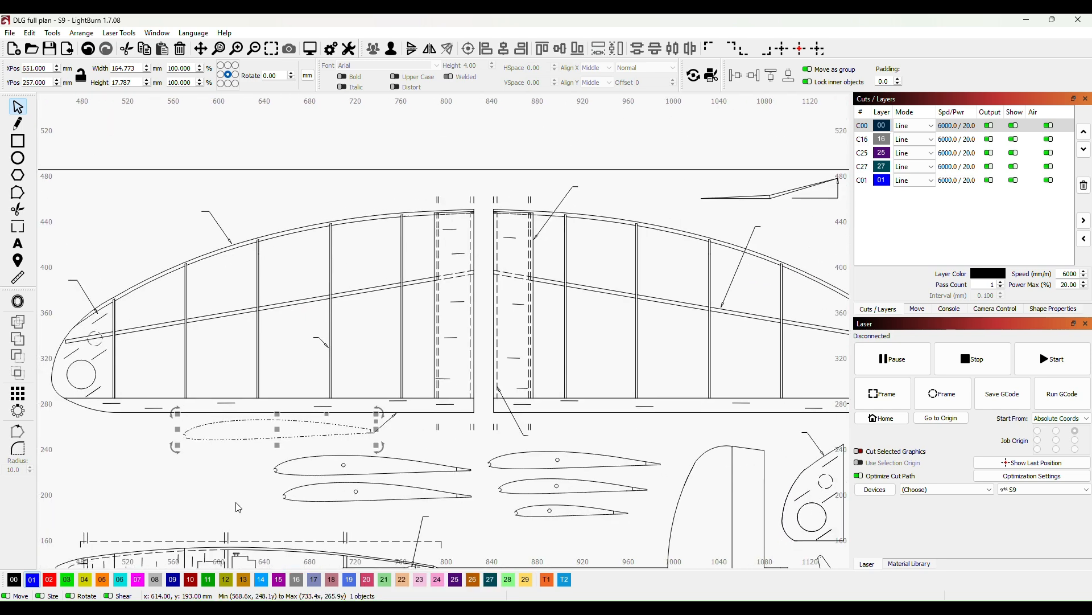
pyautogui.moveTo(276, 439); pyautogui.dragTo(401, 290)
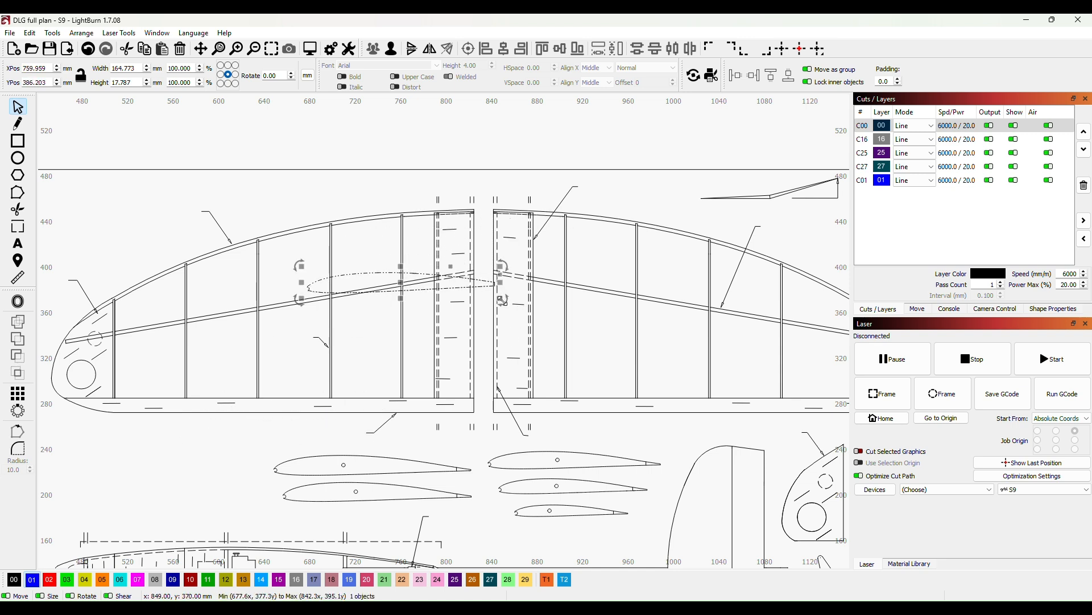
pyautogui.moveTo(502, 301); pyautogui.dragTo(376, 408)
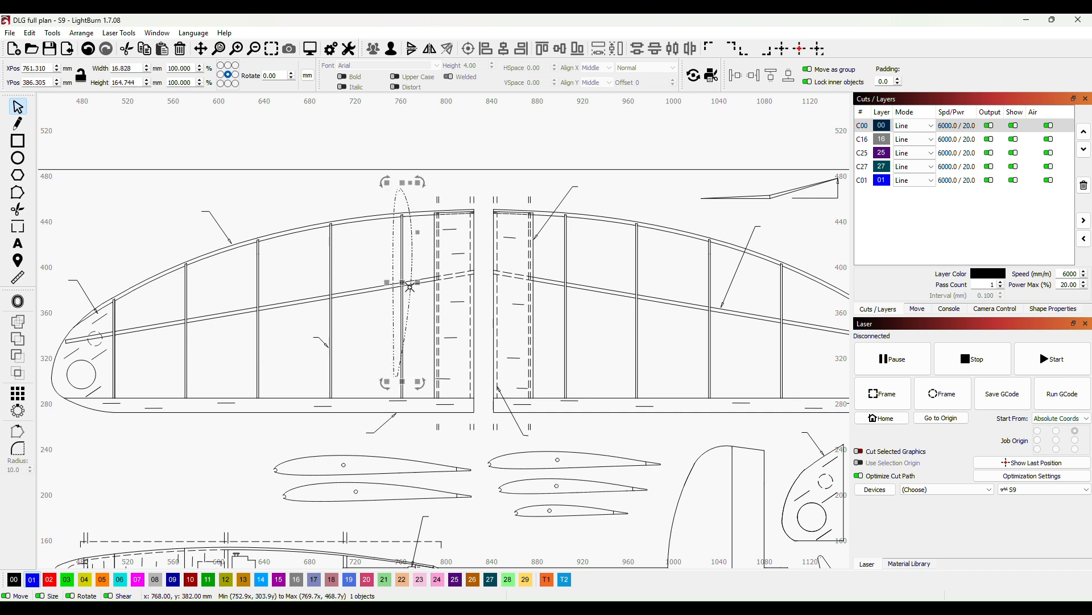
pyautogui.moveTo(401, 284); pyautogui.dragTo(440, 307)
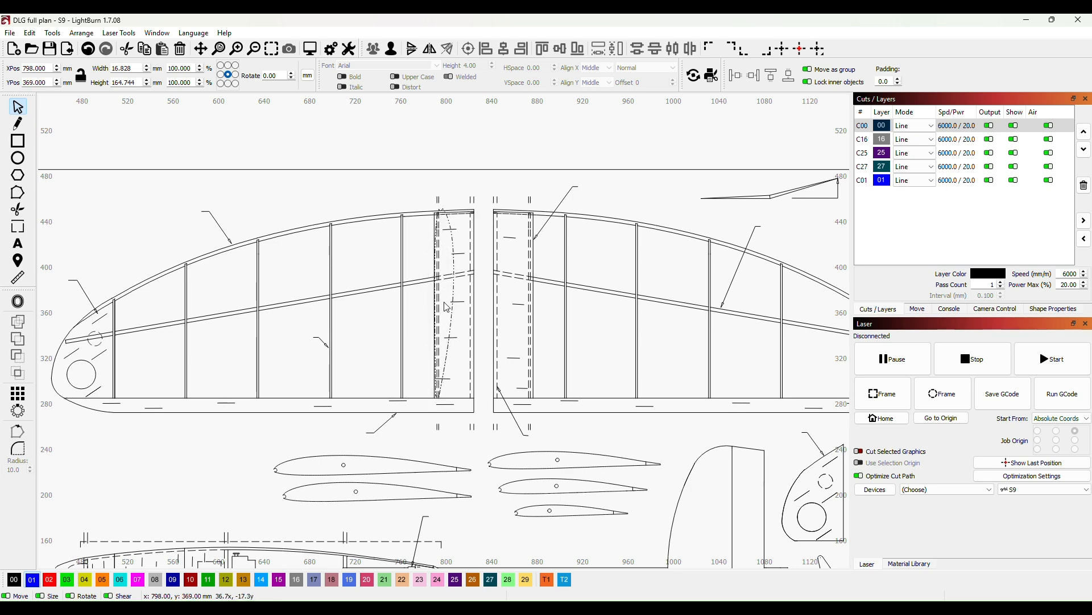
# - Nudge the outline down to Y 367.2 mm so its tail end meets the front line of the trailing-edge strip
pyautogui.scroll(6, 441, 404)
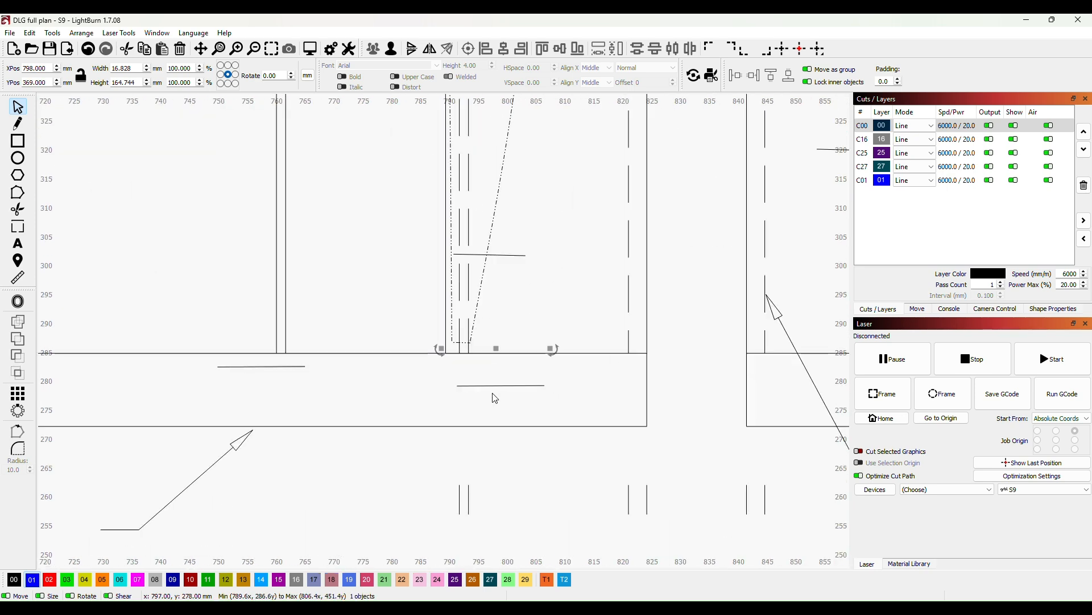
pyautogui.scroll(3, 495, 399)
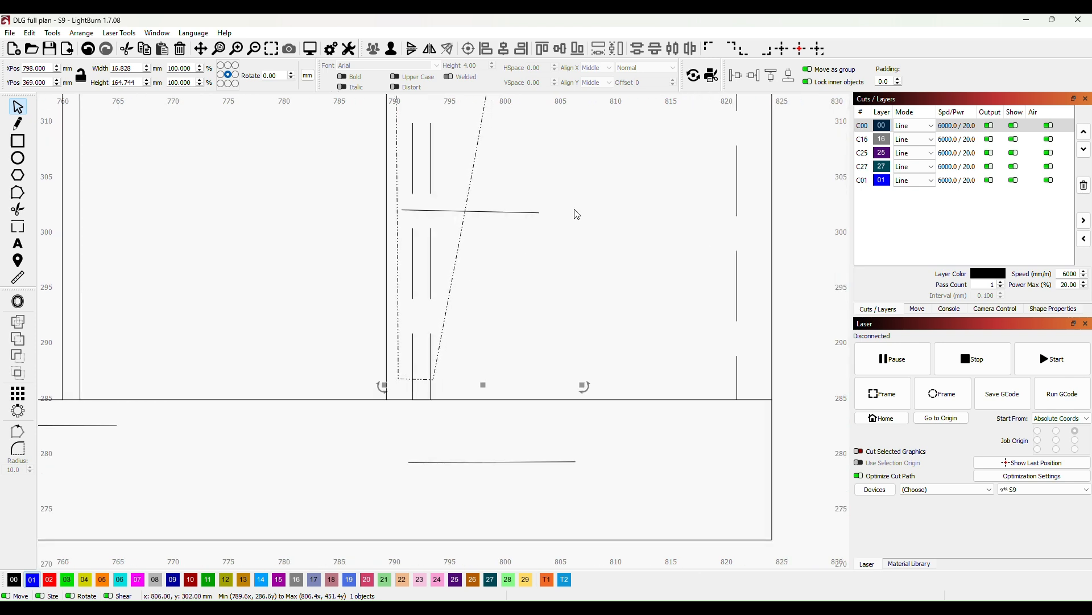
pyautogui.press('Down')
pyautogui.press('Down')
pyautogui.press('Down')
pyautogui.press('Down')
pyautogui.press('Down')
pyautogui.press('Down')
pyautogui.press('Down')
pyautogui.press('Down')
pyautogui.press('Down')
pyautogui.press('Down')
pyautogui.press('Down')
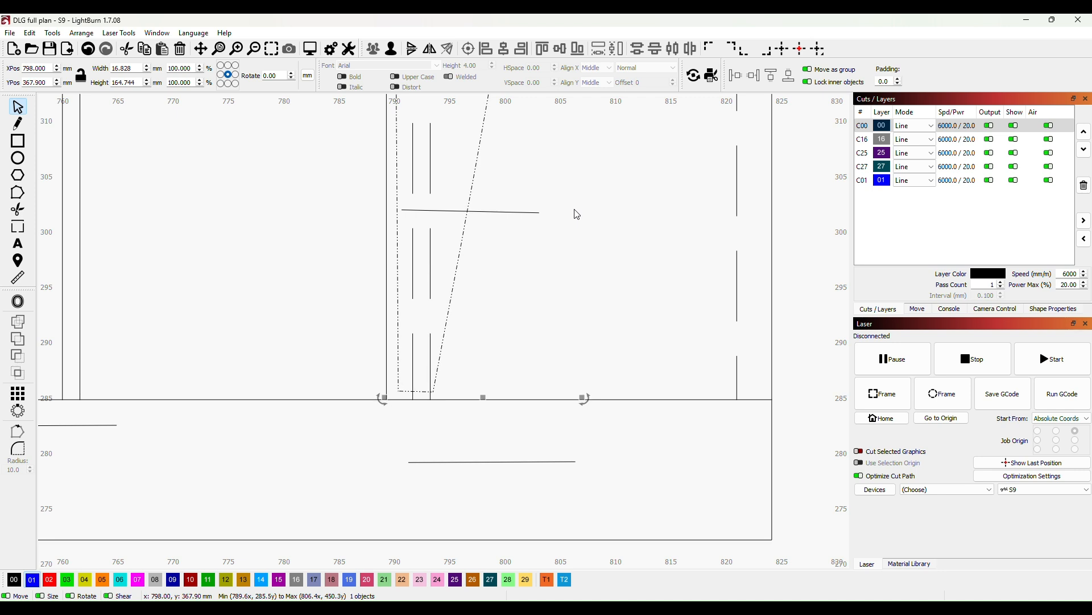
pyautogui.press('Down')
pyautogui.press('Down')
pyautogui.press('Down')
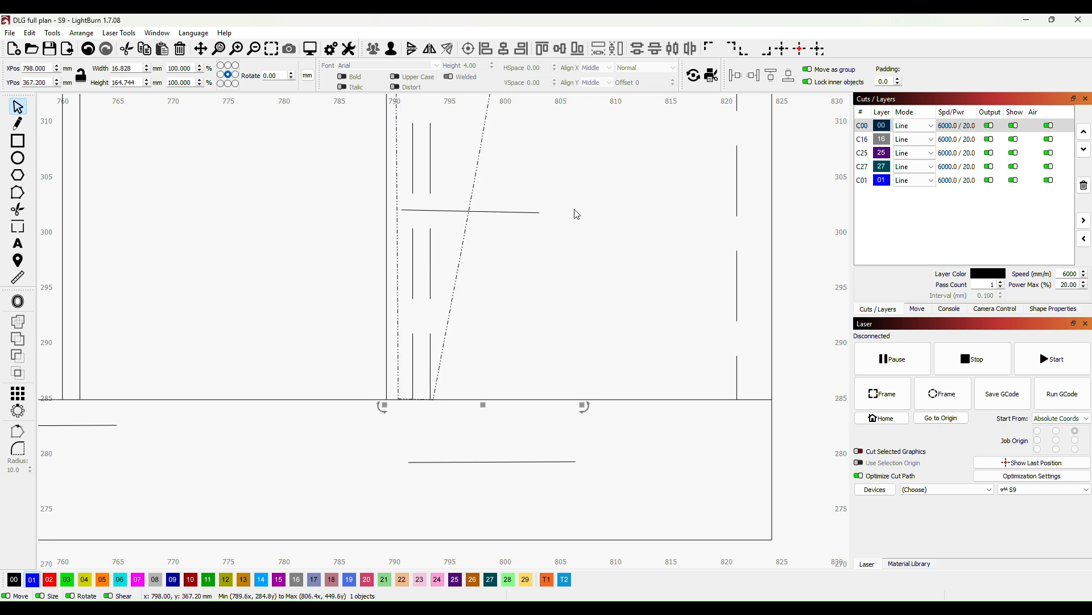
# - Rotate the rib outline slightly counterclockwise to straighten it against the plan's vertical rib lines
pyautogui.scroll(-5, 571, 200)
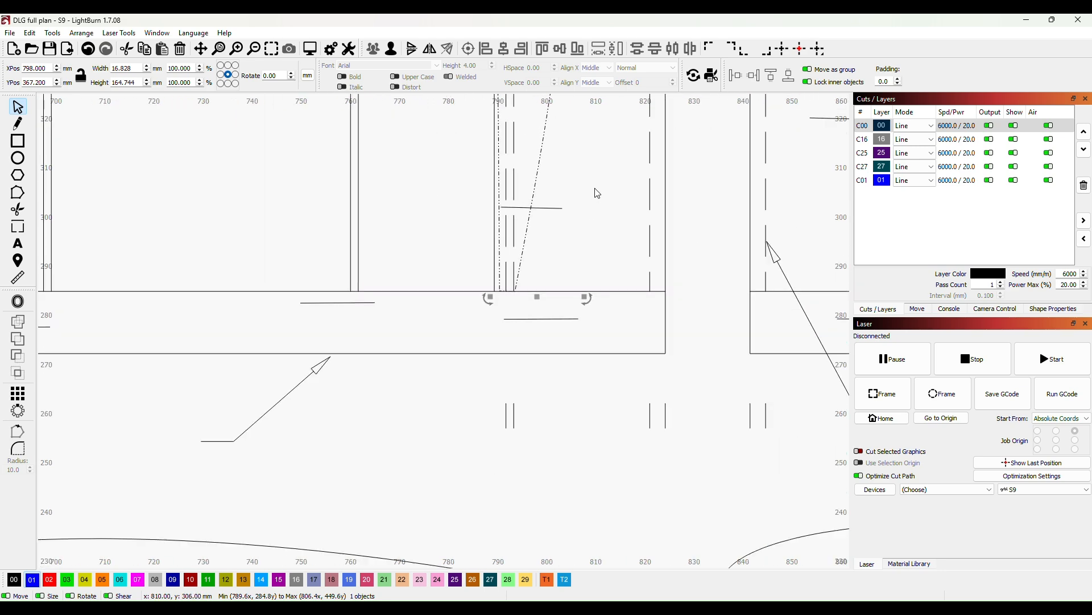
pyautogui.moveTo(595, 192); pyautogui.dragTo(560, 568)
pyautogui.scroll(-1, 577, 314)
pyautogui.moveTo(569, 444); pyautogui.dragTo(567, 511)
pyautogui.scroll(-1, 570, 118)
pyautogui.moveTo(570, 119); pyautogui.dragTo(617, 421)
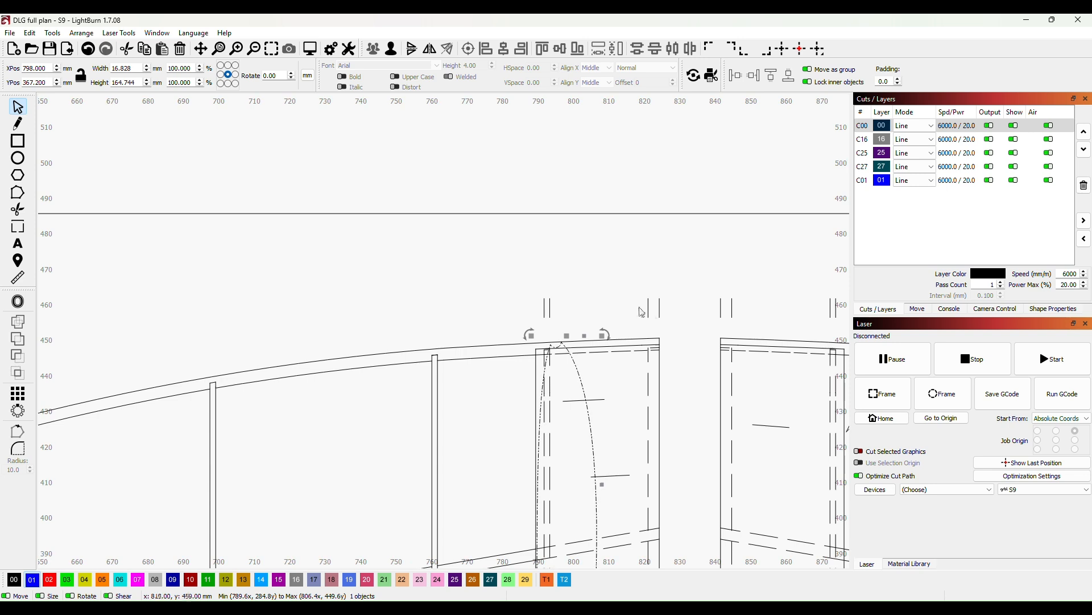
pyautogui.moveTo(610, 337); pyautogui.dragTo(604, 332)
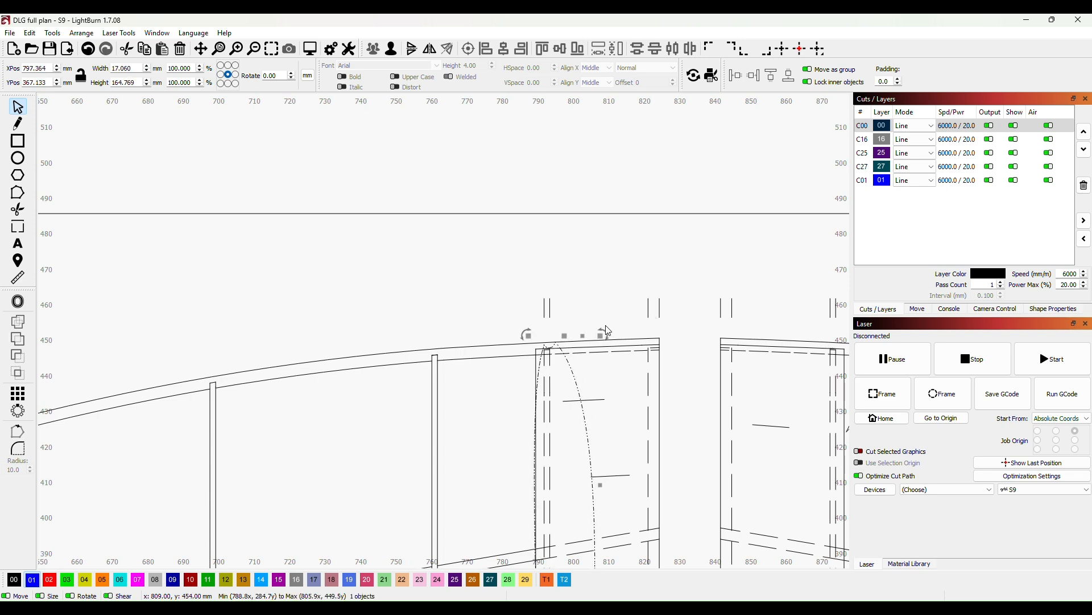
# - Nudge the outline left to about X 795.46 mm, toward the outer edge of the dashed rib
pyautogui.moveTo(613, 436); pyautogui.dragTo(592, 72)
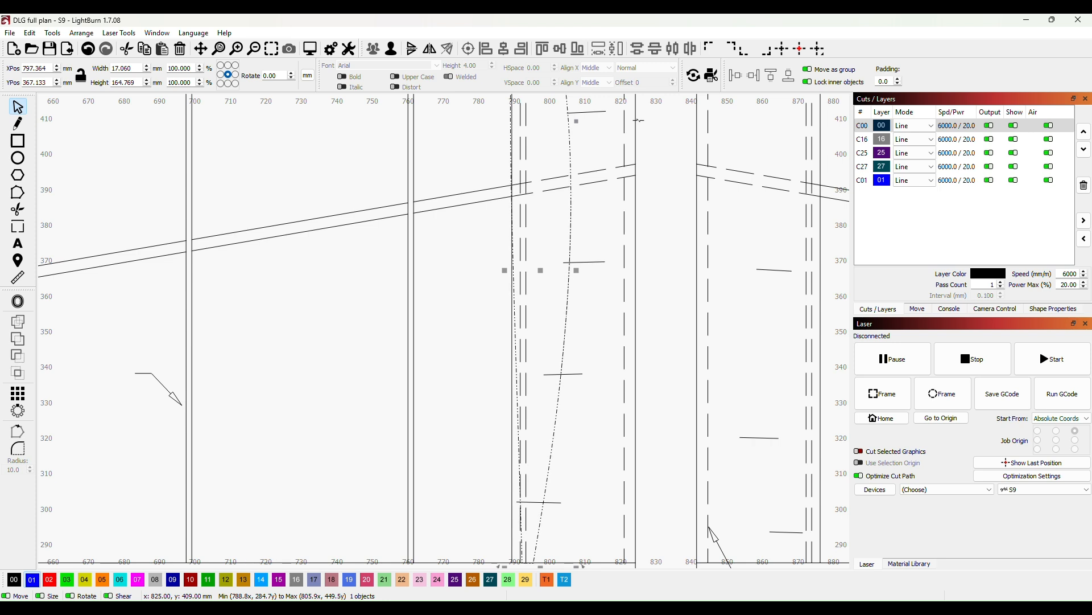
pyautogui.press('Left')
pyautogui.press('Left')
pyautogui.press('Left')
pyautogui.press('Left')
pyautogui.press('Left')
pyautogui.press('Left')
pyautogui.press('Left')
pyautogui.press('Left')
pyautogui.press('Left')
pyautogui.press('Left')
pyautogui.press('Left')
pyautogui.press('Left')
pyautogui.press('Left')
pyautogui.press('Left')
pyautogui.press('Left')
pyautogui.press('Left')
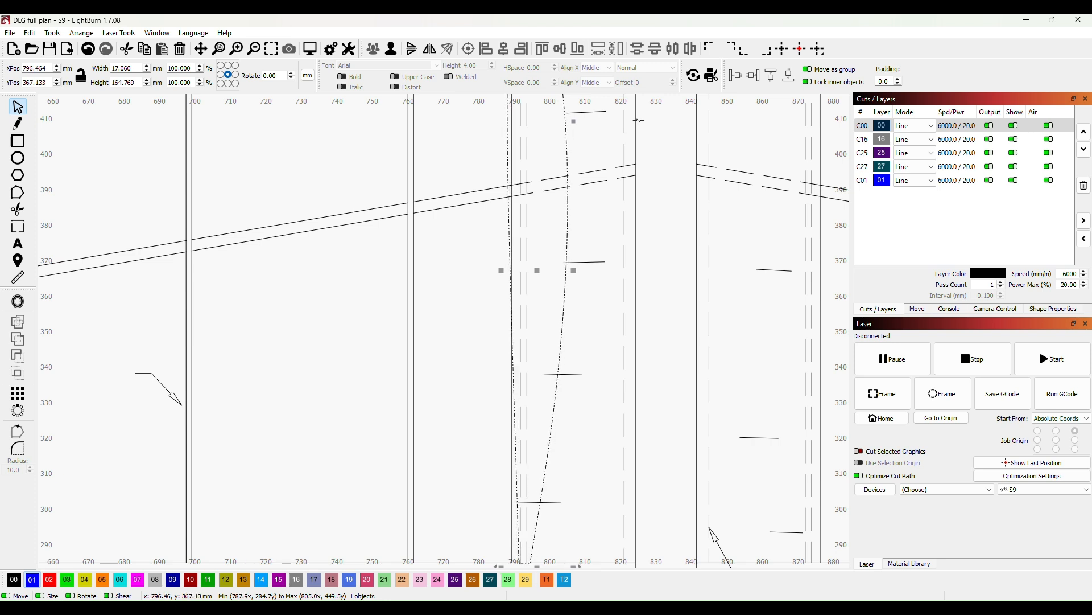
pyautogui.press('Left')
pyautogui.press('Left')
pyautogui.press('Left')
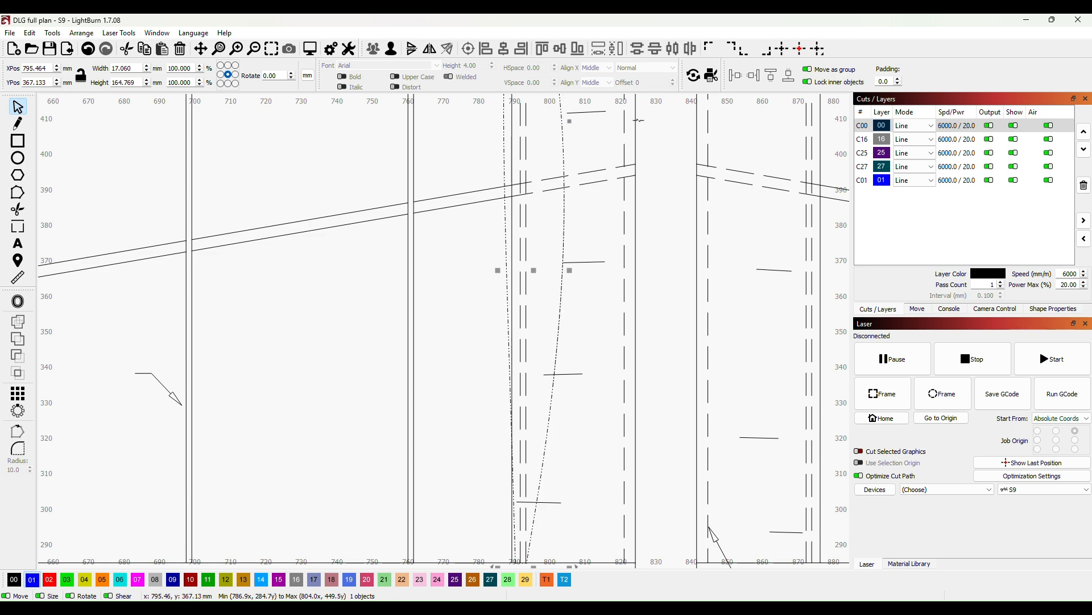
# - Shorten the outline to about 162.8 mm high to fit the plan's leading edge, and measure the matching rib line in the right wing half
pyautogui.moveTo(625, 163); pyautogui.dragTo(614, 507)
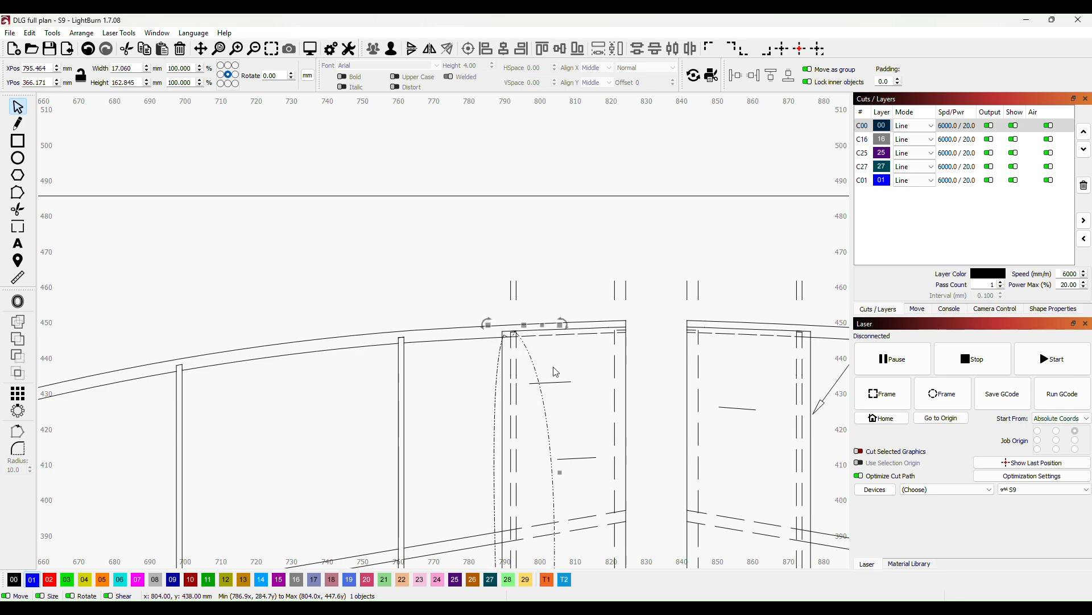
pyautogui.scroll(-5, 565, 357)
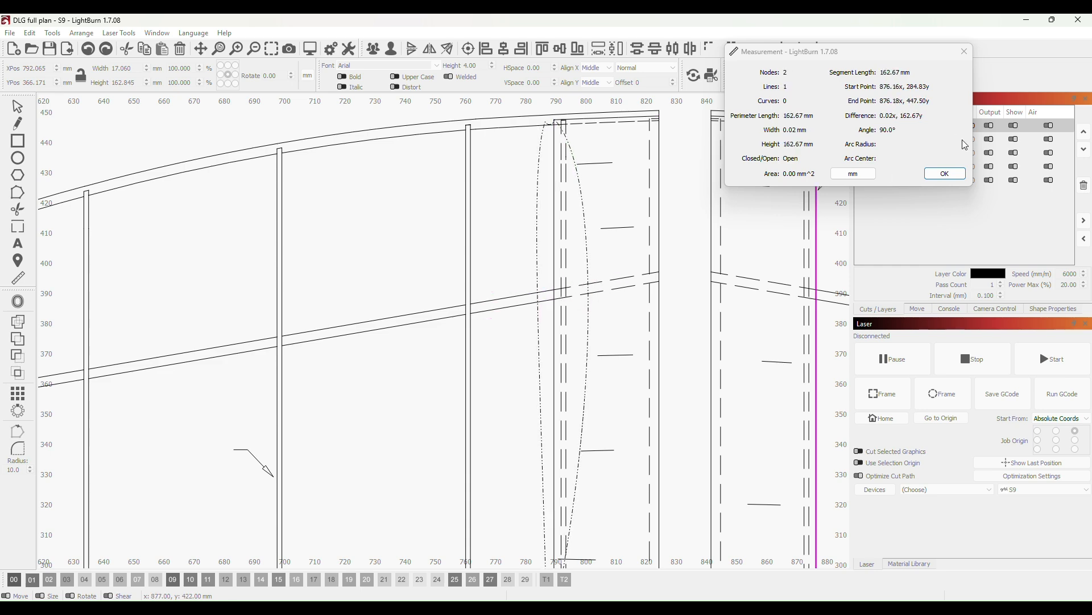
pyautogui.click(946, 174)
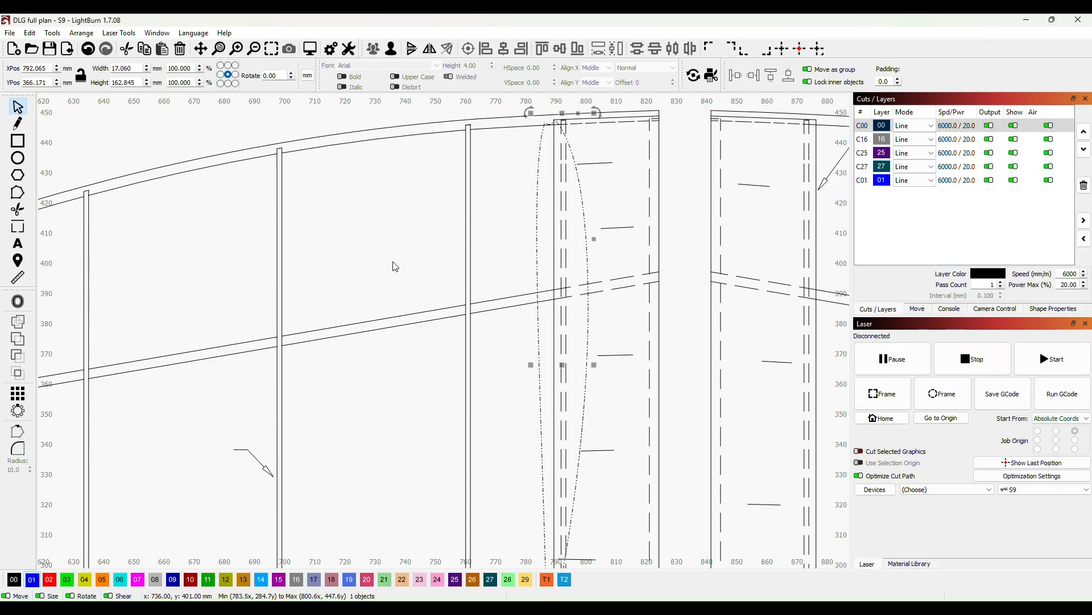
# - Move the small spar hole circle from the laser bed onto the rib outline where the spar crosses, at about X 791.62, Y 391.59 mm
pyautogui.scroll(-5, 251, 305)
pyautogui.moveTo(223, 338); pyautogui.dragTo(456, 309)
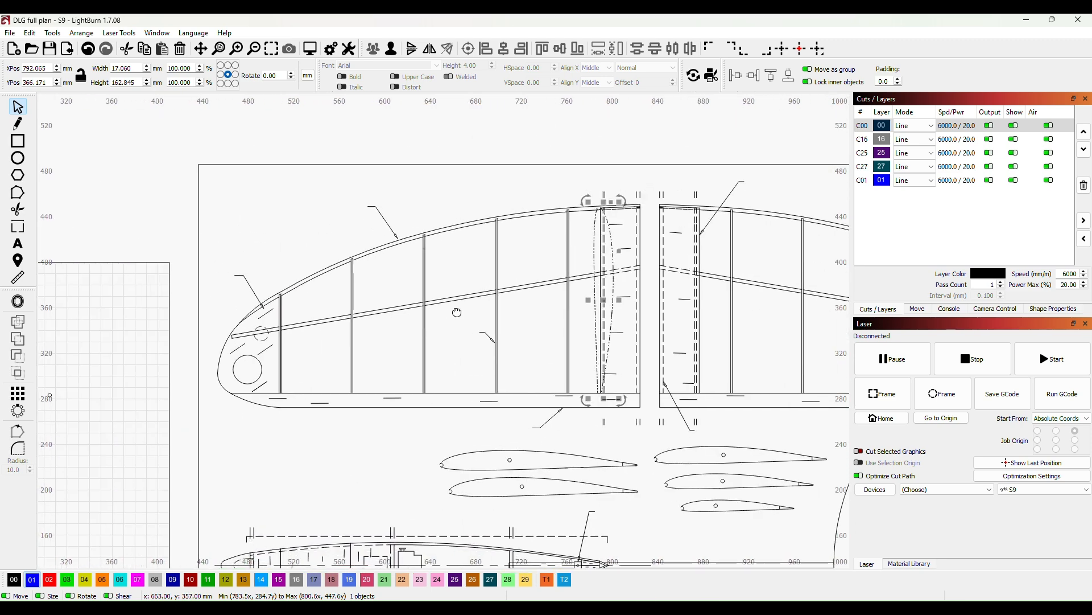
pyautogui.scroll(-2, 247, 367)
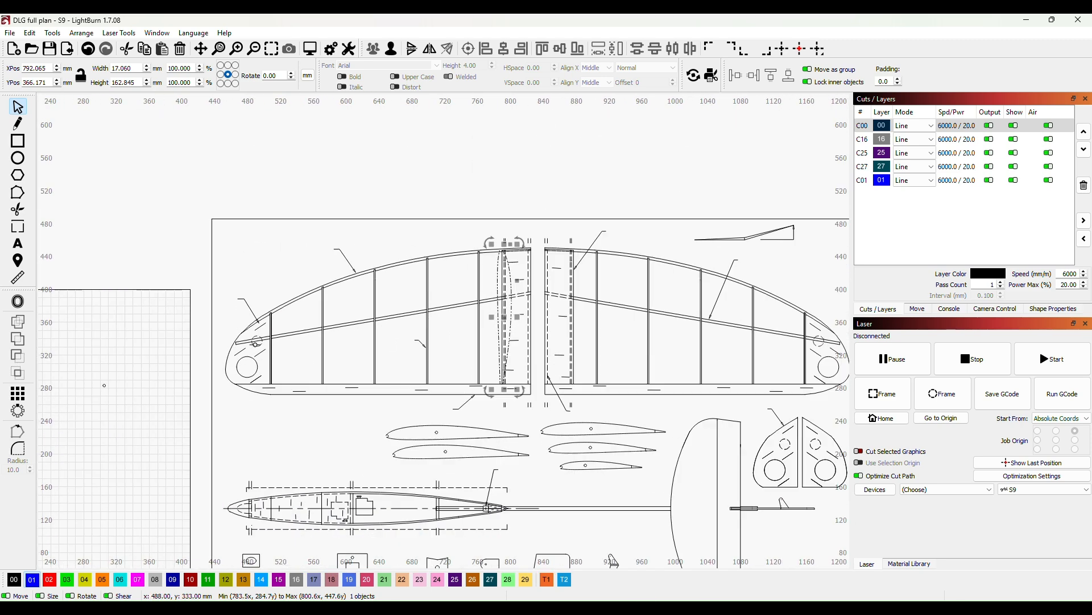
pyautogui.click(104, 385)
pyautogui.moveTo(104, 385); pyautogui.dragTo(505, 295)
pyautogui.scroll(3, 496, 322)
pyautogui.scroll(2, 497, 324)
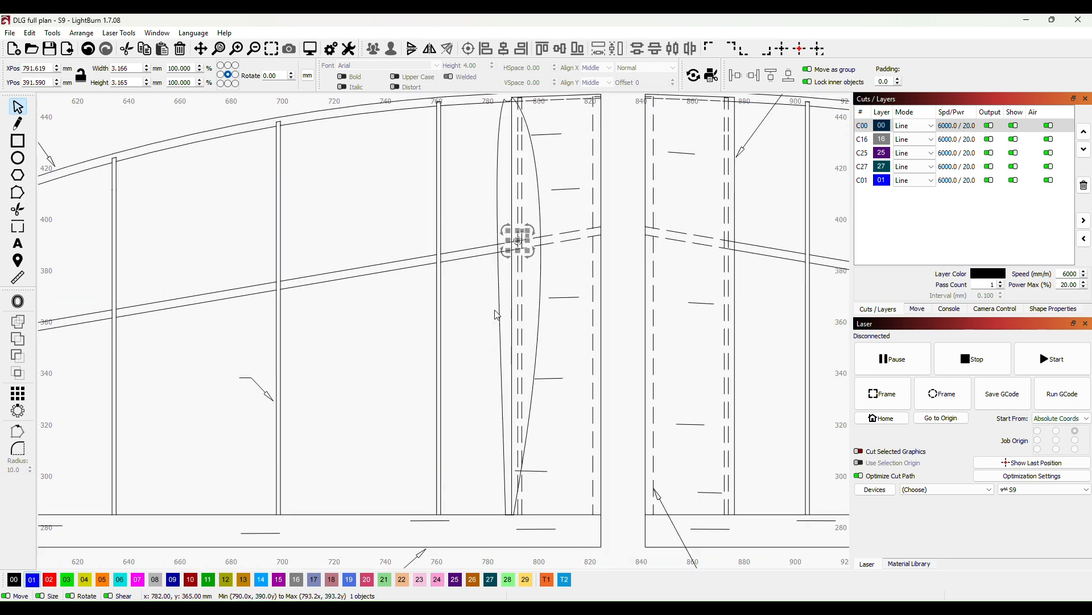
pyautogui.scroll(3, 590, 277)
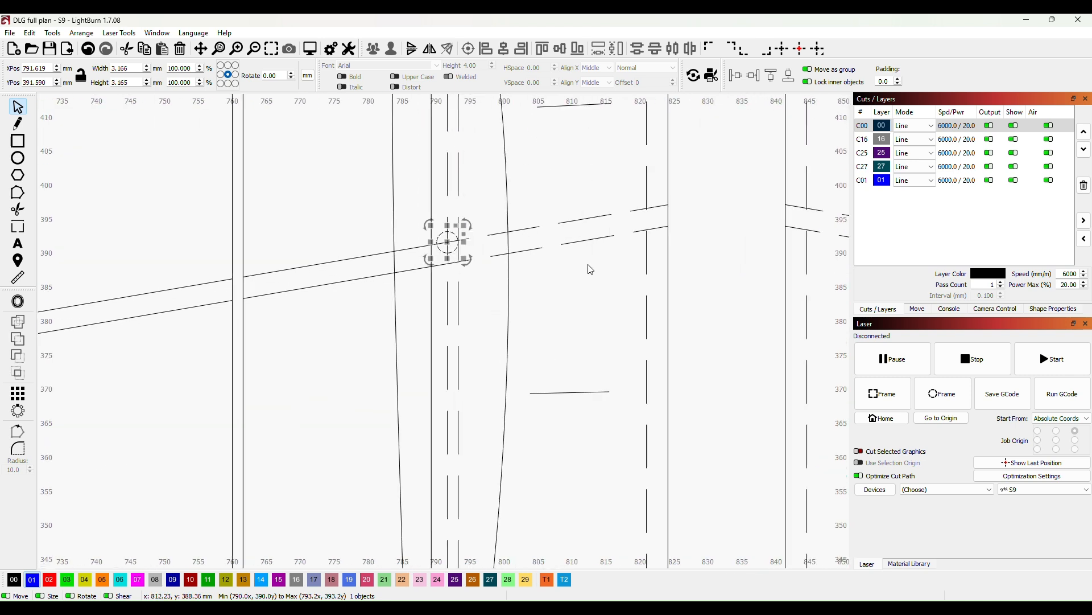
# - Nudge the spar hole circle down to Y 390.19 mm to centre it between the slanted spar lines
pyautogui.press('Down')
pyautogui.press('Down')
pyautogui.press('Down')
pyautogui.press('Down')
pyautogui.press('Down')
pyautogui.press('Down')
pyautogui.press('Down')
pyautogui.press('Down')
pyautogui.press('Down')
pyautogui.press('Down')
pyautogui.press('Down')
pyautogui.press('Down')
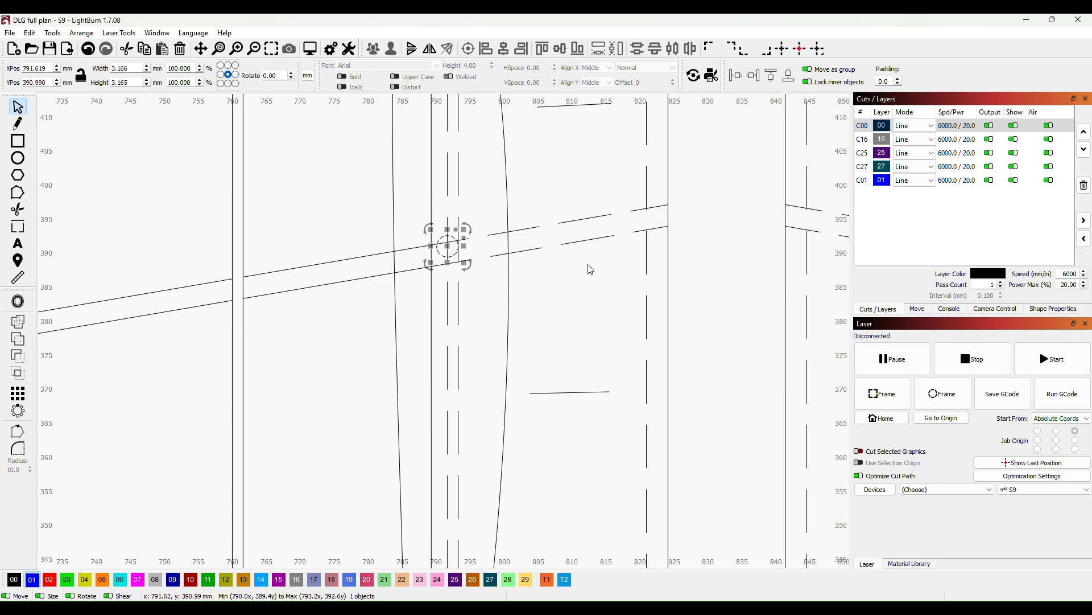
pyautogui.press('Down')
pyautogui.press('Down')
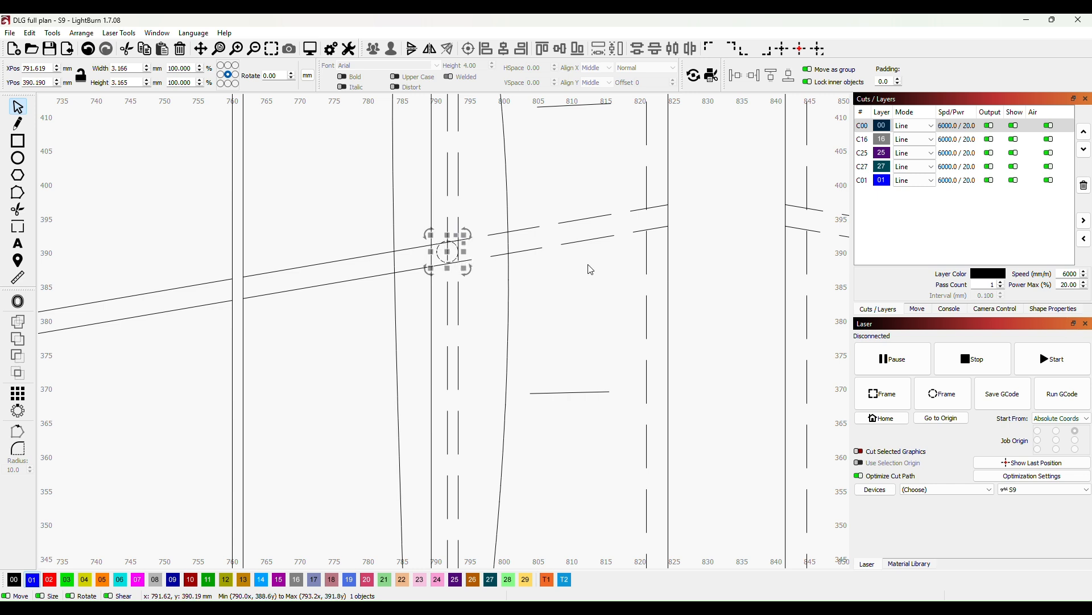
# - Nudge the spar hole circle right to X 792.519 mm, keeping it at Y 390.19 mm between the spar lines
pyautogui.press('Right')
pyautogui.press('Right')
pyautogui.press('Right')
pyautogui.press('Right')
pyautogui.press('Right')
pyautogui.press('Right')
pyautogui.press('Right')
pyautogui.press('Right')
pyautogui.press('Right')
pyautogui.press('Right')
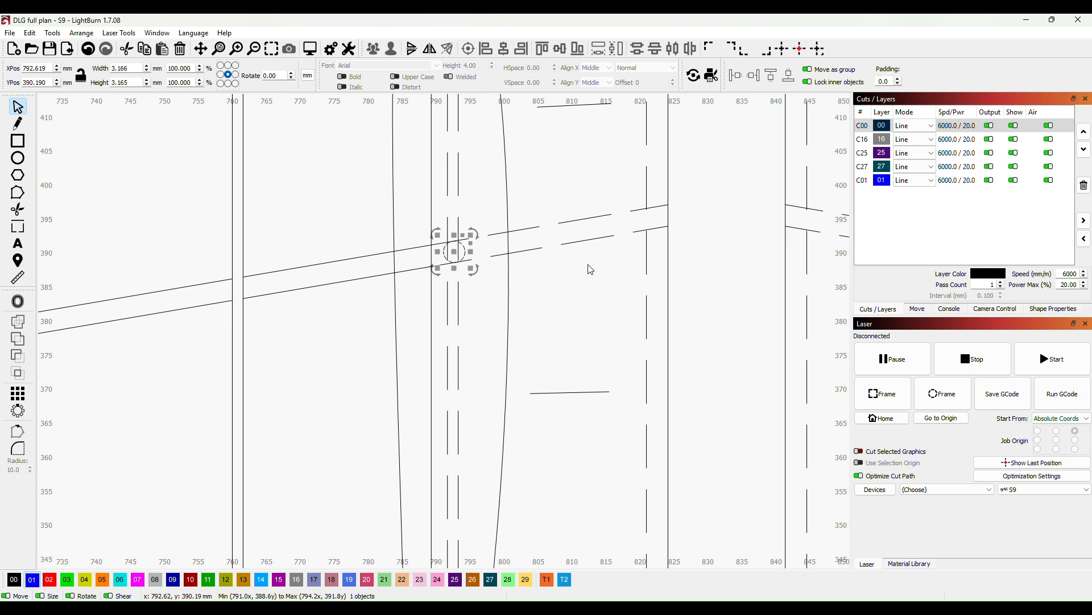
pyautogui.press('Left')
pyautogui.press('Up')
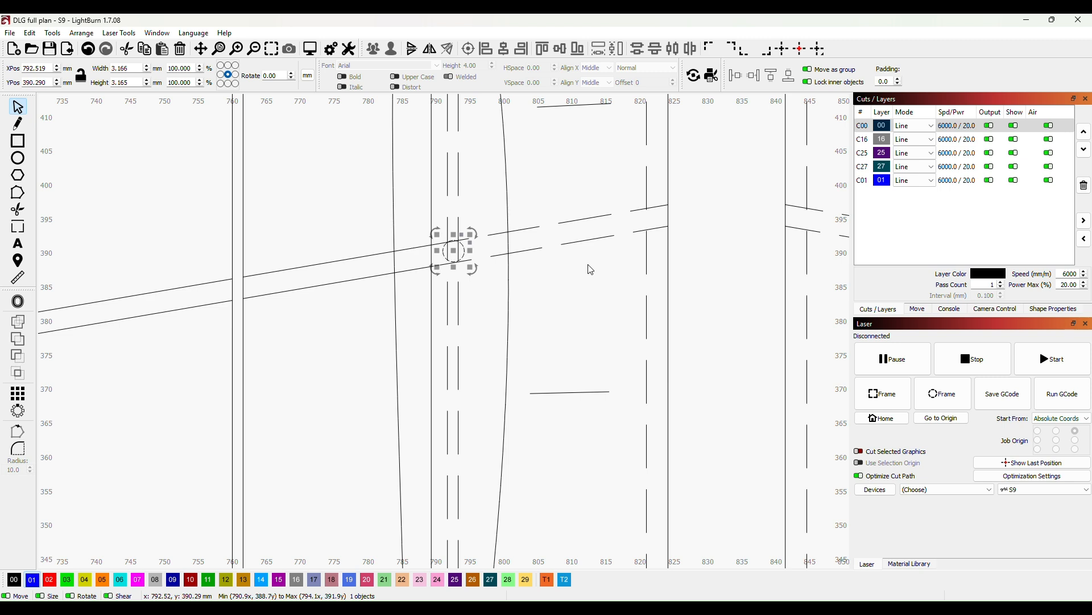
pyautogui.press('Down')
# - Group the spar hole circle with the refitted rib outline
pyautogui.scroll(-6, 612, 287)
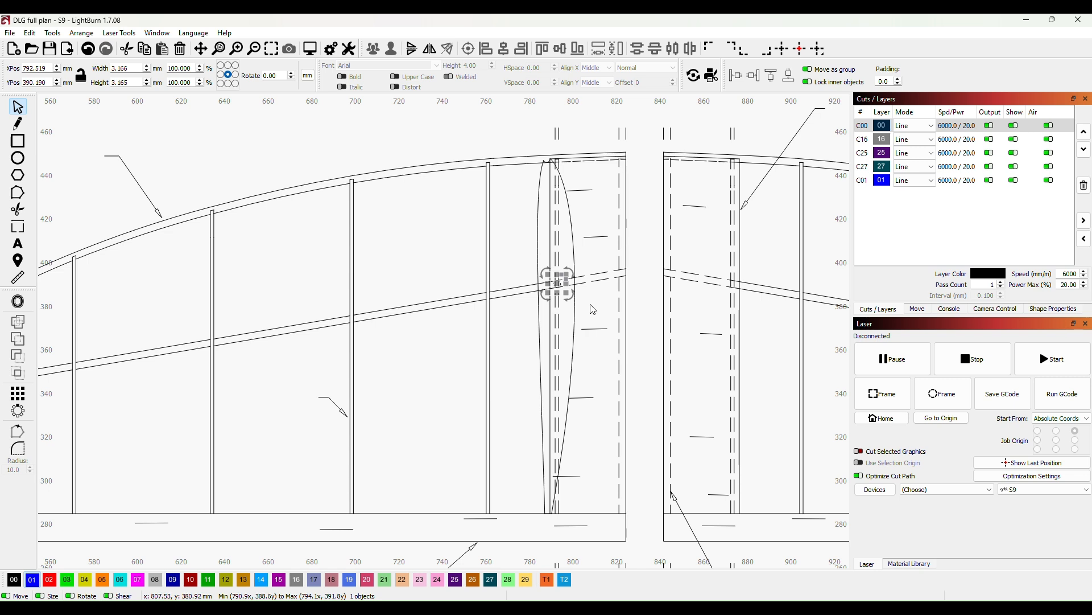
pyautogui.keyDown('shift'); pyautogui.click(576, 322); pyautogui.keyUp('shift')
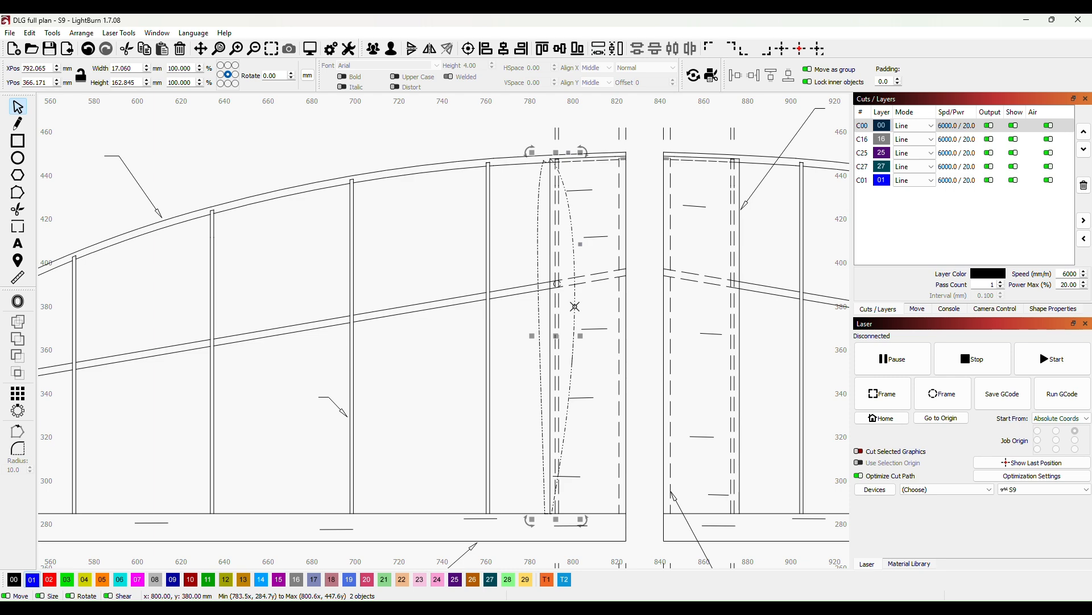
pyautogui.rightClick(577, 308)
pyautogui.click(607, 413)
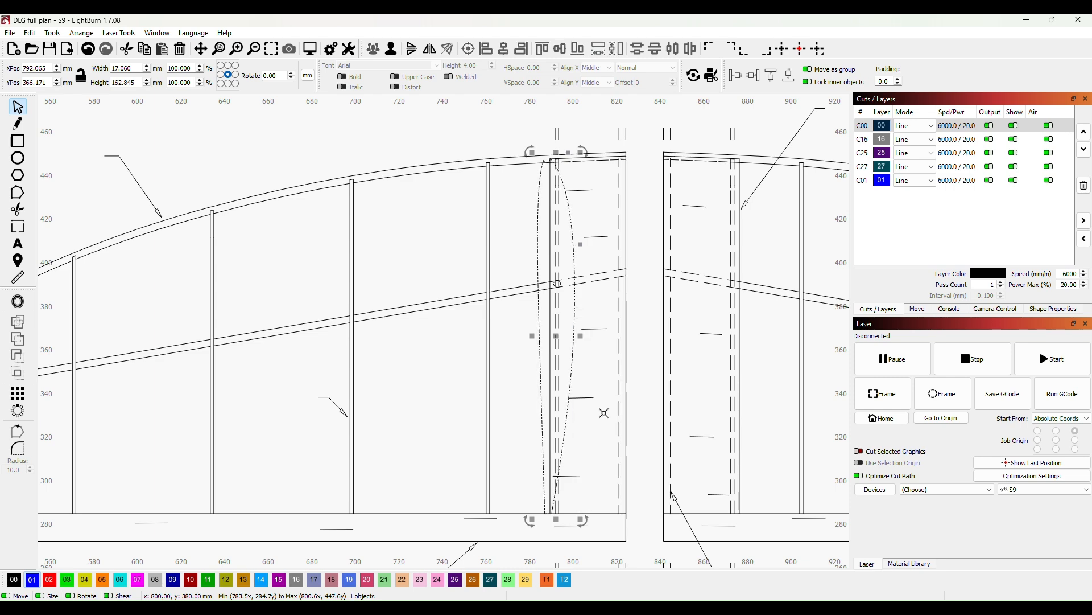
# - Move the grouped rib off the wing plan onto the laser bed at X 329, Y 266 mm
pyautogui.scroll(-5, 632, 344)
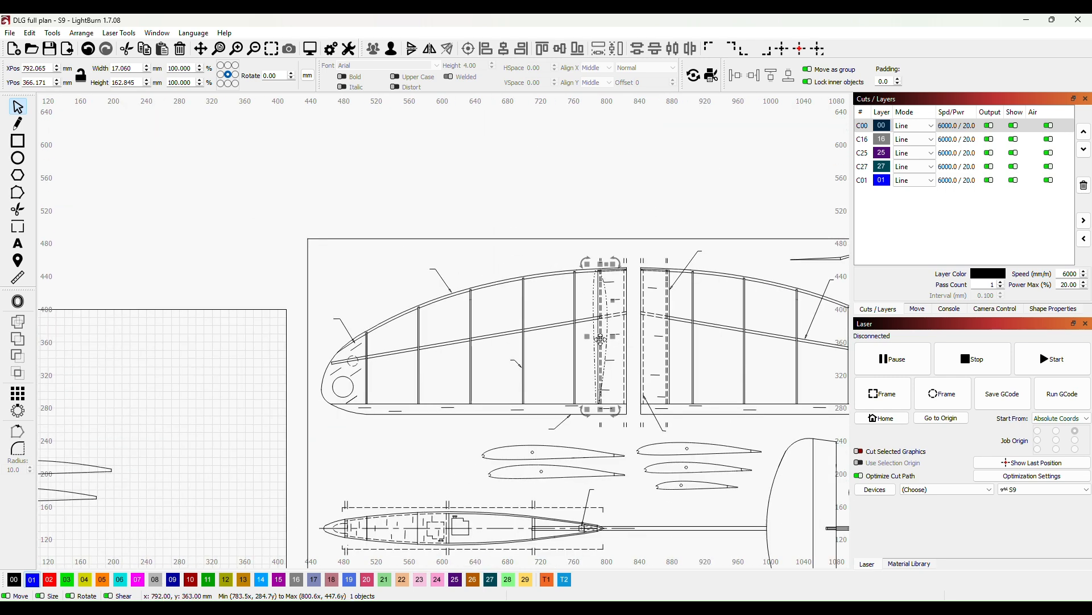
pyautogui.moveTo(609, 339); pyautogui.dragTo(228, 421)
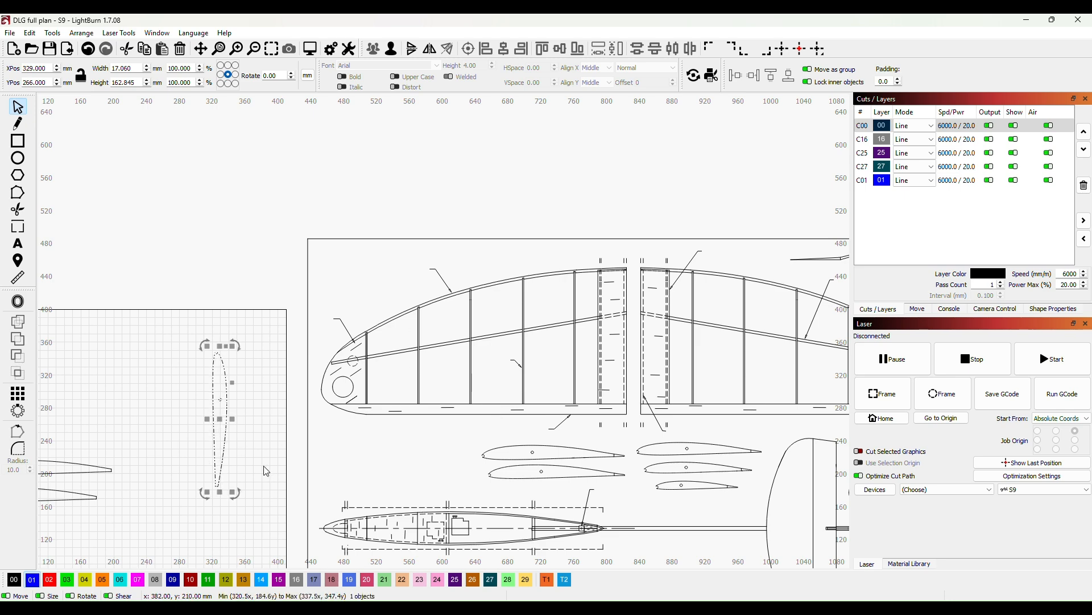
pyautogui.scroll(-2, 206, 497)
pyautogui.scroll(-2, 203, 501)
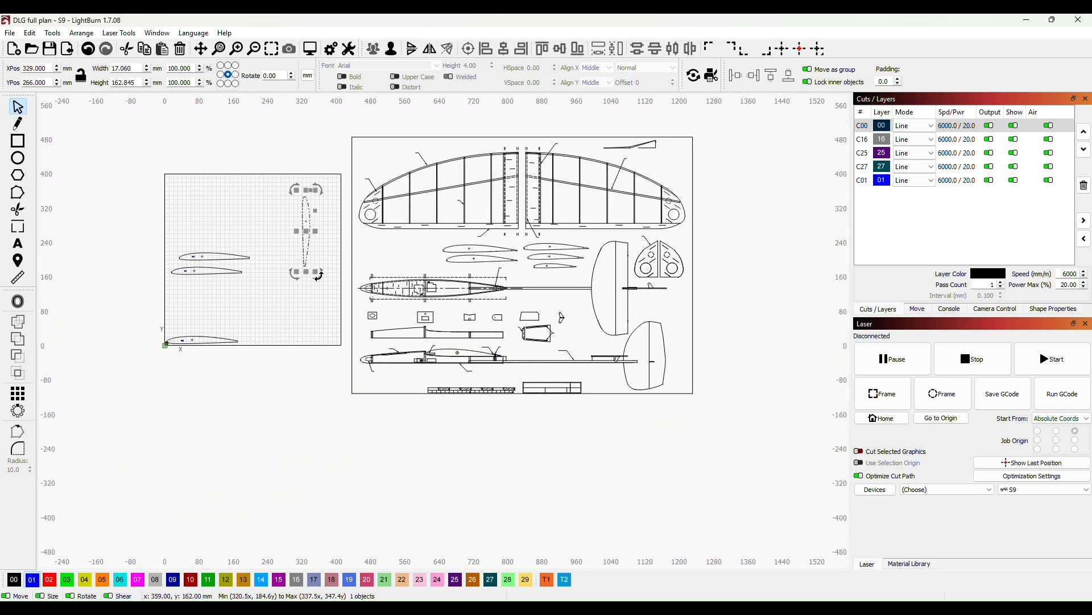
# - Turn the rib horizontal and place it below the two W1 ribs, at about X 97, Y 121.9 mm
pyautogui.moveTo(318, 275); pyautogui.dragTo(209, 299)
pyautogui.scroll(5, 194, 312)
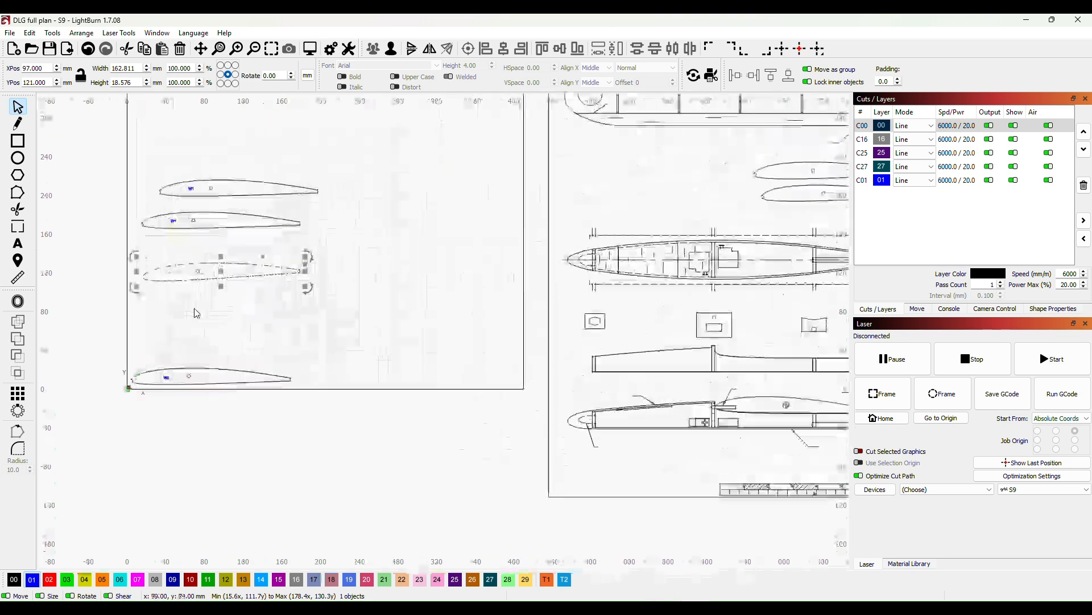
pyautogui.click(248, 303)
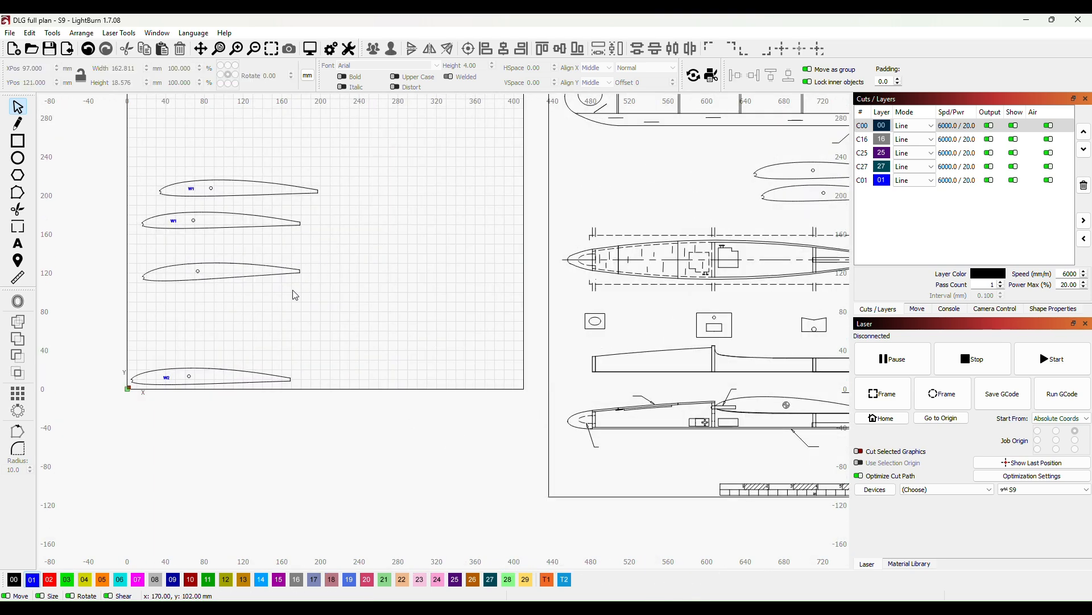
pyautogui.moveTo(290, 274); pyautogui.dragTo(312, 297)
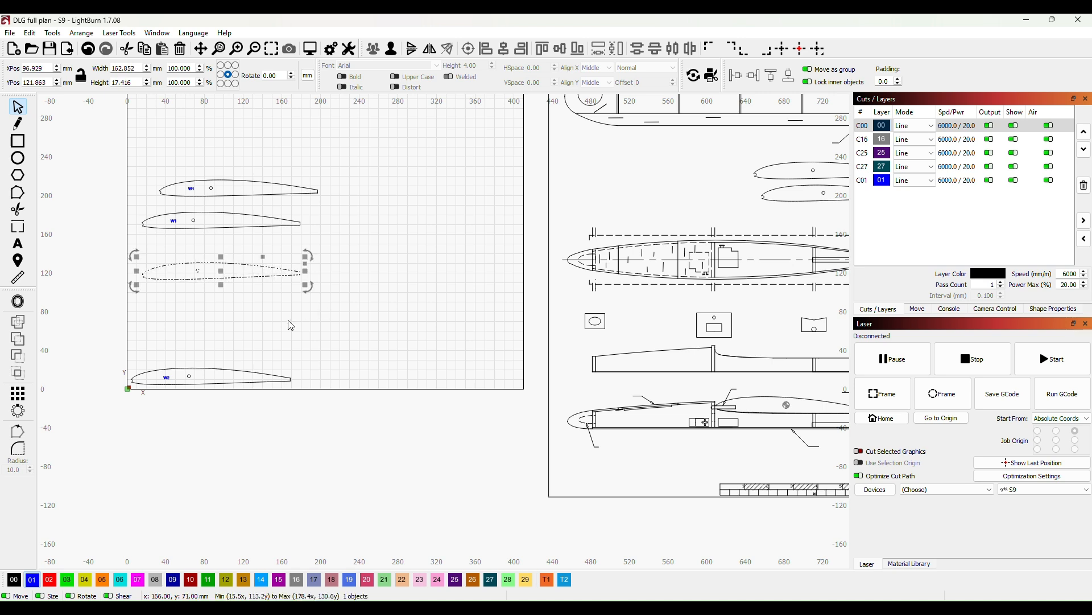
# - Delete the old W2 rib near the laser bed's origin
pyautogui.click(234, 374)
pyautogui.click(237, 368)
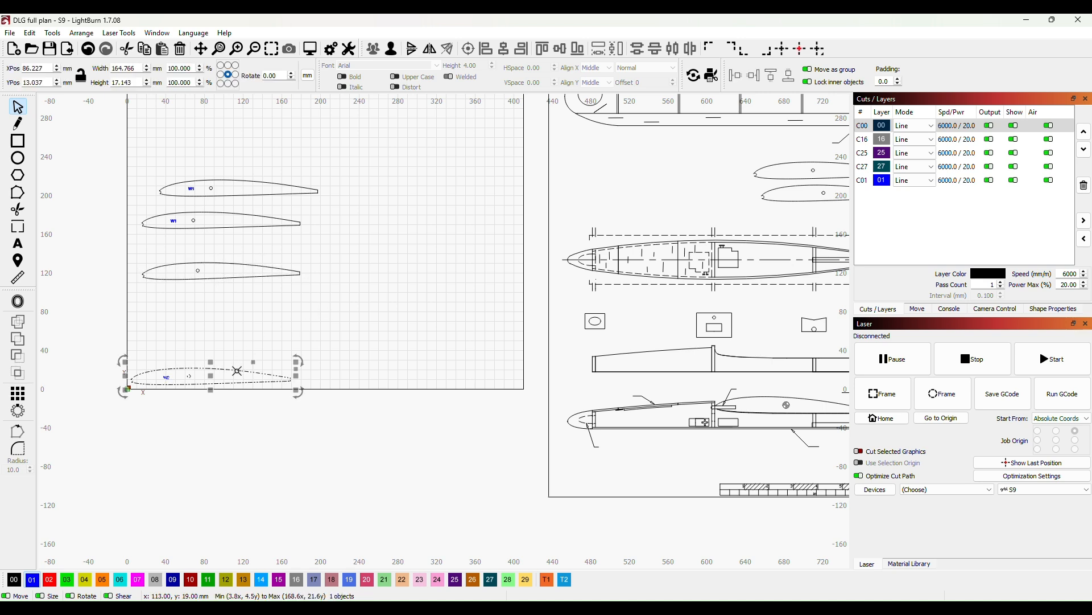
pyautogui.press('Delete')
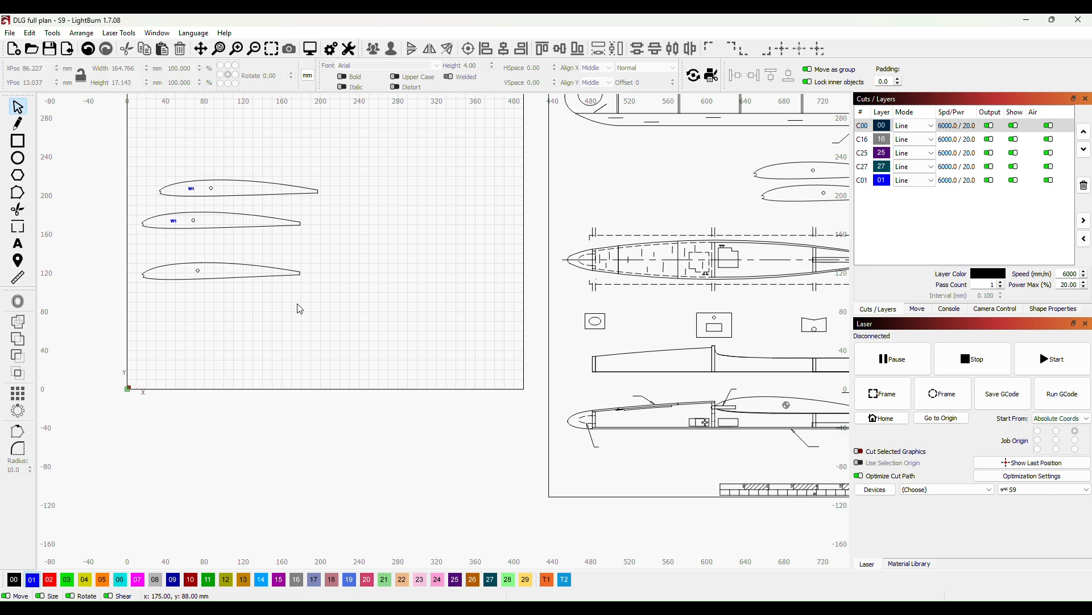
# - Add a W2 text label inside the new rib, ahead of its spar hole, on blue layer 01
pyautogui.click(18, 244)
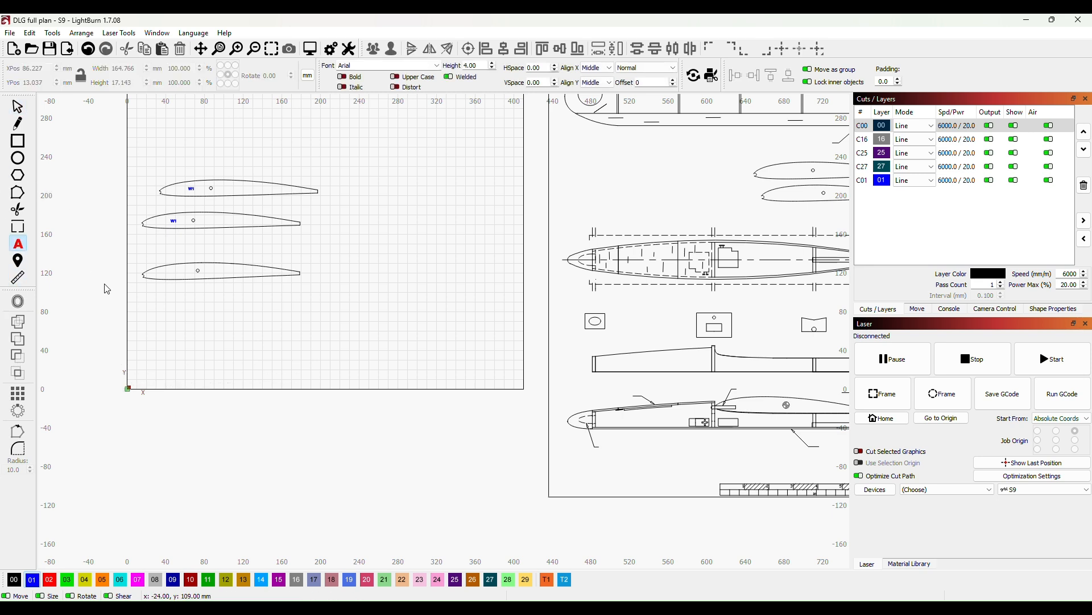
pyautogui.click(179, 272)
pyautogui.click(206, 331)
pyautogui.click(22, 104)
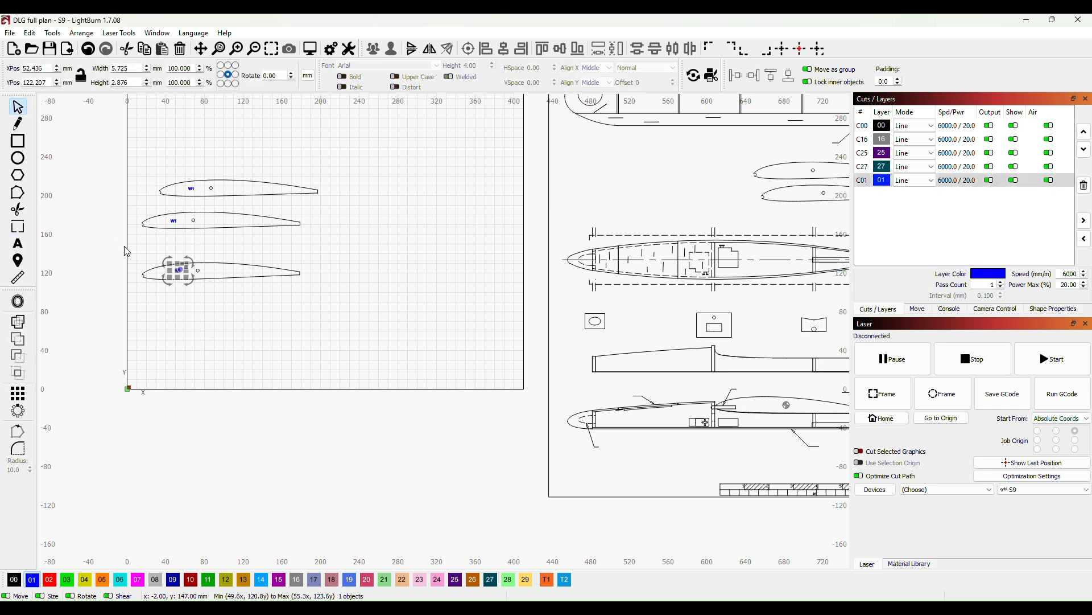
# - Group the W2 label with the new rib
pyautogui.moveTo(135, 246); pyautogui.dragTo(348, 312)
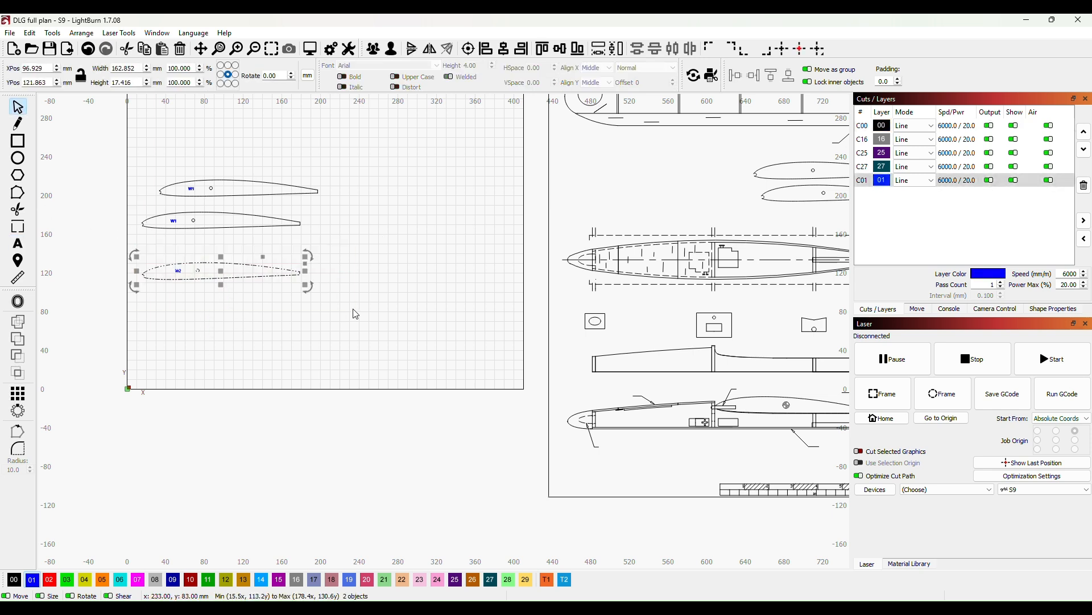
pyautogui.rightClick(249, 276)
pyautogui.click(270, 380)
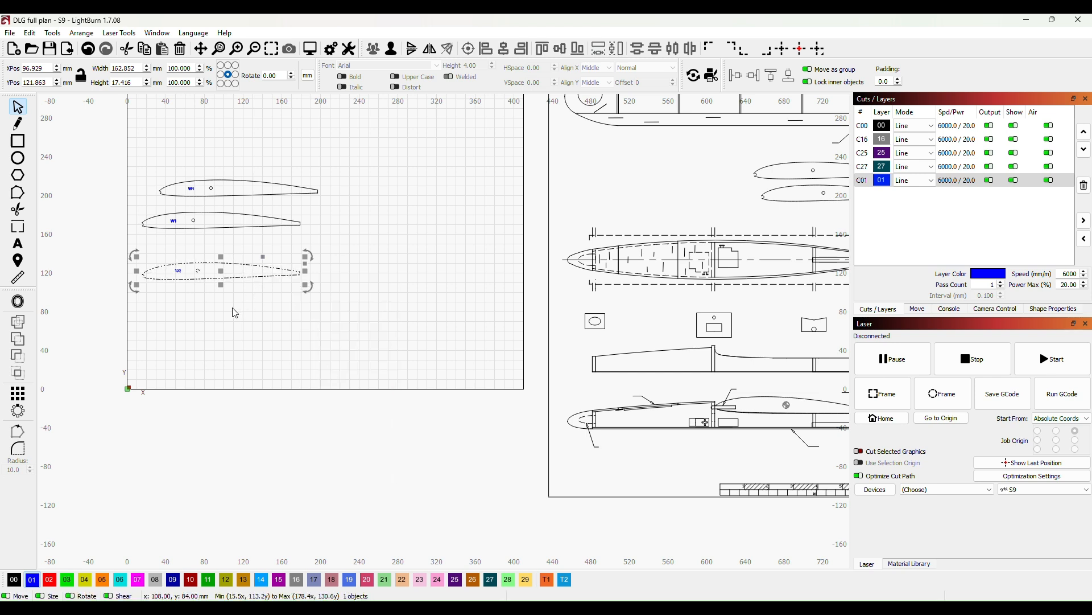
# - Duplicate the W2 rib and stack the pair near the bed's origin, at X 89, Y 11 mm and X 87, Y 32 mm
pyautogui.moveTo(266, 277); pyautogui.dragTo(216, 383)
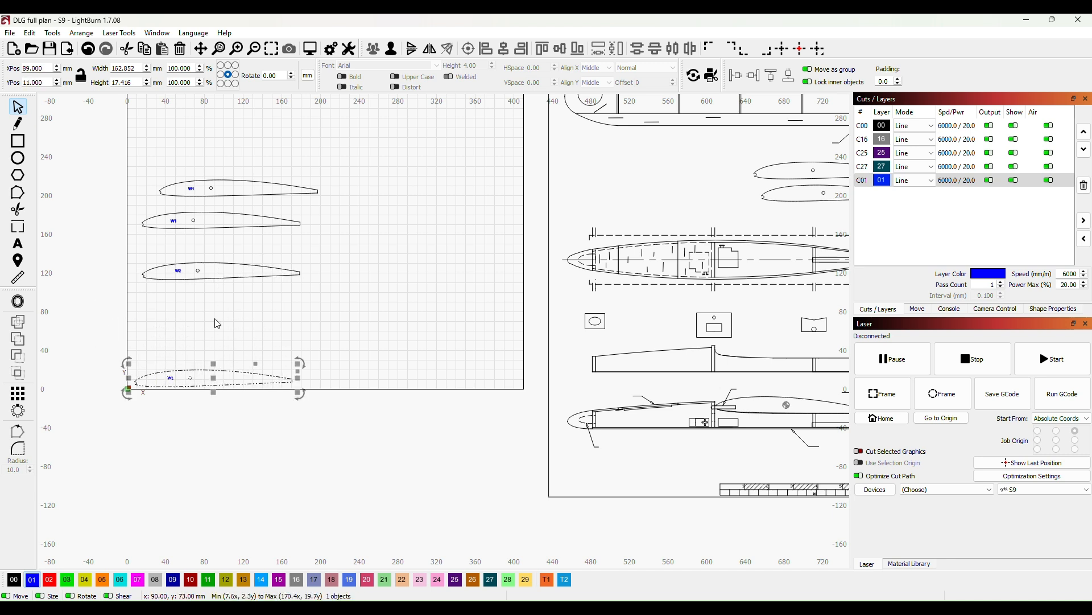
pyautogui.click(215, 276)
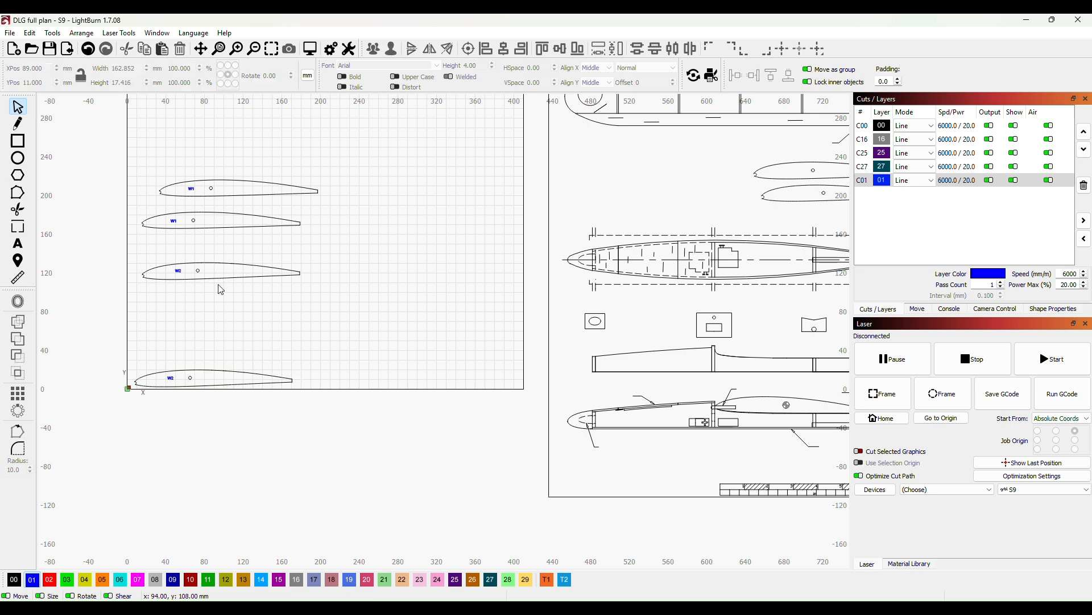
pyautogui.click(223, 266)
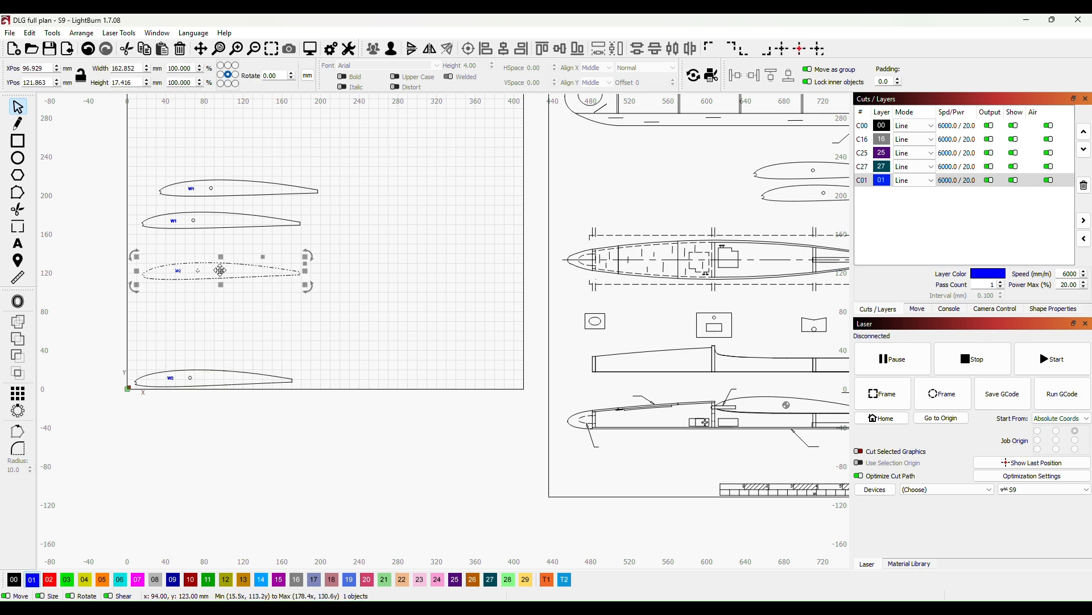
pyautogui.moveTo(223, 265); pyautogui.dragTo(214, 363)
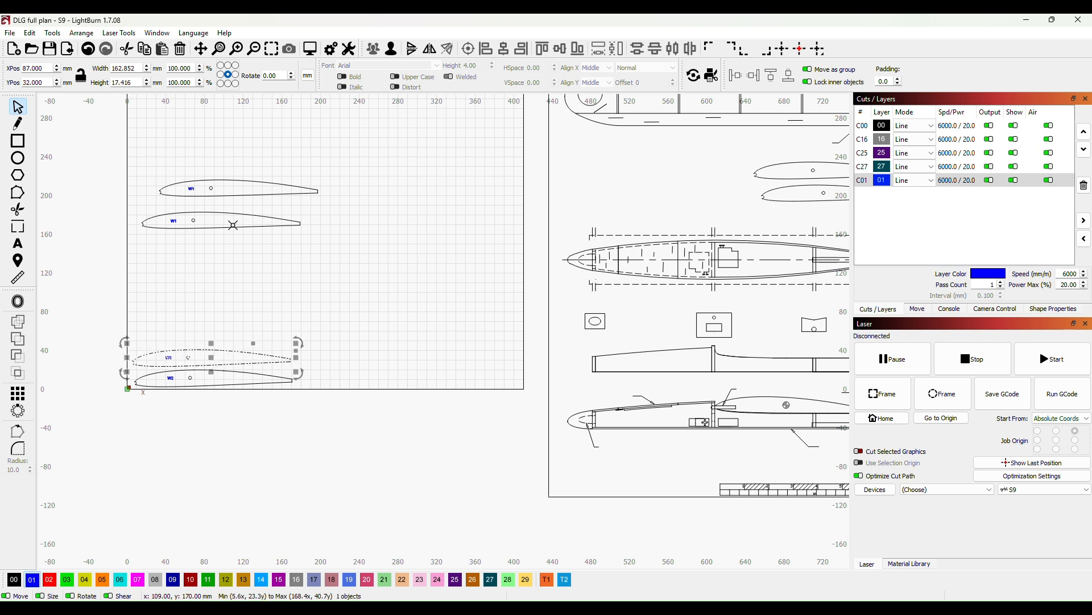
# - Stack the two W1 ribs directly above the W2 pair on the laser bed
pyautogui.click(233, 230)
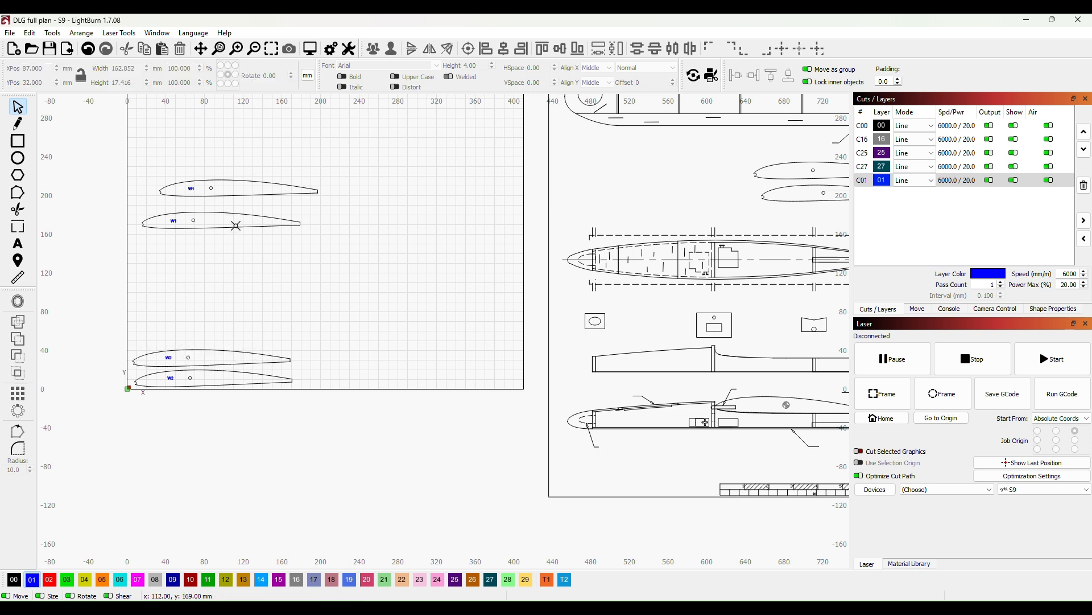
pyautogui.click(236, 225)
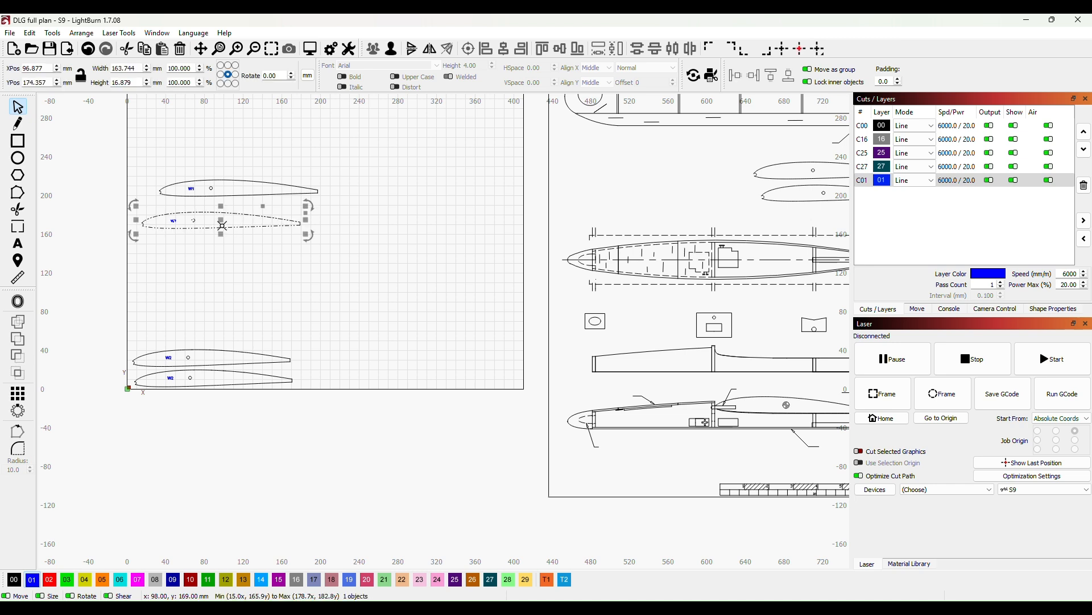
pyautogui.moveTo(224, 227); pyautogui.dragTo(215, 341)
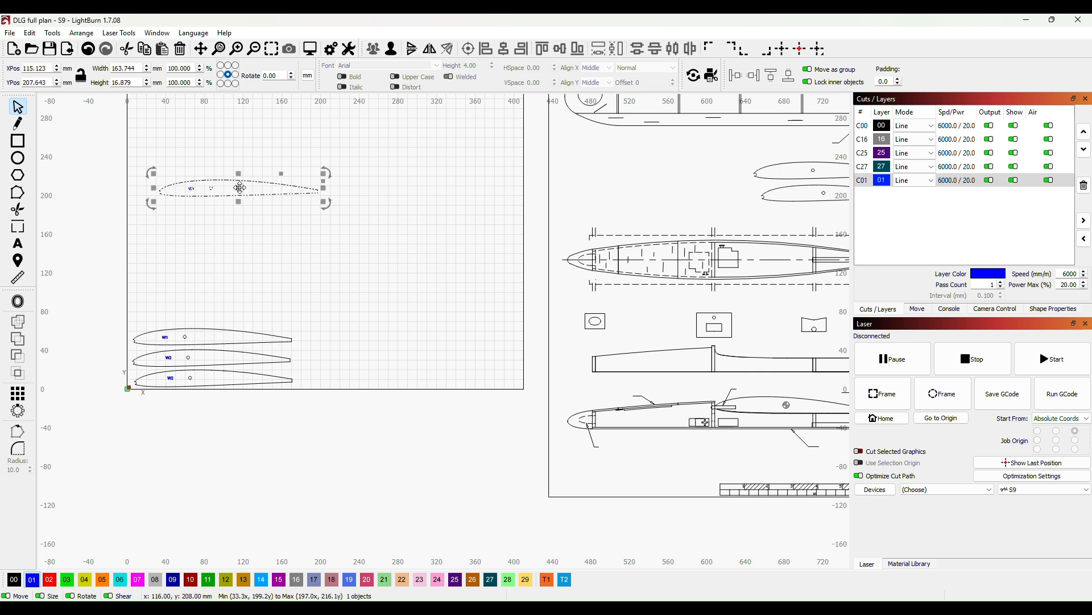
pyautogui.moveTo(239, 194); pyautogui.dragTo(212, 316)
pyautogui.click(428, 227)
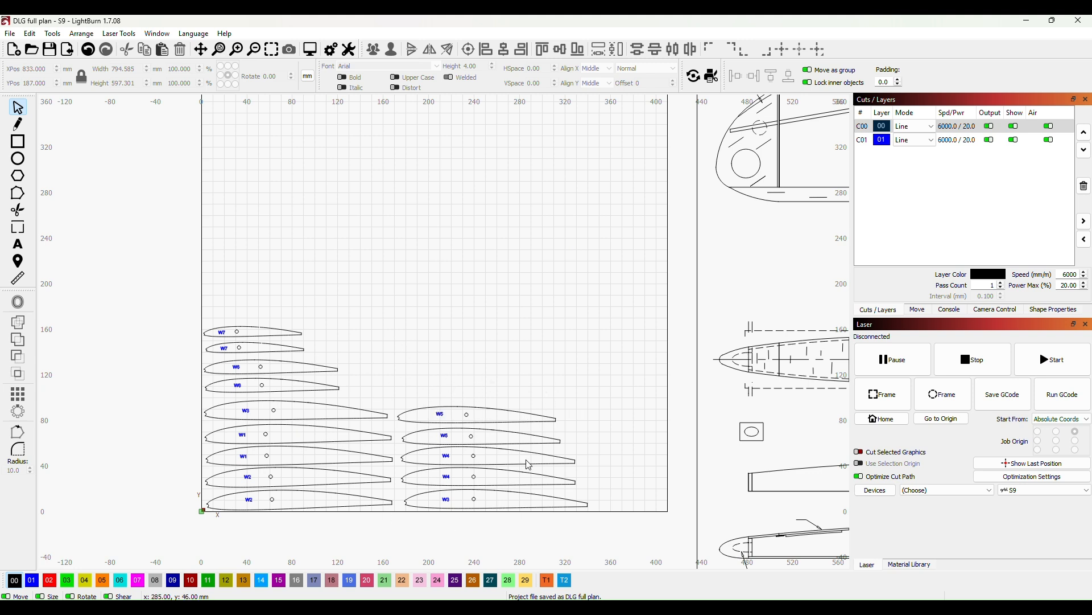
# - Consult the BugX_DLG_oz15237.pdf plan and review the nested W1 to W7 ribs on the laser bed
pyautogui.scroll(-3, 611, 397)
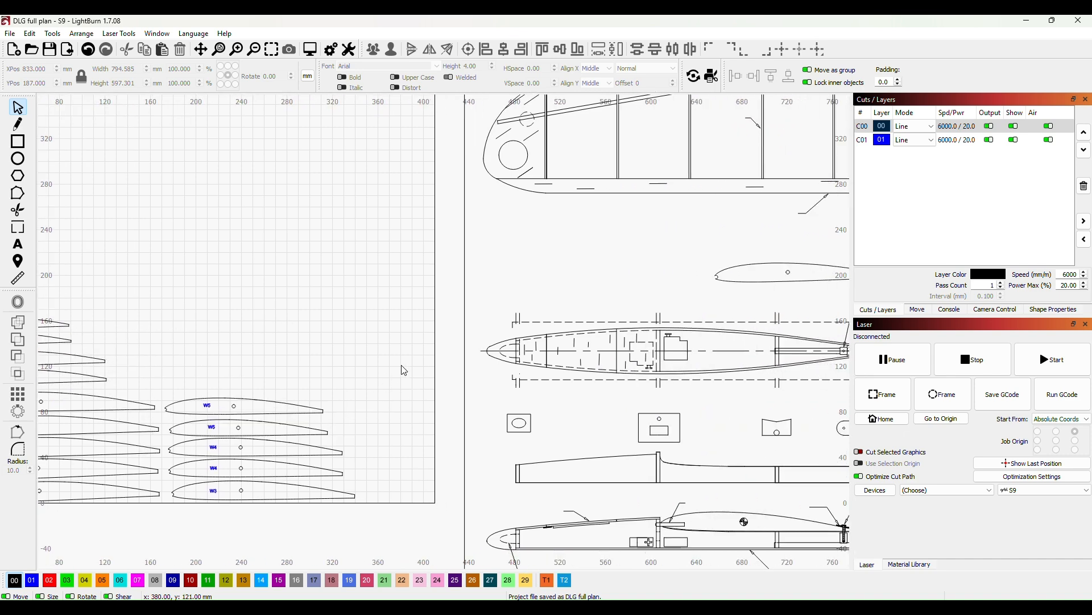
pyautogui.hscroll(3, 461, 342)
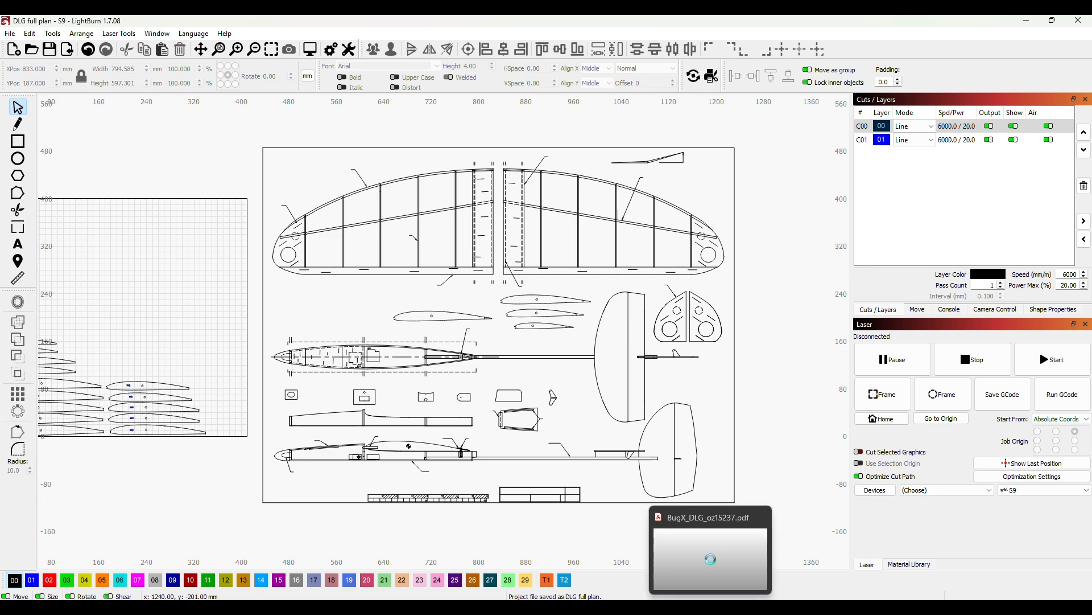
pyautogui.click(711, 608)
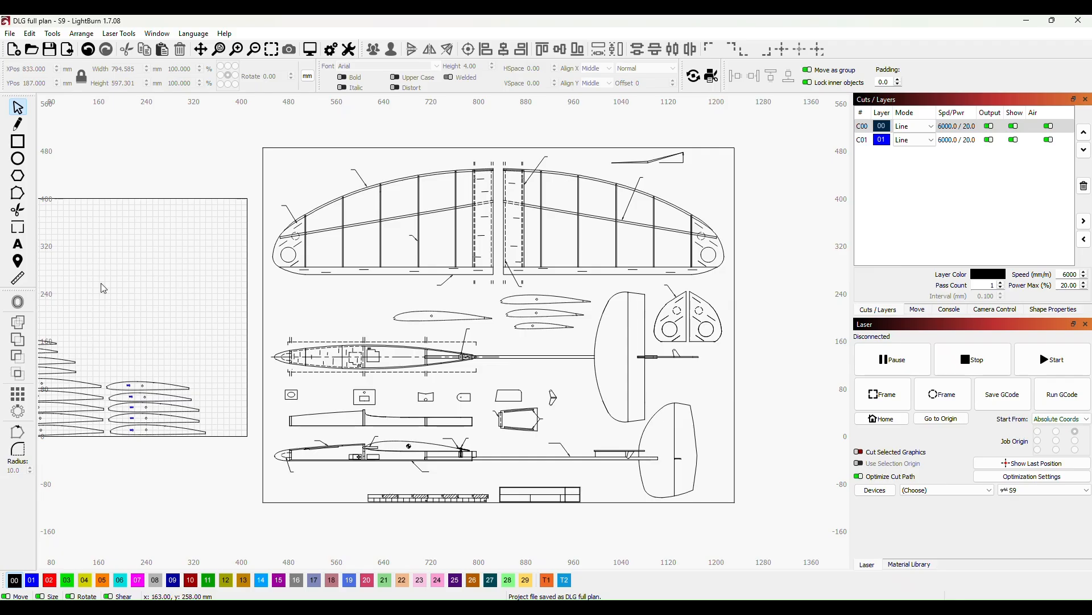
pyautogui.moveTo(147, 344); pyautogui.dragTo(648, 341)
pyautogui.scroll(5, 564, 339)
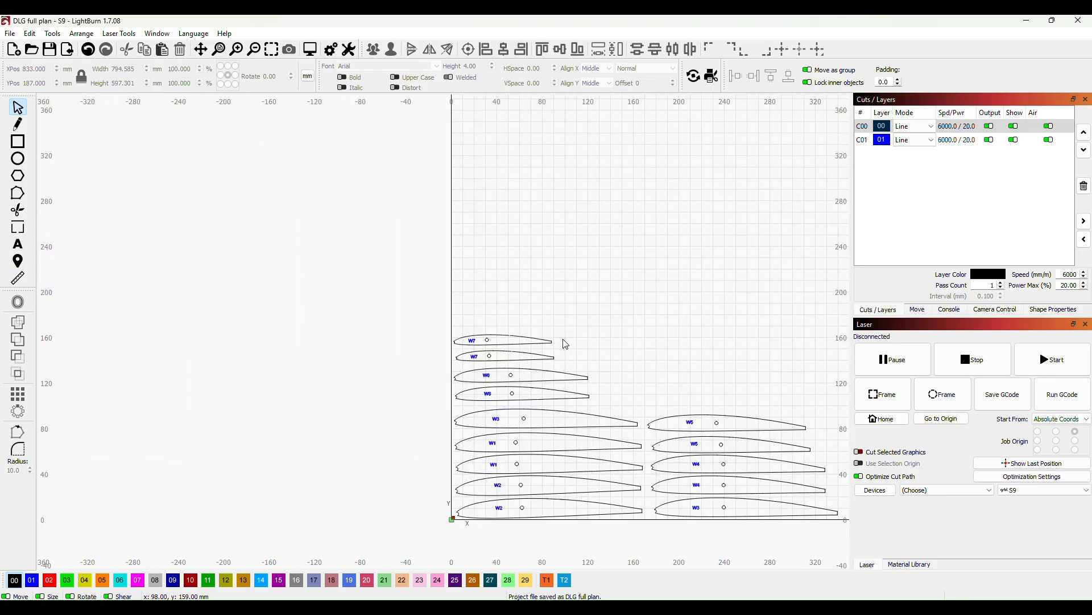
# - Measure the upper W7 rib's round hole, its thickness just behind the hole, and the aft upper outline segment
pyautogui.scroll(1, 443, 356)
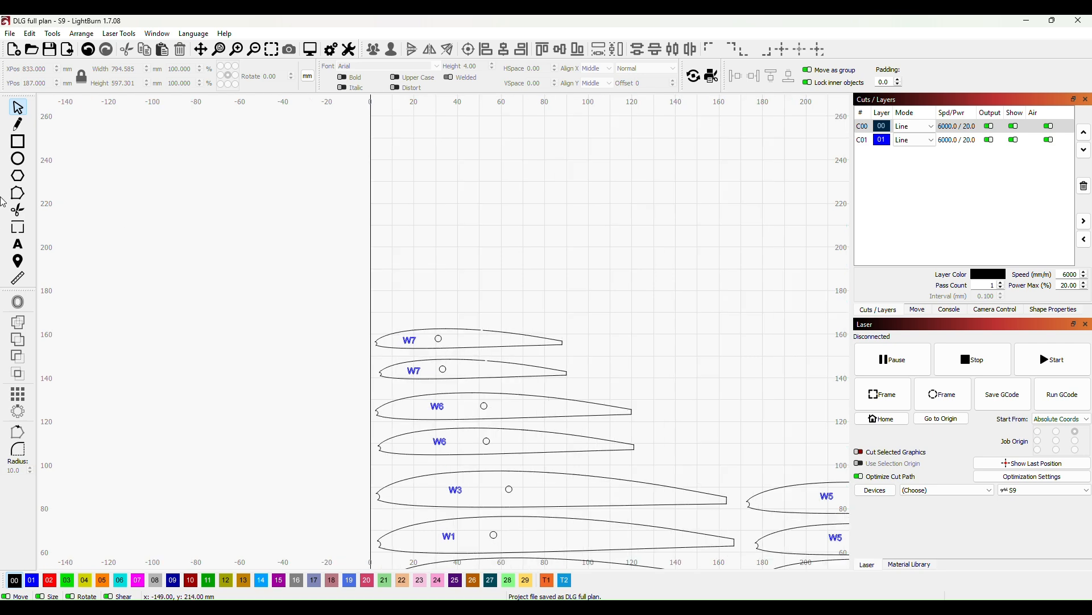
pyautogui.click(17, 279)
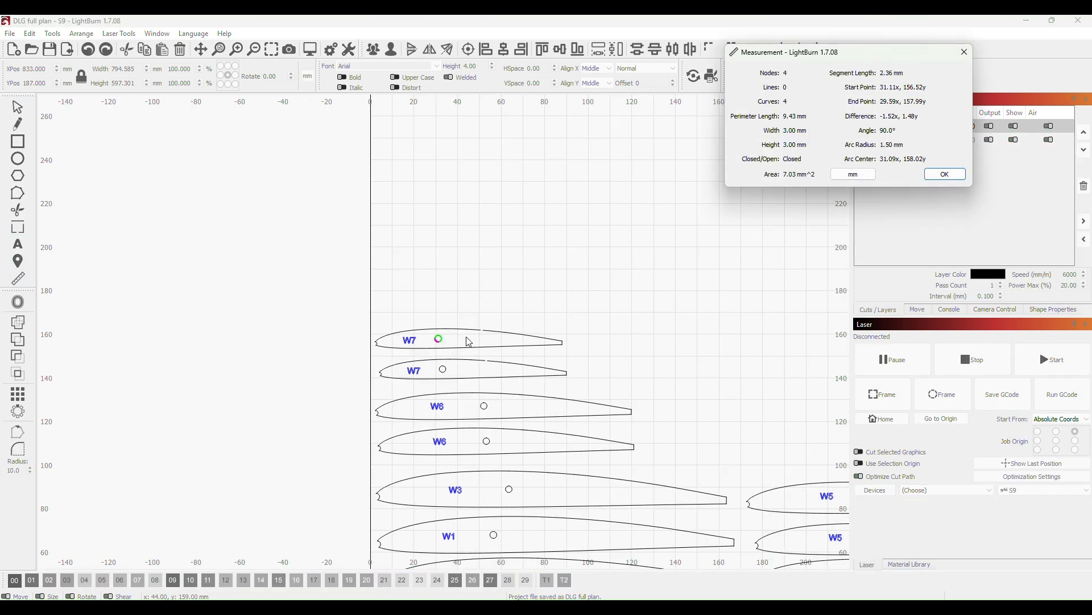
pyautogui.moveTo(449, 329); pyautogui.dragTo(450, 350)
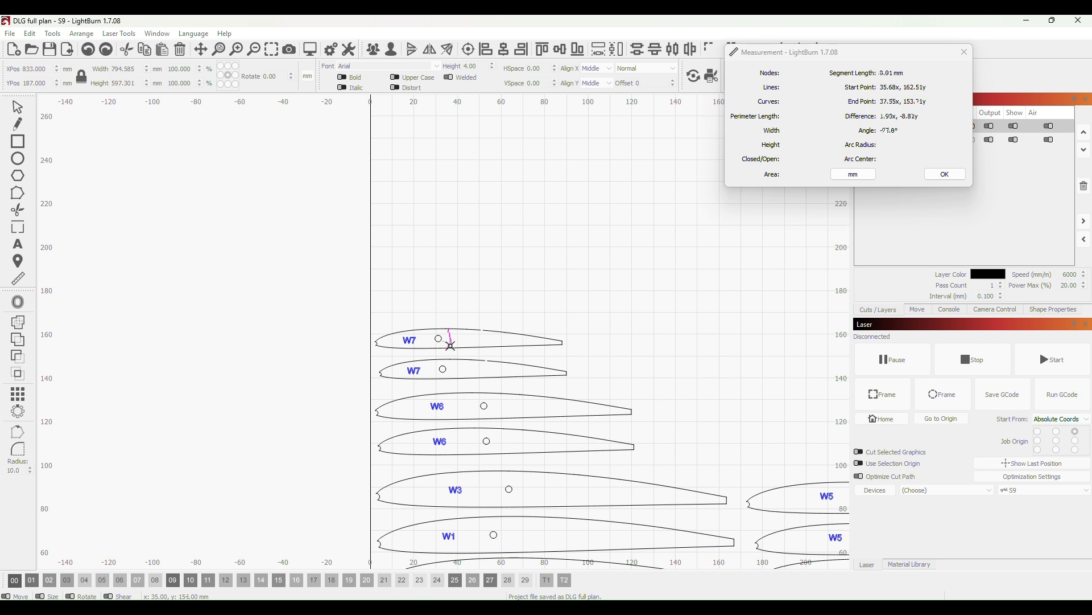
pyautogui.moveTo(448, 347); pyautogui.dragTo(452, 347)
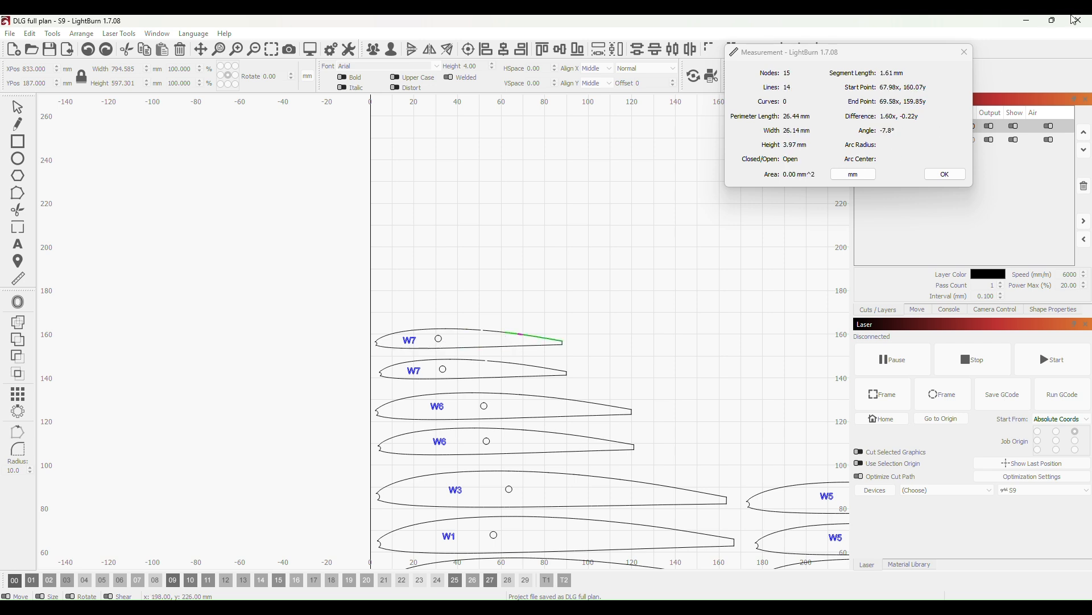
pyautogui.click(964, 51)
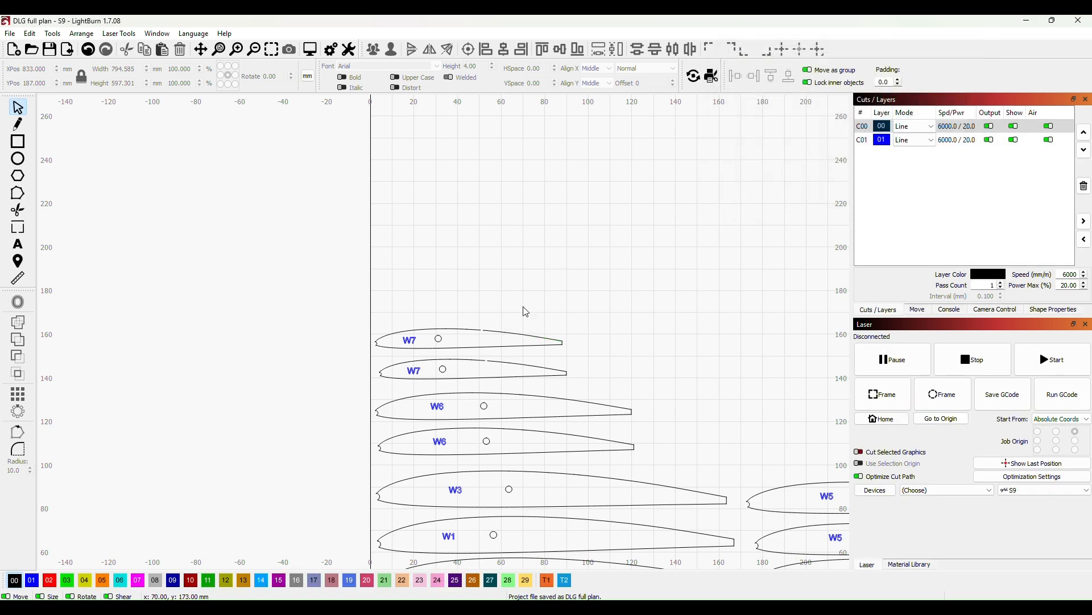
# - Review the nested ribs and the glider plan beside the bed, examining the wing, fuselage and tail parts still to prepare
pyautogui.scroll(-5, 633, 245)
pyautogui.moveTo(666, 256); pyautogui.dragTo(483, 246)
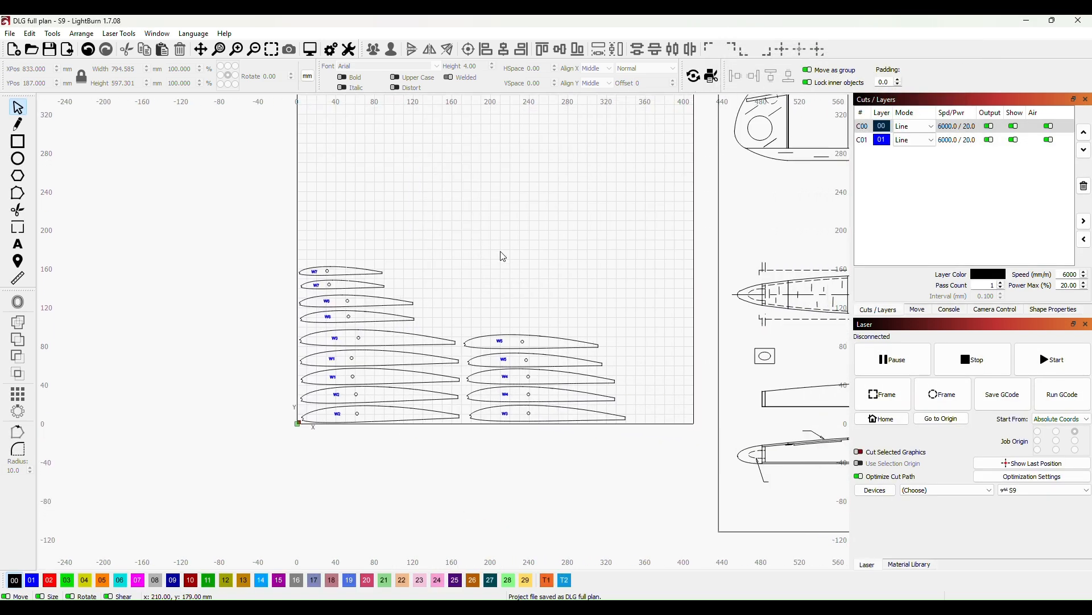
pyautogui.scroll(-2, 581, 252)
pyautogui.moveTo(648, 254); pyautogui.dragTo(123, 318)
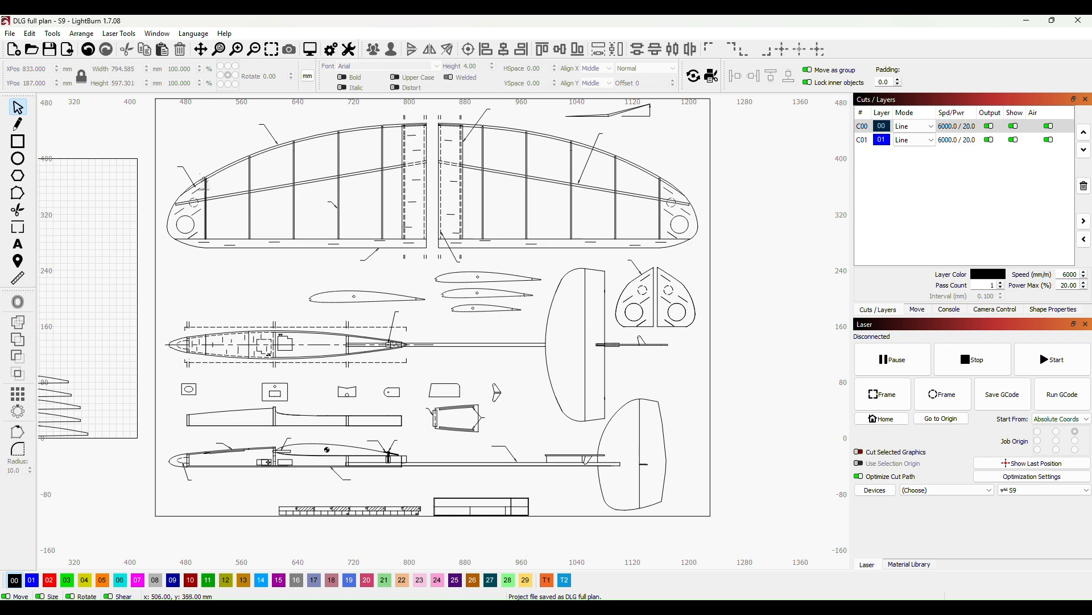
pyautogui.moveTo(166, 300); pyautogui.dragTo(538, 219)
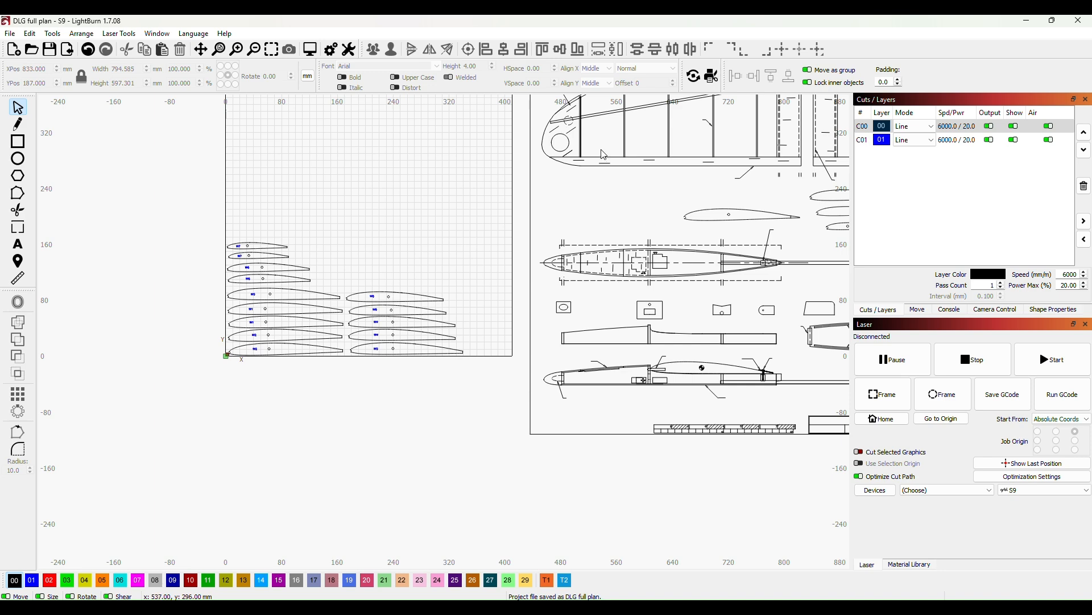
pyautogui.scroll(3, 605, 155)
pyautogui.scroll(1, 503, 292)
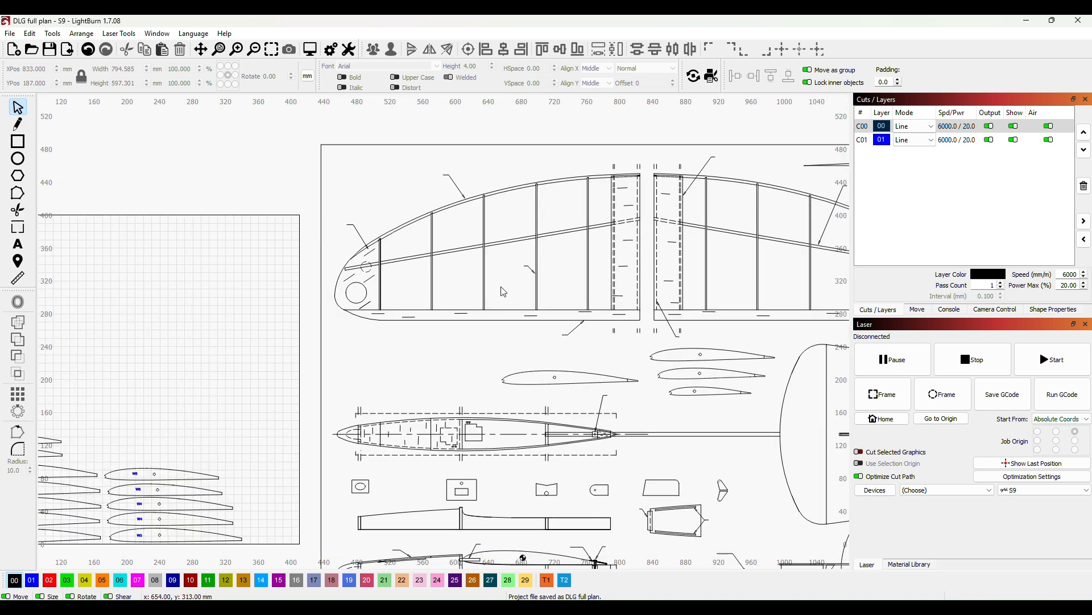
pyautogui.scroll(1, 504, 292)
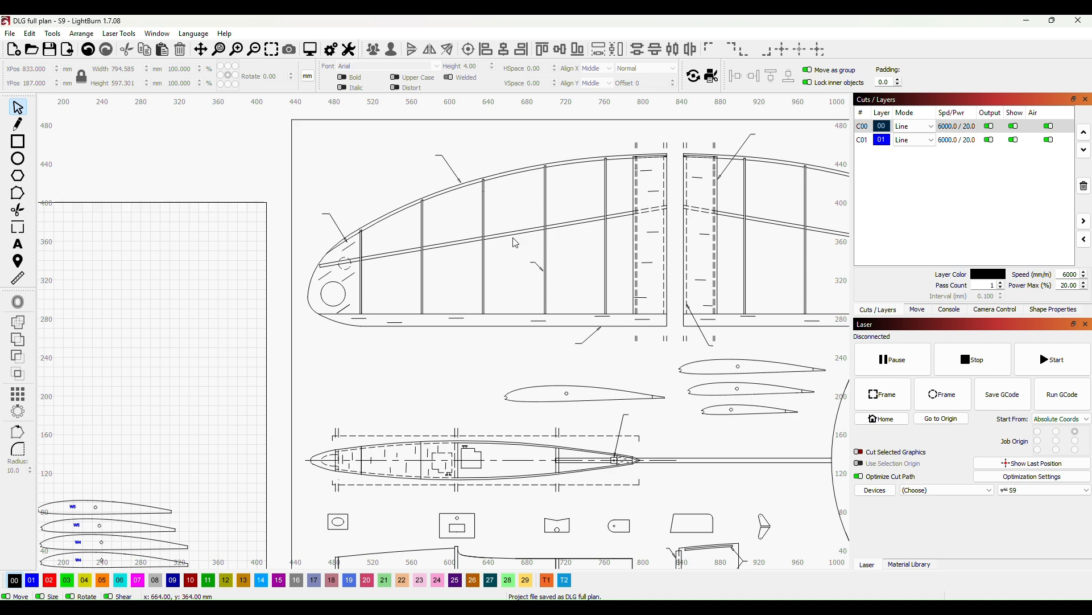
pyautogui.scroll(-3, 608, 310)
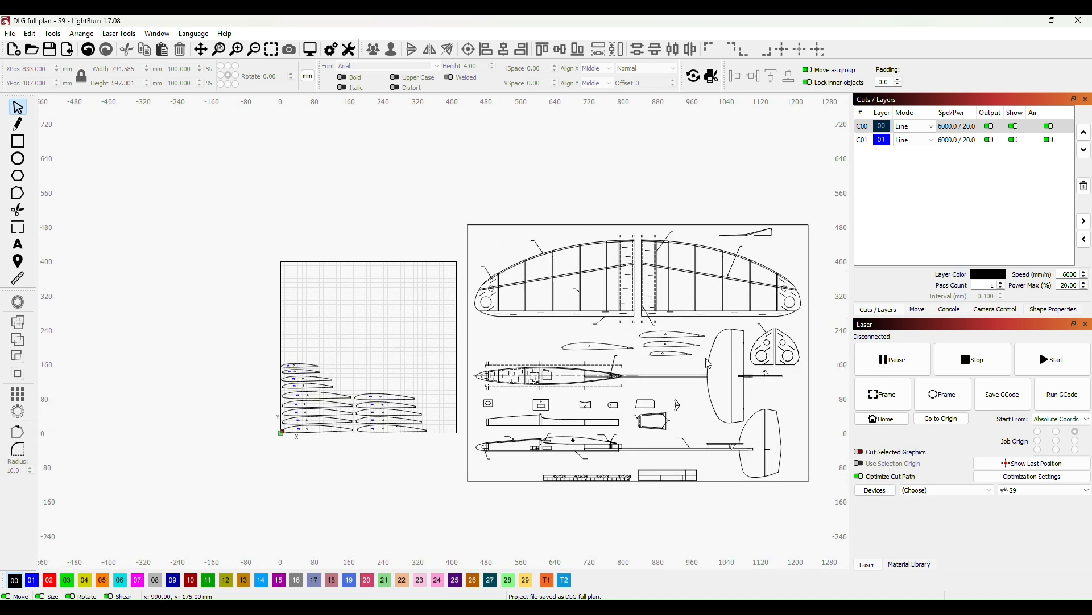
pyautogui.moveTo(708, 363); pyautogui.dragTo(677, 355)
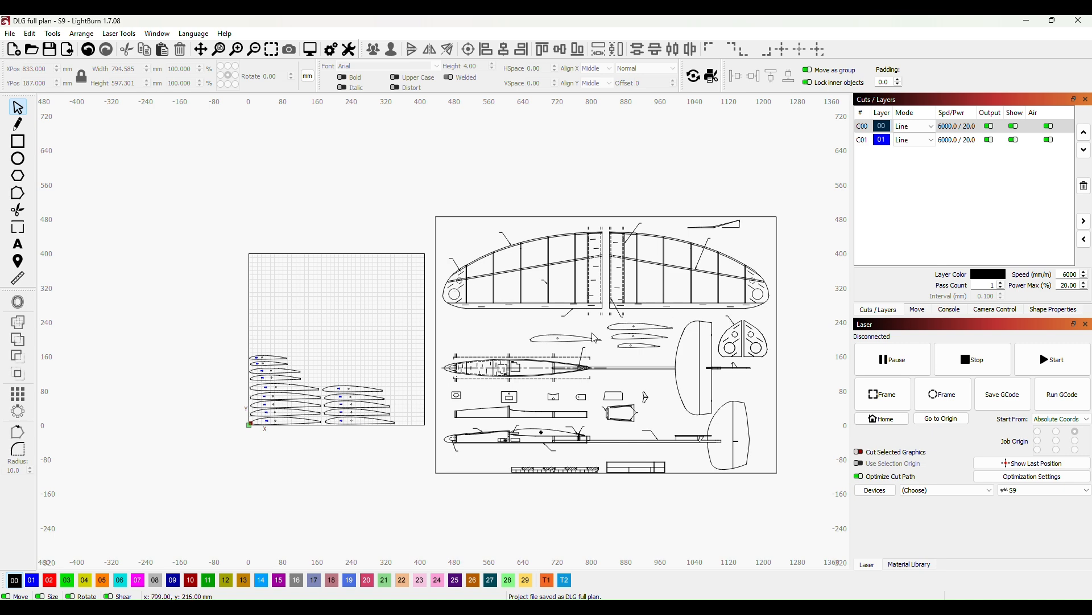
# - Move the left wingtip part from the plan onto the laser bed at X 287, Y 249 mm
pyautogui.scroll(3, 600, 341)
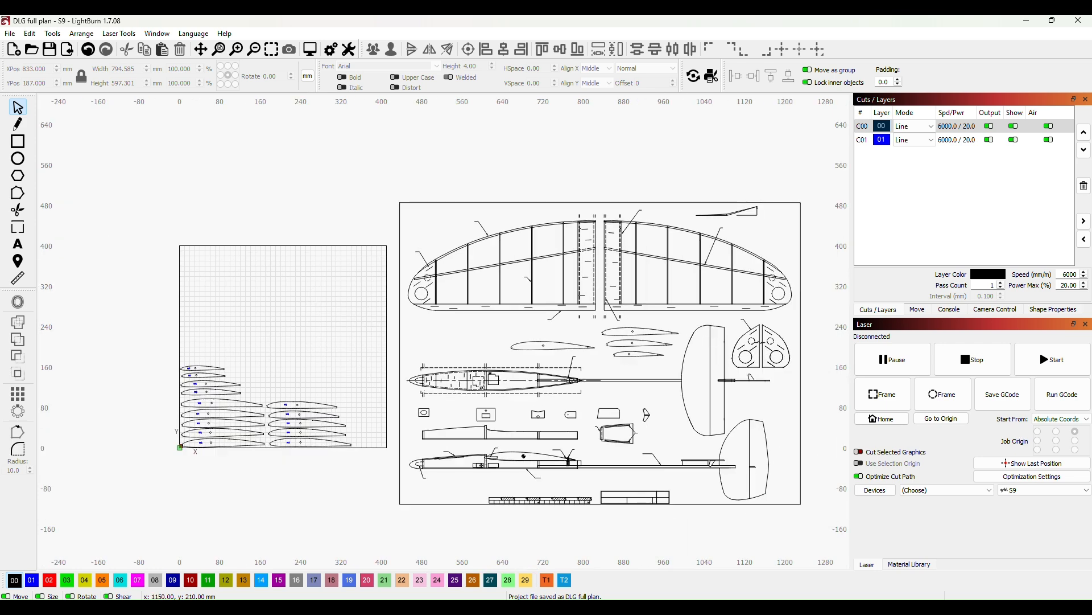
pyautogui.scroll(4, 712, 369)
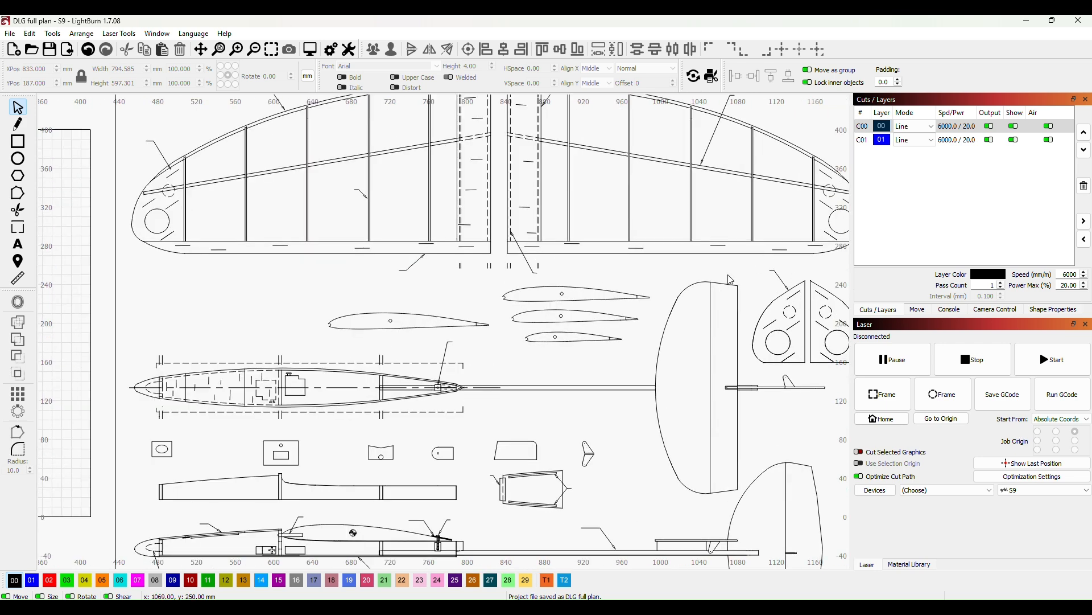
pyautogui.moveTo(747, 277)
pyautogui.mouseDown()
pyautogui.moveTo(775, 353)
pyautogui.moveTo(815, 382)
pyautogui.mouseUp()
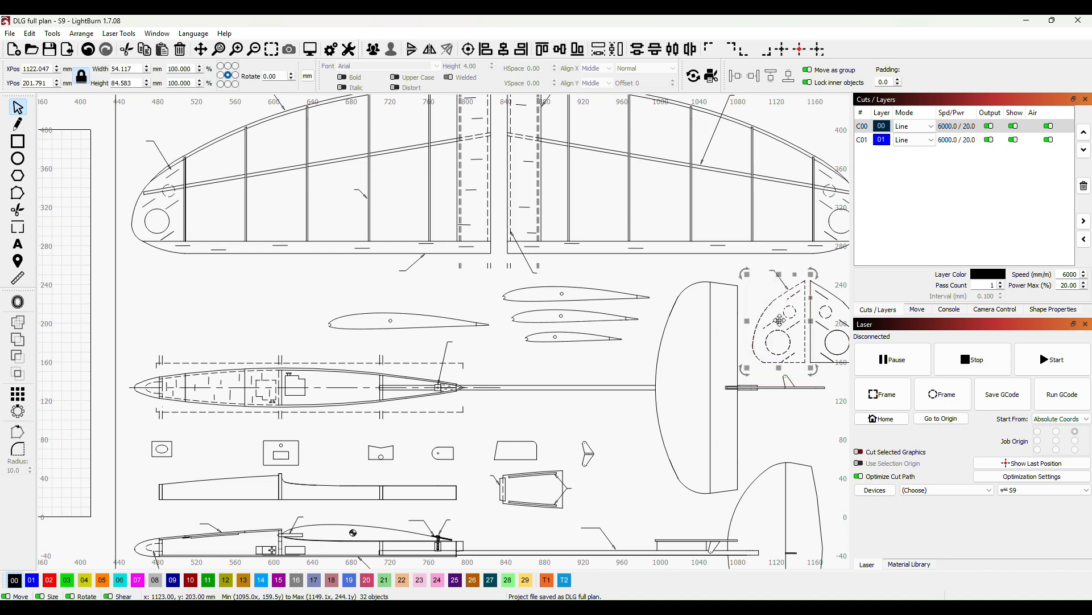
pyautogui.moveTo(779, 321); pyautogui.dragTo(237, 282)
pyautogui.click(313, 248)
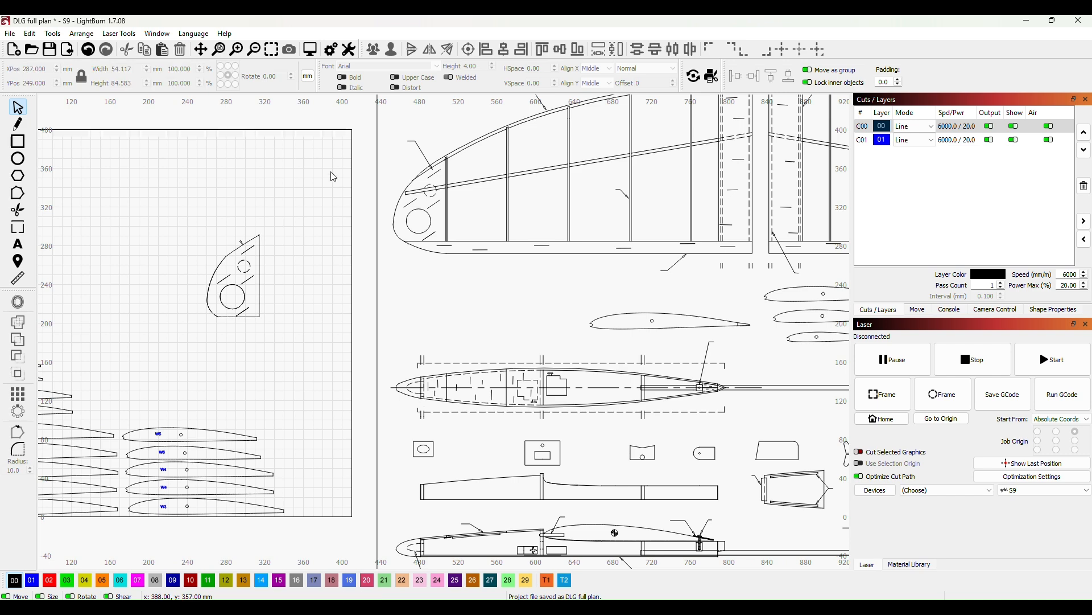
# - Try pulling the wingtip's straight vertical edge and slanted upper edge away from the outline, and undo these moves
pyautogui.scroll(3, 277, 242)
pyautogui.scroll(2, 271, 244)
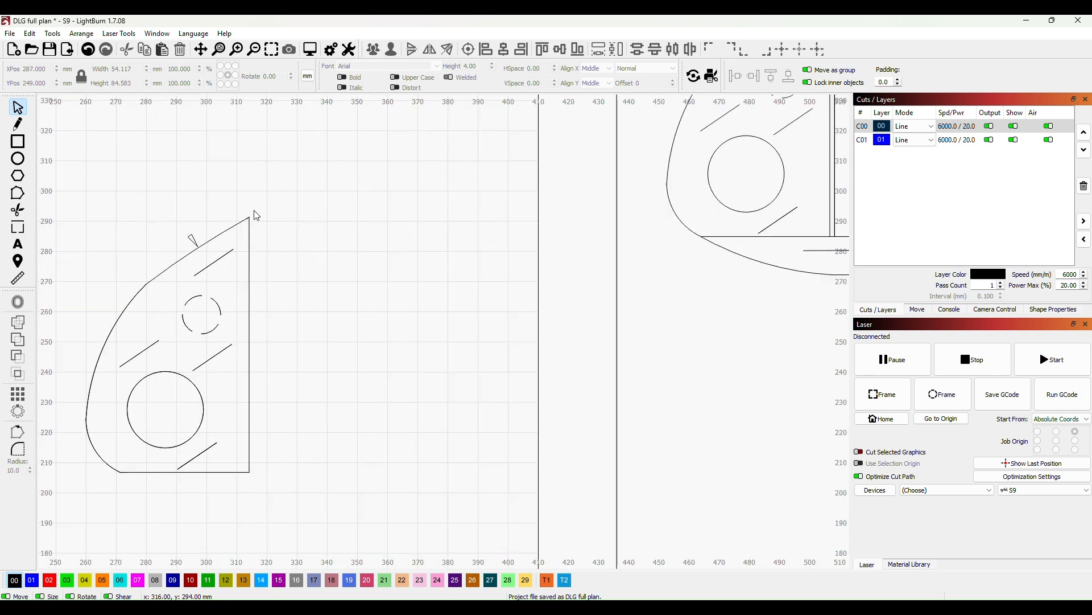
pyautogui.moveTo(249, 250); pyautogui.dragTo(229, 213)
pyautogui.click(224, 229)
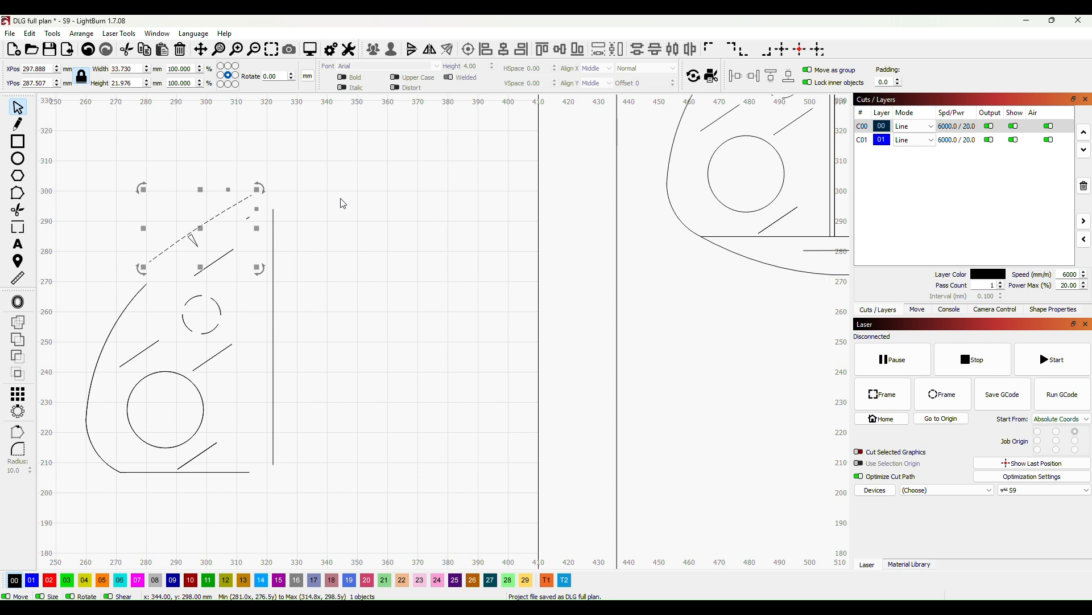
pyautogui.hotkey('ctrl', 'z')
pyautogui.hotkey('ctrl', 'z')
pyautogui.hotkey('ctrl', 'z')
pyautogui.hotkey('ctrl', 'z')
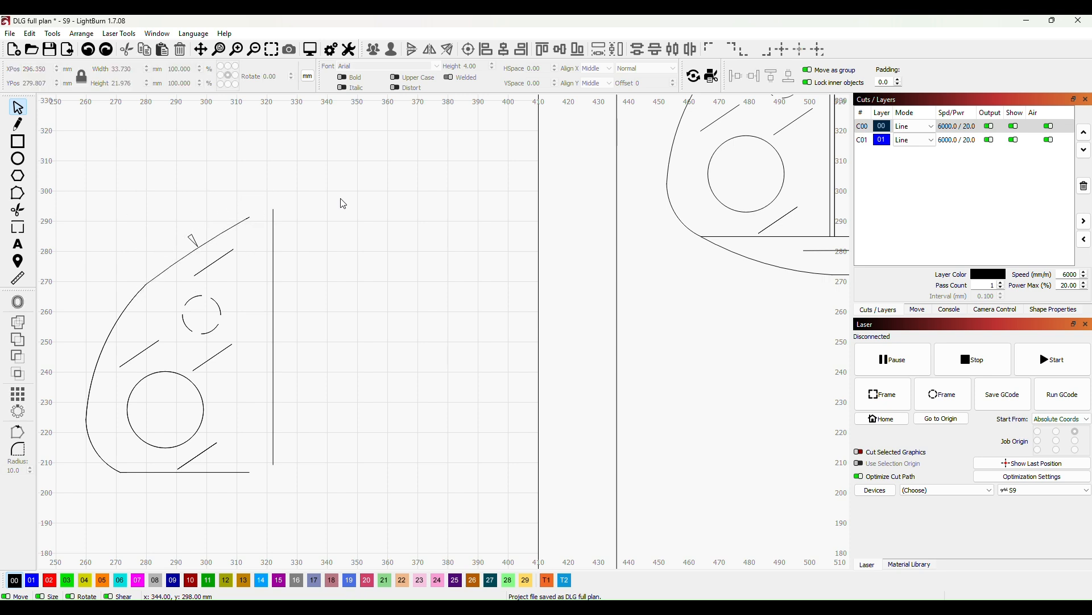
pyautogui.scroll(-2, 304, 298)
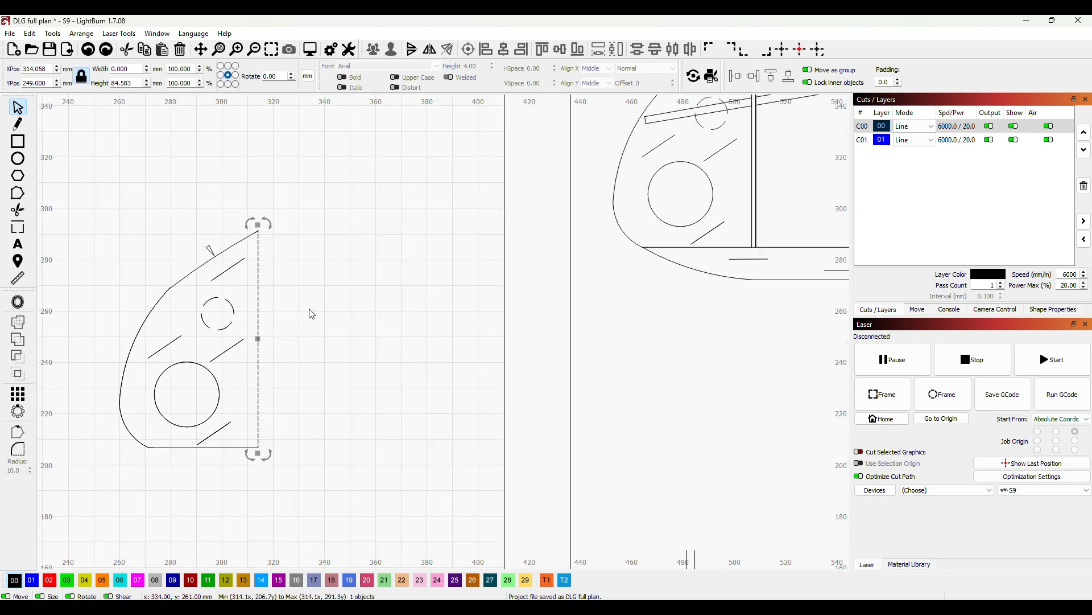
# - Start a line path on red layer 02, tracing the wingtip's vertical edge from its upper corner and then its base edge
pyautogui.moveTo(320, 325); pyautogui.dragTo(475, 255)
pyautogui.scroll(2, 472, 255)
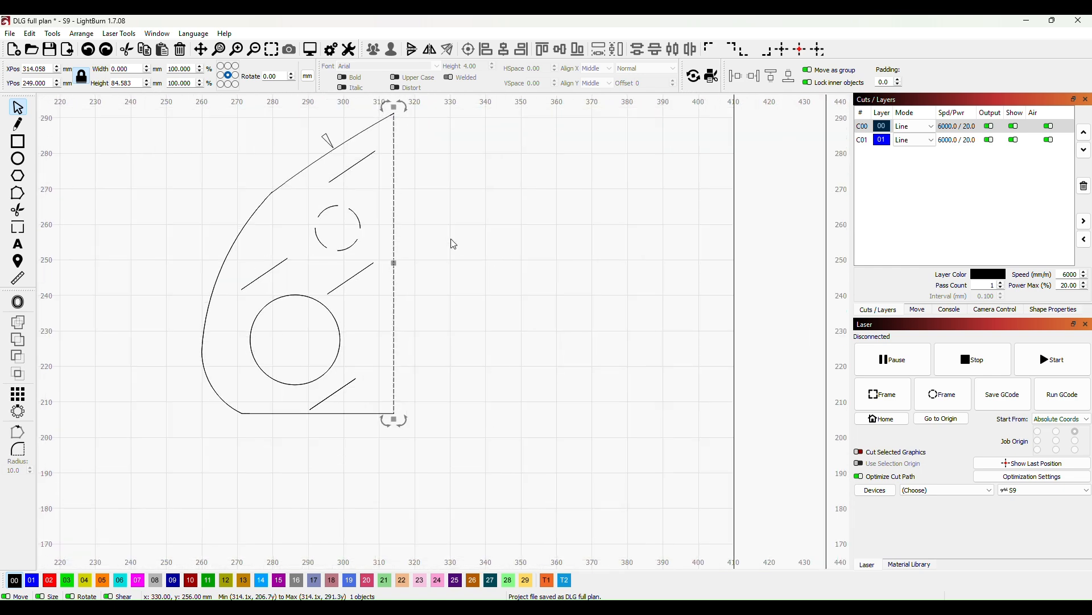
pyautogui.moveTo(448, 196); pyautogui.dragTo(549, 282)
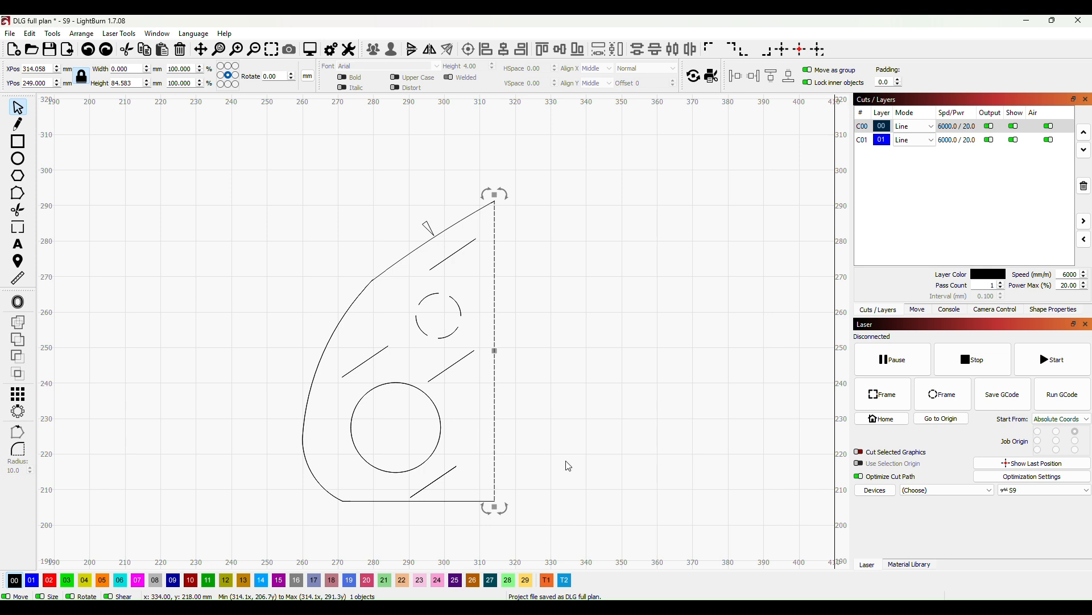
pyautogui.click(562, 275)
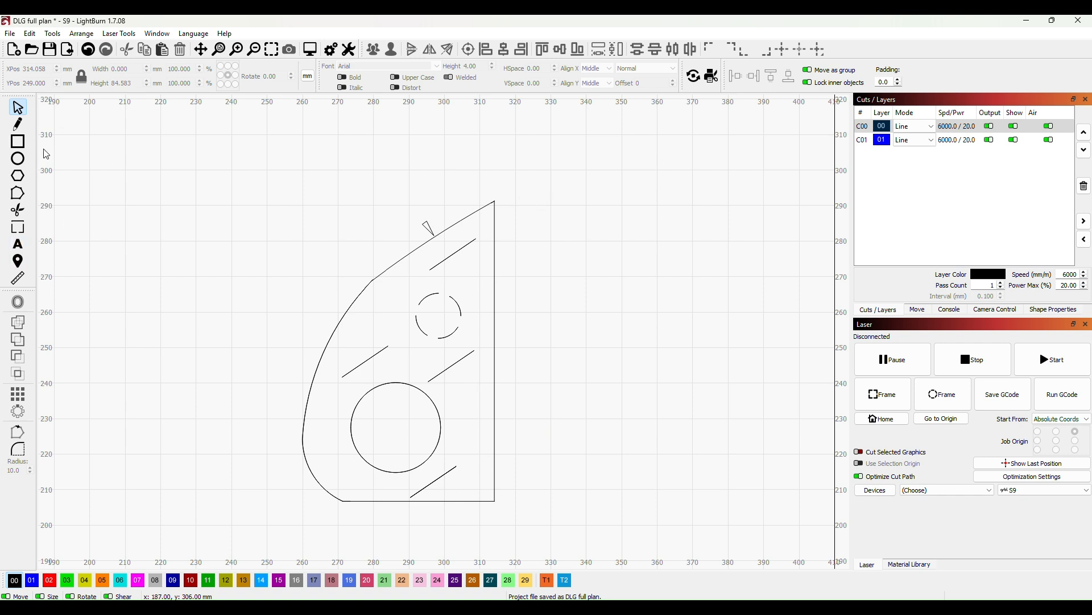
pyautogui.click(18, 125)
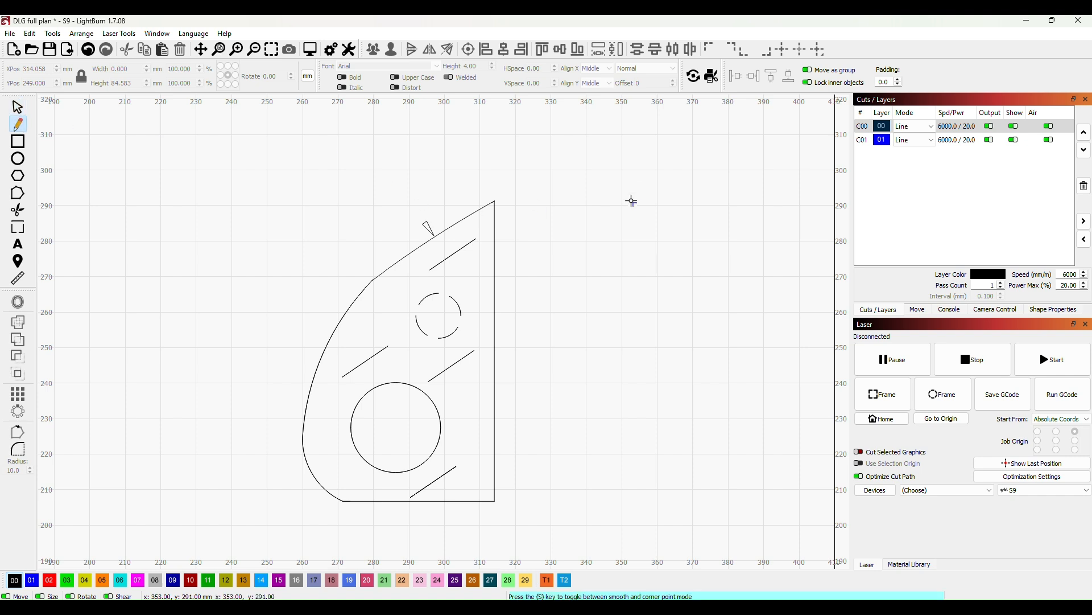
pyautogui.scroll(2, 525, 284)
pyautogui.scroll(-2, 521, 253)
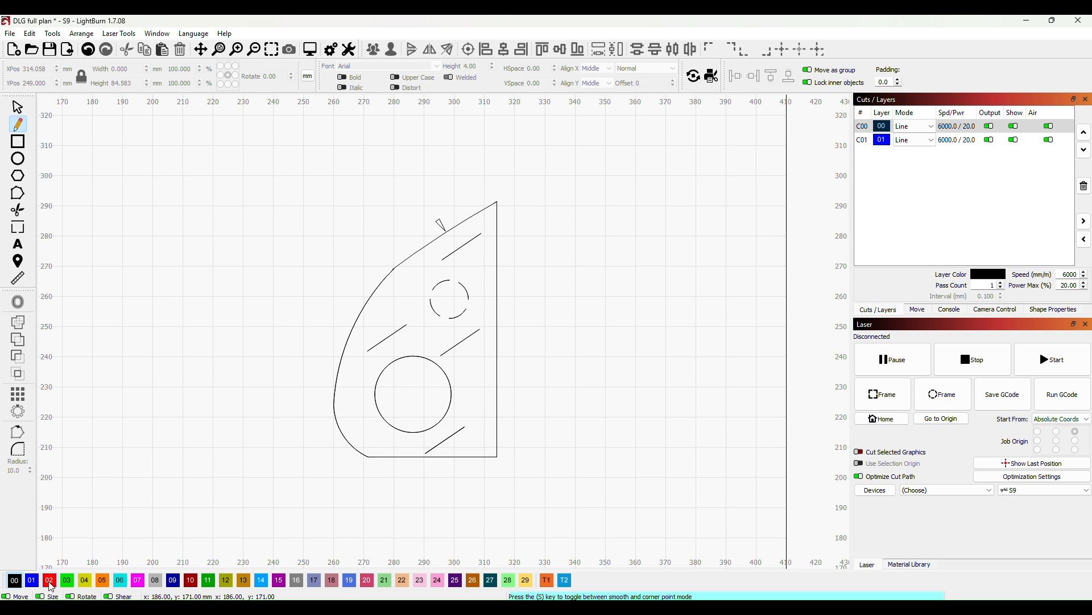
pyautogui.click(496, 202)
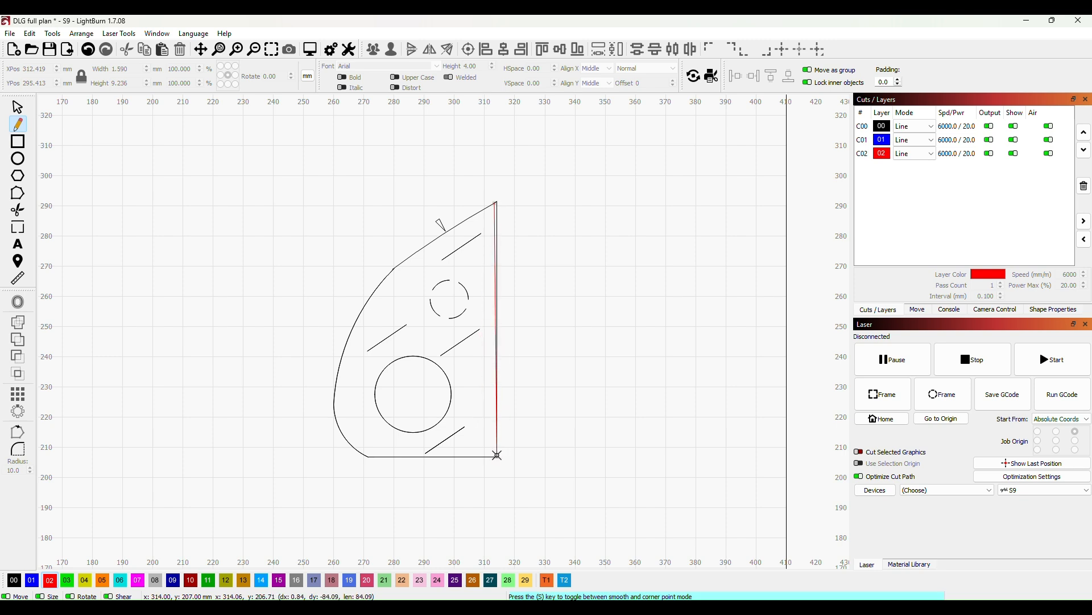
pyautogui.click(497, 456)
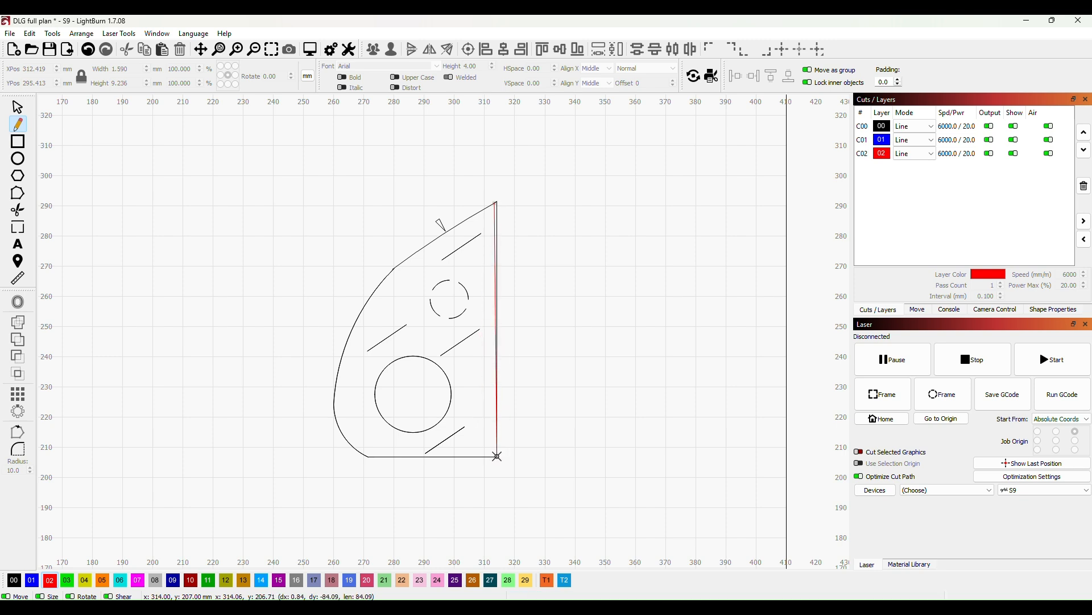
pyautogui.click(367, 456)
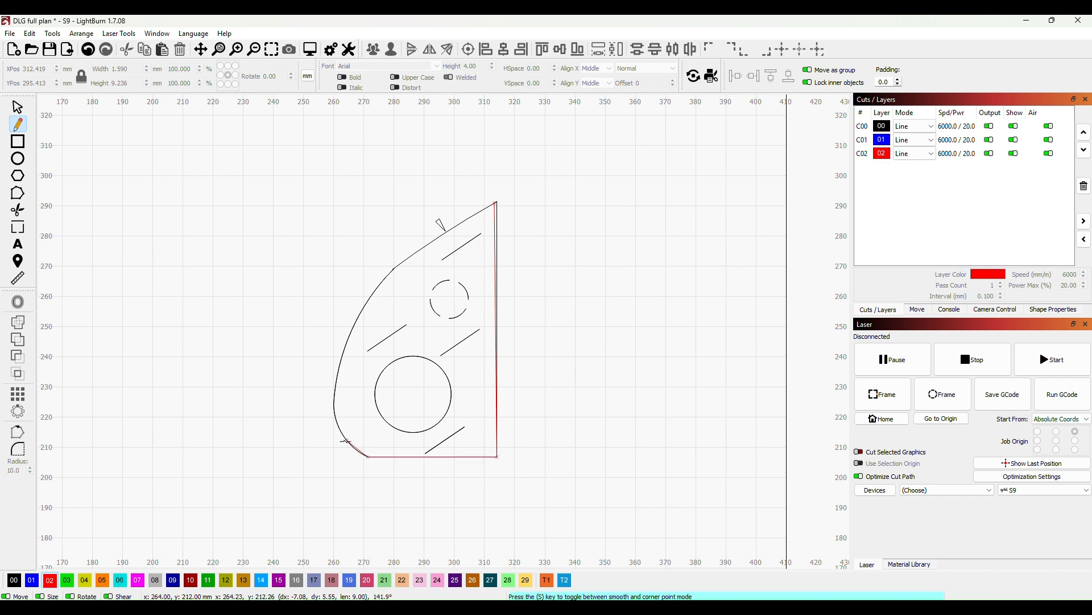
# - Continue the red path along the wingtip's curved edge and slanted upper edge back to the starting corner
pyautogui.click(345, 441)
pyautogui.click(335, 419)
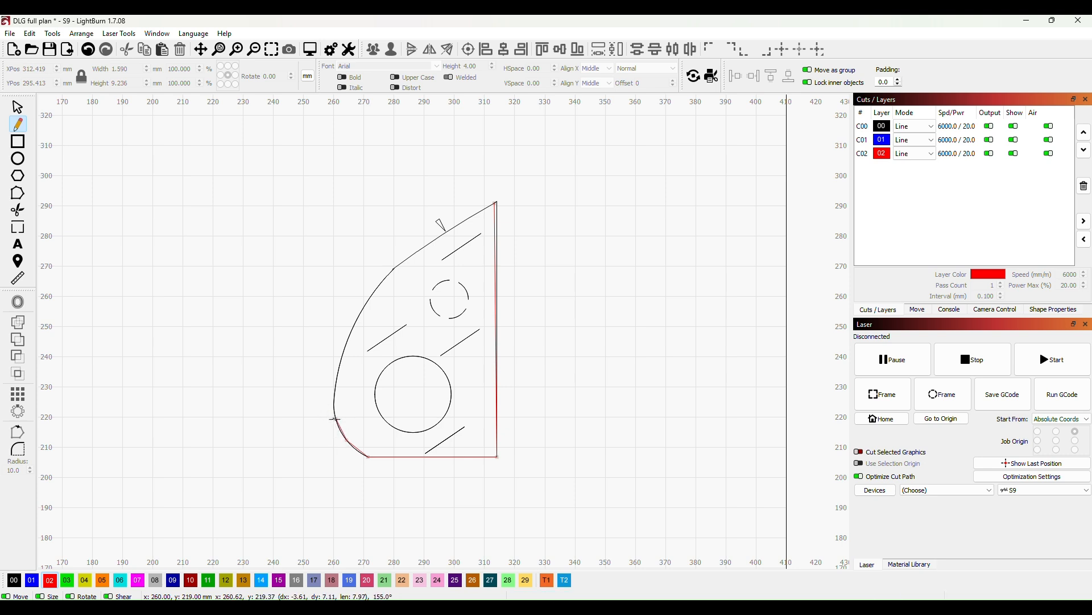
pyautogui.click(335, 386)
pyautogui.click(343, 352)
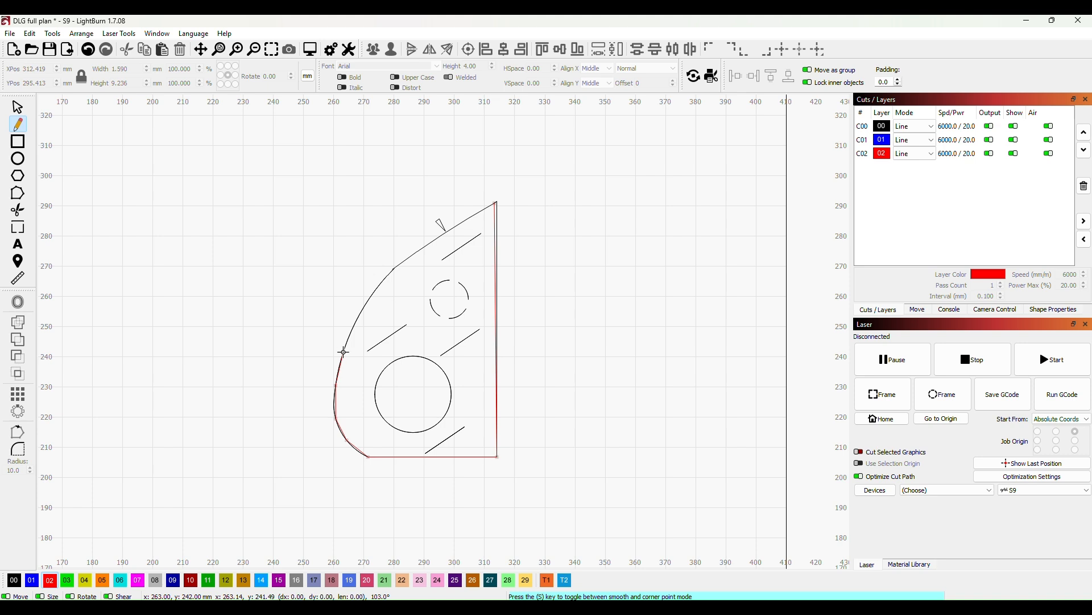
pyautogui.click(362, 311)
pyautogui.click(387, 274)
pyautogui.click(394, 270)
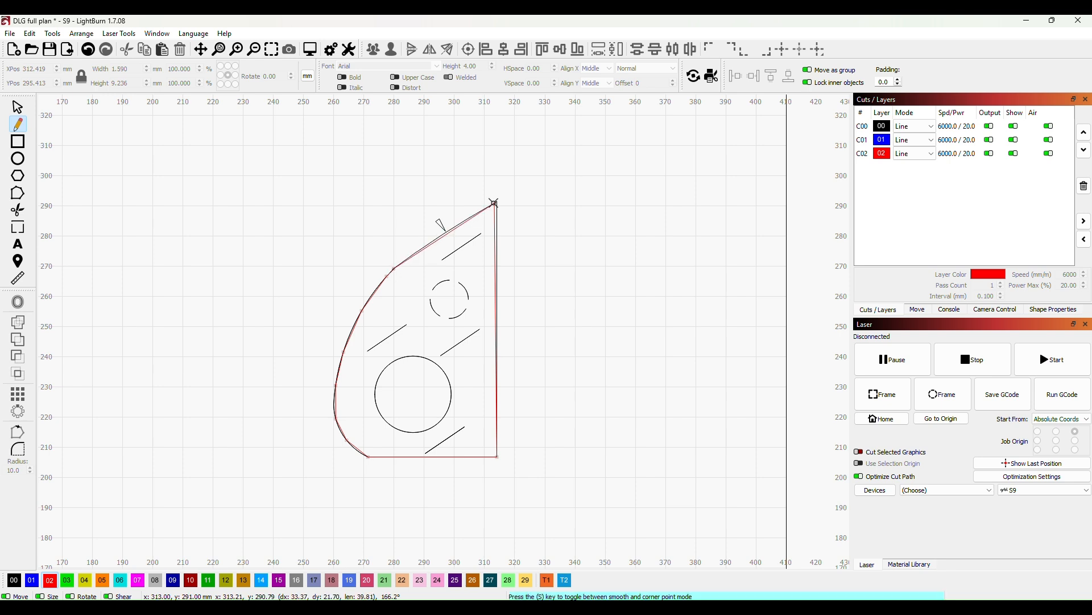
pyautogui.click(447, 232)
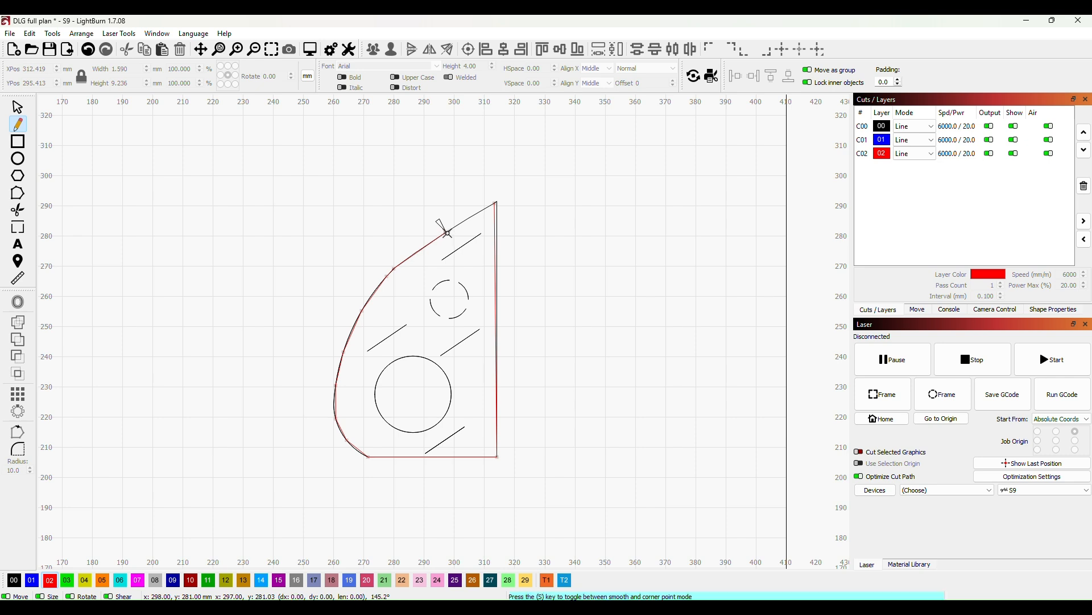
pyautogui.click(493, 203)
# - Edit the red path's nodes, moving its upper corner node onto the wingtip's upper corner in the plan lines
pyautogui.click(18, 193)
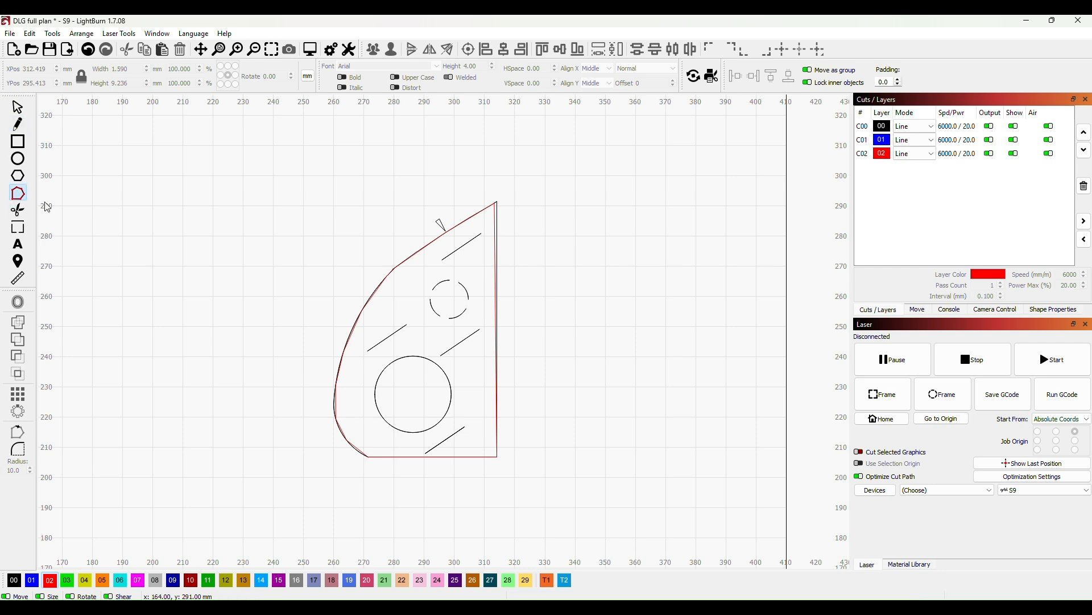
pyautogui.click(435, 239)
pyautogui.scroll(5, 529, 231)
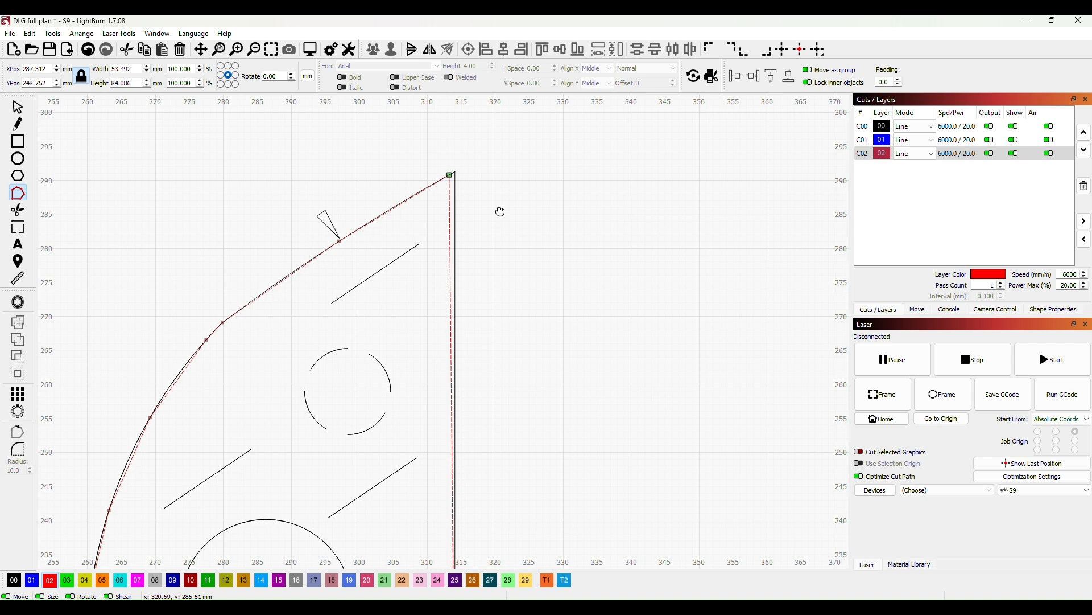
pyautogui.moveTo(501, 211); pyautogui.dragTo(602, 268)
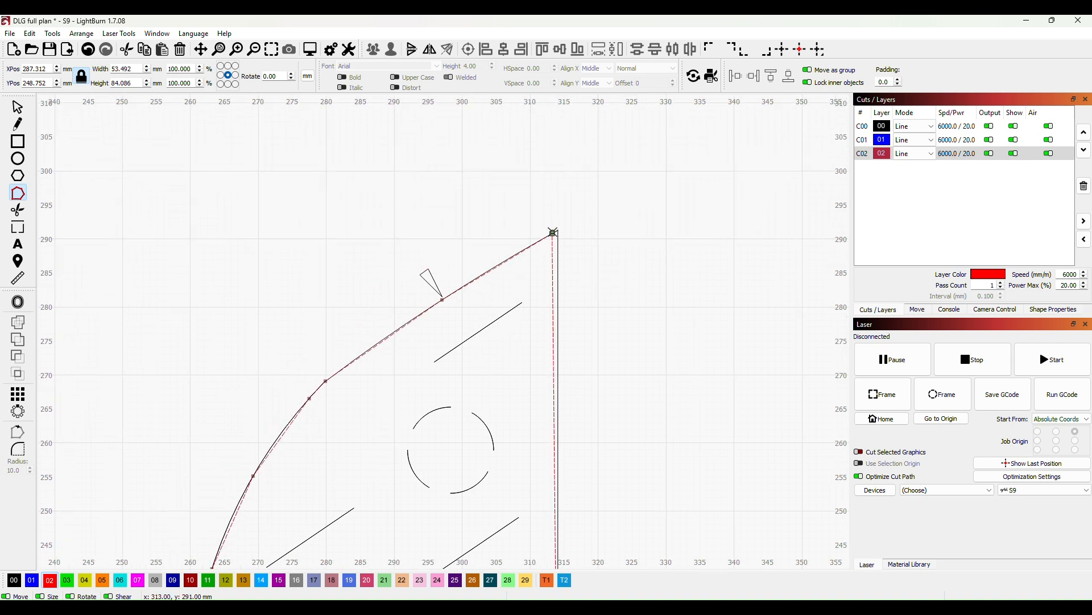
pyautogui.moveTo(553, 232); pyautogui.dragTo(557, 230)
# - Convert the red path's nodes along the slanted and curved edges to smooth points so it follows the wingtip's curve
pyautogui.scroll(-4, 635, 309)
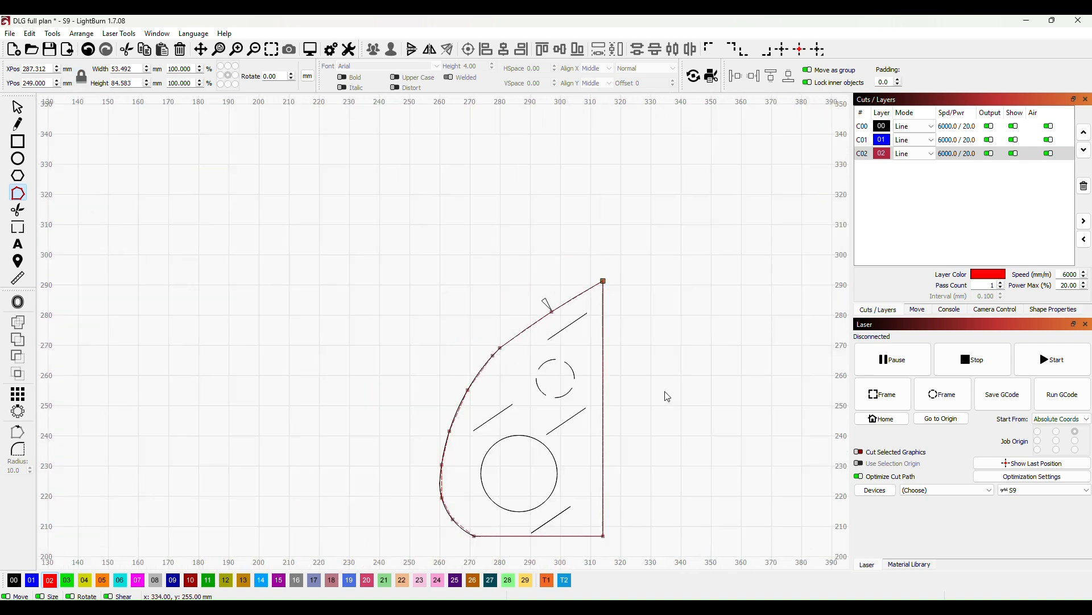
pyautogui.scroll(1, 615, 312)
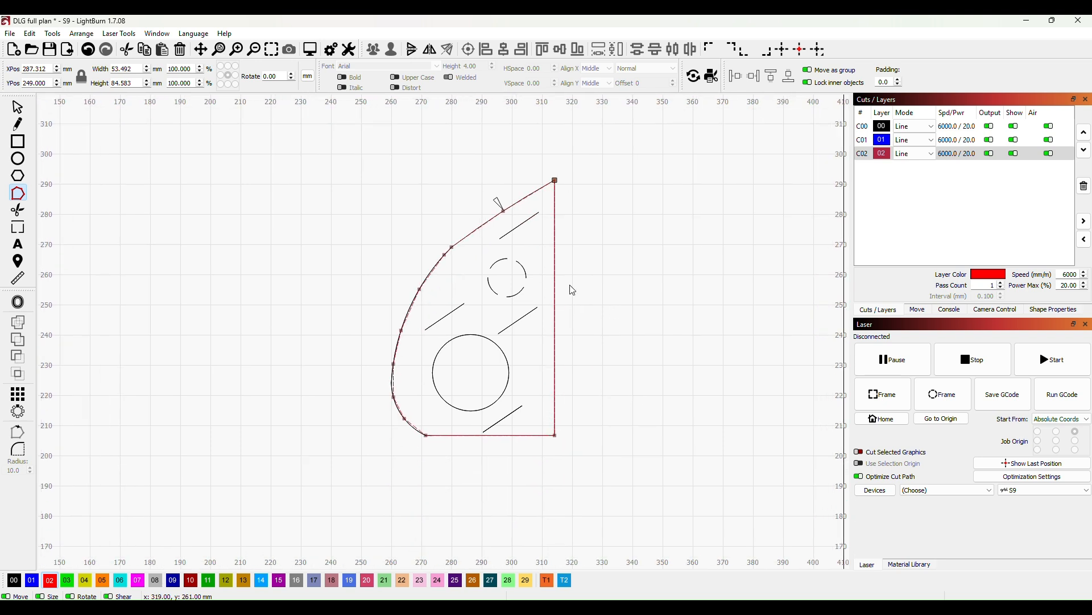
pyautogui.moveTo(572, 297); pyautogui.dragTo(629, 310)
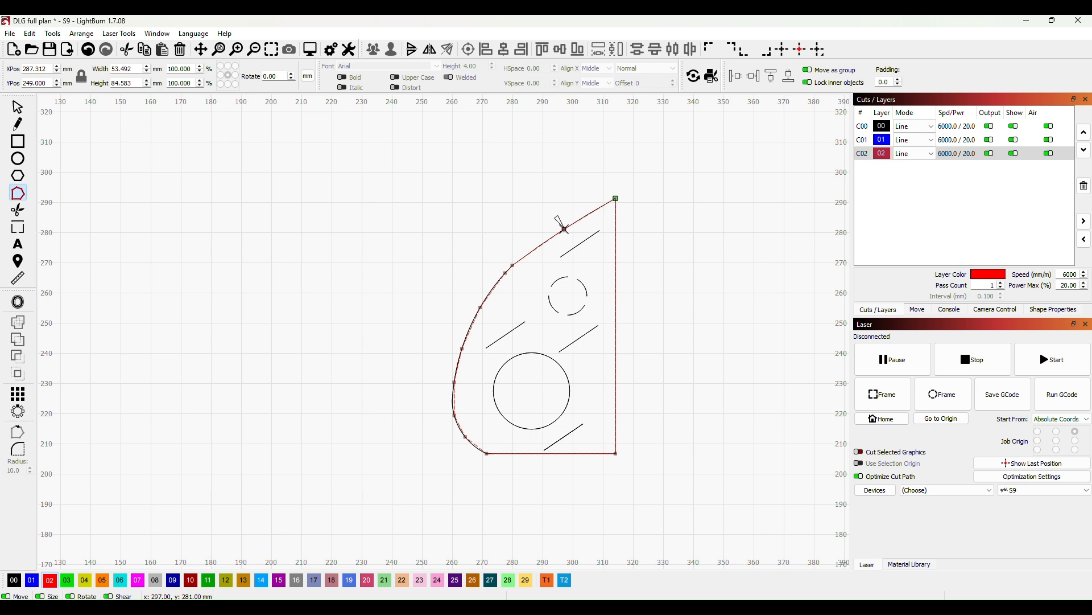
pyautogui.press('s')
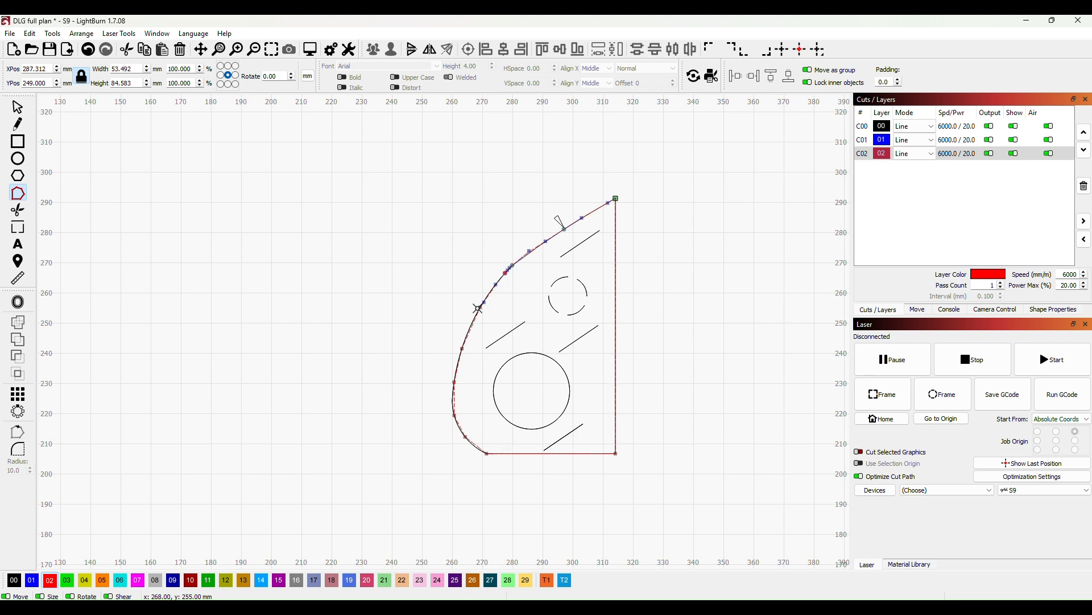
pyautogui.moveTo(480, 307); pyautogui.dragTo(472, 320)
pyautogui.click(463, 347)
pyautogui.click(453, 380)
# - Move the curve handle beside the base edge's curved-end corner until the last red segment follows the black wingtip curve
pyautogui.scroll(3, 467, 490)
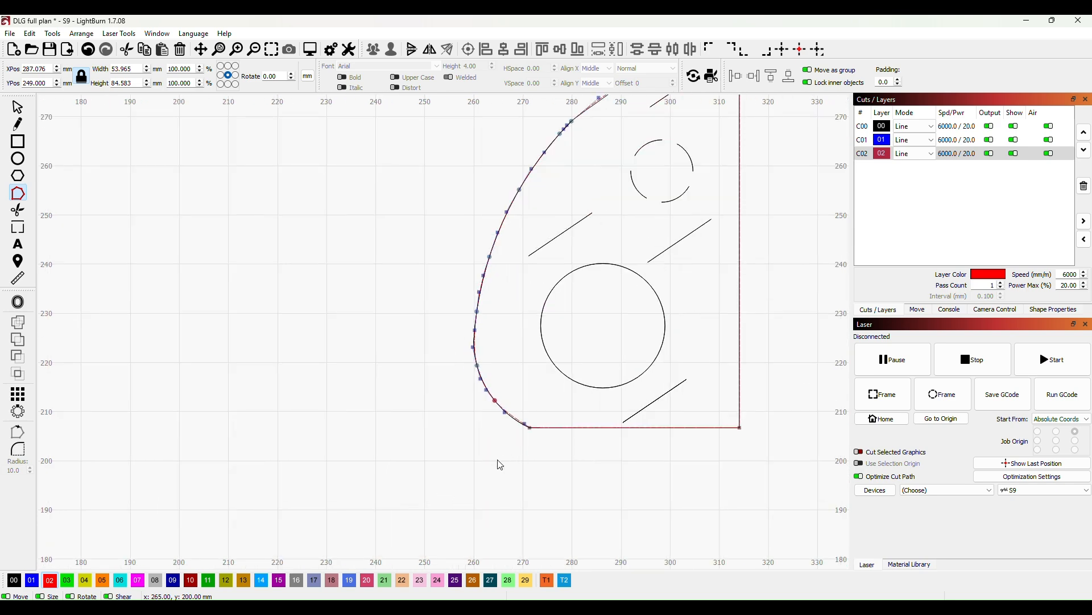
pyautogui.scroll(5, 504, 452)
pyautogui.scroll(2, 540, 434)
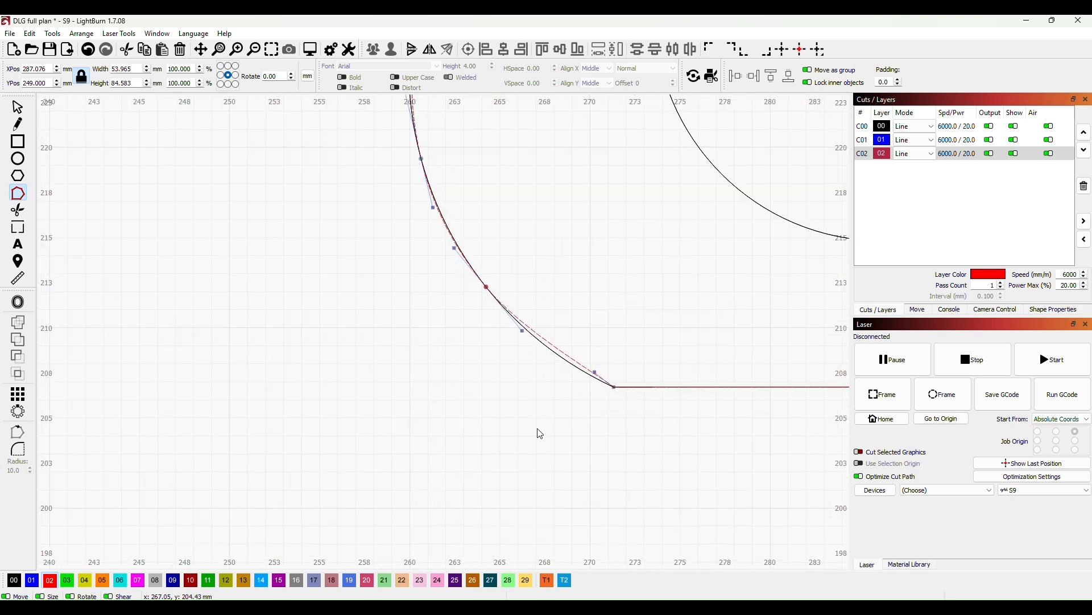
pyautogui.moveTo(594, 372); pyautogui.dragTo(558, 357)
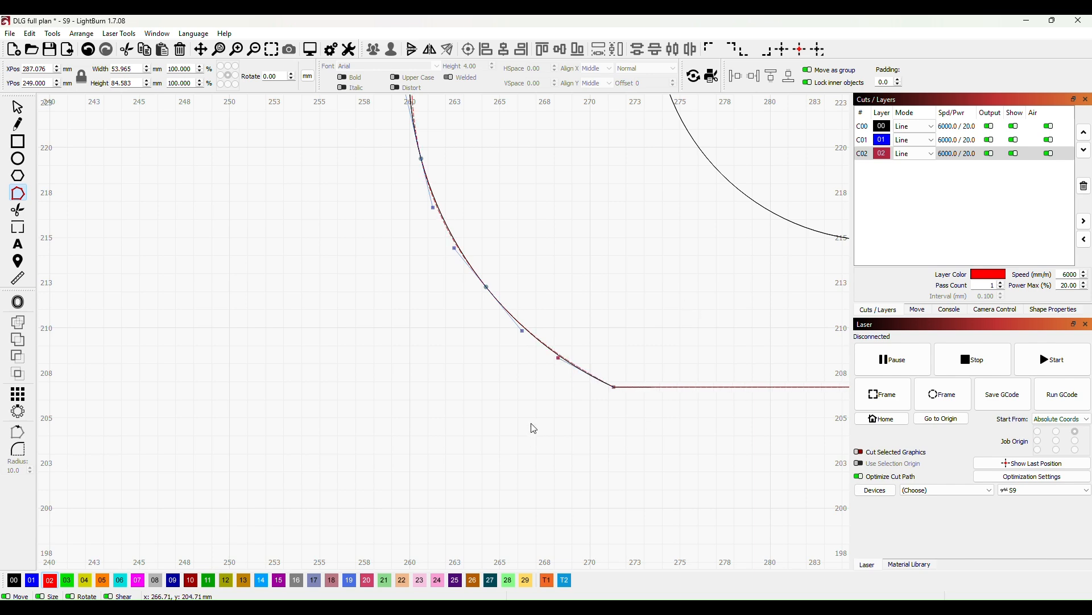
pyautogui.scroll(-3, 492, 435)
pyautogui.scroll(-3, 569, 435)
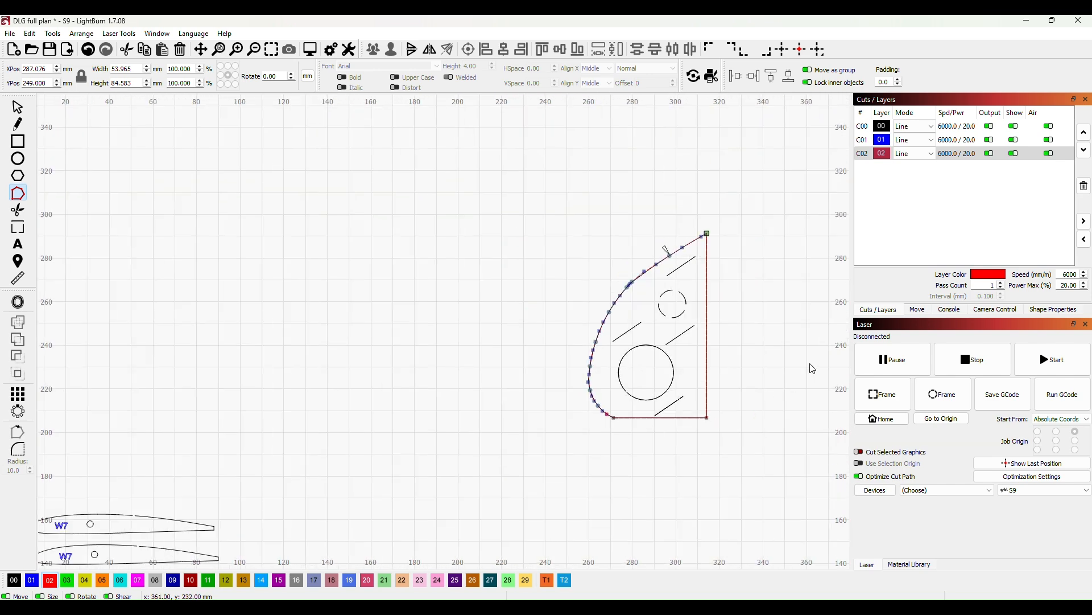
pyautogui.moveTo(786, 337); pyautogui.dragTo(618, 286)
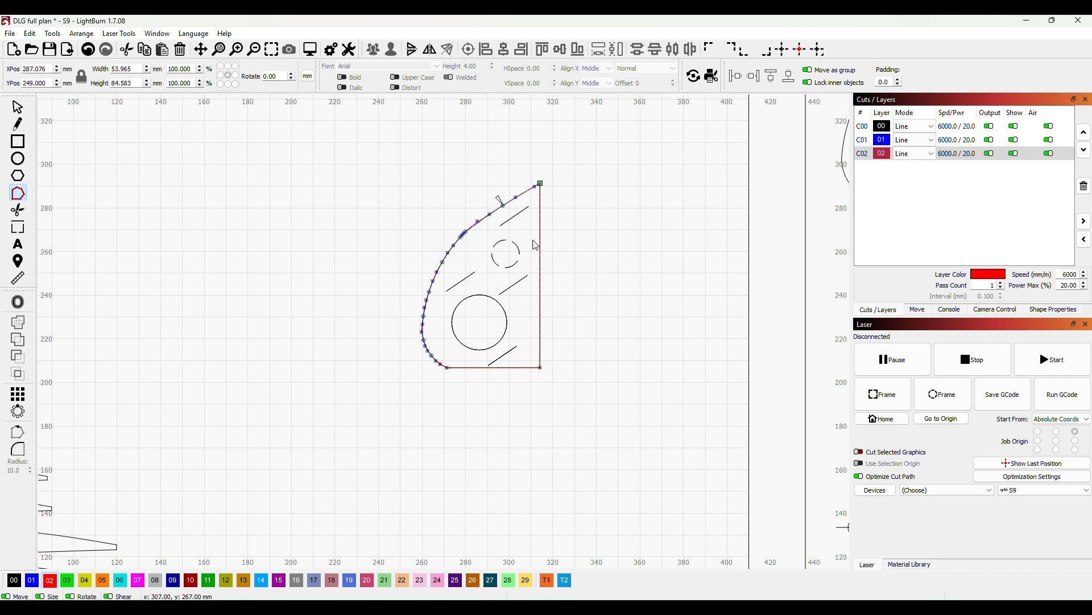
# - Draw a red circle about 24.7 by 24.4 mm and move it onto the wingtip's large hole at X 286, Y 227 mm
pyautogui.click(19, 108)
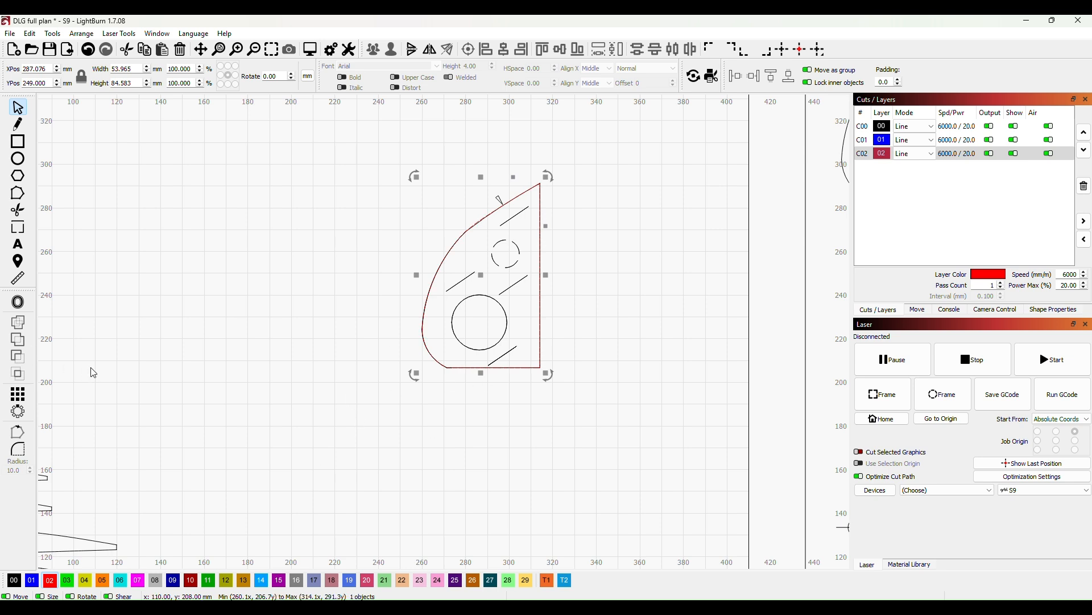
pyautogui.click(18, 158)
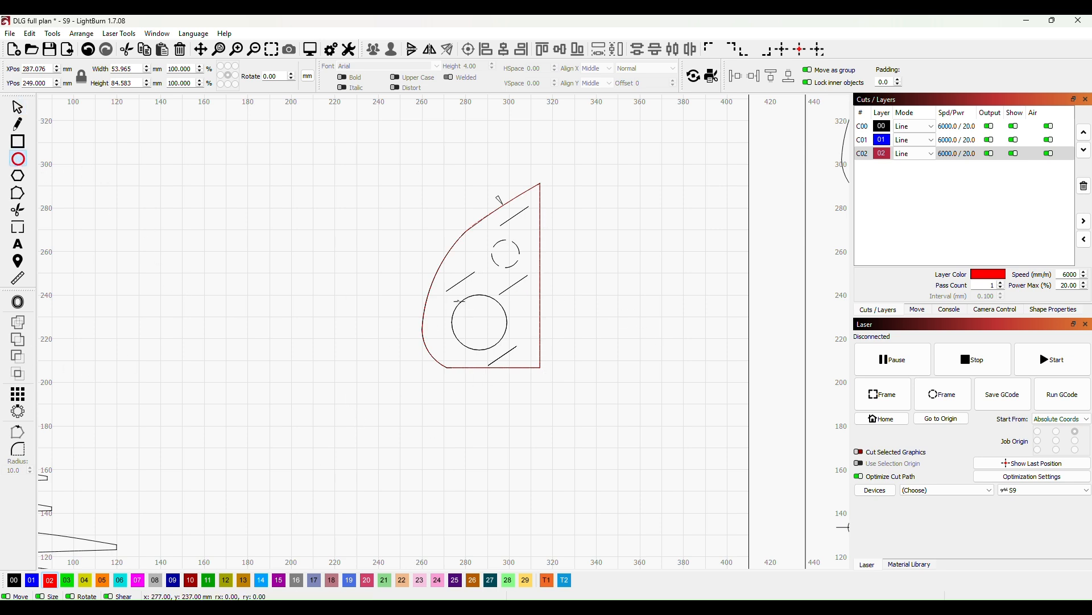
pyautogui.moveTo(460, 301); pyautogui.dragTo(517, 361)
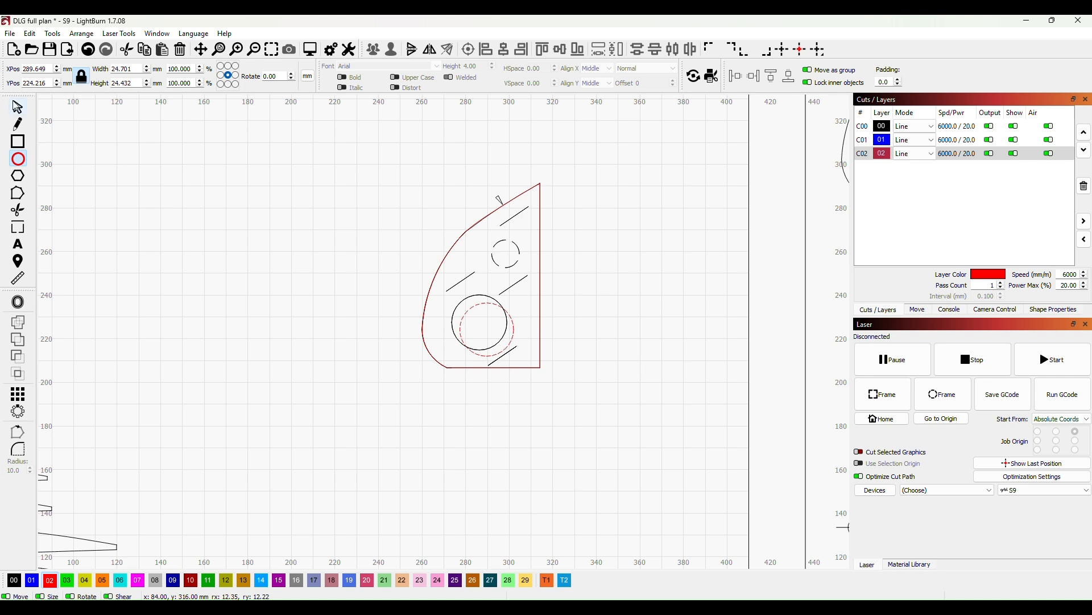
pyautogui.click(17, 106)
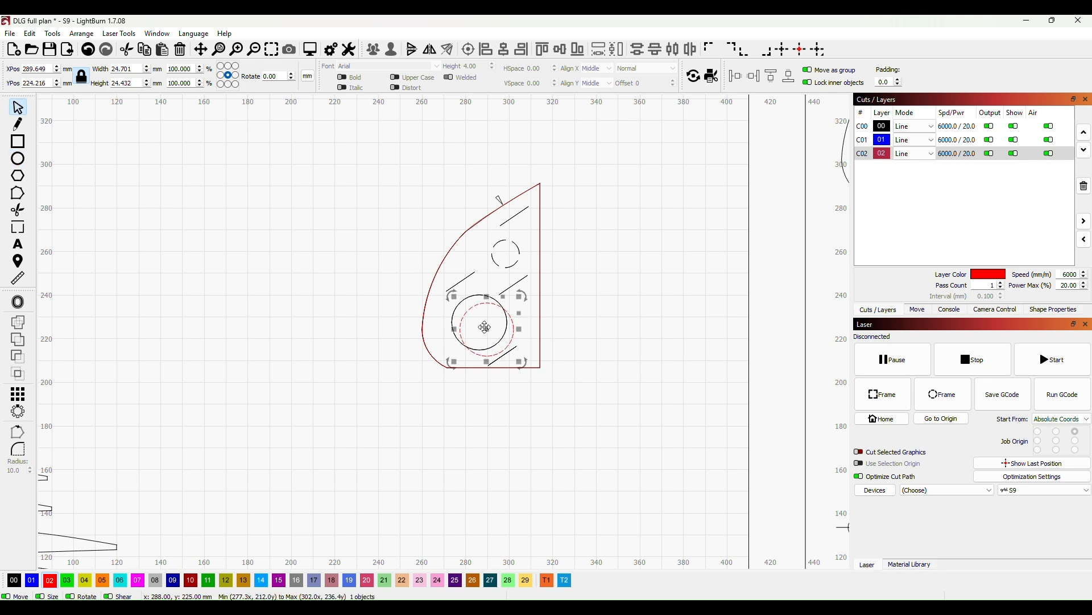
pyautogui.moveTo(486, 327); pyautogui.dragTo(483, 328)
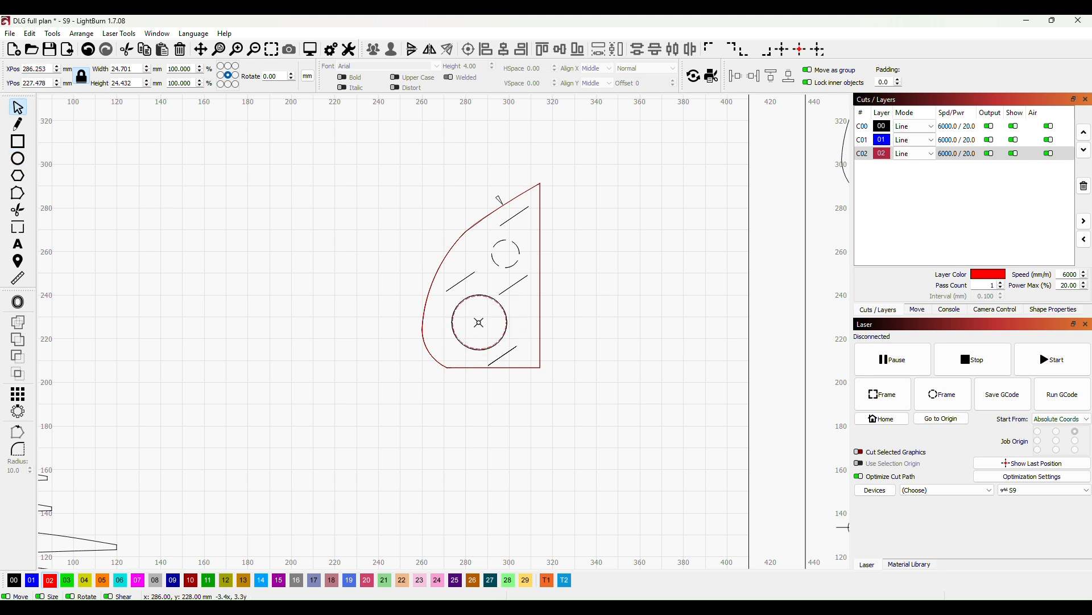
pyautogui.click(611, 274)
# - Try moving the red outline away from the original wingtip lines and back over them
pyautogui.scroll(-3, 611, 274)
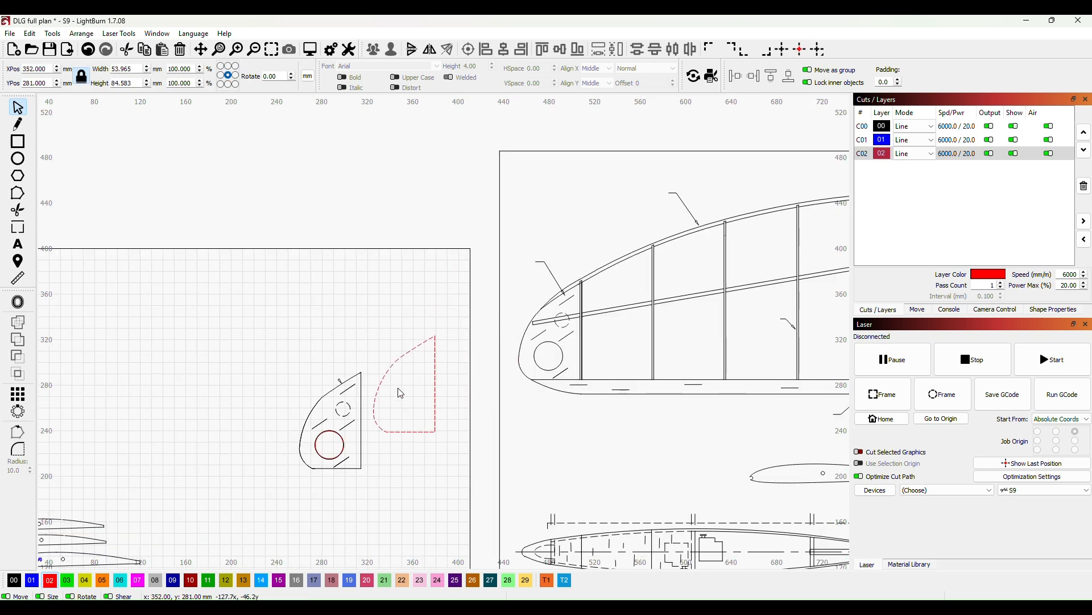
pyautogui.click(333, 427)
pyautogui.moveTo(333, 426); pyautogui.dragTo(333, 427)
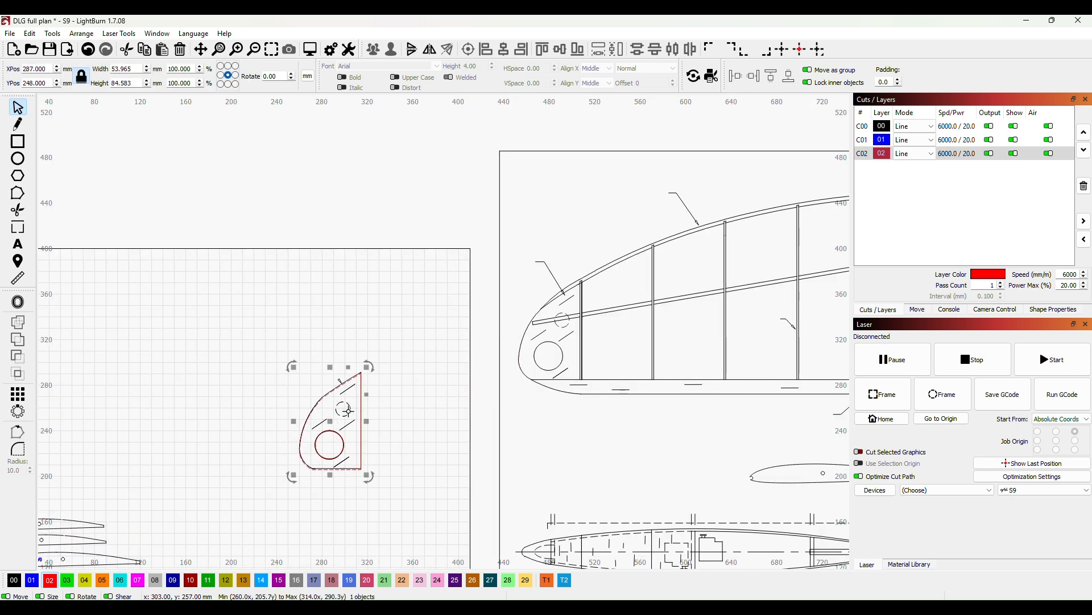
pyautogui.keyDown('shift'); pyautogui.click(344, 444); pyautogui.keyUp('shift')
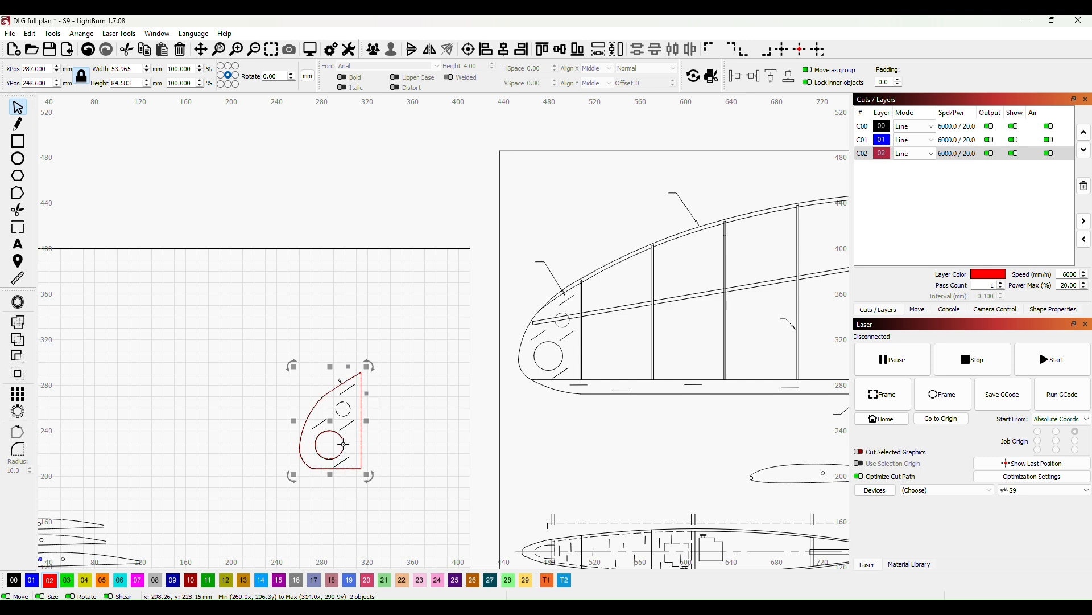
pyautogui.keyDown('shift'); pyautogui.click(344, 444); pyautogui.keyUp('shift')
# - Group the red circle with the red wingtip outline
pyautogui.click(343, 444)
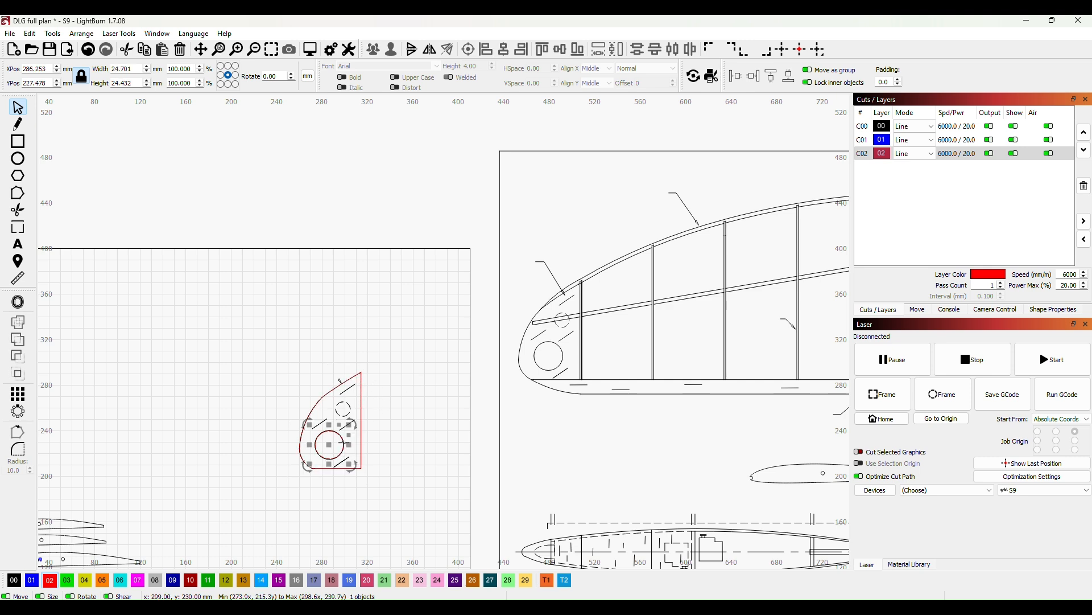
pyautogui.keyDown('shift'); pyautogui.click(362, 414); pyautogui.keyUp('shift')
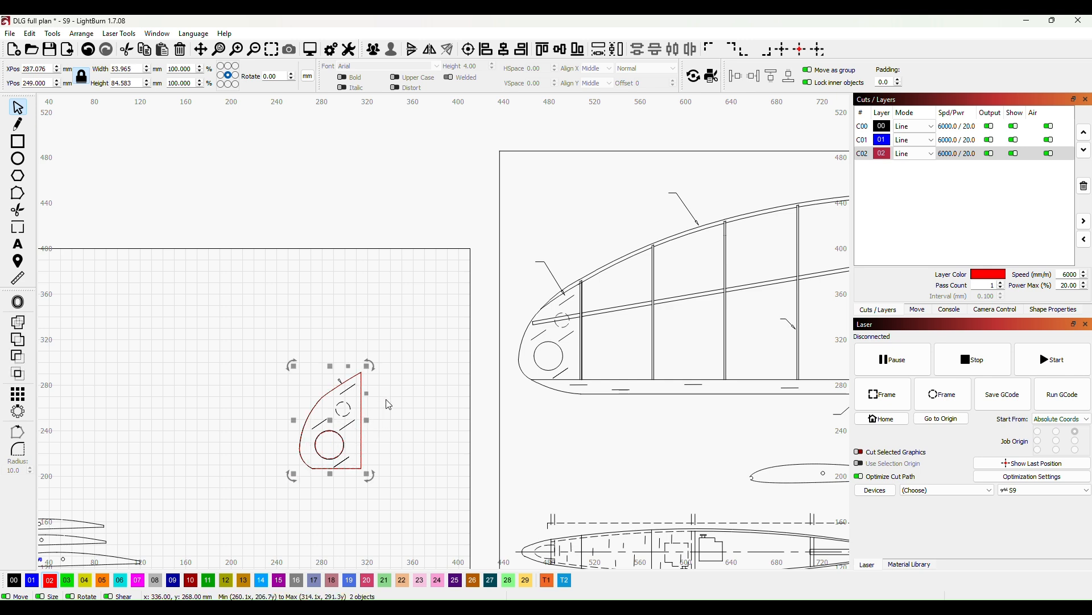
pyautogui.rightClick(388, 404)
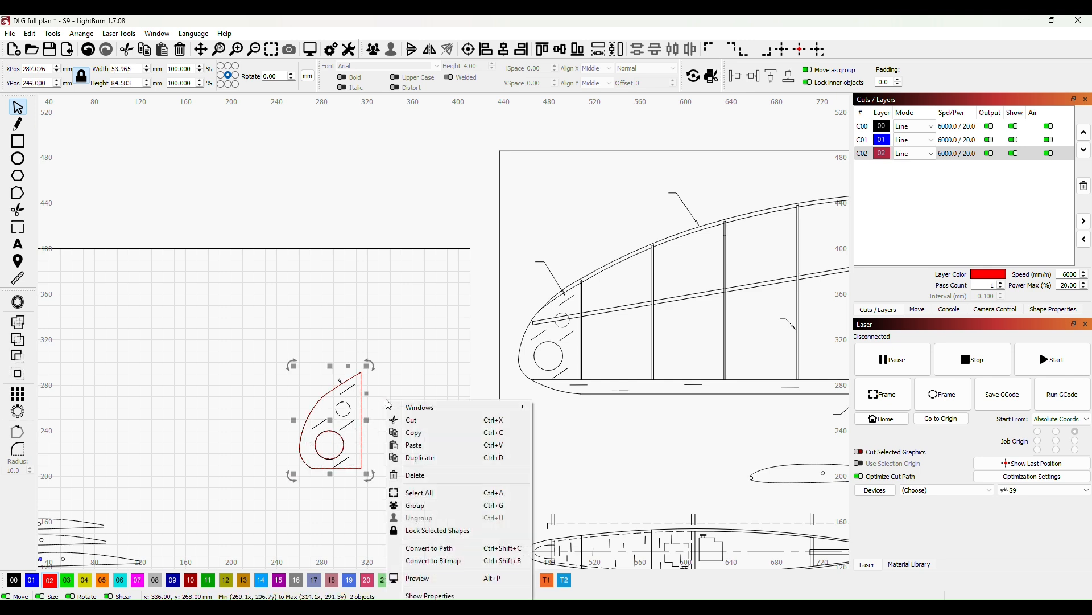
pyautogui.click(447, 506)
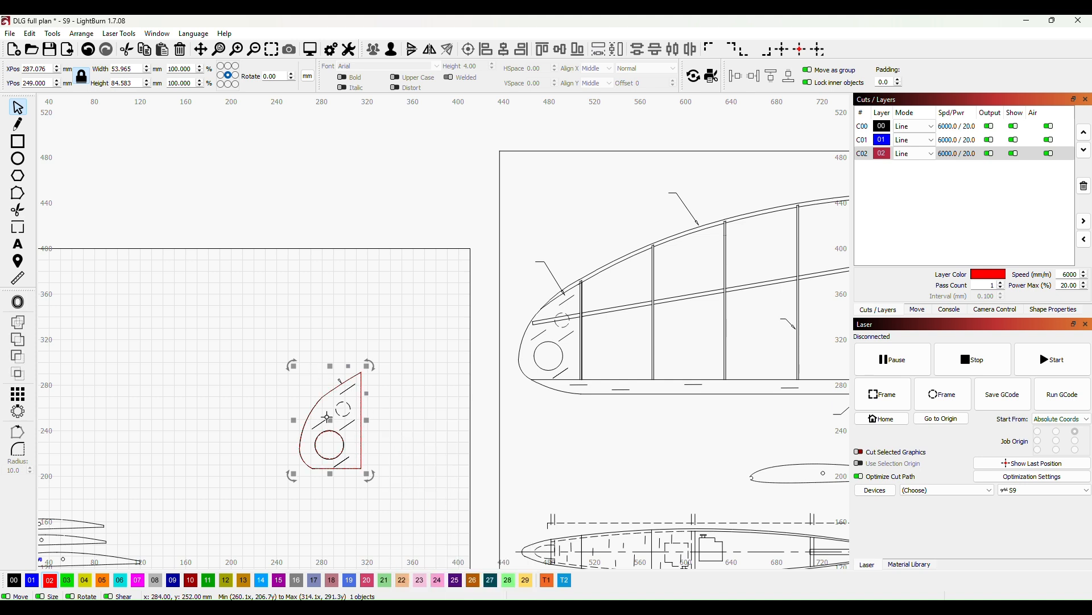
# - Move the grouped red wingtip clear of the original lines to X 208, Y 271 mm, and remove the original wingtip lines
pyautogui.moveTo(330, 422); pyautogui.dragTo(241, 398)
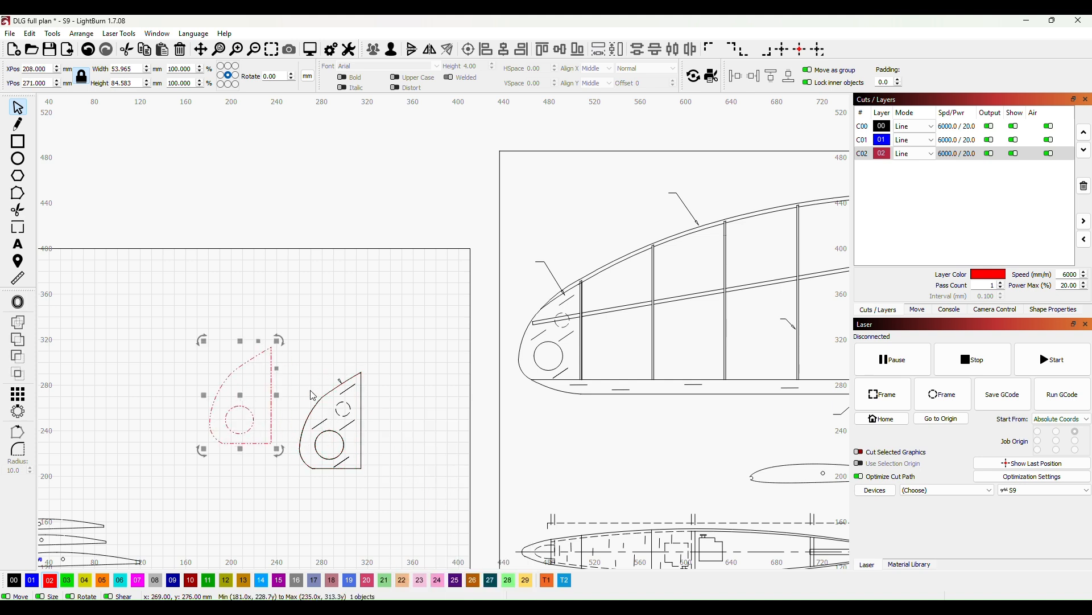
pyautogui.click(315, 395)
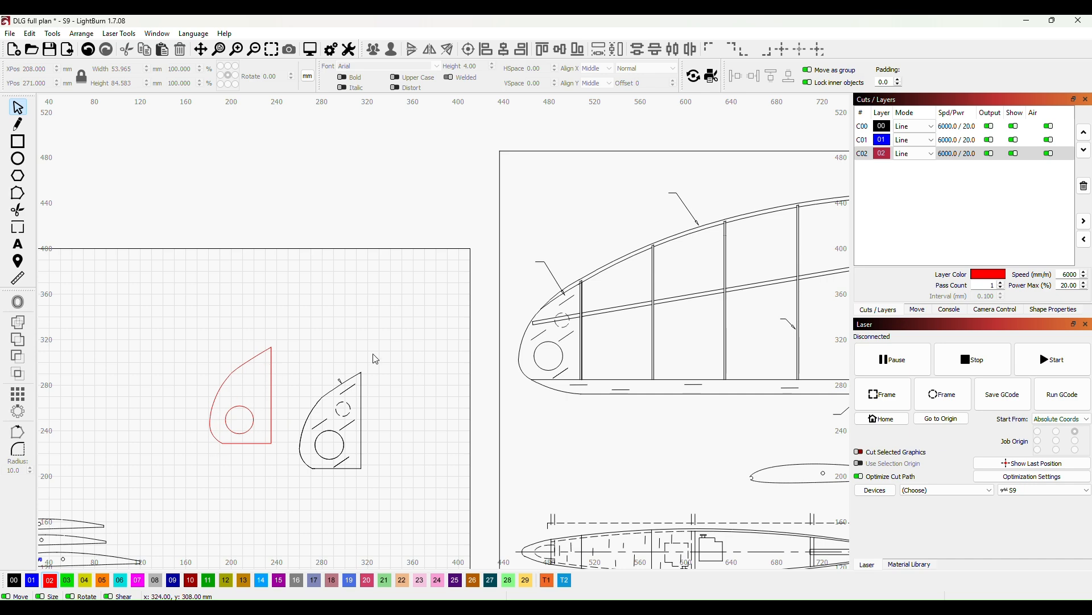
pyautogui.moveTo(289, 359); pyautogui.dragTo(420, 511)
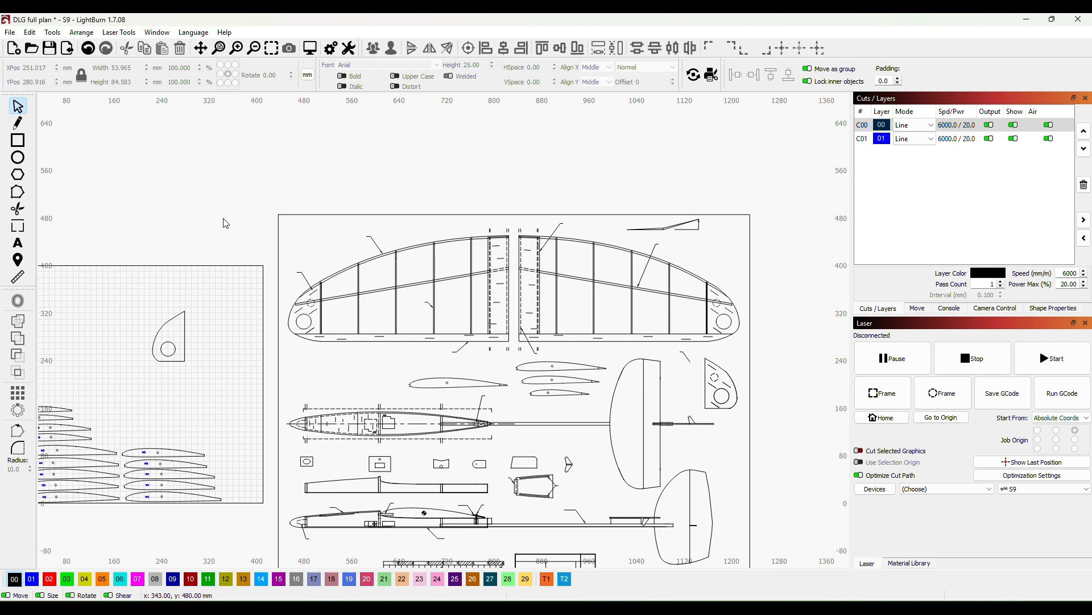
# - Duplicate the traced wingtip and place the copy over the plan's left wingtip at X 482, Y 328 mm
pyautogui.click(184, 337)
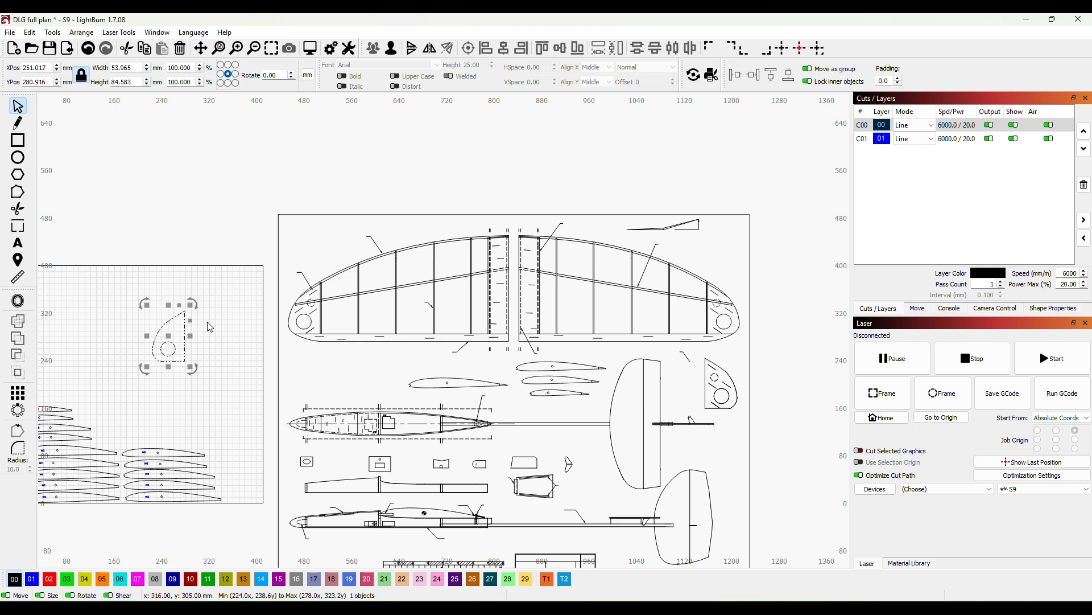
pyautogui.hotkey('ctrl', 'c')
pyautogui.hotkey('ctrl', 'v')
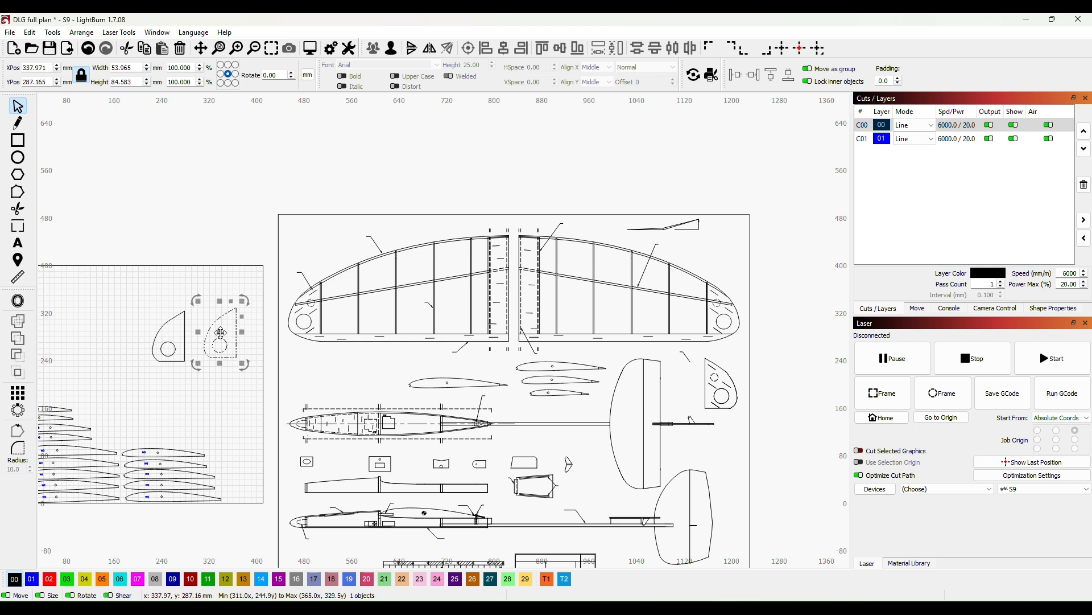
pyautogui.hscroll(-3, 129, 319)
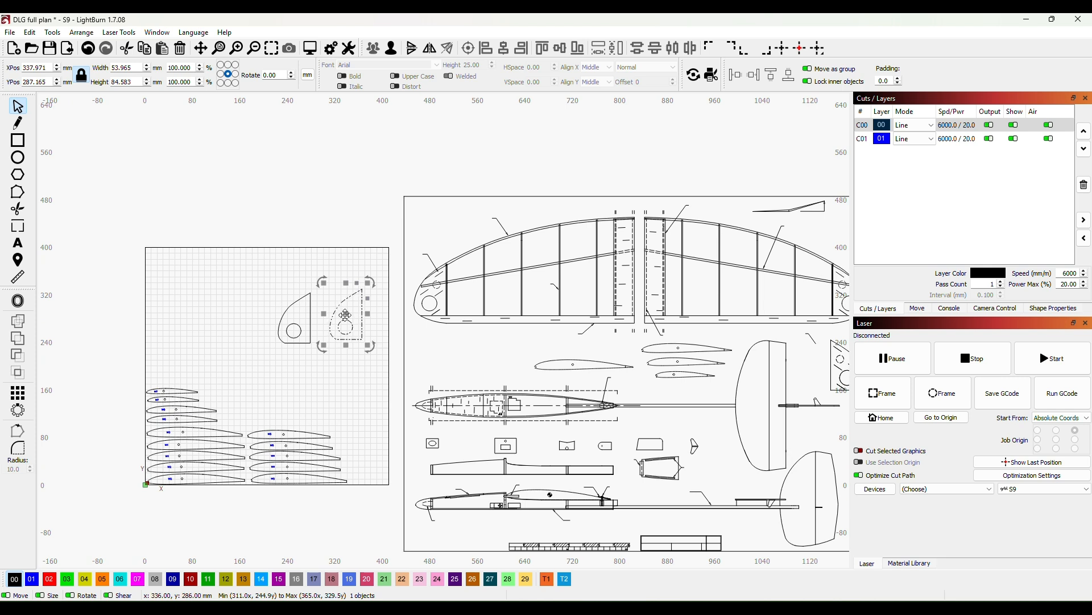
pyautogui.moveTo(346, 314); pyautogui.dragTo(434, 295)
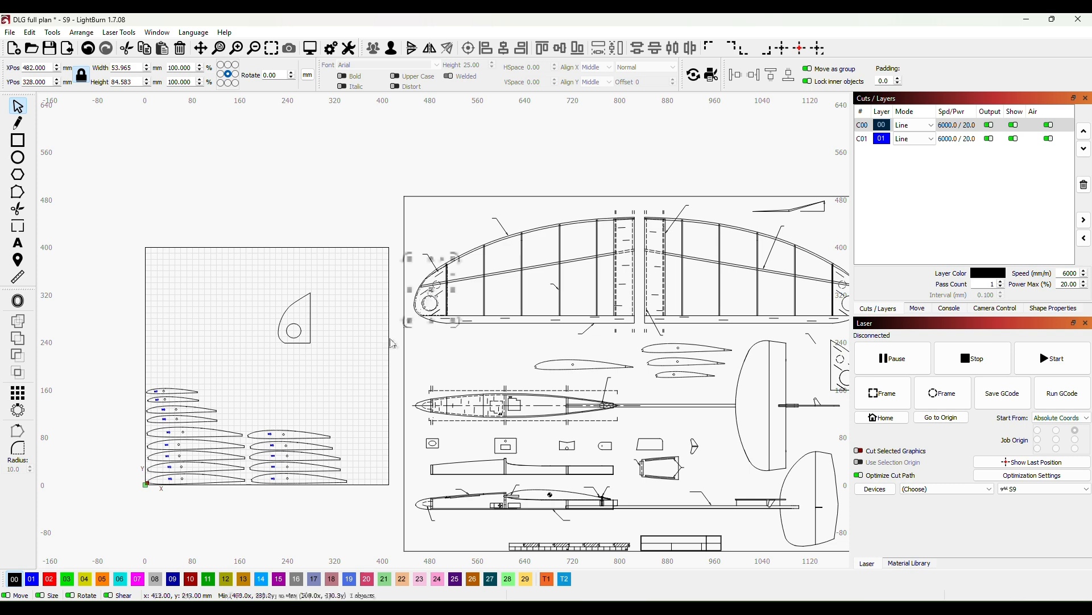
# - Nudge the wingtip copy into line with the plan's left wingtip at X 479.6, Y 327.1 mm
pyautogui.scroll(2, 369, 350)
pyautogui.scroll(4, 369, 350)
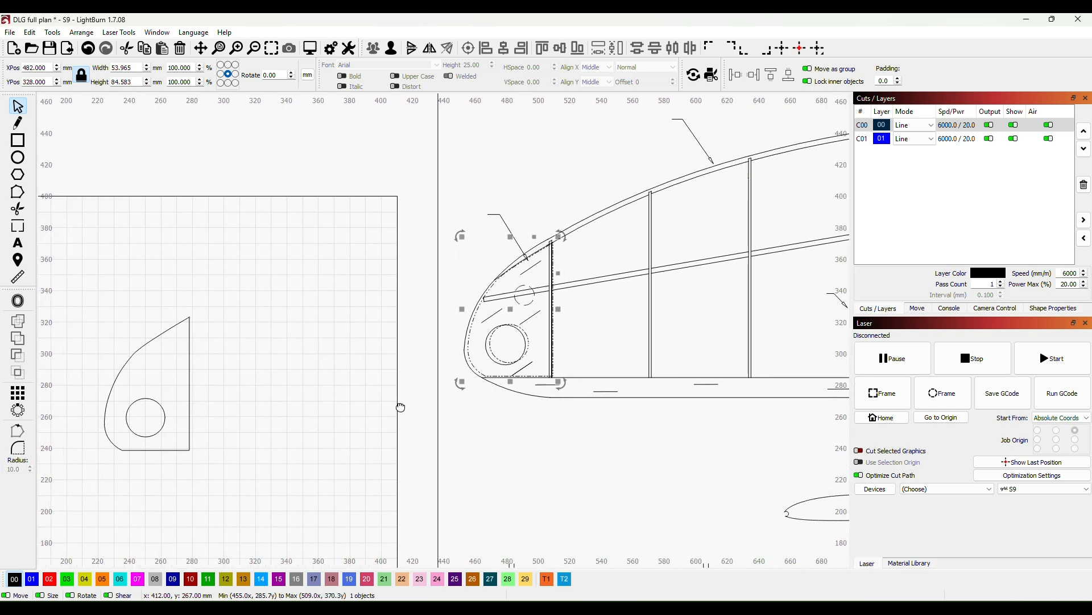
pyautogui.scroll(2, 458, 380)
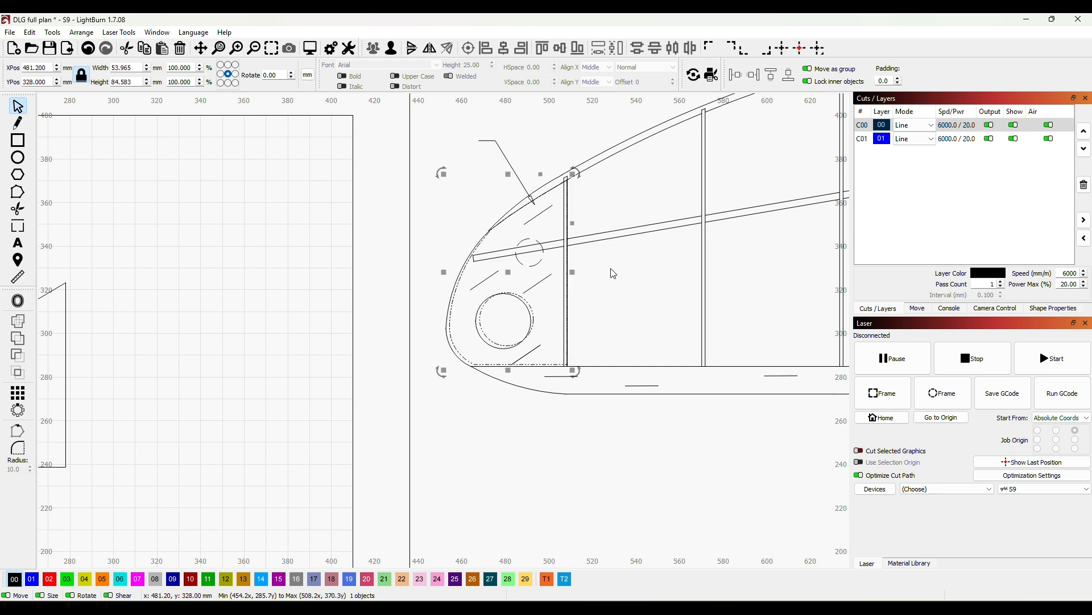
pyautogui.press('Left')
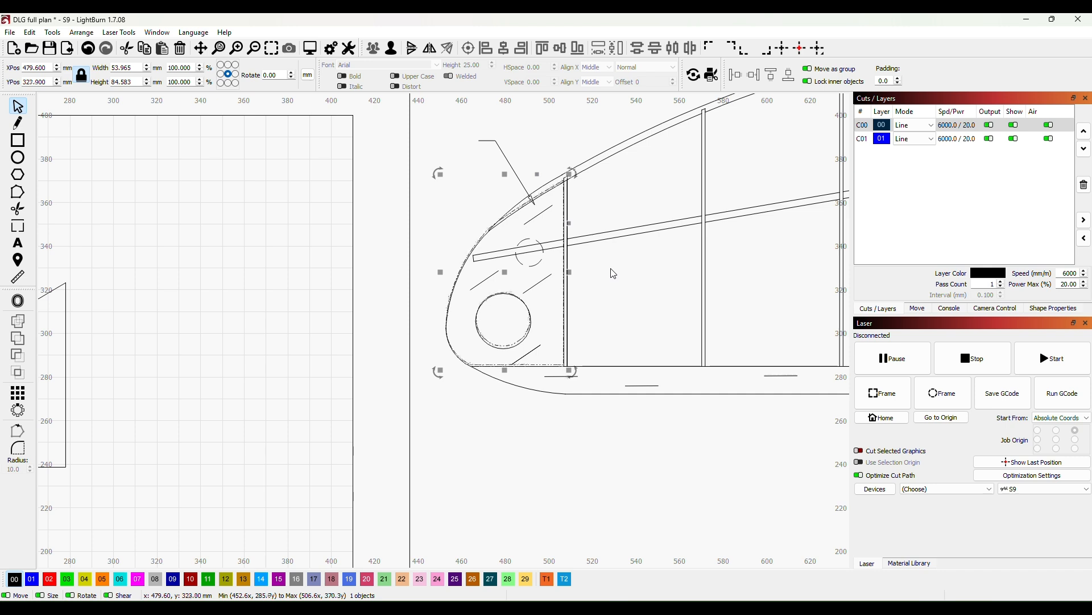
pyautogui.press('Down')
pyautogui.press('Down')
pyautogui.press('Down')
pyautogui.press('Down')
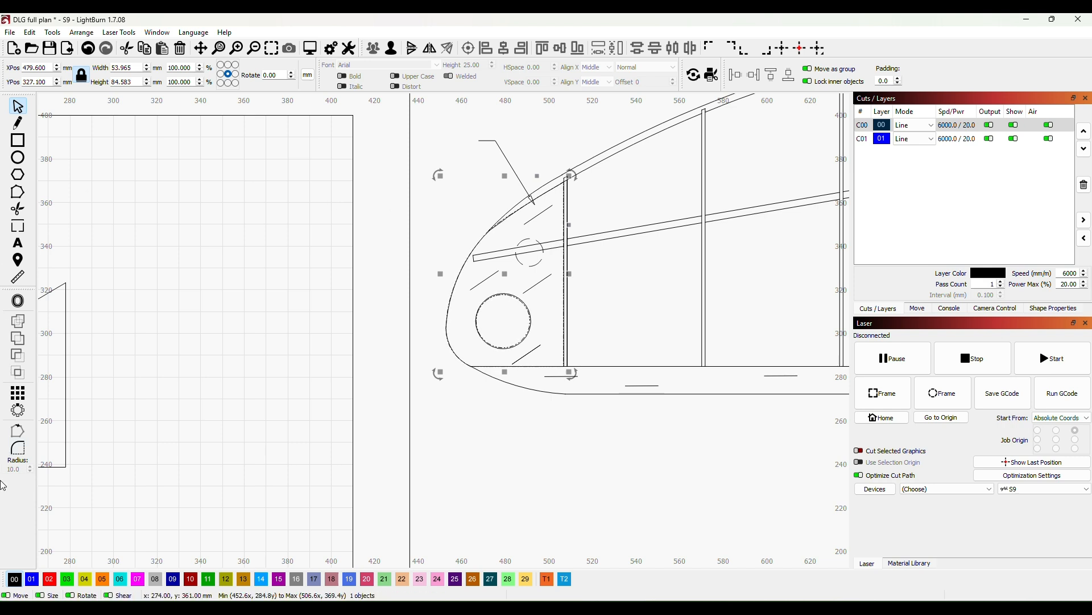
# - Assign the wingtip copy over the plan to red layer 02 and ungroup its outline and circle
pyautogui.click(50, 578)
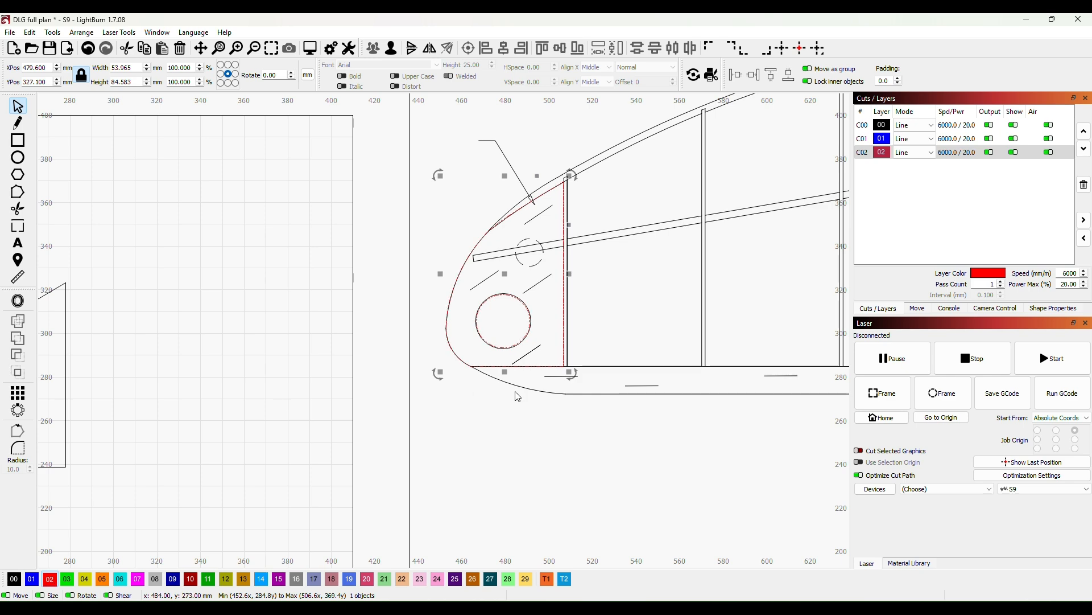
pyautogui.scroll(2, 326, 311)
pyautogui.moveTo(562, 309); pyautogui.dragTo(351, 344)
pyautogui.scroll(2, 396, 336)
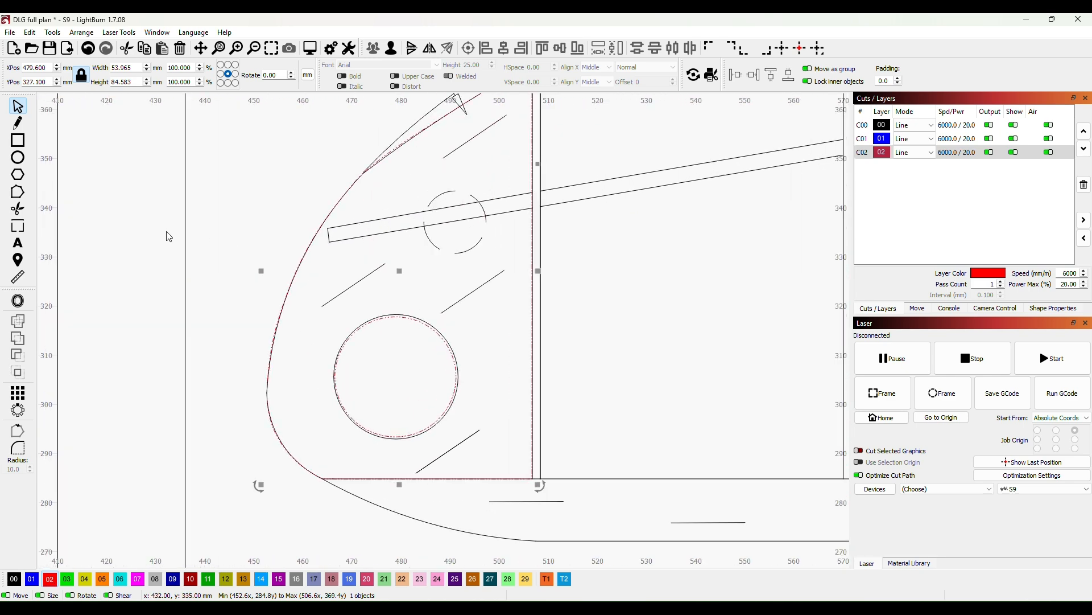
pyautogui.scroll(-2, 259, 211)
pyautogui.moveTo(479, 286); pyautogui.dragTo(453, 378)
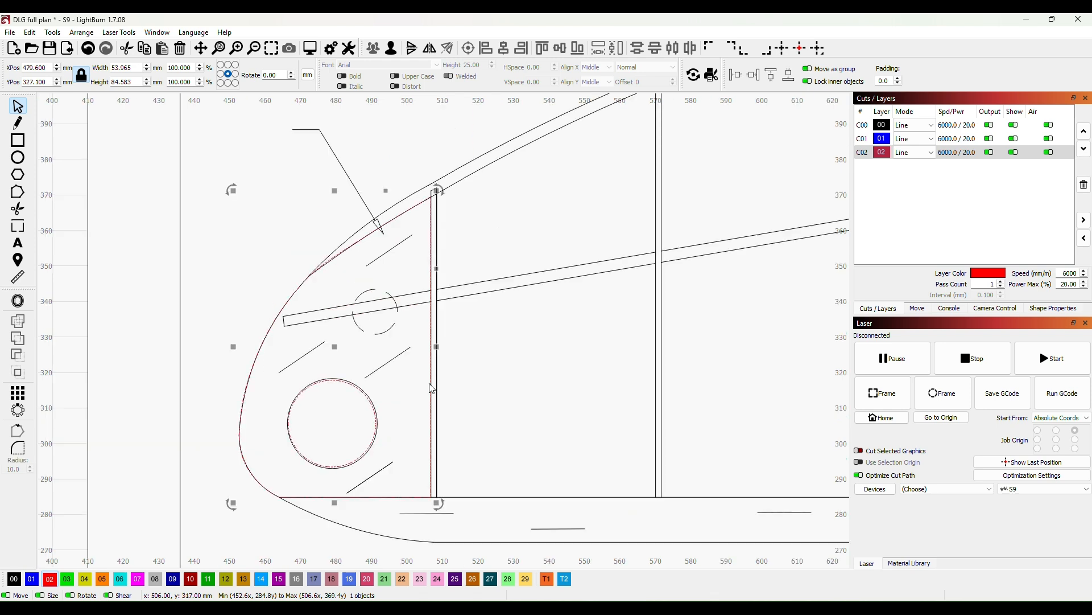
pyautogui.rightClick(430, 385)
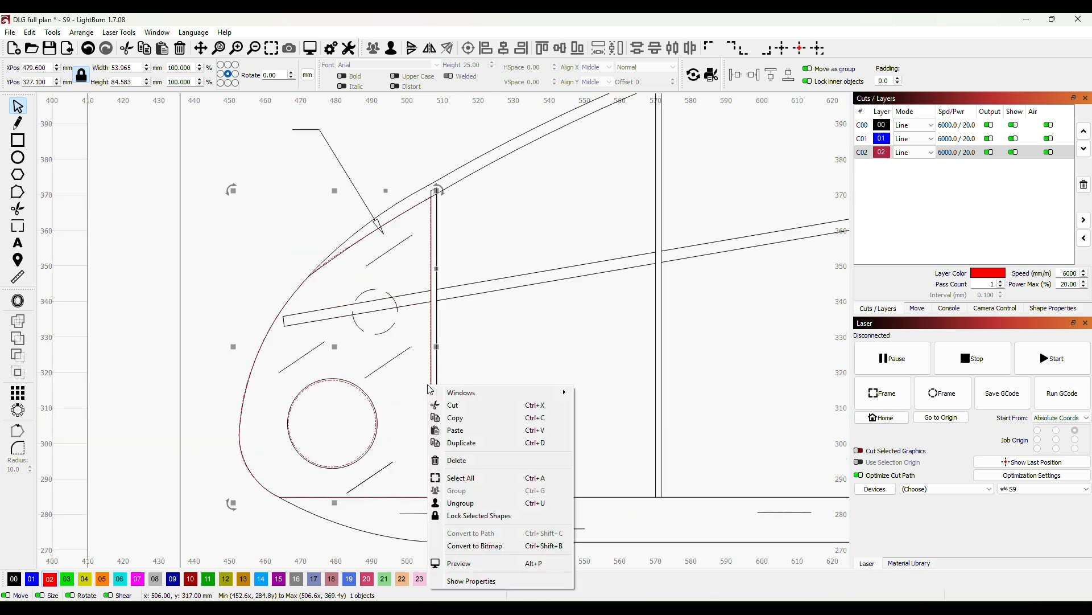
pyautogui.click(462, 503)
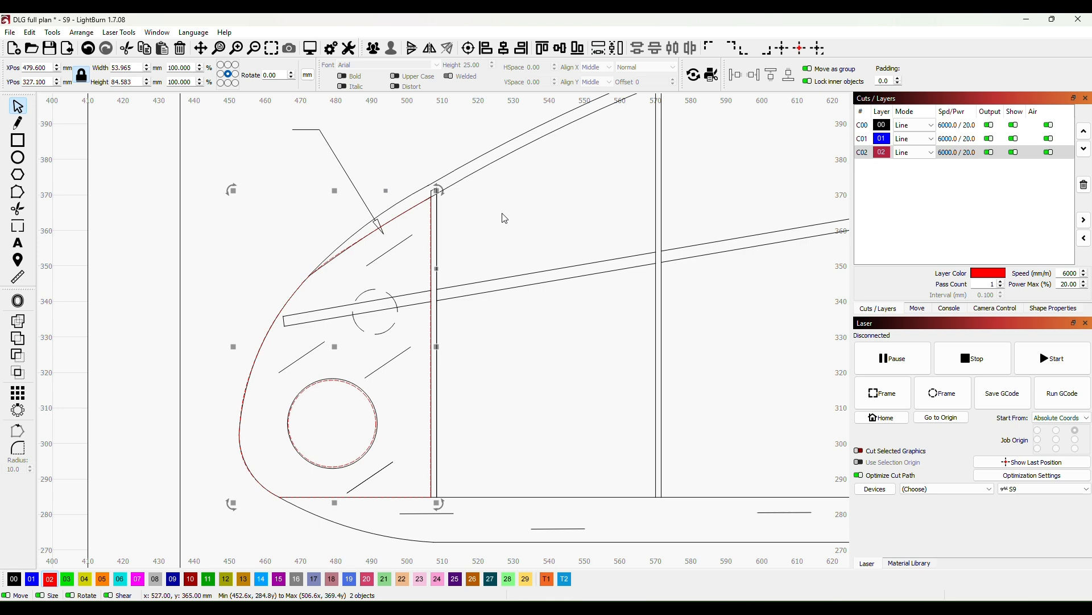
pyautogui.click(239, 144)
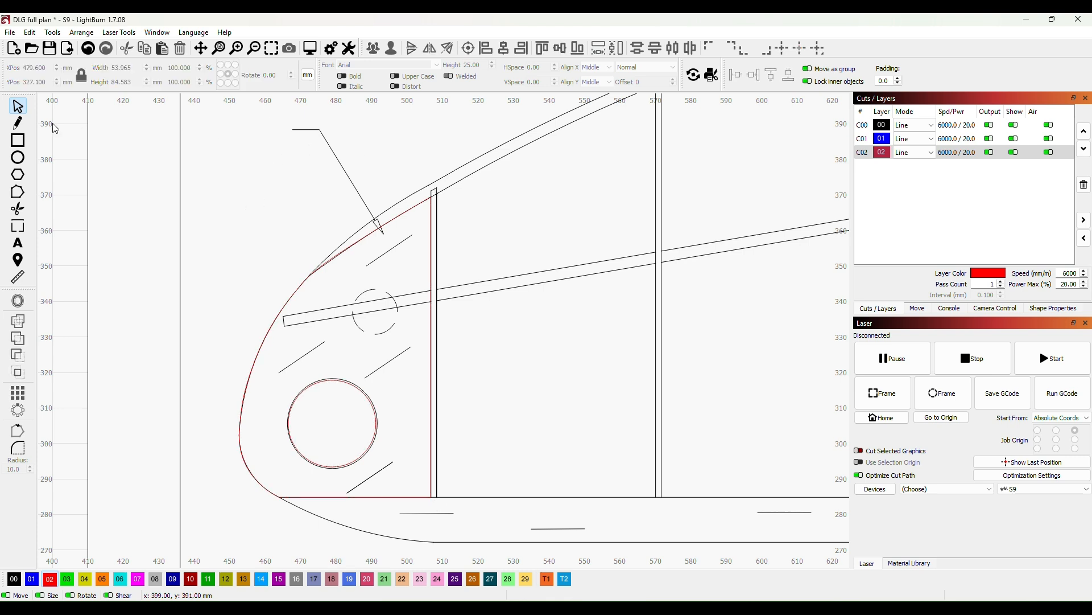
# - Edit the red wingtip outline's nodes to cut a spar notch from the straight edge inward to about X 489 mm
pyautogui.click(18, 193)
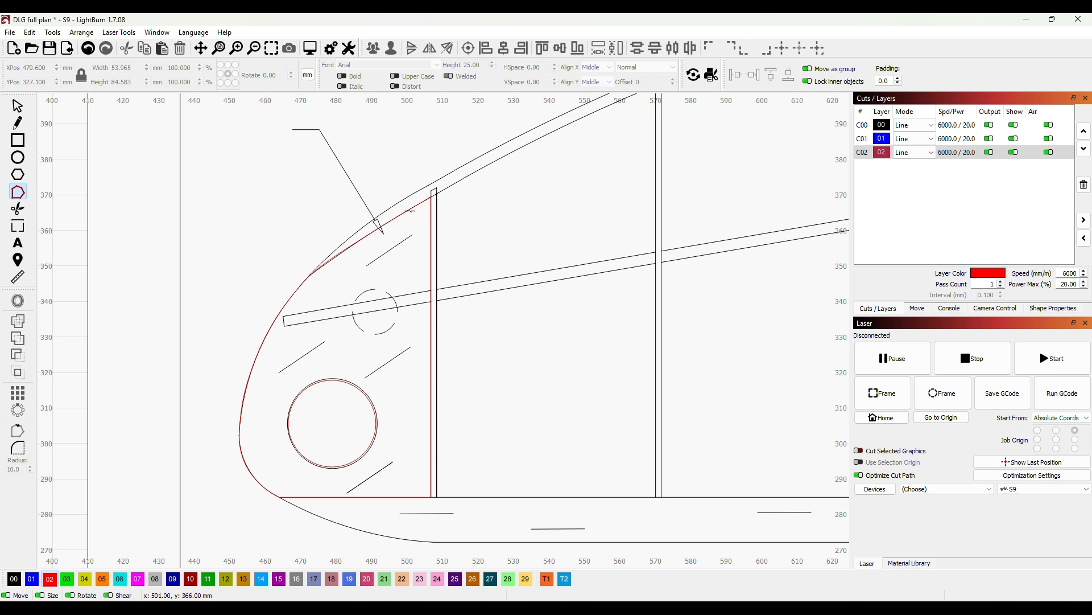
pyautogui.click(409, 209)
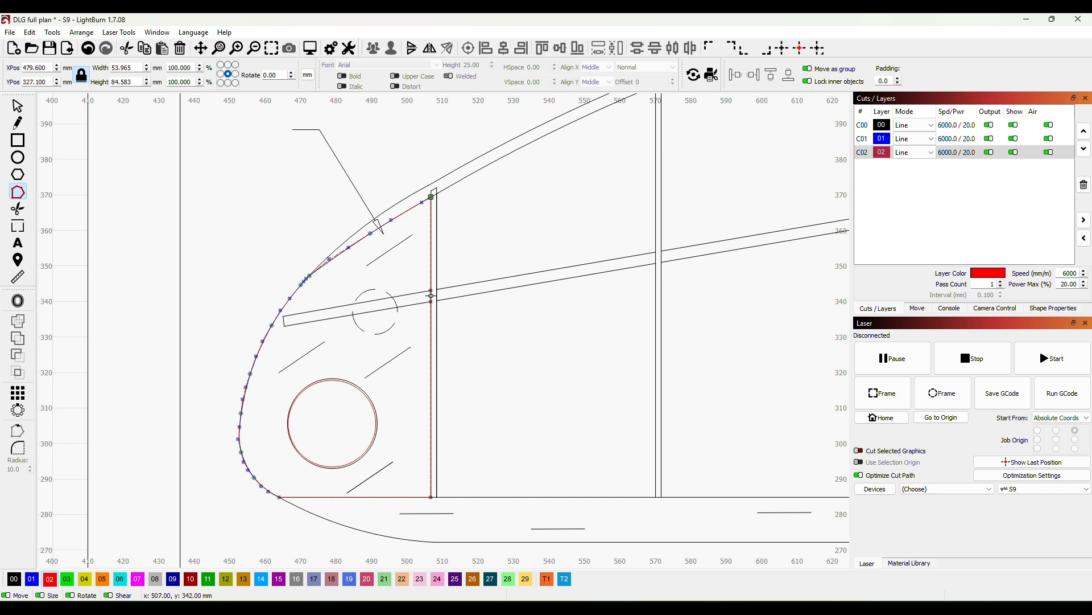
pyautogui.moveTo(402, 304); pyautogui.dragTo(349, 308)
pyautogui.moveTo(431, 300)
pyautogui.mouseDown()
pyautogui.moveTo(415, 301)
pyautogui.moveTo(426, 279)
pyautogui.moveTo(425, 293)
pyautogui.moveTo(367, 300)
pyautogui.moveTo(371, 312)
pyautogui.mouseUp()
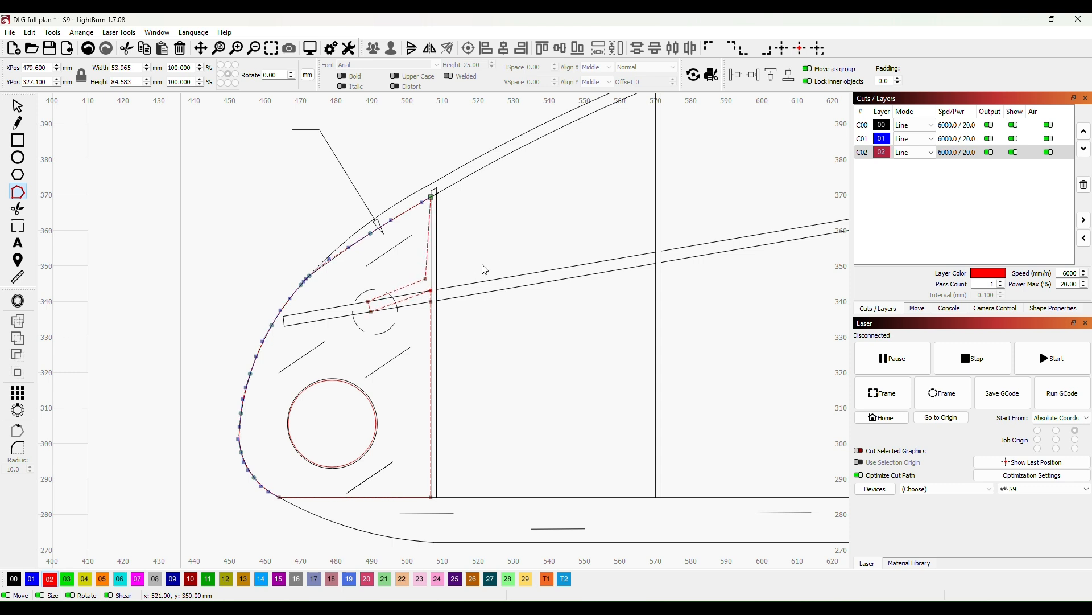
pyautogui.press('d')
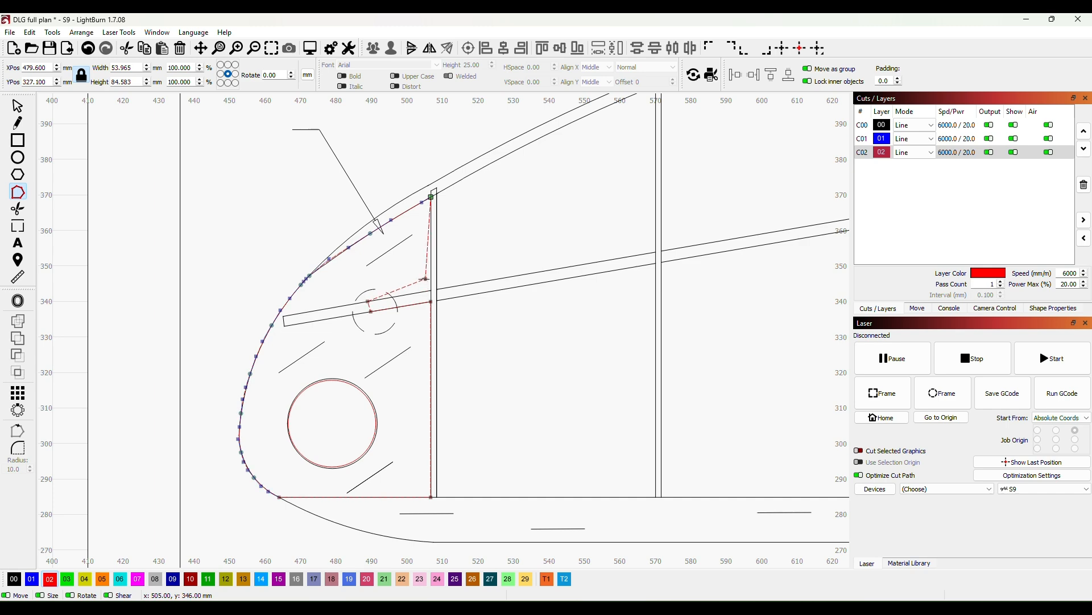
pyautogui.moveTo(425, 278); pyautogui.dragTo(431, 290)
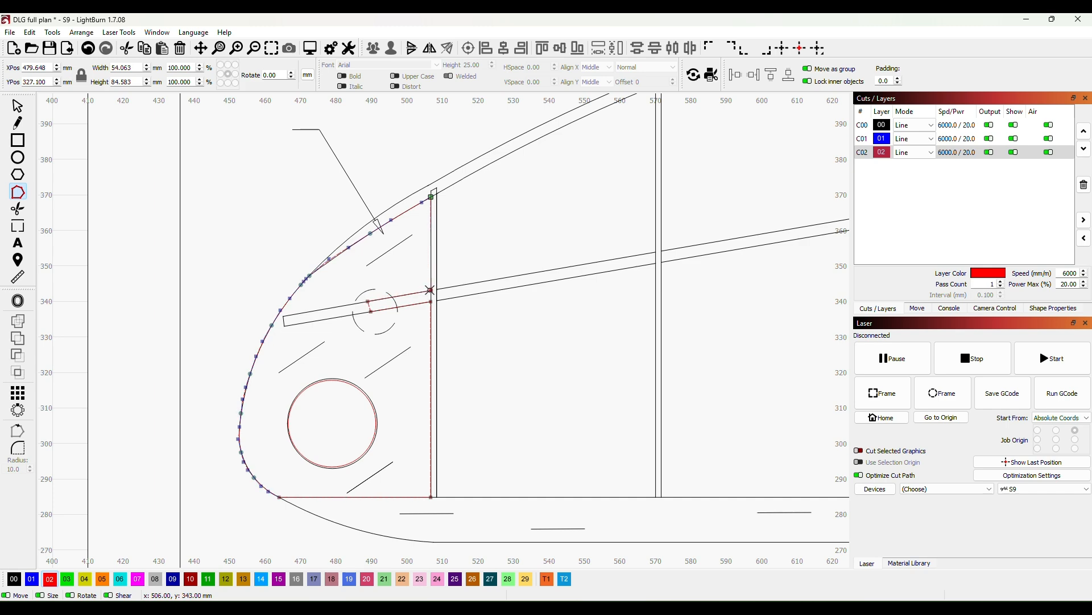
pyautogui.scroll(1, 379, 335)
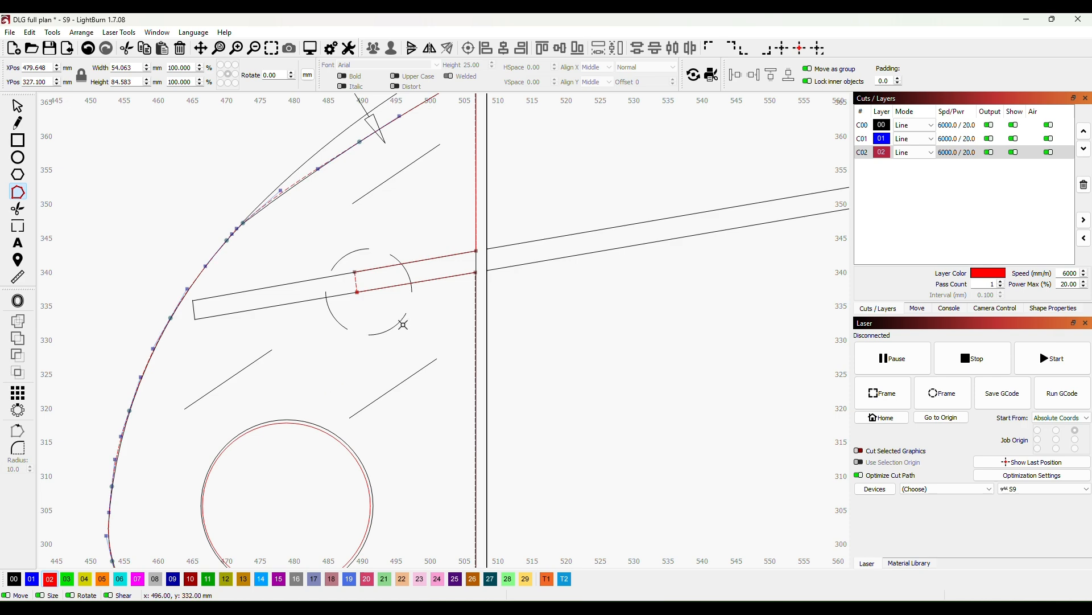
pyautogui.scroll(-5, 402, 319)
pyautogui.moveTo(448, 354); pyautogui.dragTo(457, 313)
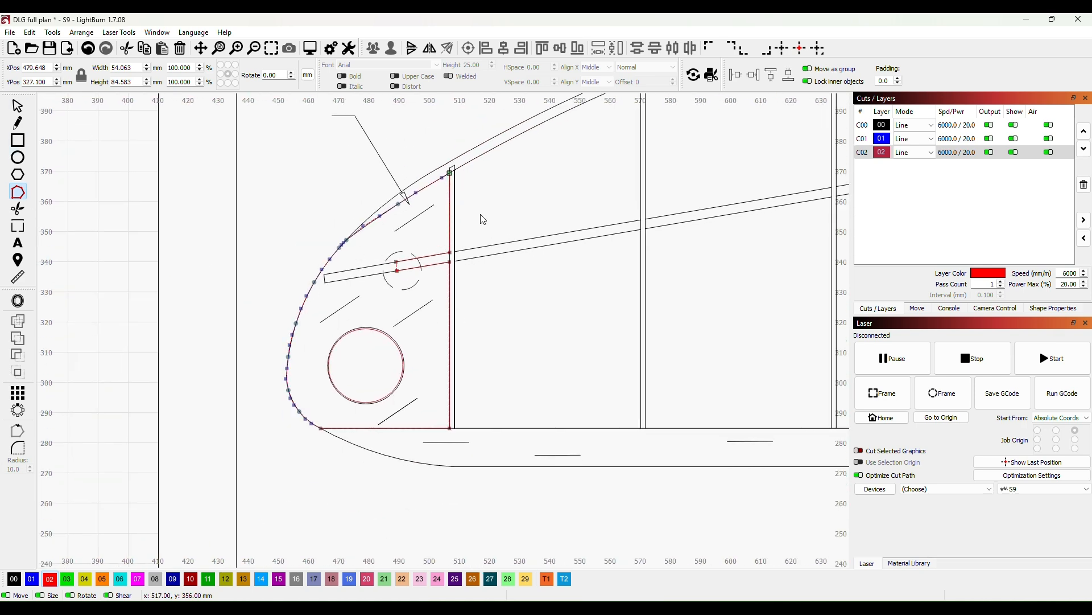
# - Measure the spar notch in the red wingtip outline
pyautogui.click(18, 277)
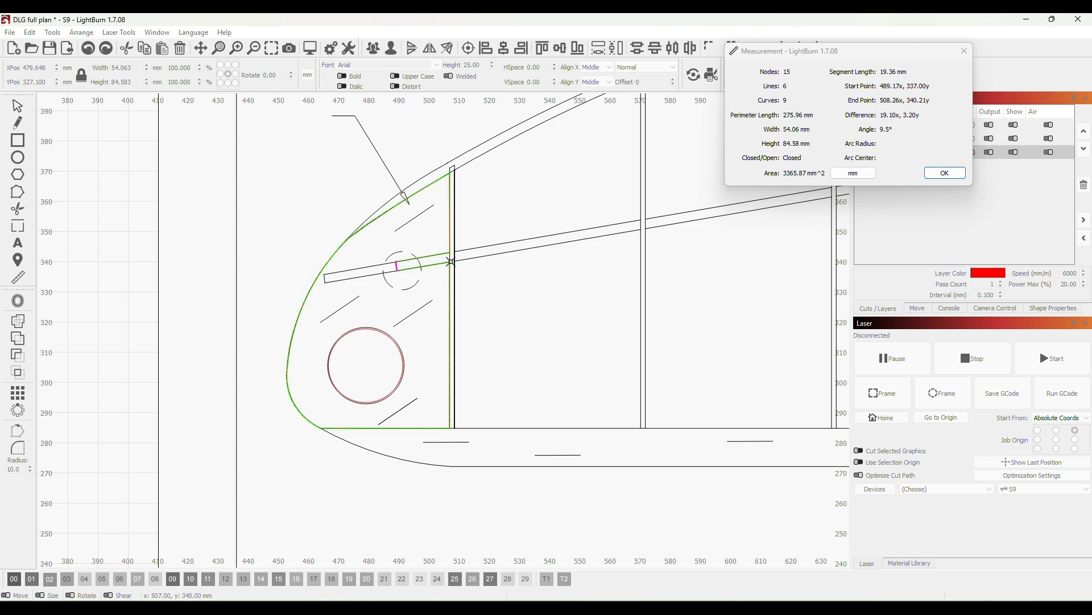
pyautogui.click(645, 239)
pyautogui.click(961, 176)
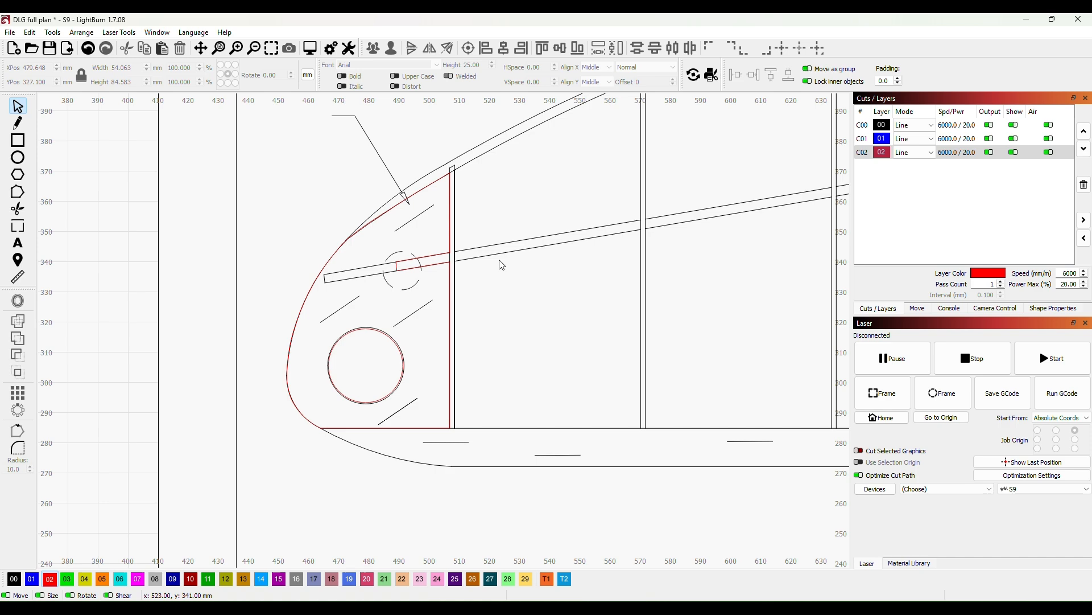
# - Group the notched red wingtip outline with its circle
pyautogui.scroll(-3, 480, 289)
pyautogui.scroll(-2, 508, 291)
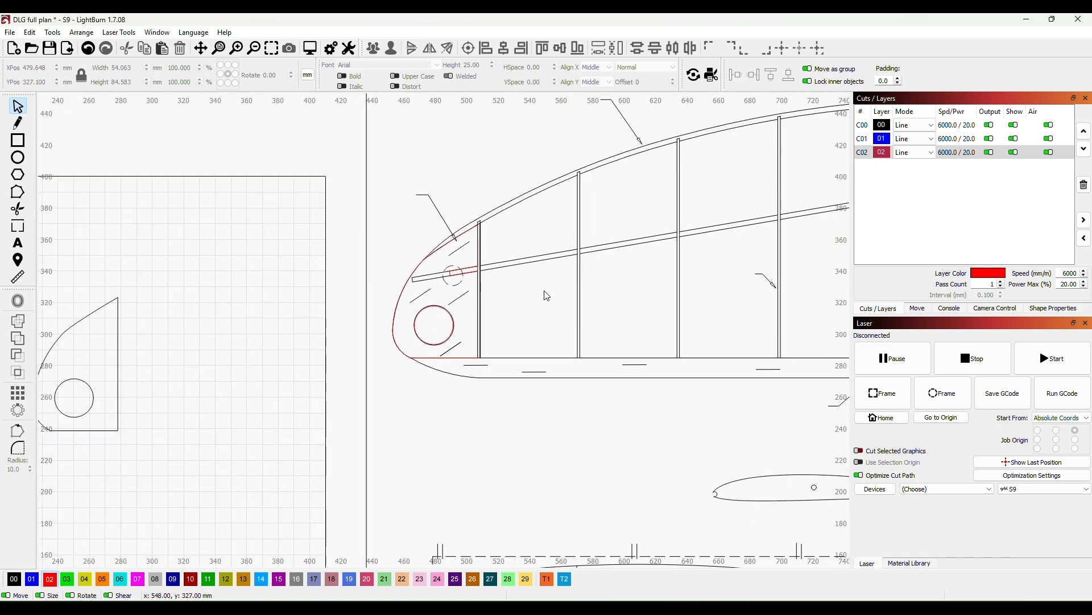
pyautogui.click(477, 289)
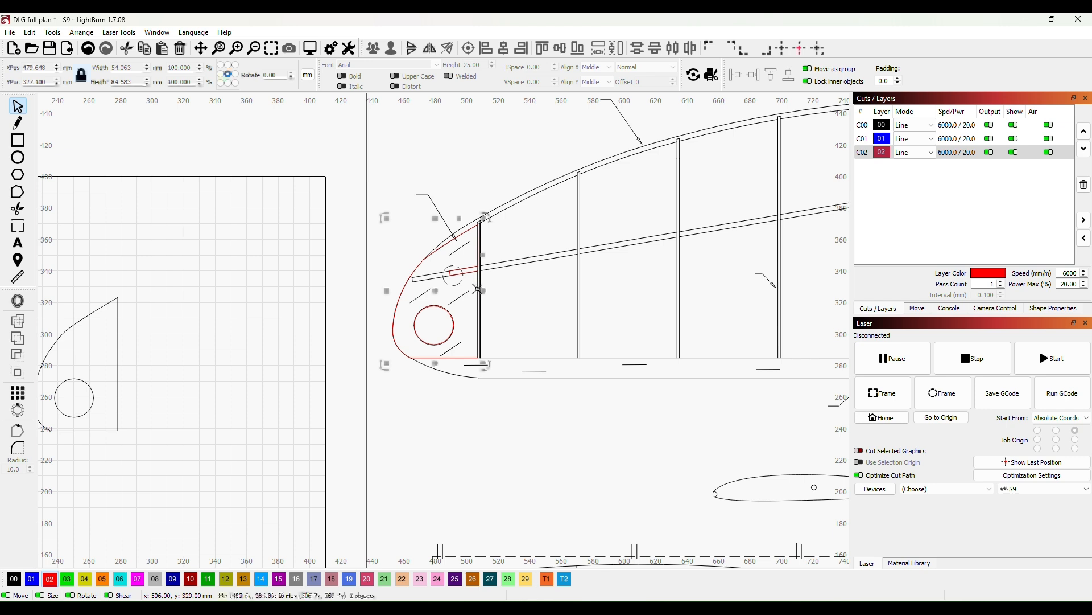
pyautogui.keyDown('shift'); pyautogui.click(452, 317); pyautogui.keyUp('shift')
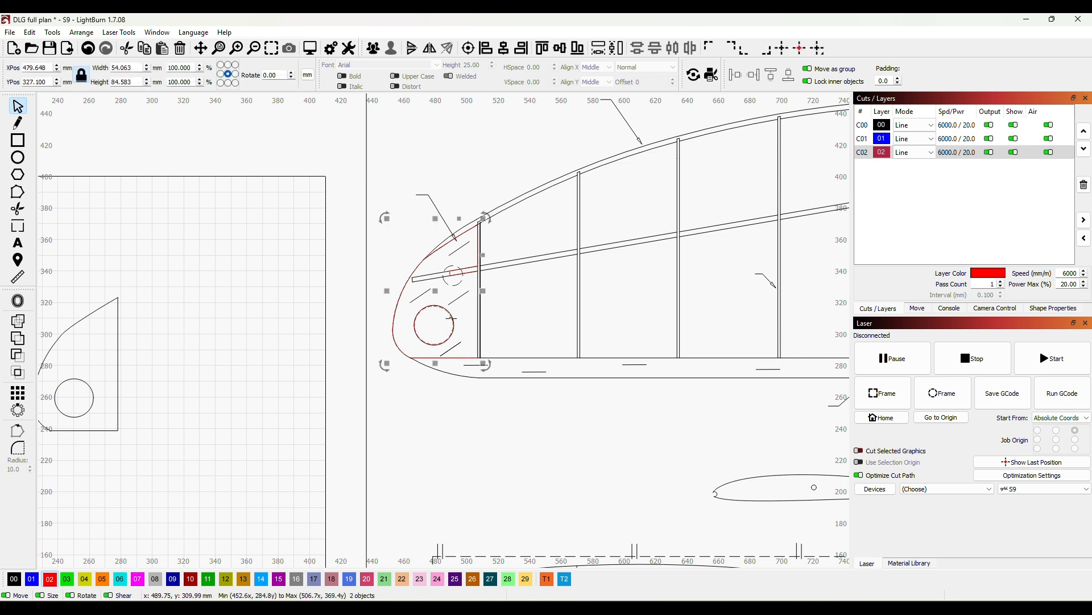
pyautogui.rightClick(476, 304)
pyautogui.click(511, 408)
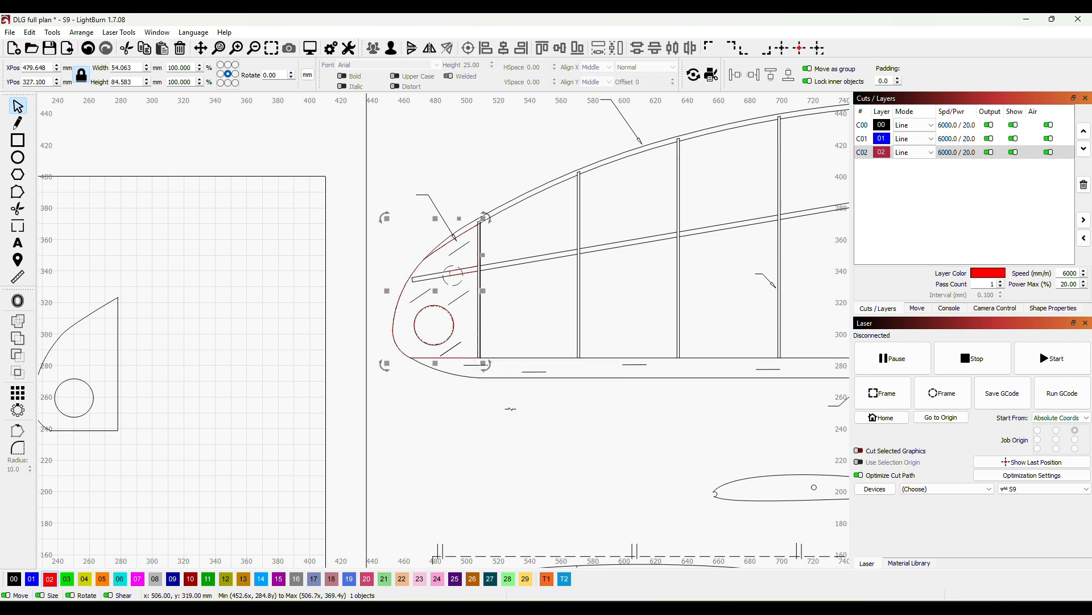
# - Move the grouped red wingtip off the plan onto the laser bed at about X 340.6, Y 284.9 mm
pyautogui.click(434, 445)
pyautogui.moveTo(438, 429); pyautogui.dragTo(532, 411)
pyautogui.moveTo(543, 302); pyautogui.dragTo(327, 368)
pyautogui.click(401, 395)
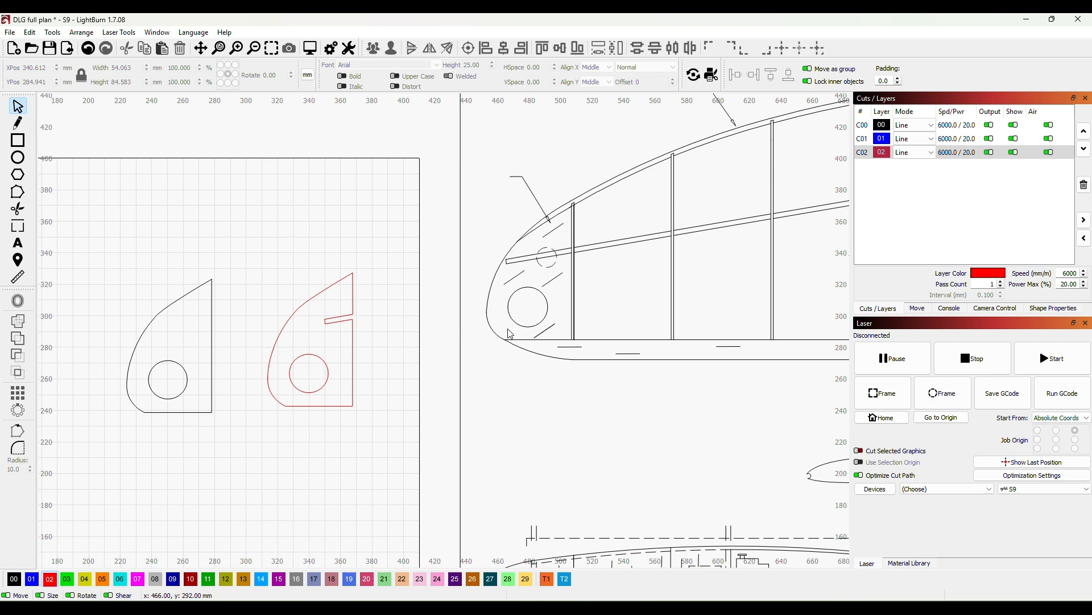
# - Move the black wingtip from the bed over the plan's wingtip at X 481, Y 327 mm and assign it to blue layer 01
pyautogui.click(212, 340)
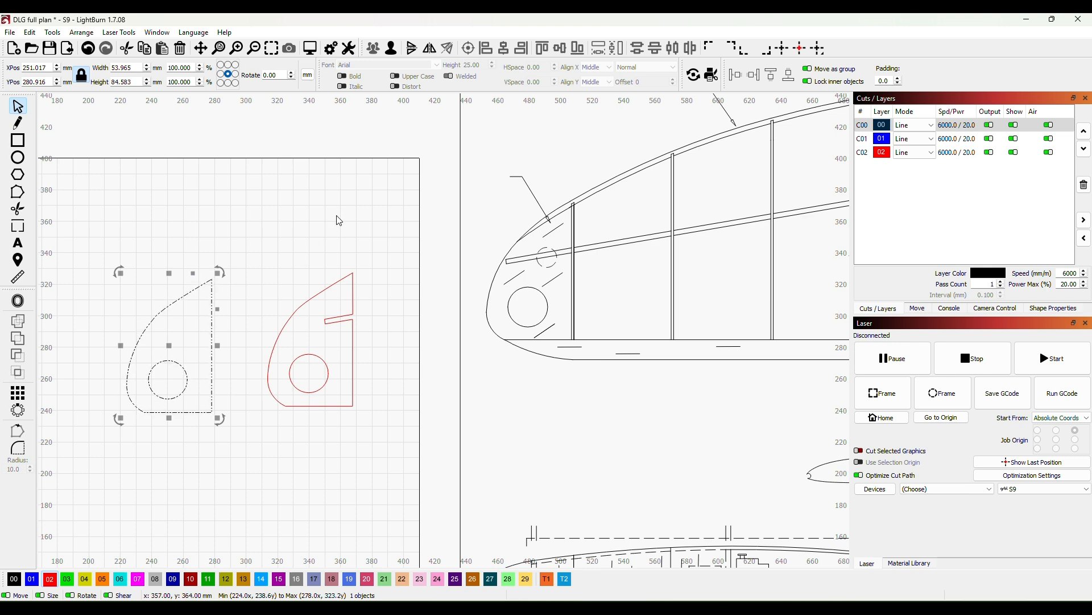
pyautogui.moveTo(169, 345)
pyautogui.mouseDown()
pyautogui.moveTo(512, 296)
pyautogui.moveTo(536, 280)
pyautogui.moveTo(531, 273)
pyautogui.mouseUp()
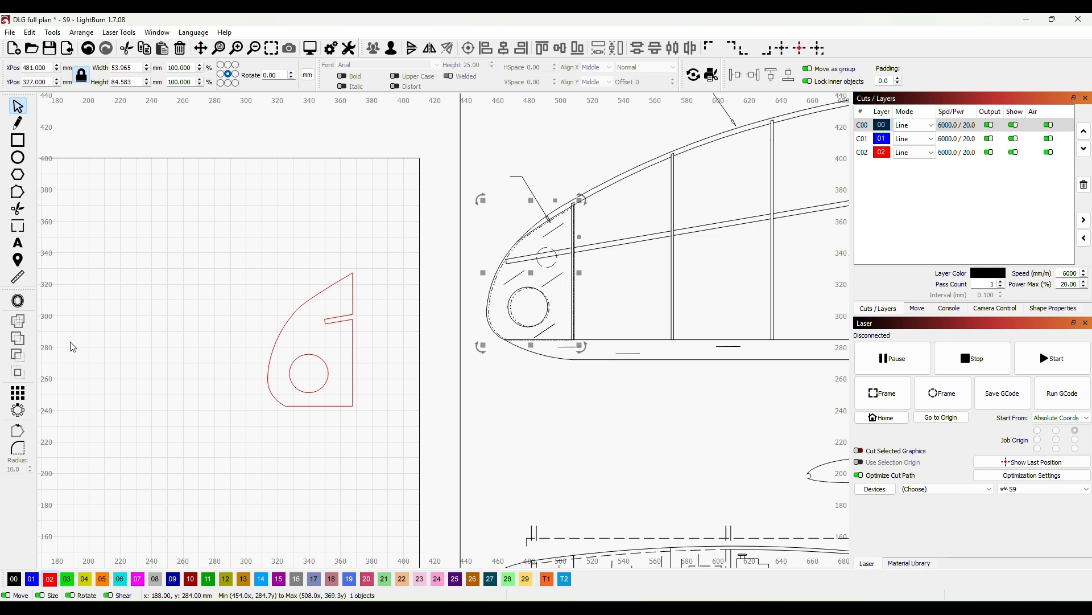
pyautogui.click(32, 579)
pyautogui.scroll(3, 506, 378)
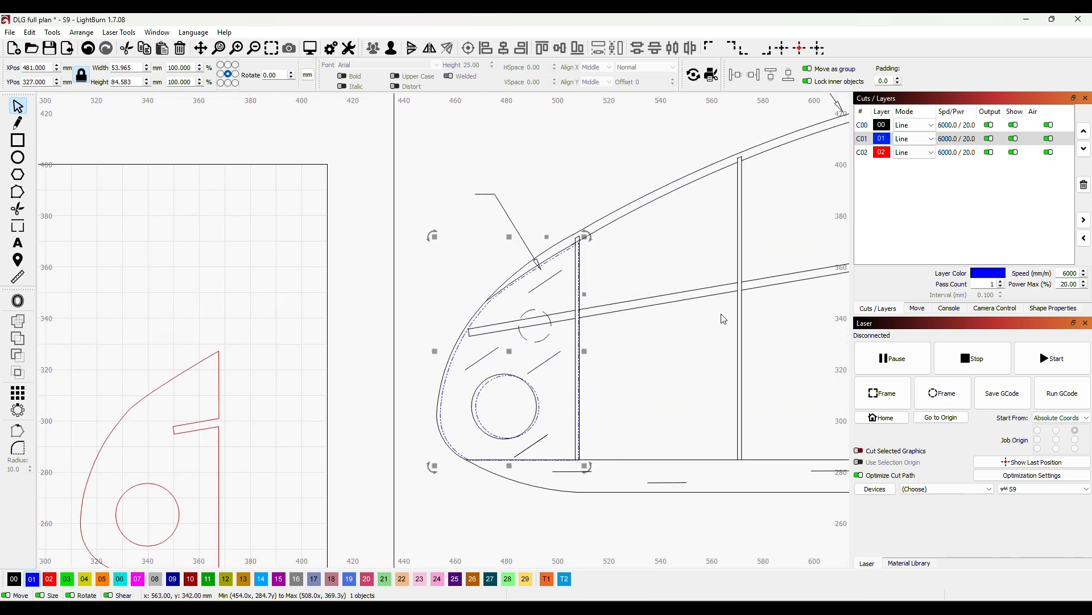
# - Nudge the blue wingtip into line with the plan at X 479.7, Y 327.1 mm and ungroup it
pyautogui.press('Left')
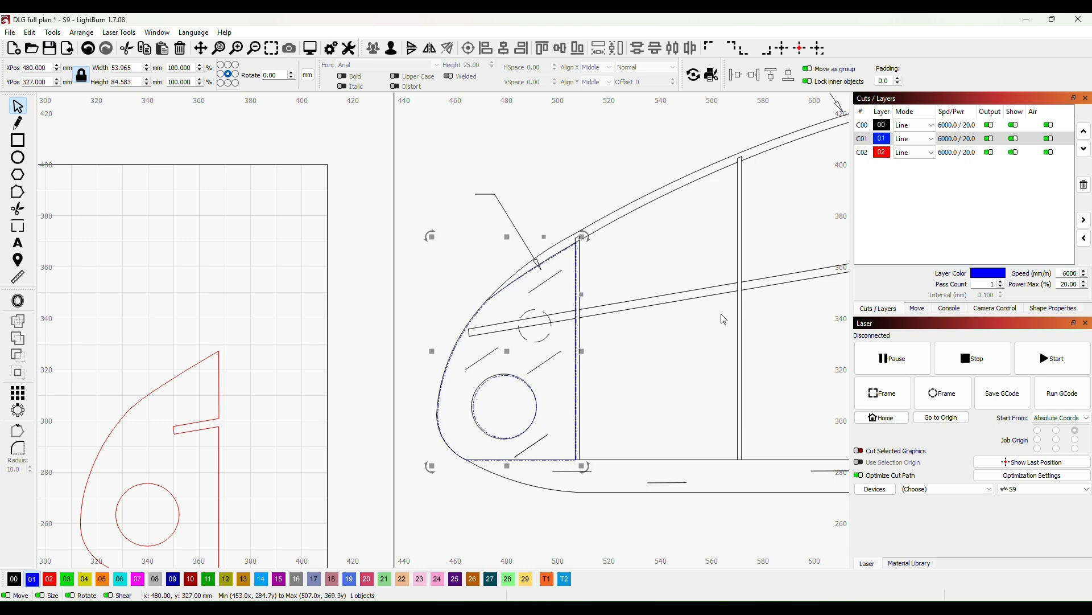
pyautogui.press('Left')
pyautogui.press('Left')
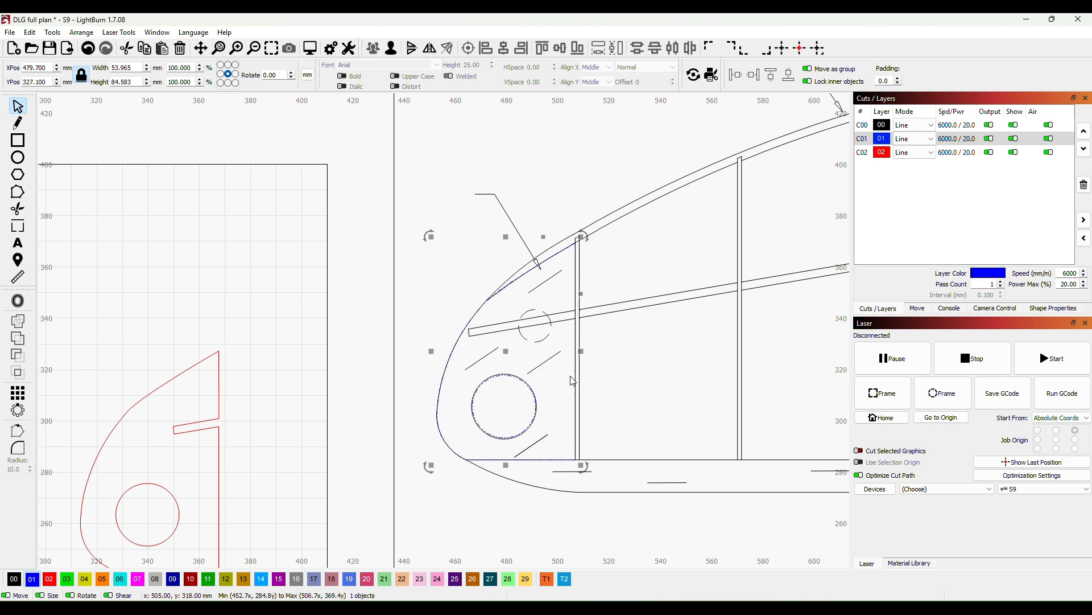
pyautogui.rightClick(556, 353)
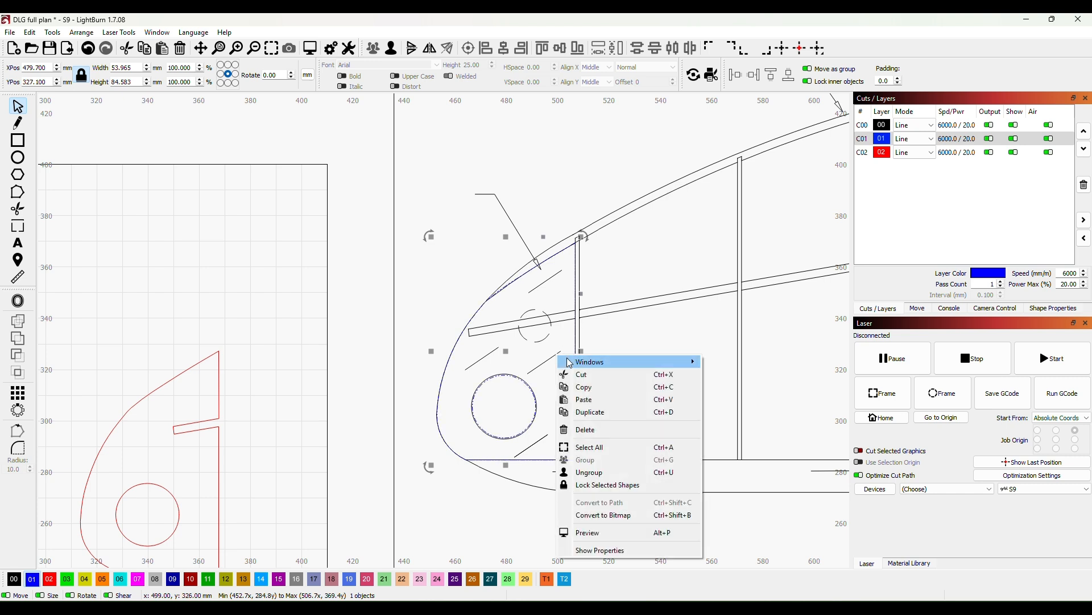
pyautogui.click(598, 472)
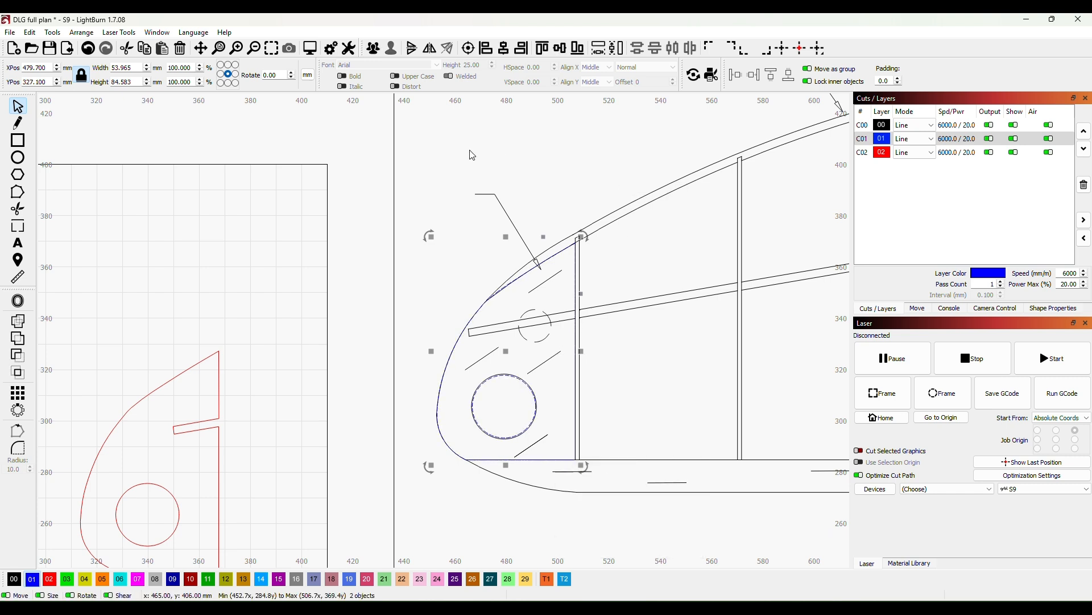
# - Raise the blue outline's nodes along the sloping front edge toward the plan's outer leading-edge line, making the wingtip 86.283 mm high
pyautogui.click(20, 192)
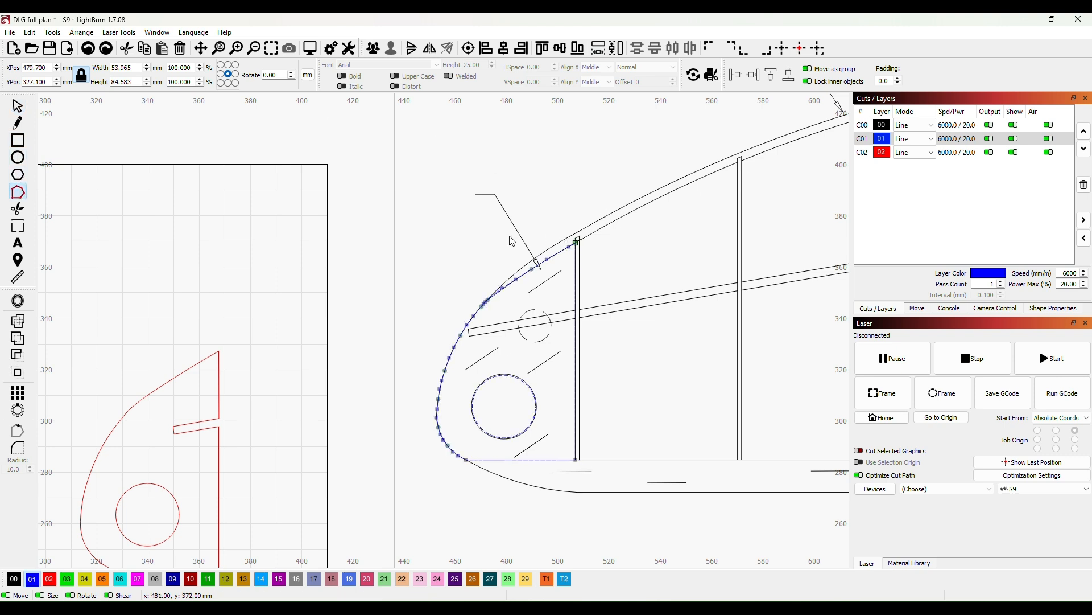
pyautogui.moveTo(496, 243); pyautogui.dragTo(614, 333)
pyautogui.press('Up')
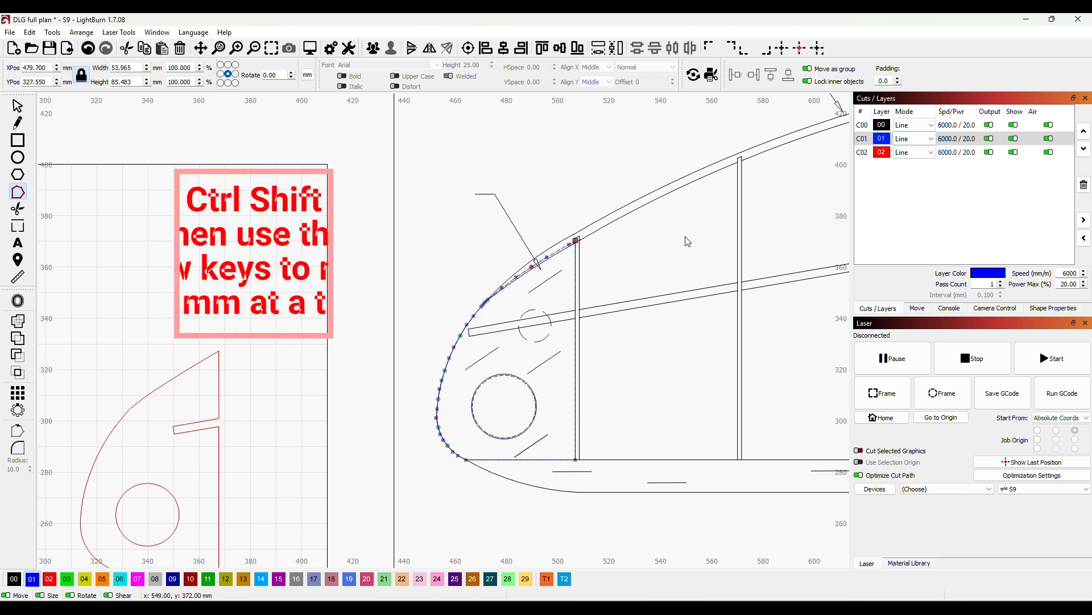
pyautogui.hotkey('ctrl', 'shift', 'Up')
pyautogui.hotkey('ctrl', 'shift', 'Up')
pyautogui.hotkey('ctrl', 'shift', 'Up')
pyautogui.hotkey('ctrl', 'shift', 'Up')
pyautogui.hotkey('ctrl', 'shift', 'Up')
pyautogui.hotkey('ctrl', 'shift', 'Up')
pyautogui.hotkey('ctrl', 'shift', 'Up')
pyautogui.hotkey('ctrl', 'shift', 'Up')
pyautogui.hotkey('ctrl', 'shift', 'Up')
pyautogui.hotkey('ctrl', 'shift', 'Up')
pyautogui.hotkey('ctrl', 'shift', 'Up')
pyautogui.hotkey('ctrl', 'shift', 'Up')
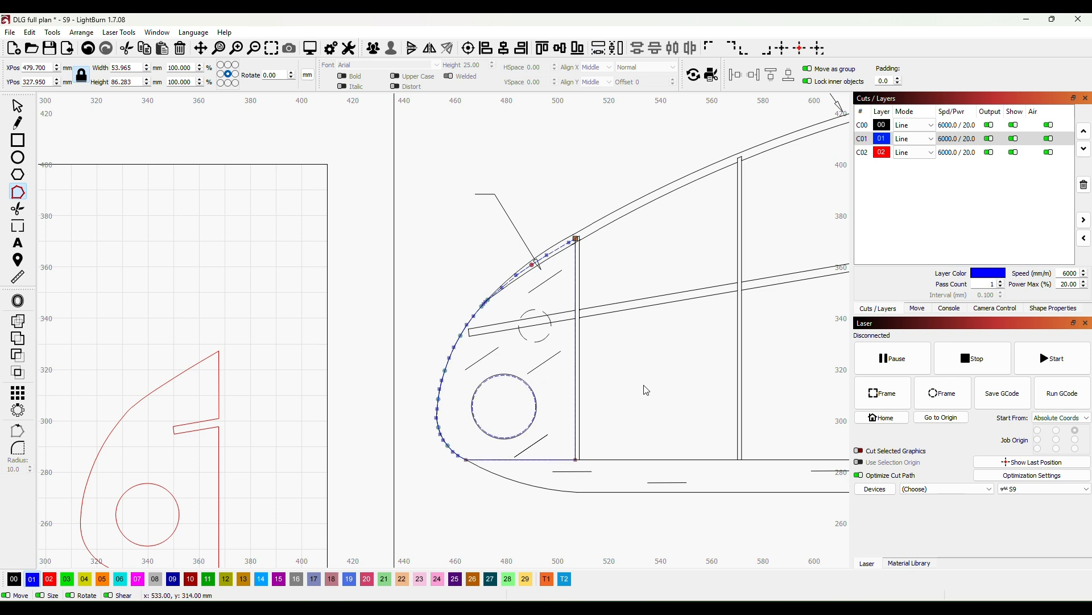
pyautogui.click(18, 106)
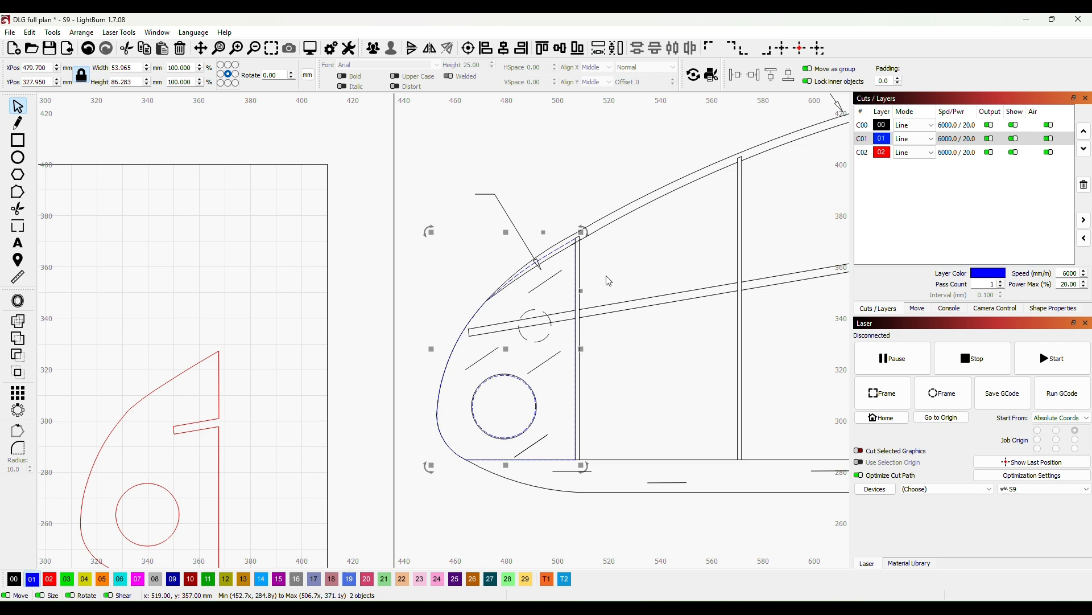
# - Group the blue wingtip outline with its circle and move it onto the laser bed at about X 326, Y 349 mm
pyautogui.rightClick(533, 412)
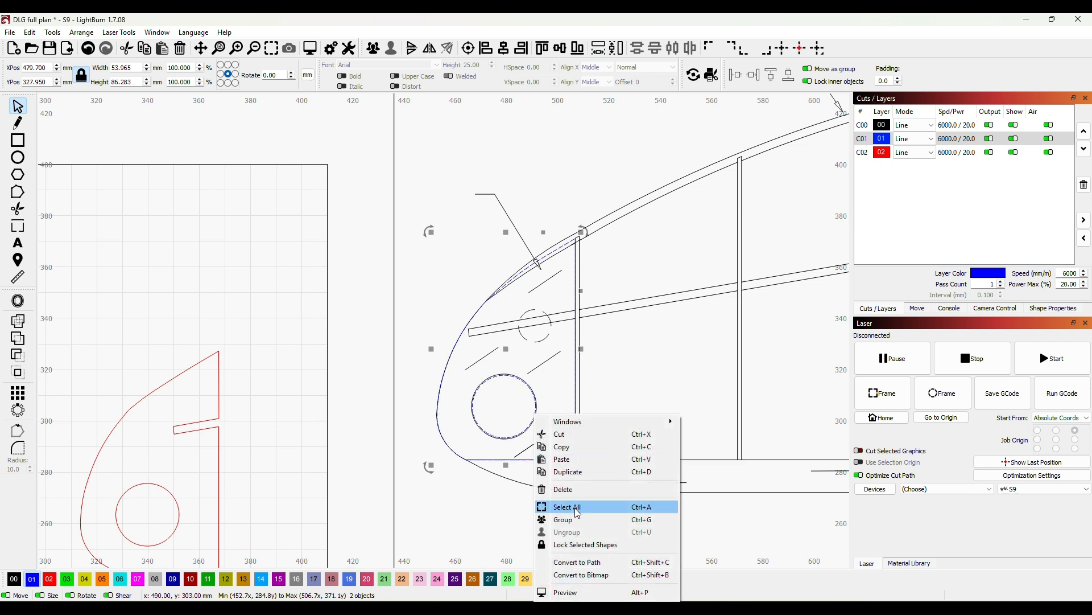
pyautogui.click(576, 526)
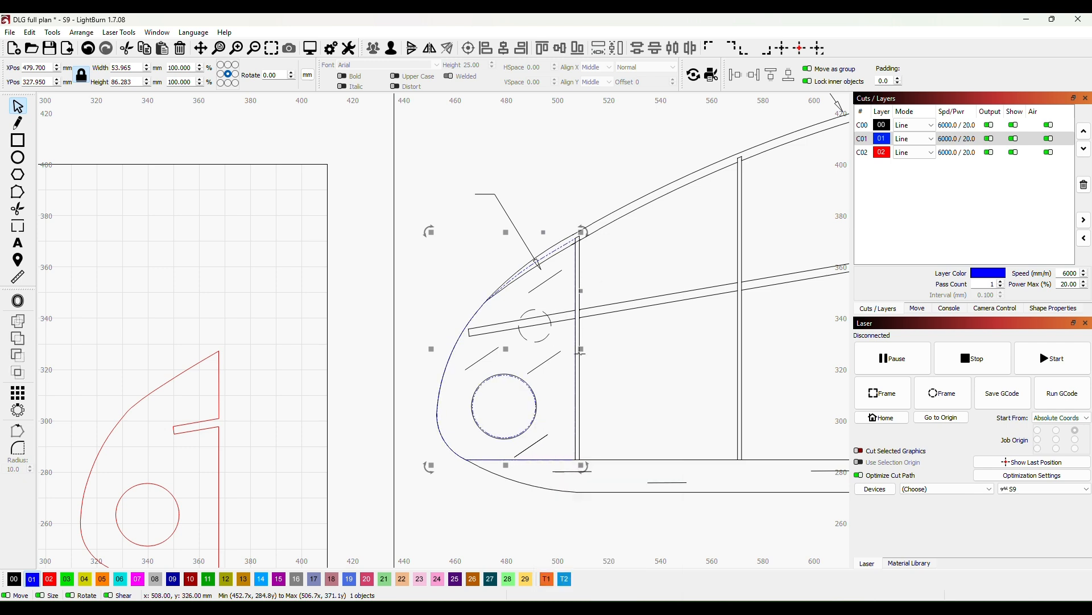
pyautogui.moveTo(577, 352); pyautogui.dragTo(185, 303)
pyautogui.scroll(-3, 291, 288)
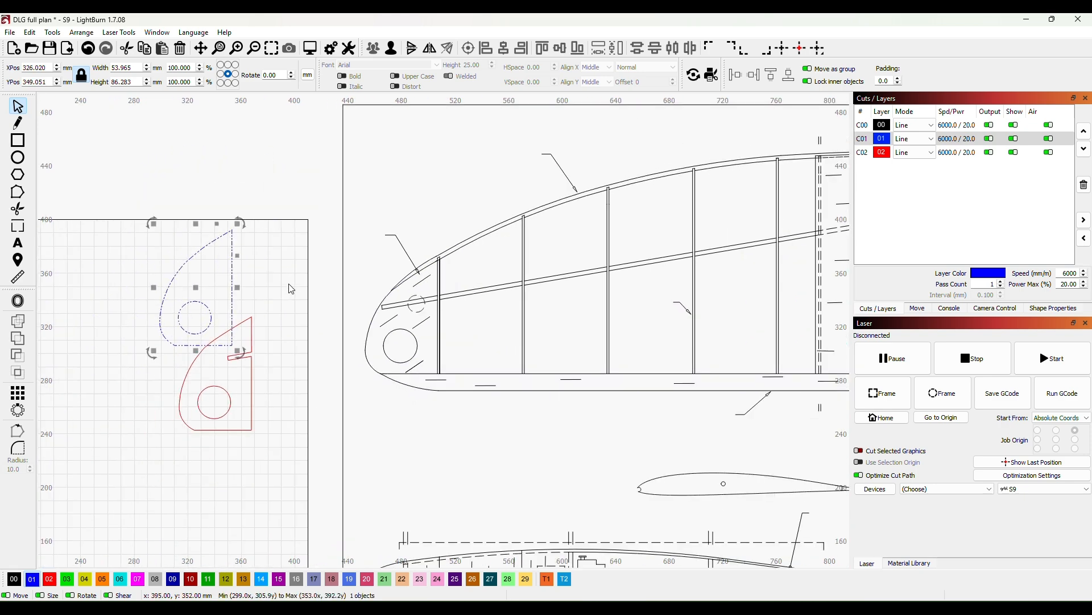
pyautogui.moveTo(285, 293); pyautogui.dragTo(524, 237)
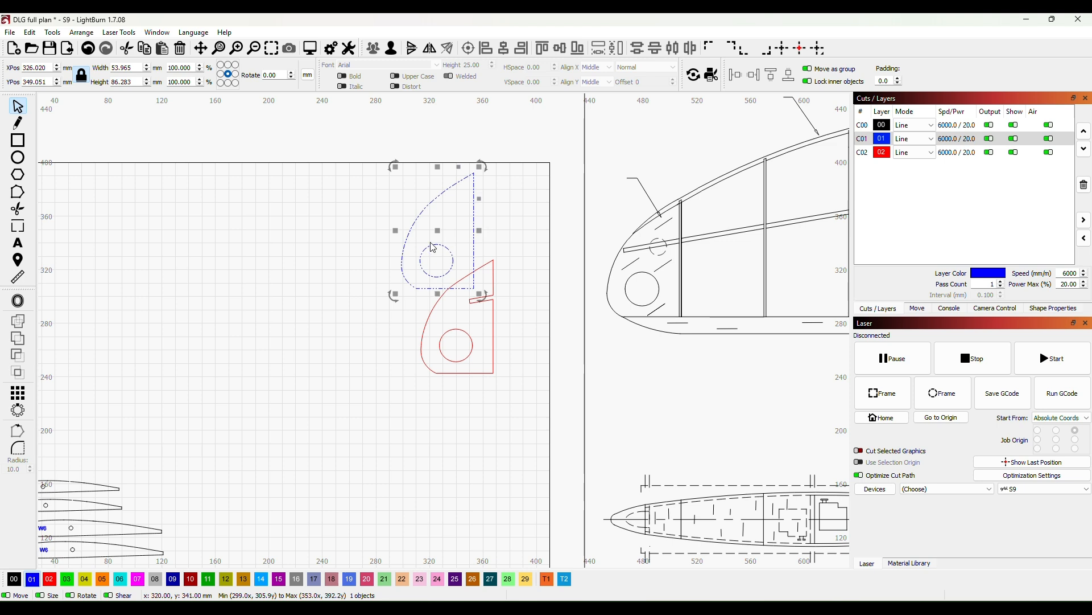
# - Move the blue wingtip to X 192, Y 276 mm on the bed and place a duplicate beside it at X 257, Y 279 mm
pyautogui.moveTo(438, 228); pyautogui.dragTo(258, 328)
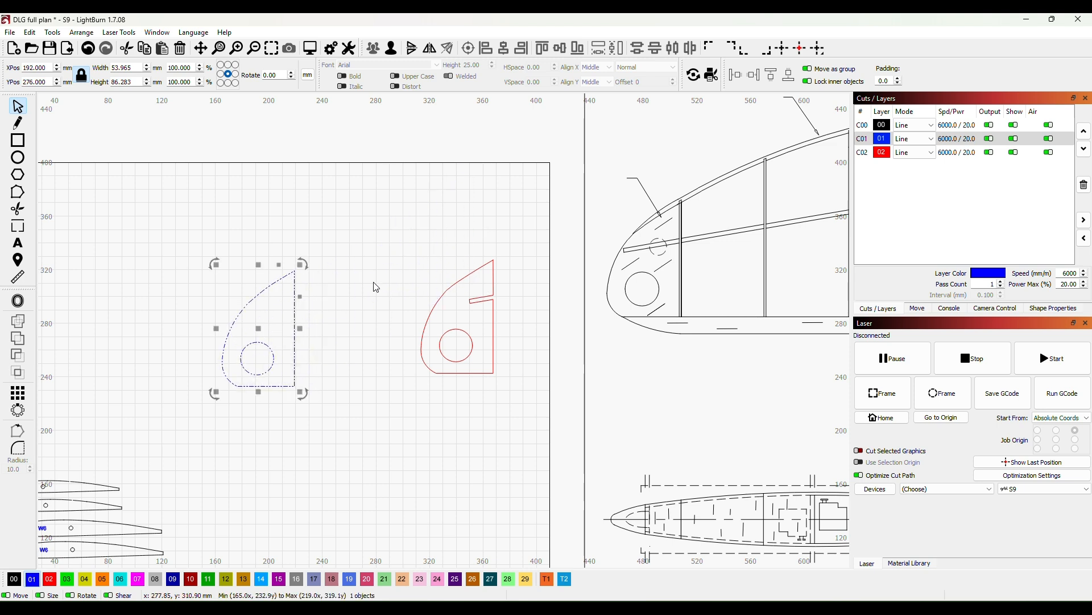
pyautogui.hotkey('ctrl', 'v')
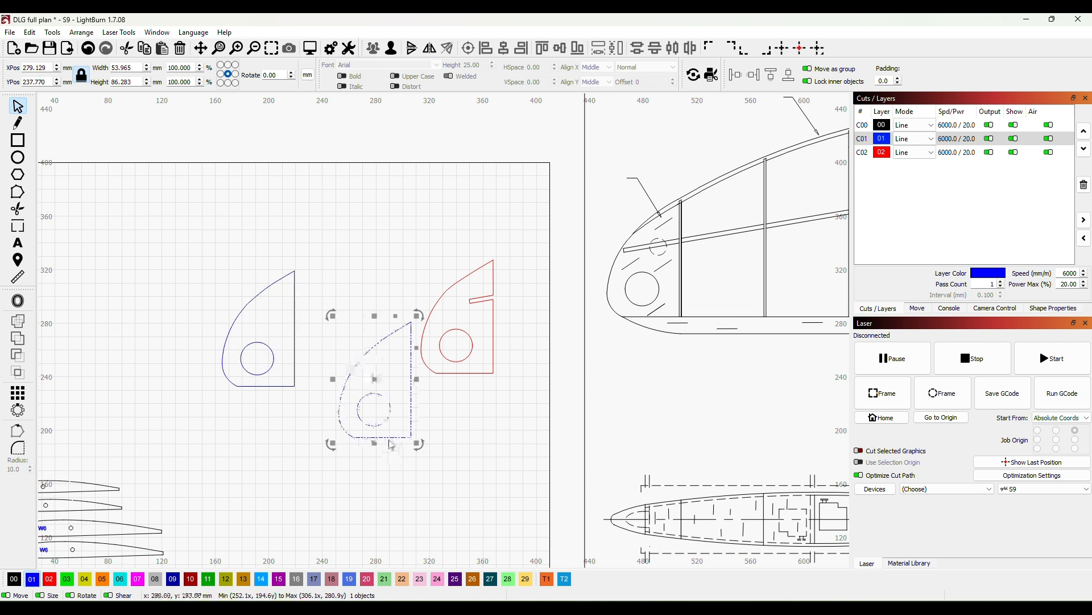
pyautogui.moveTo(378, 384); pyautogui.dragTo(347, 331)
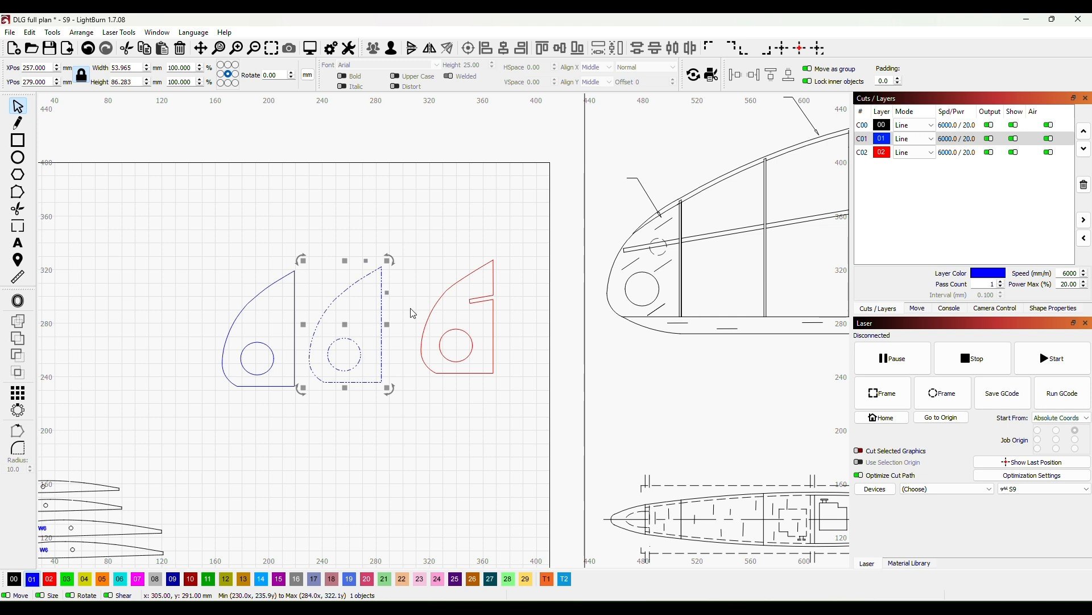
pyautogui.click(423, 245)
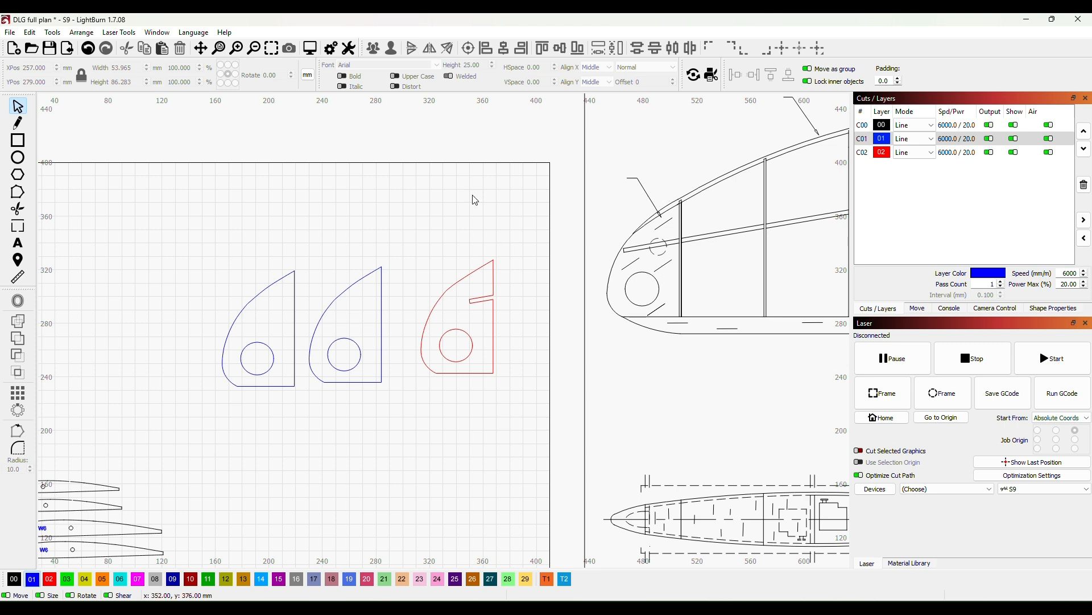
# - Assign all three wingtips on the bed, including the red notched one, to black layer 00
pyautogui.moveTo(199, 236); pyautogui.dragTo(542, 478)
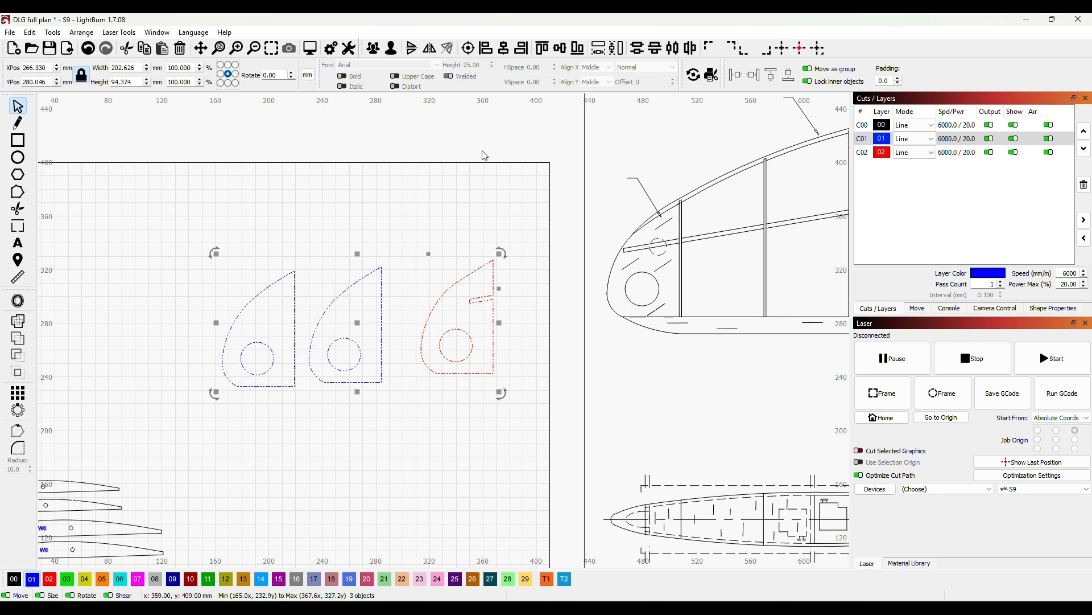
pyautogui.click(14, 580)
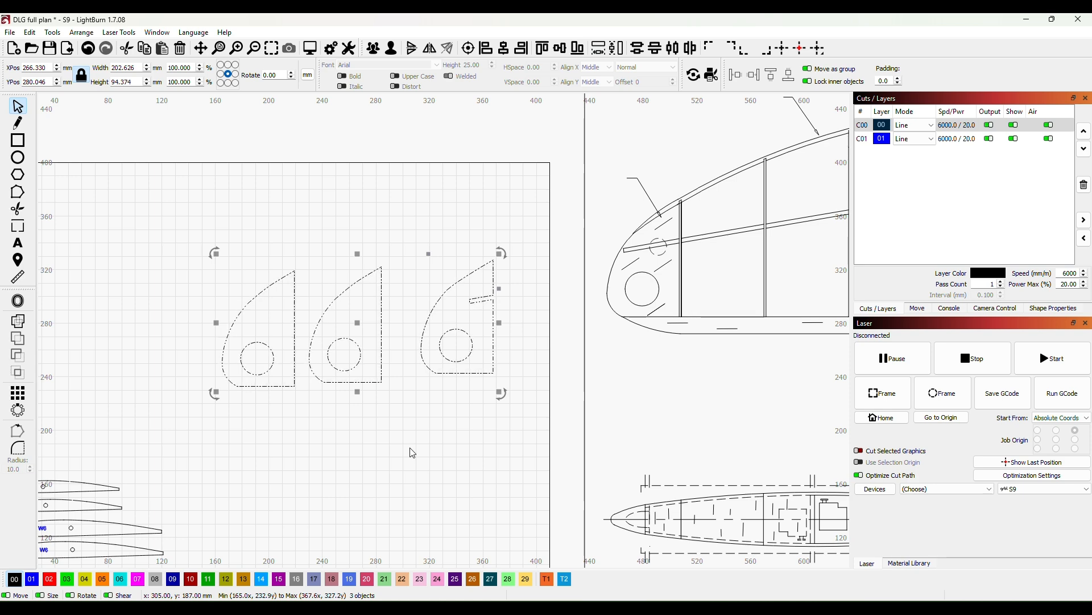
# - Duplicate the three wingtips outside the bed at about X -107, Y 312 mm and mirror the copies horizontally
pyautogui.scroll(-3, 375, 439)
pyautogui.moveTo(254, 429); pyautogui.dragTo(499, 464)
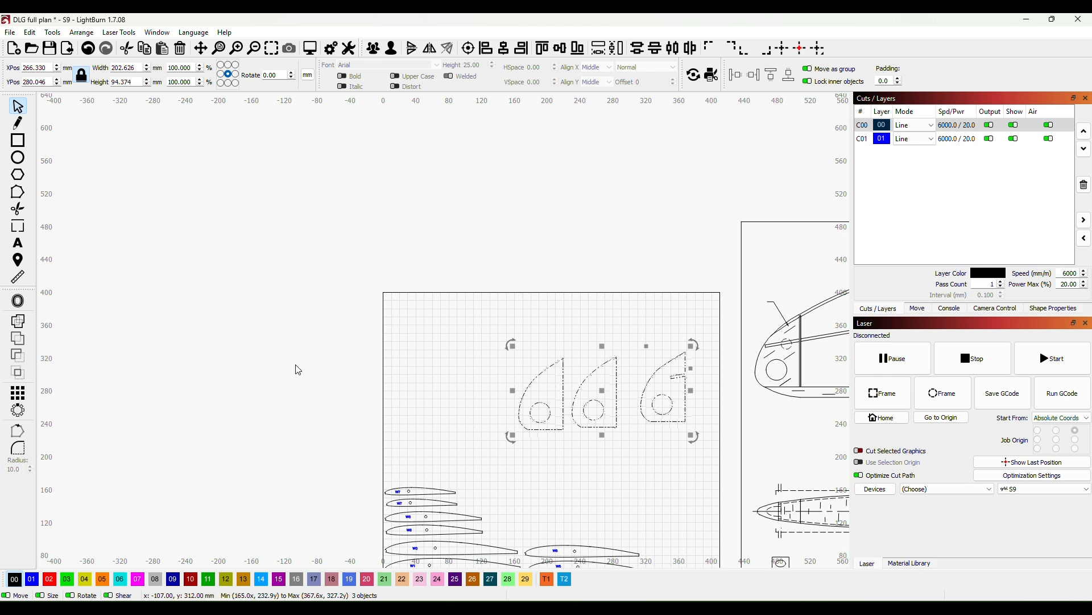
pyautogui.hotkey('ctrl', 'v')
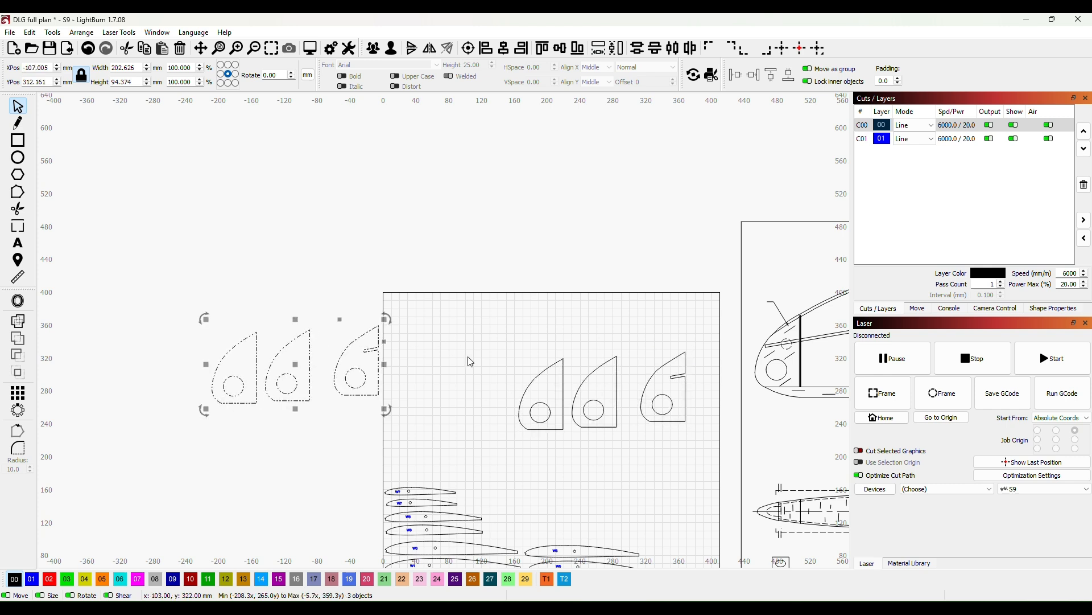
pyautogui.click(431, 50)
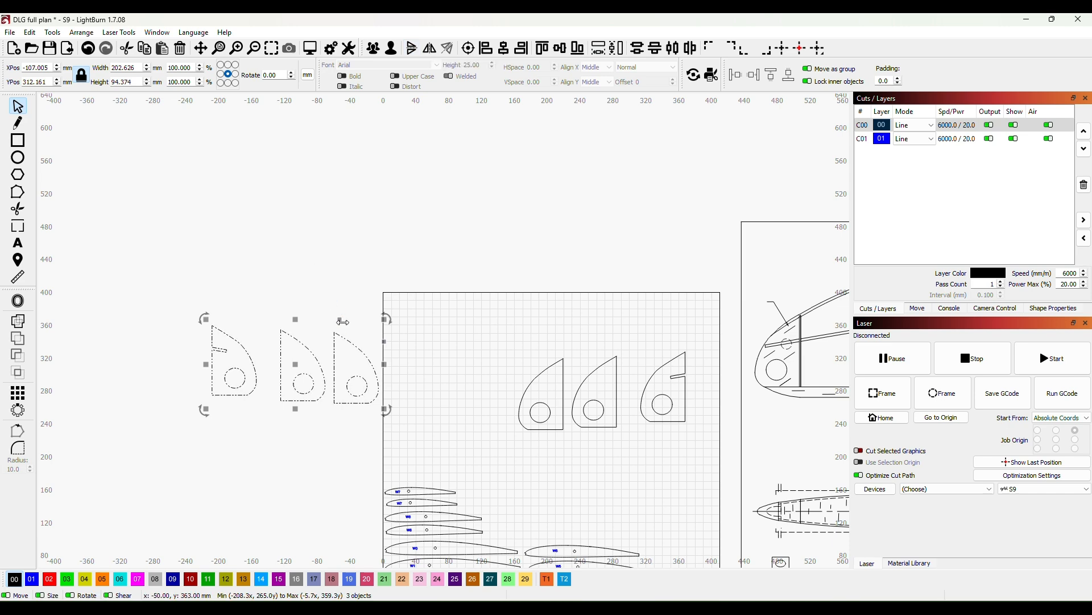
# - Move the three mirrored wingtips together onto the bed below the originals, at X 279, Y 174 mm
pyautogui.click(621, 478)
pyautogui.moveTo(619, 473); pyautogui.dragTo(506, 358)
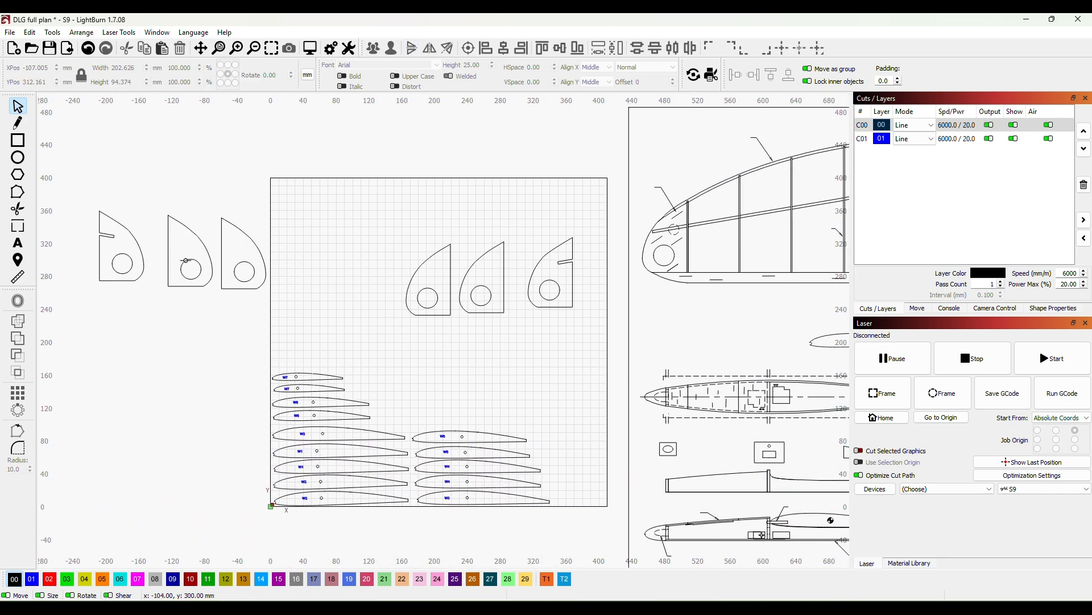
pyautogui.moveTo(87, 194); pyautogui.dragTo(264, 341)
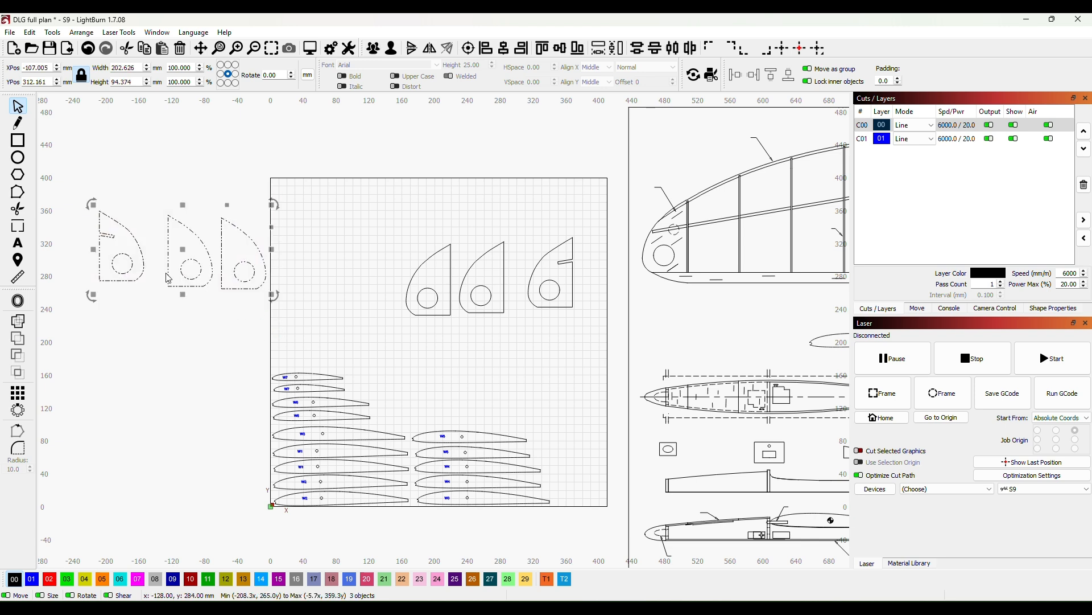
pyautogui.moveTo(186, 256); pyautogui.dragTo(501, 368)
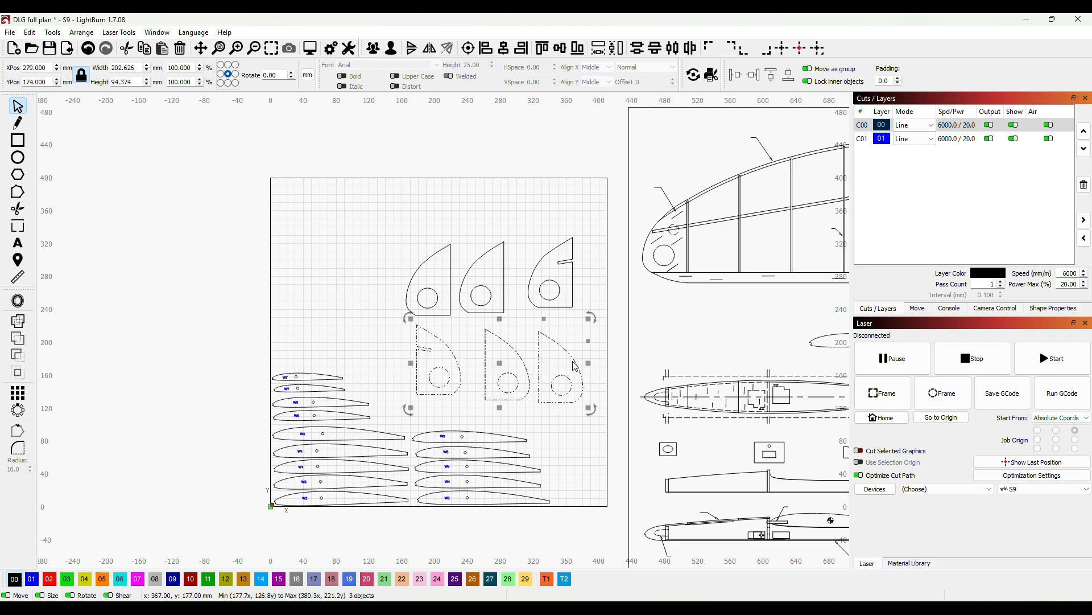
pyautogui.click(572, 420)
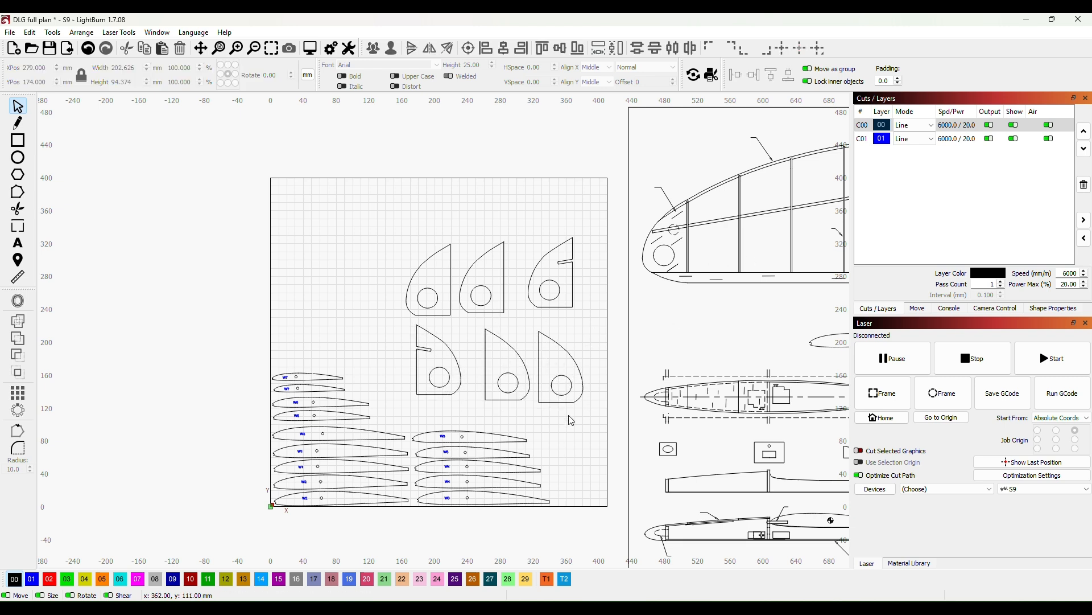
# - Place one plain mirrored wingtip at X 83, Y 362 mm near the bed's upper edge, with one plain original wingtip level beside it
pyautogui.click(569, 377)
pyautogui.moveTo(562, 370); pyautogui.dragTo(339, 233)
pyautogui.click(448, 284)
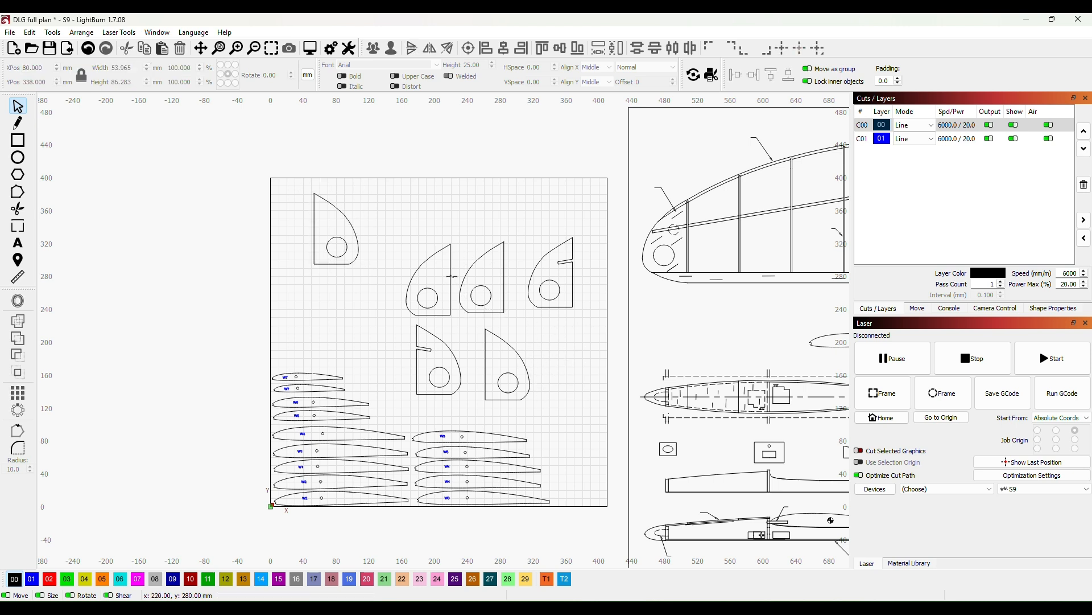
pyautogui.click(451, 276)
pyautogui.moveTo(435, 284); pyautogui.dragTo(402, 214)
pyautogui.click(345, 229)
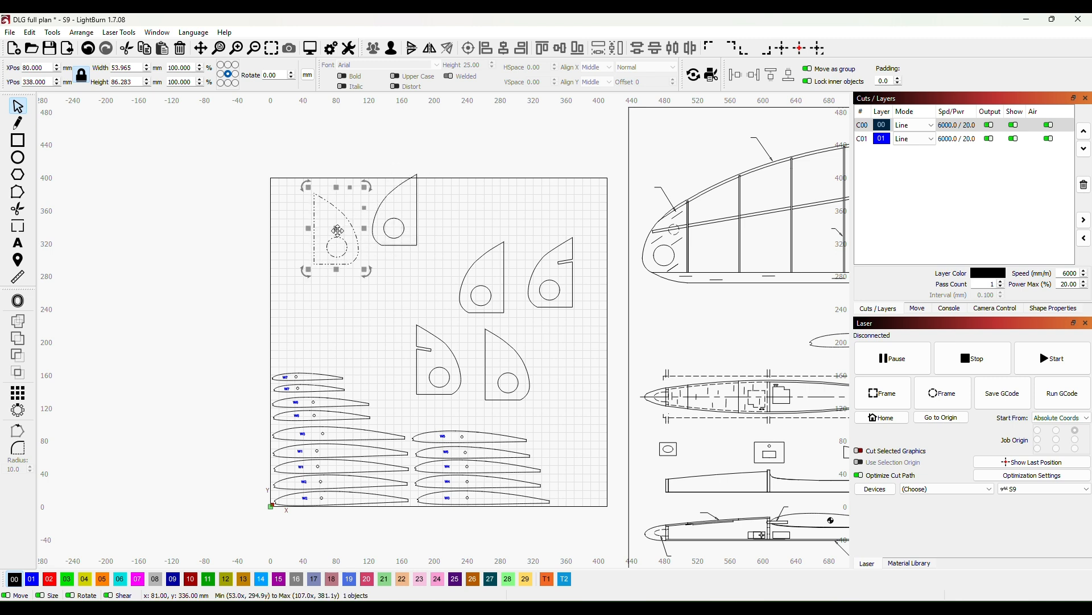
pyautogui.moveTo(338, 230); pyautogui.dragTo(341, 211)
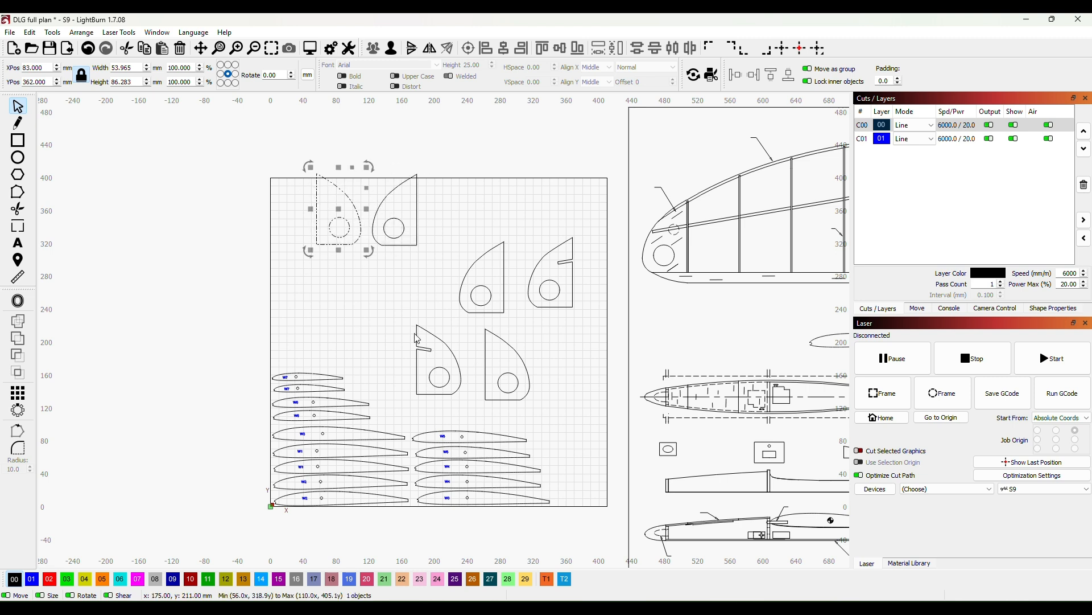
pyautogui.click(400, 322)
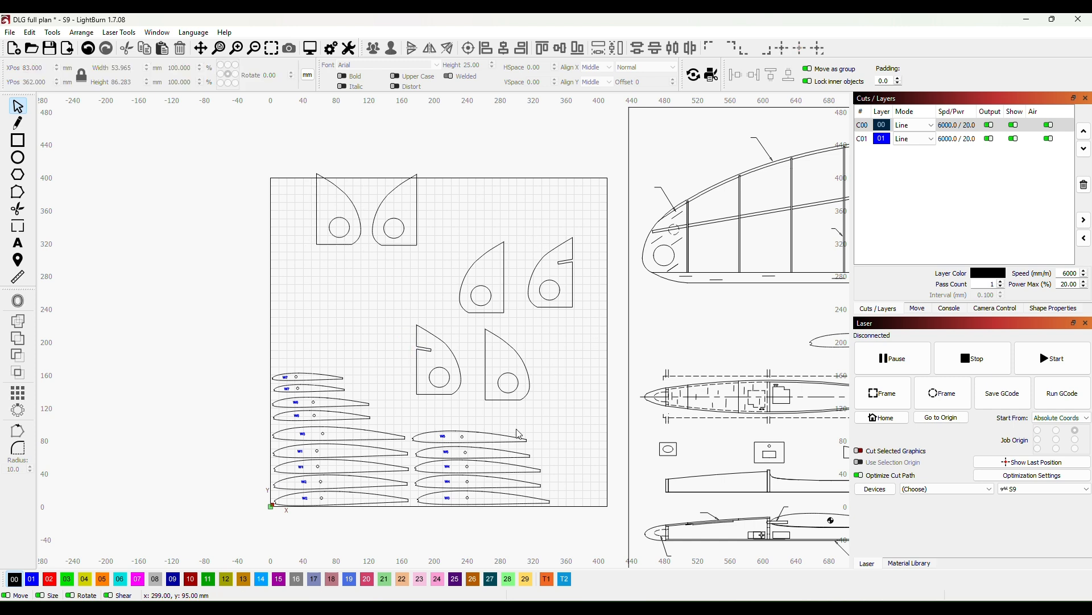
# - Select the mirrored wingtip with the spar notch on the bed
pyautogui.click(462, 379)
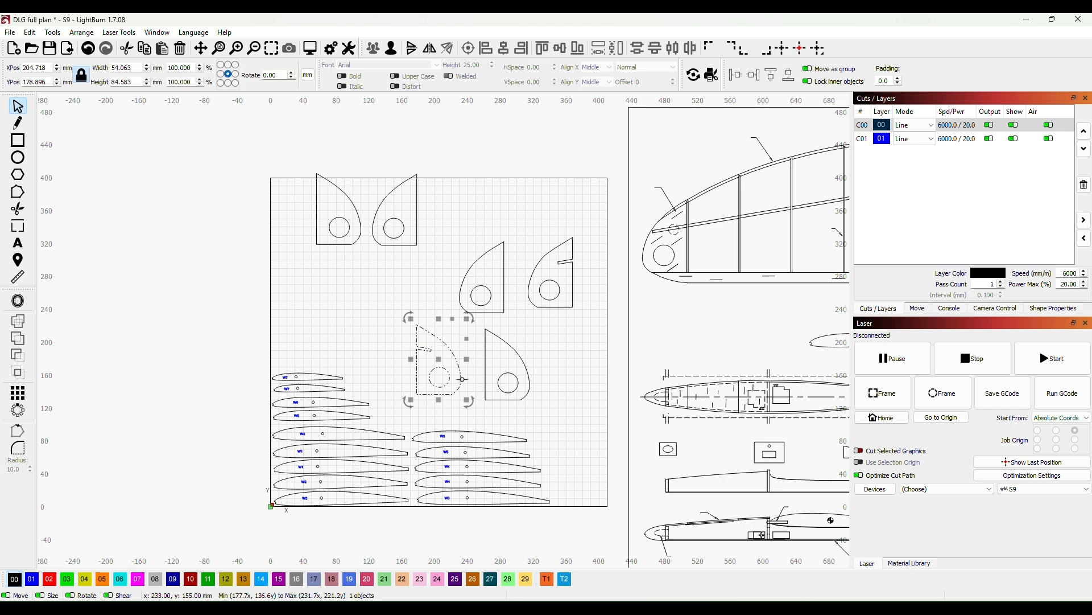